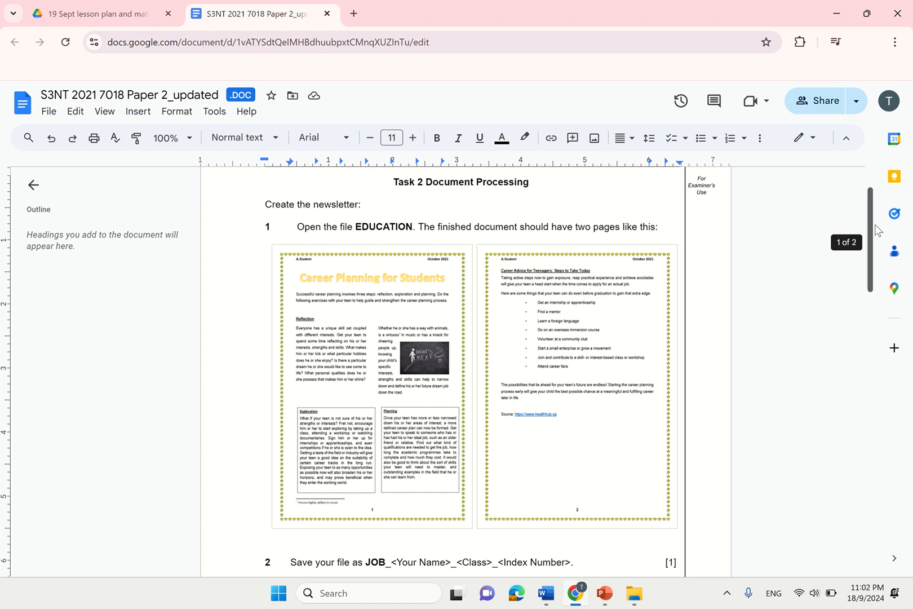
- Highlight the save-file and page size/orientation instructions, then switch to the EDUCATION Word window
scroll(877, 287, down, 4)
scroll(877, 287, down, 3)
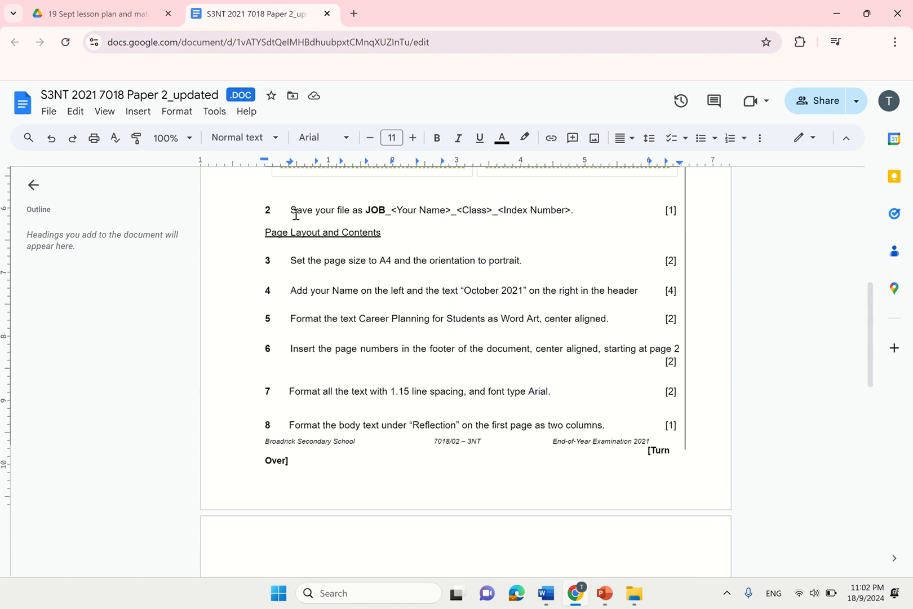
drag(290, 209, 579, 213)
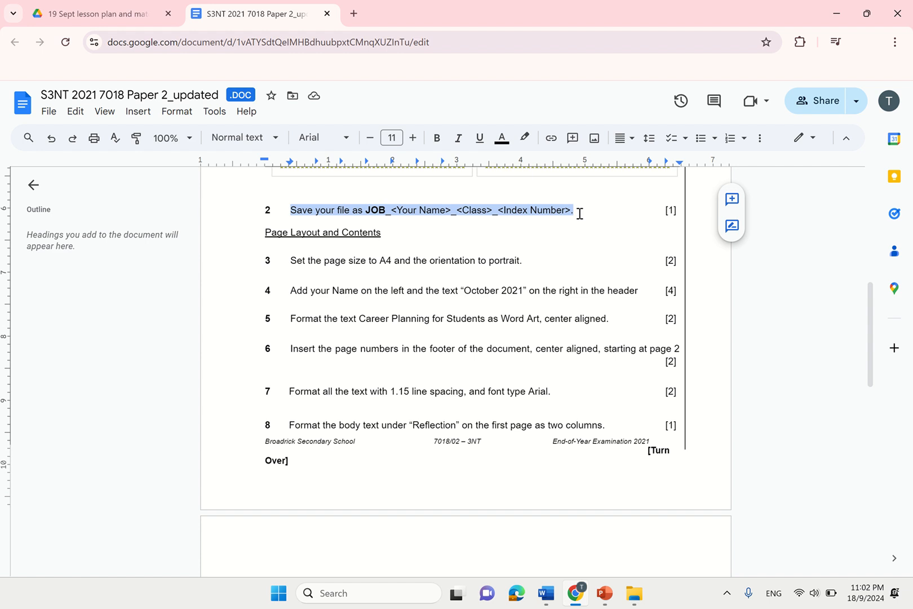
drag(293, 264, 530, 267)
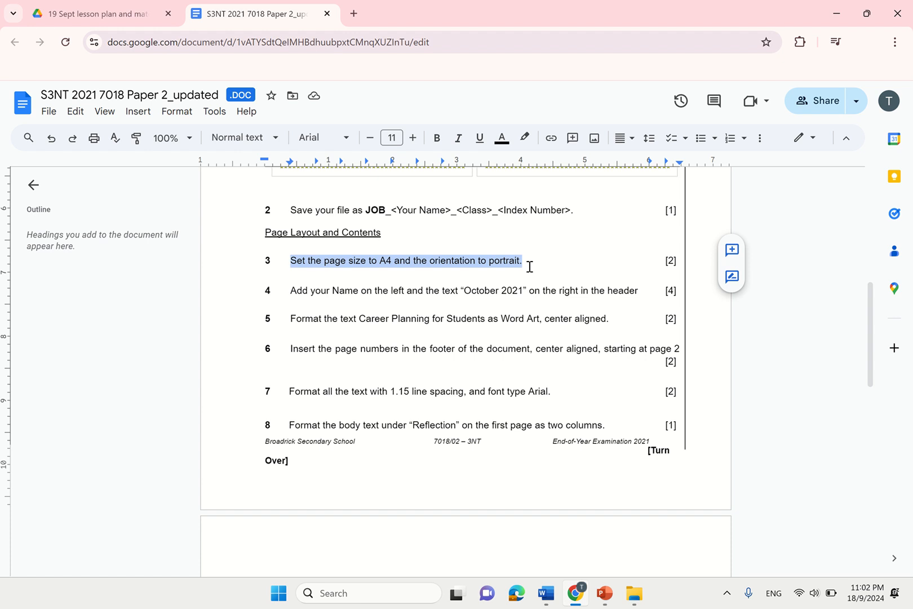
mouse_move(546, 593)
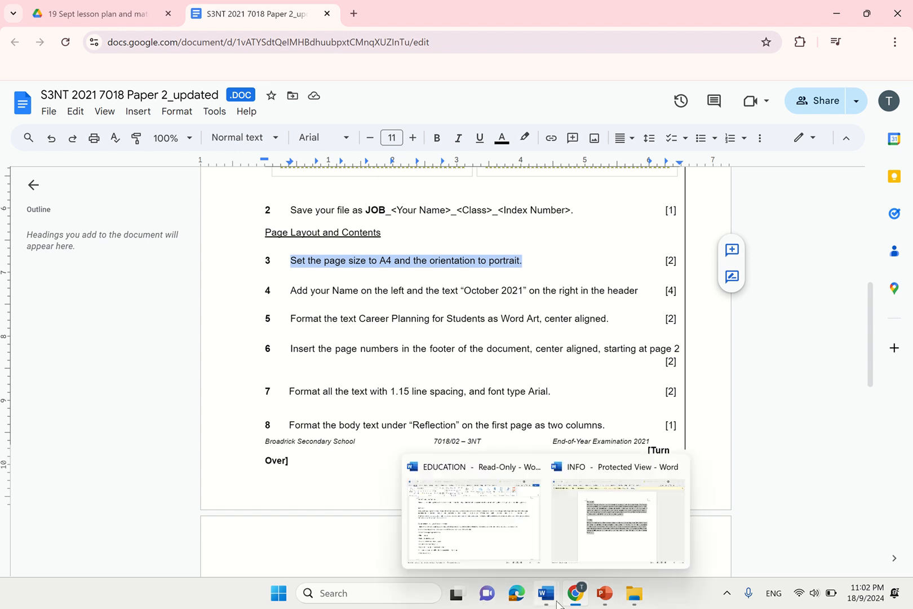
click(495, 530)
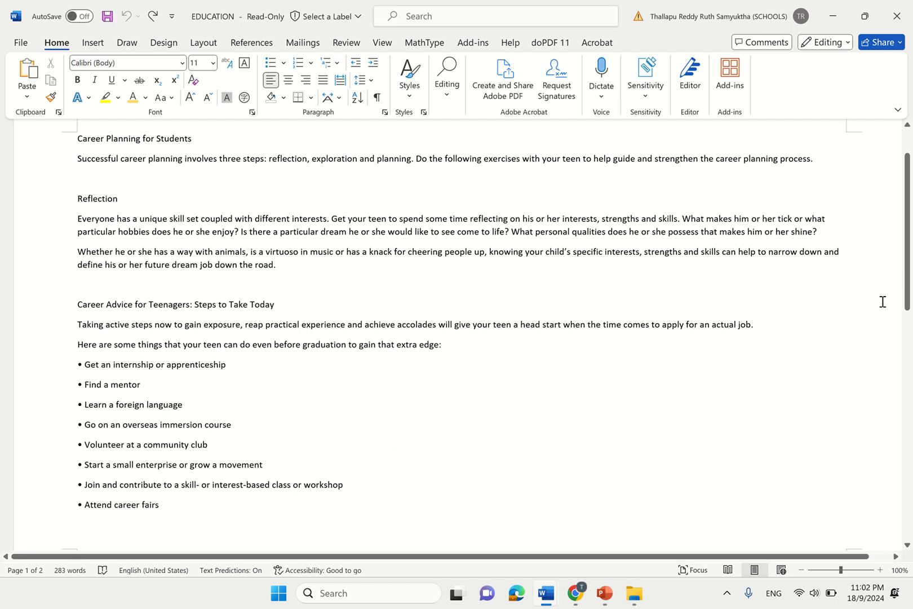
- Set the EDUCATION page orientation to Portrait
drag(908, 304, 893, 236)
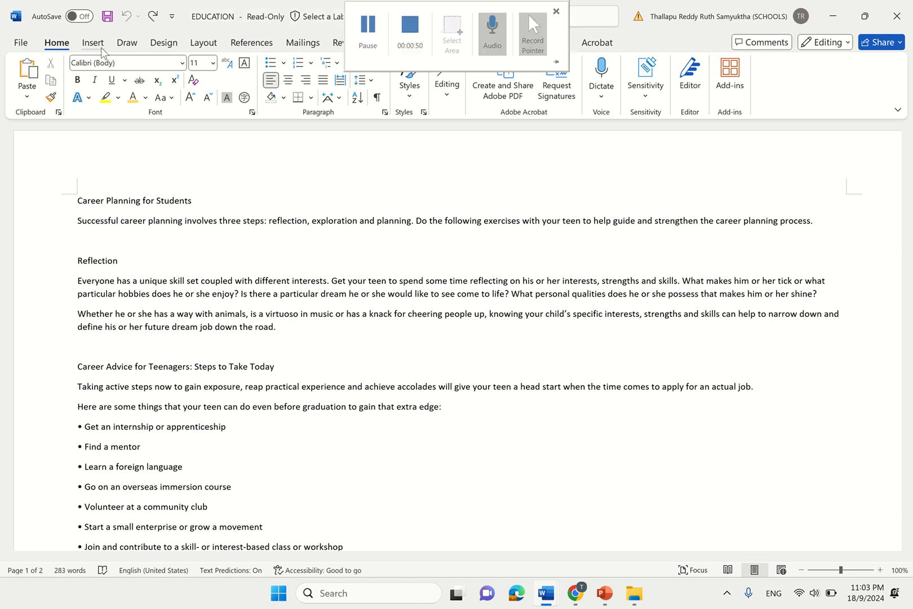
click(215, 38)
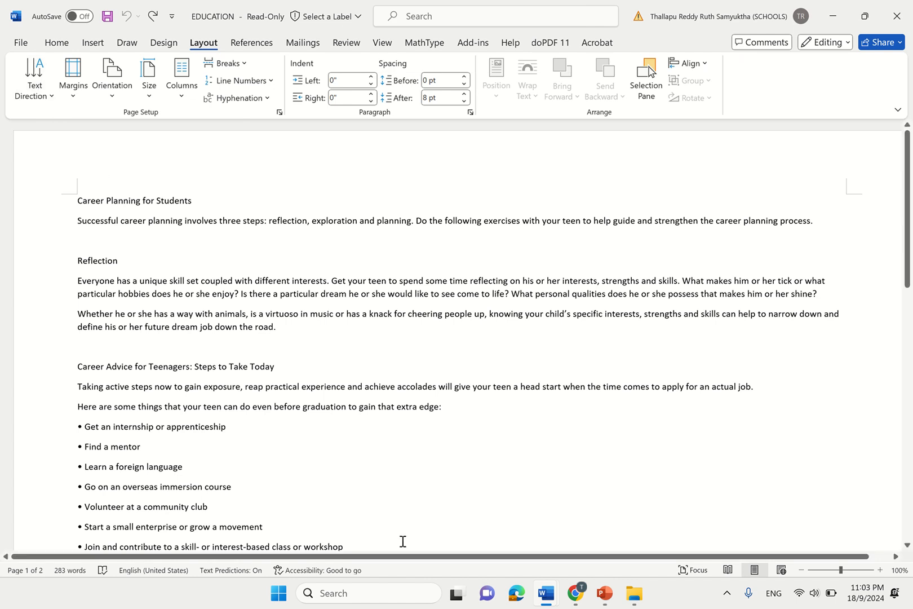
click(122, 94)
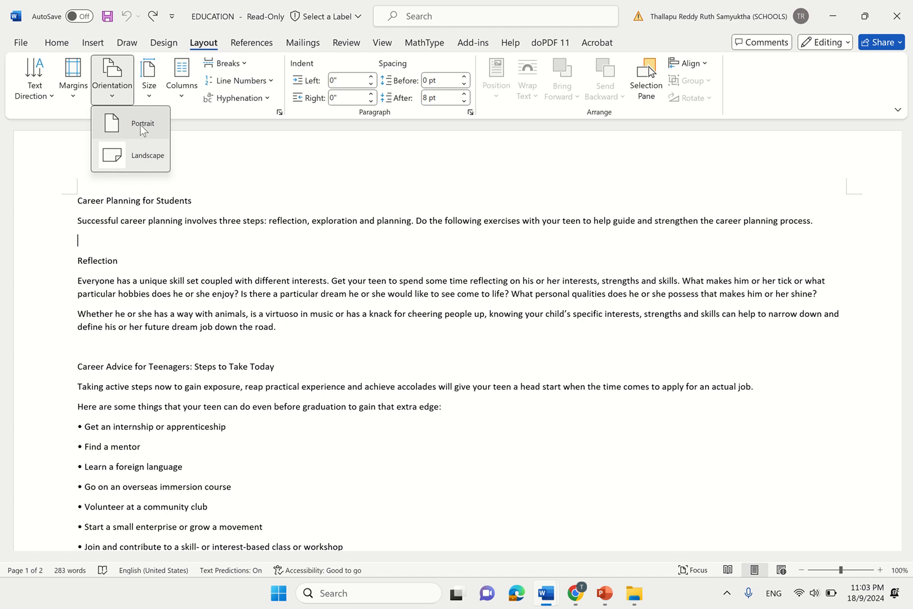
click(142, 127)
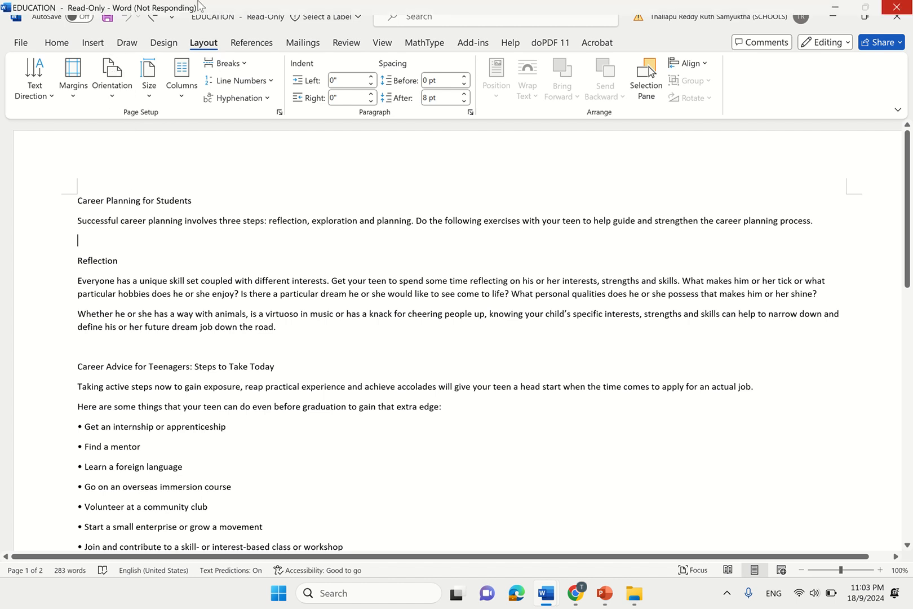
mouse_move(382, 6)
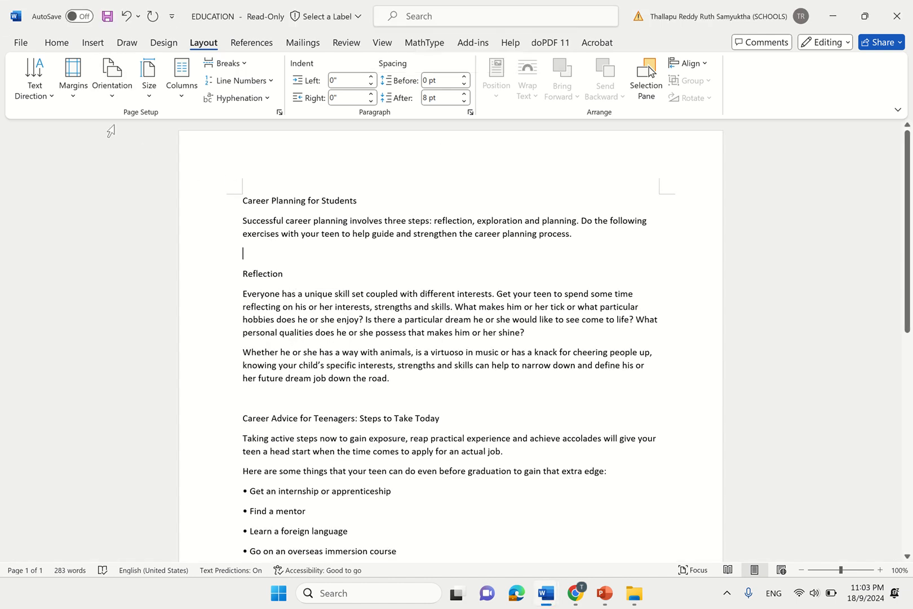
click(108, 89)
click(254, 170)
- Set the paper size to A4 and return to the Google Docs task sheet
click(149, 91)
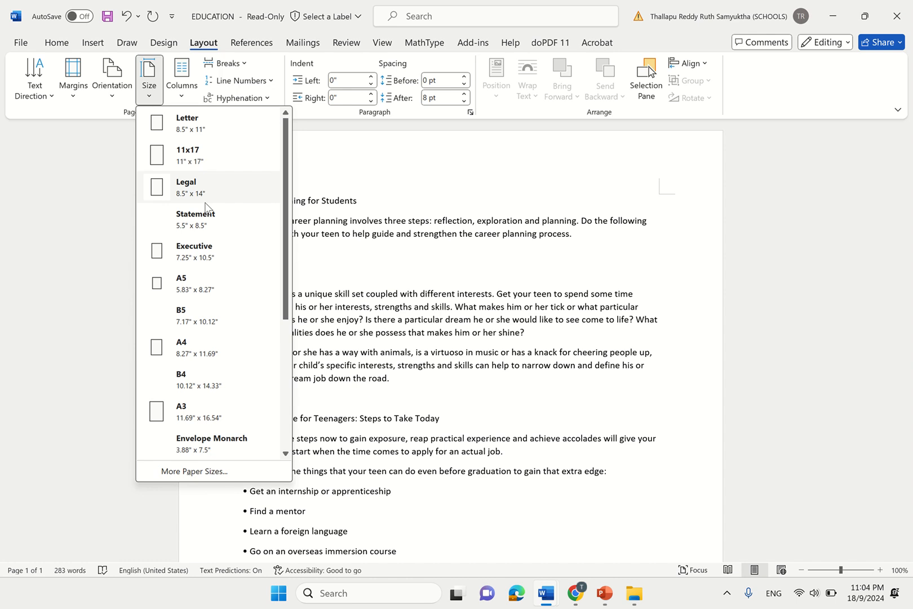
click(242, 356)
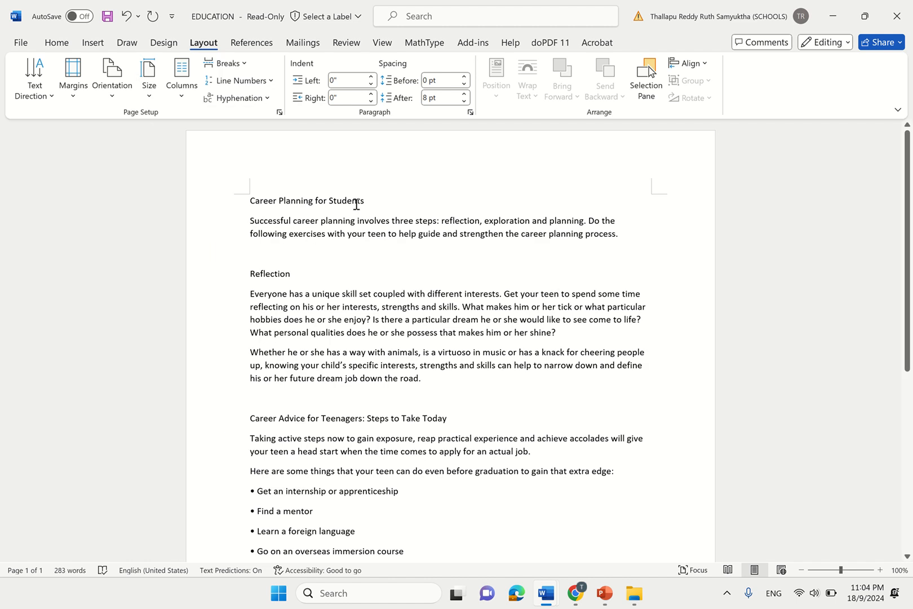
mouse_move(573, 592)
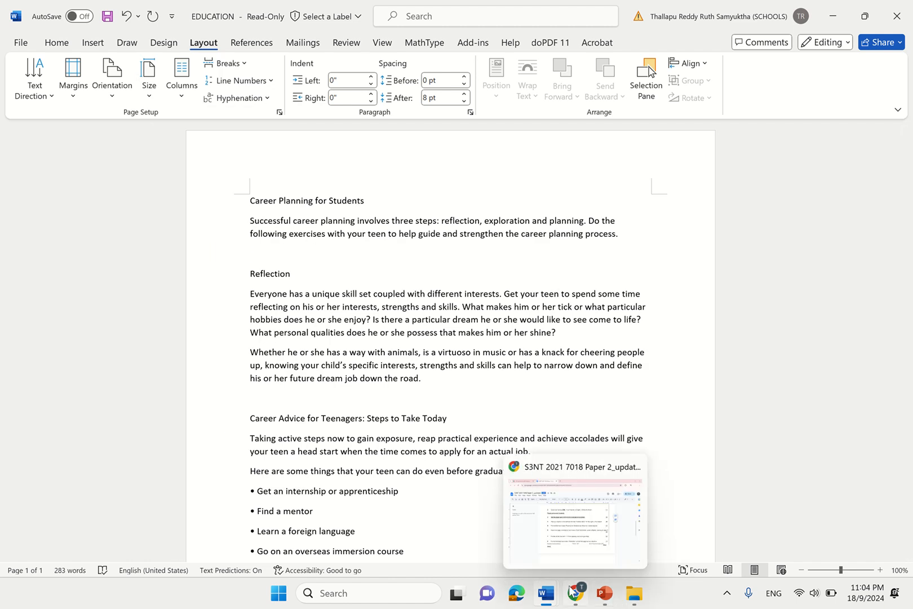
click(588, 539)
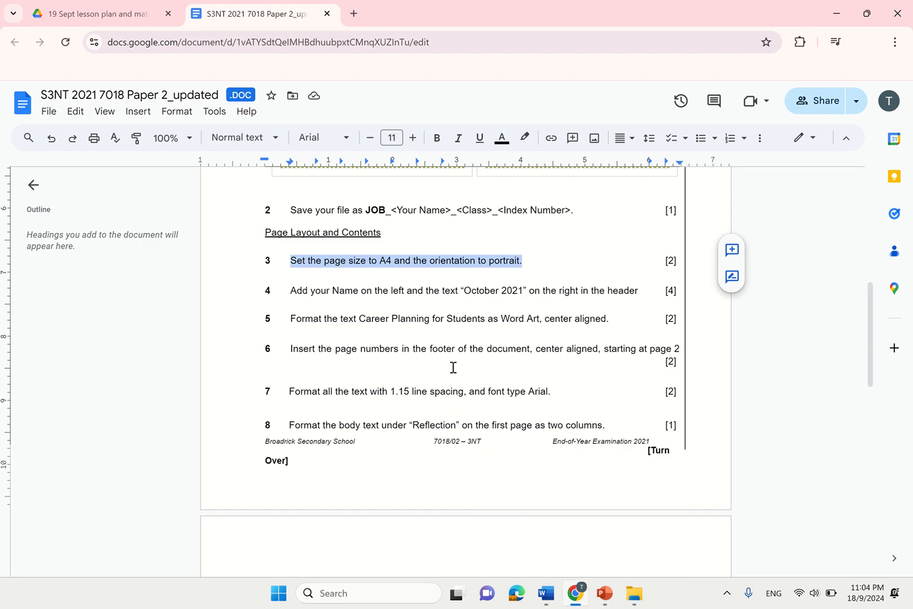
- Highlight task 4's header instruction and cancel the save-as-.DOCX prompt
drag(290, 291, 639, 296)
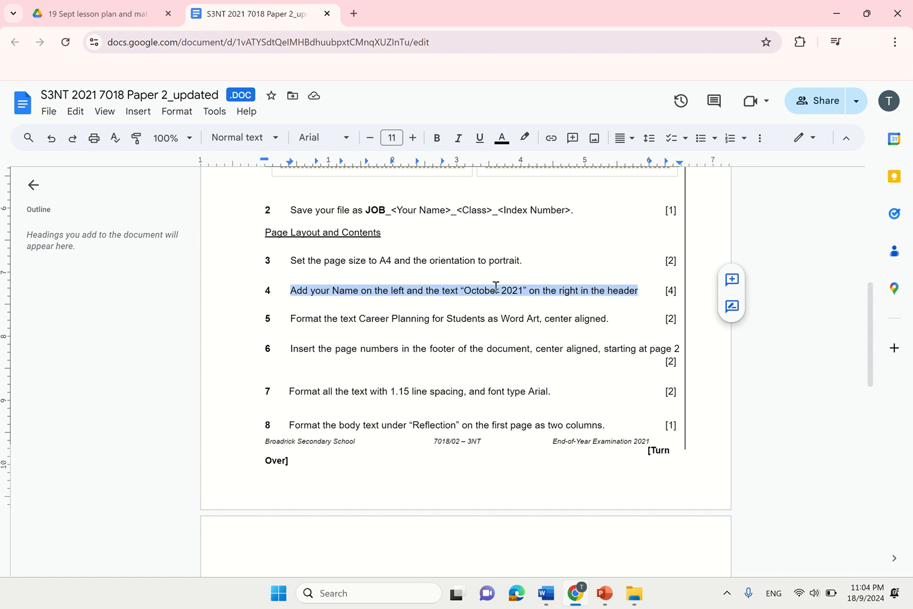
drag(530, 290, 579, 291)
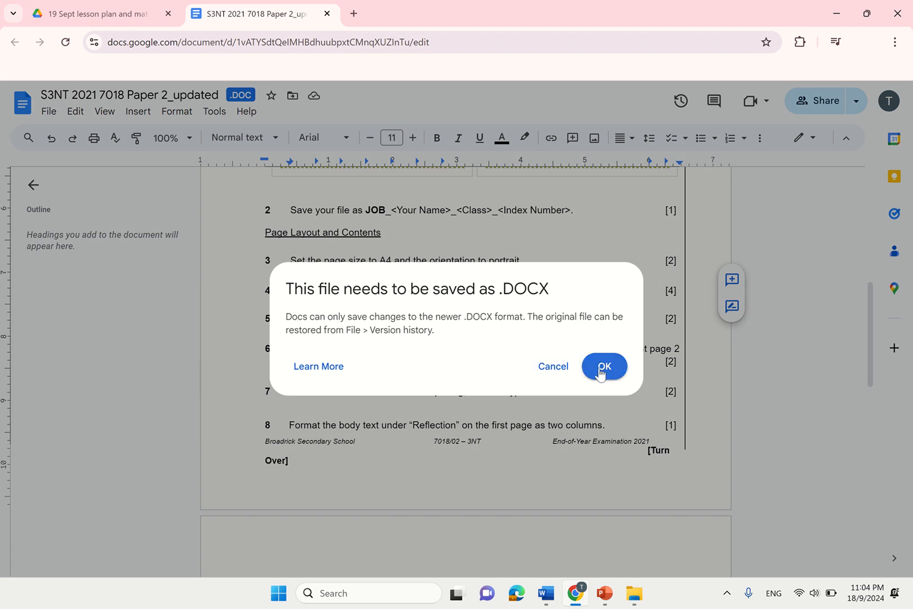
click(559, 373)
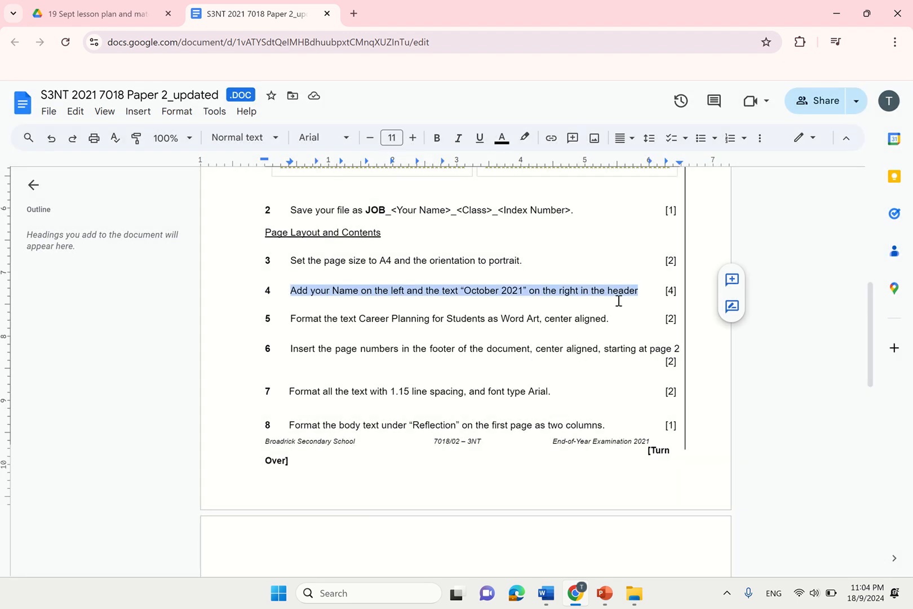
- Switch back to the EDUCATION document in Word
mouse_move(546, 593)
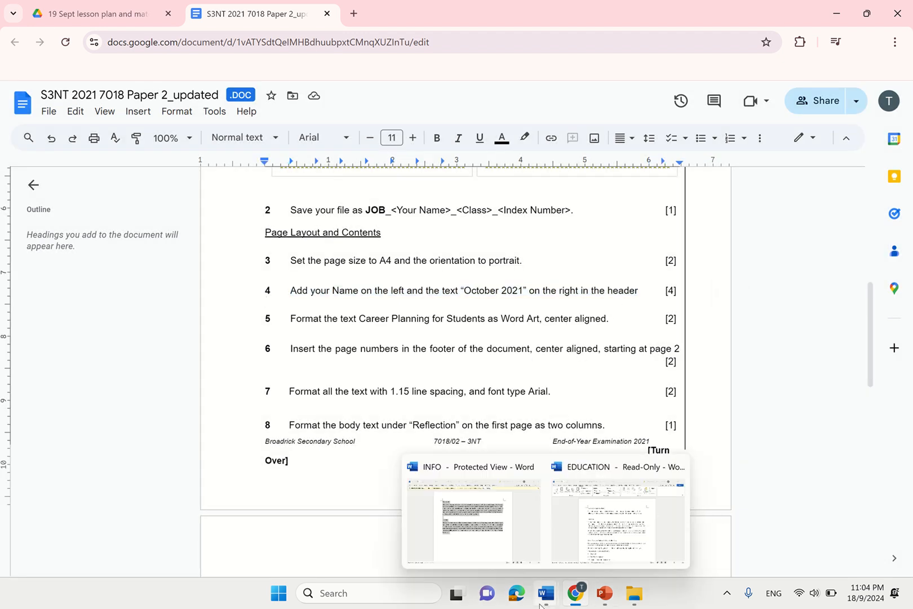
click(519, 520)
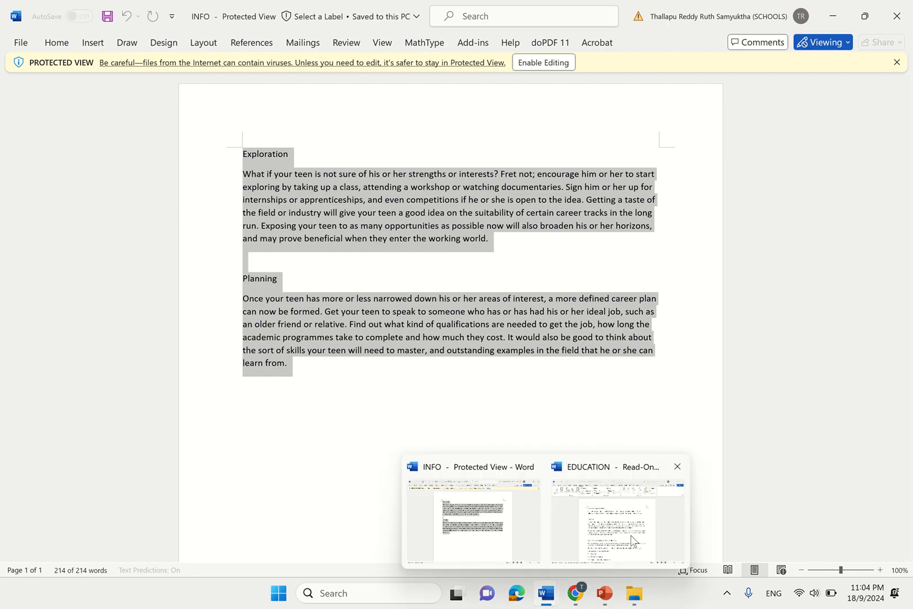
click(631, 535)
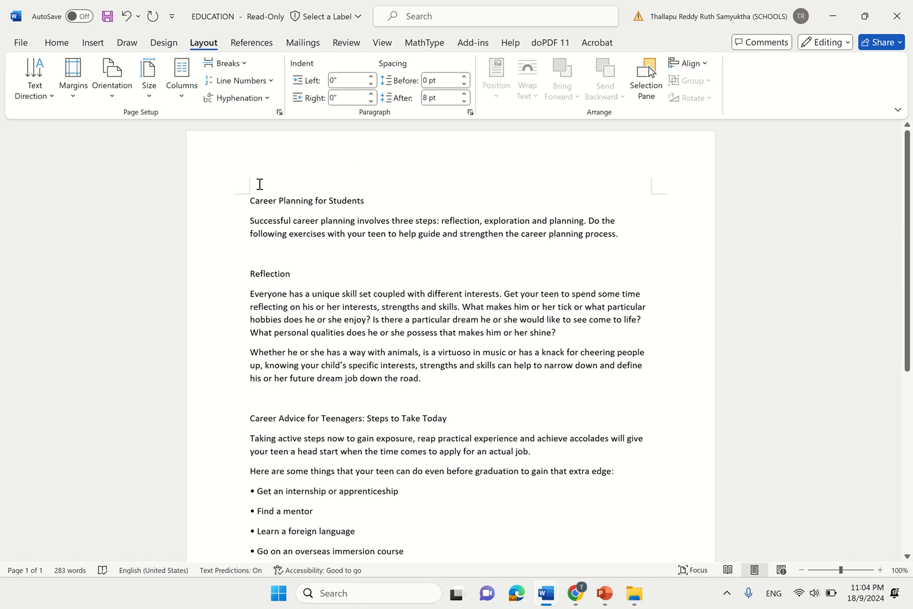
- Type and remove a stray test entry before the Career Planning title, then show the Insert ribbon
click(252, 200)
text(Fhjgjkg)
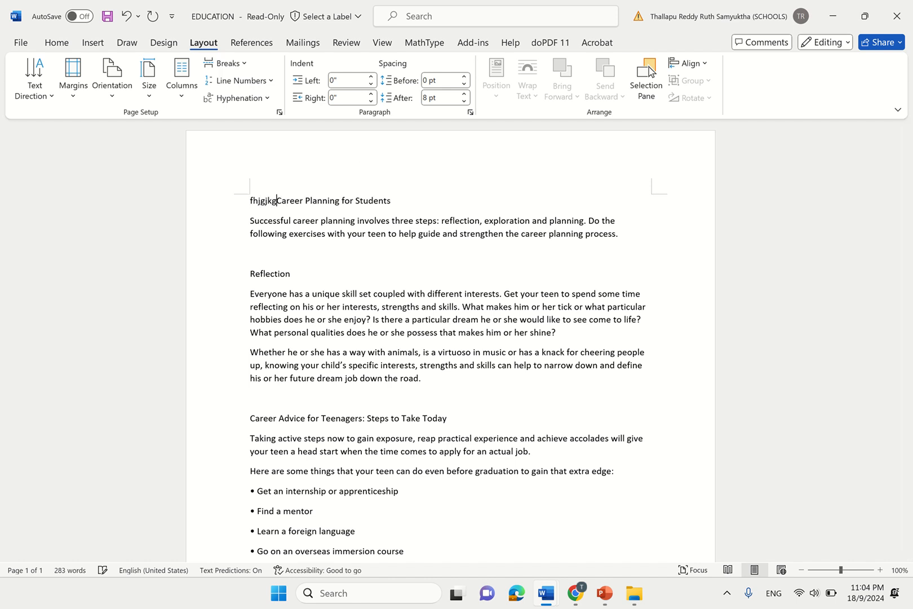
key(Return)
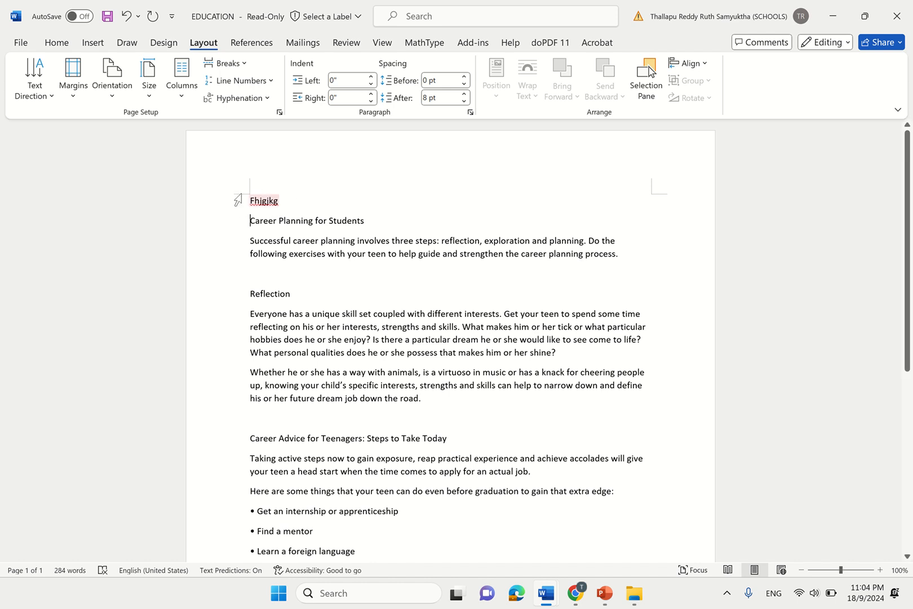
key(BackSpace)
key(BackSpace)
key(BackSpace)
key(BackSpace)
key(BackSpace)
key(BackSpace)
key(BackSpace)
key(BackSpace)
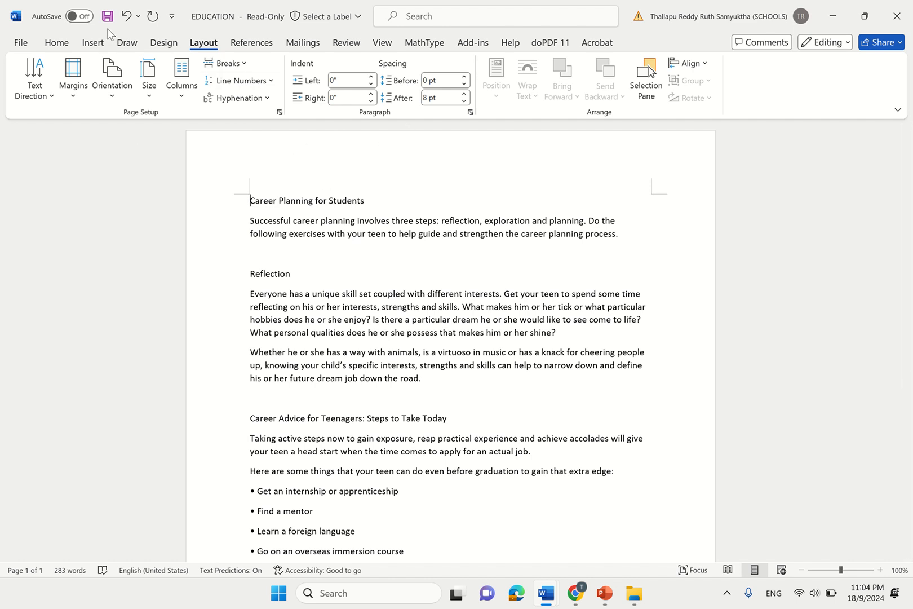
click(93, 43)
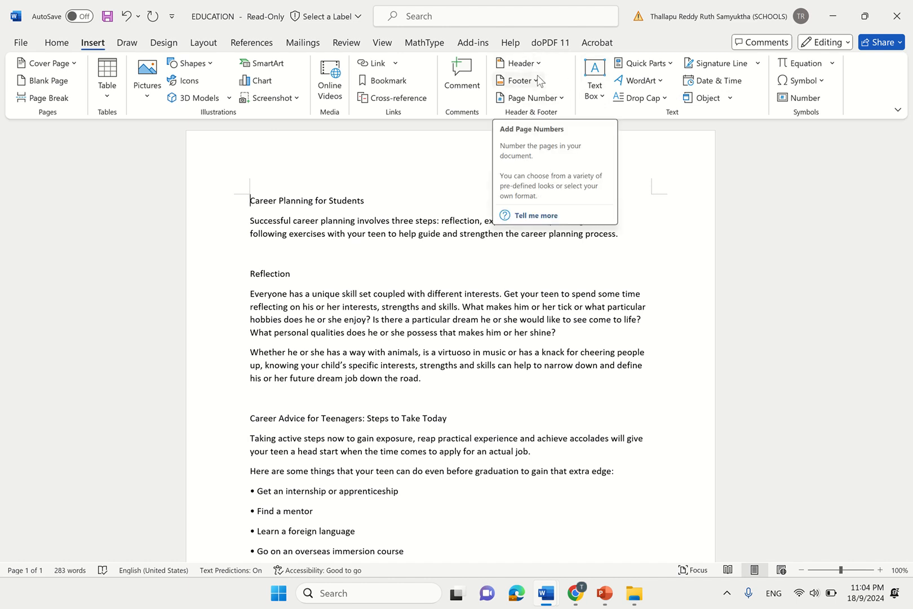
- Insert the built-in Blank (Three Columns) header into the EDUCATION newsletter
click(521, 63)
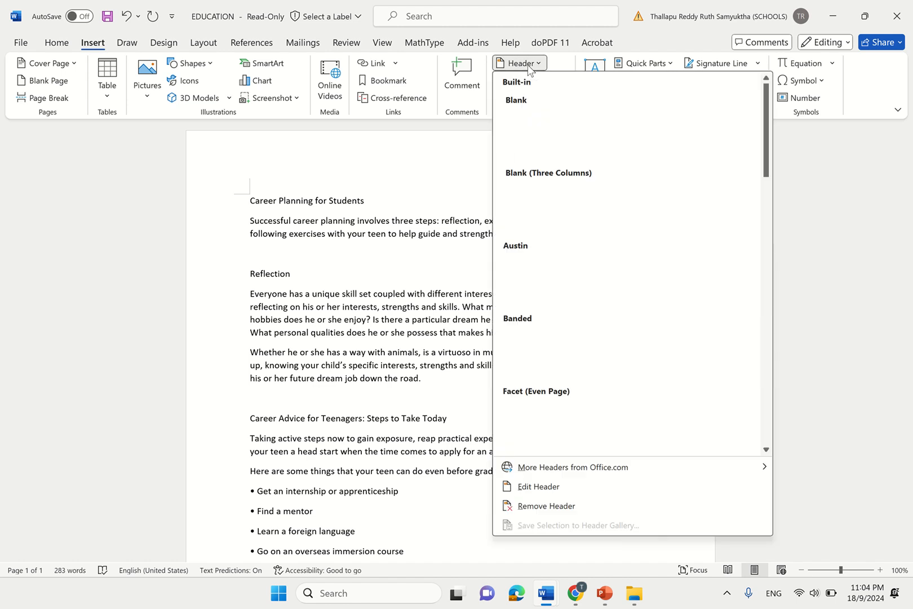
mouse_move(575, 593)
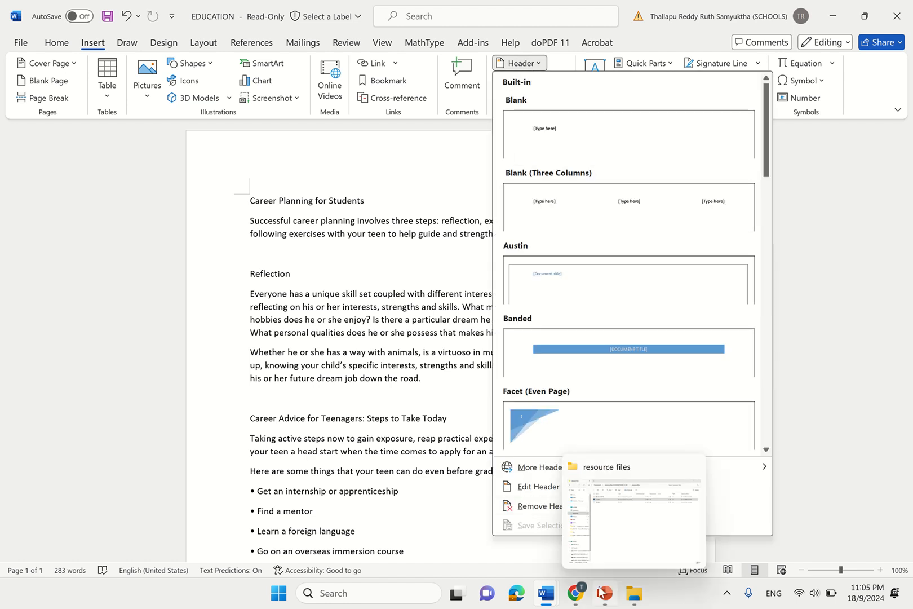
click(581, 530)
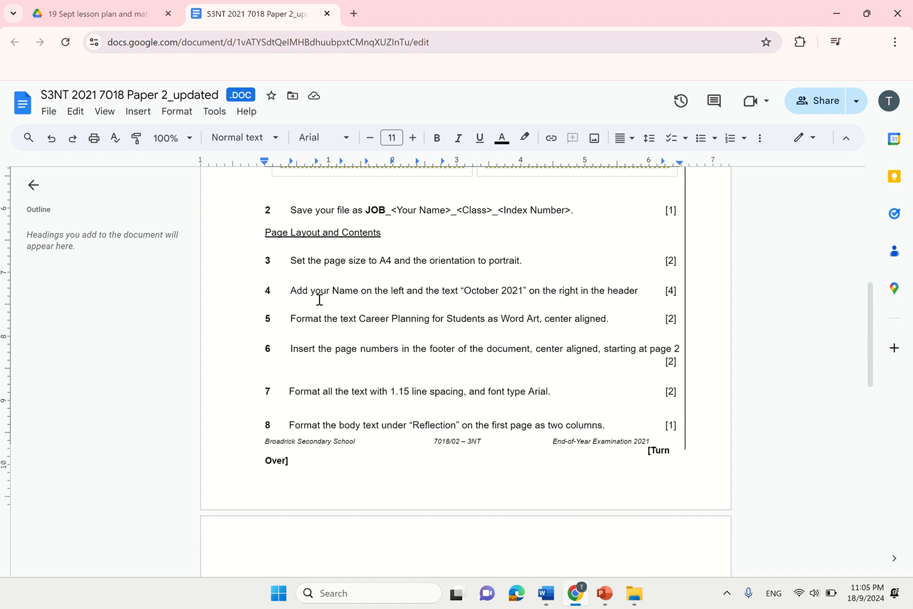
mouse_move(546, 593)
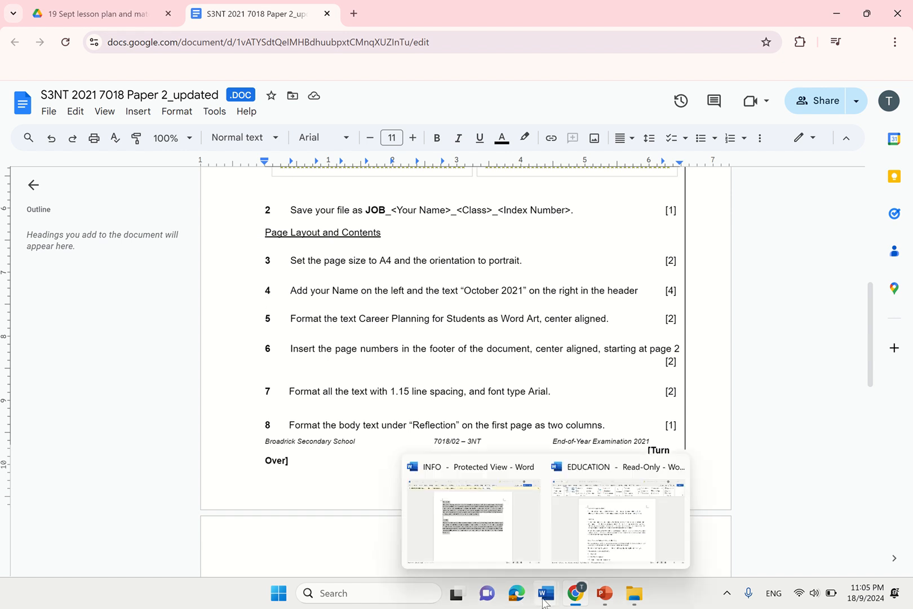
click(589, 535)
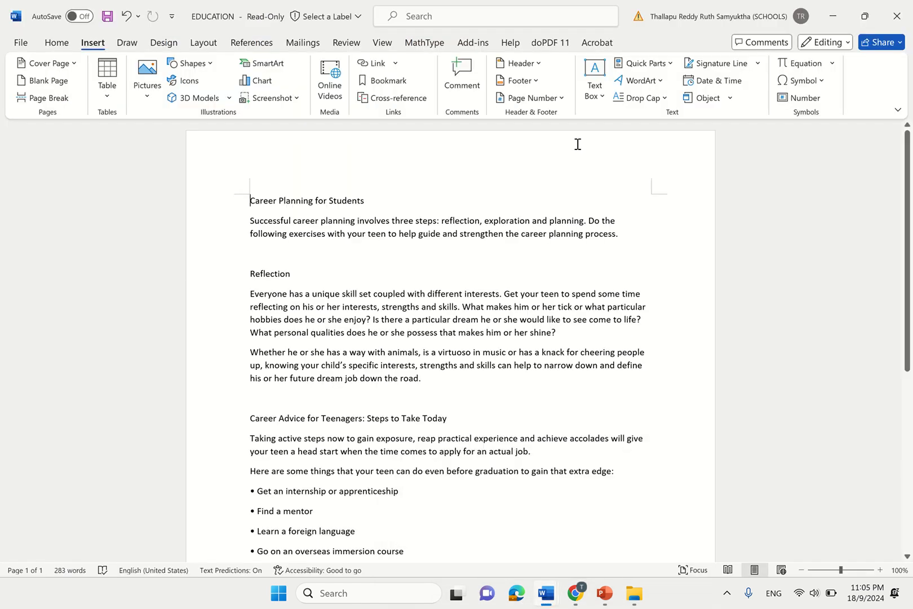
click(521, 63)
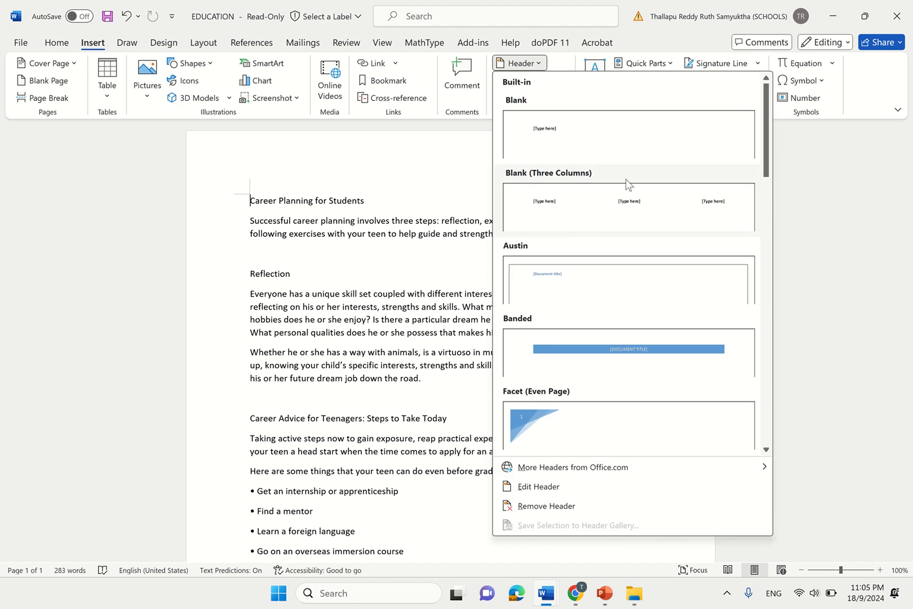
click(569, 208)
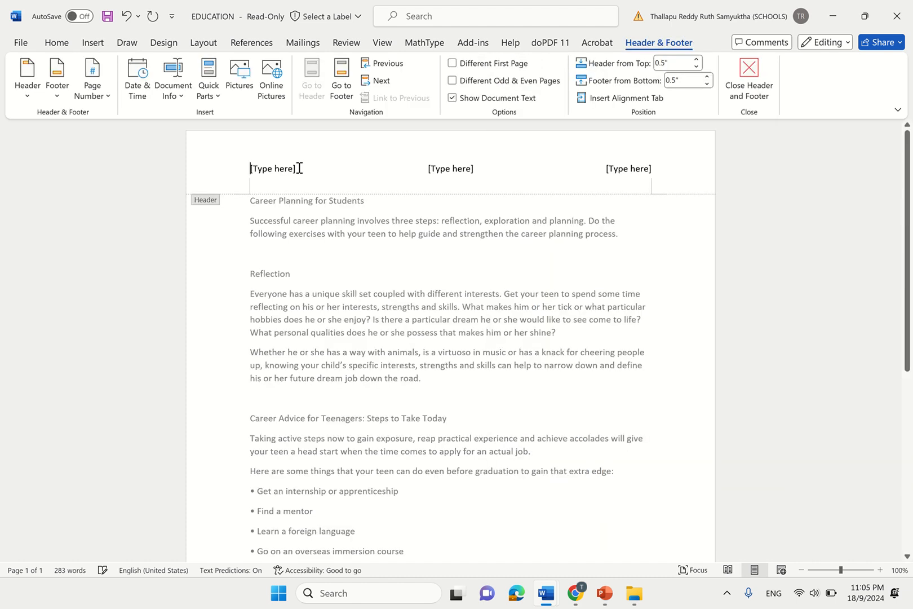
- Enter the student's name in the left header placeholder
click(244, 172)
click(460, 169)
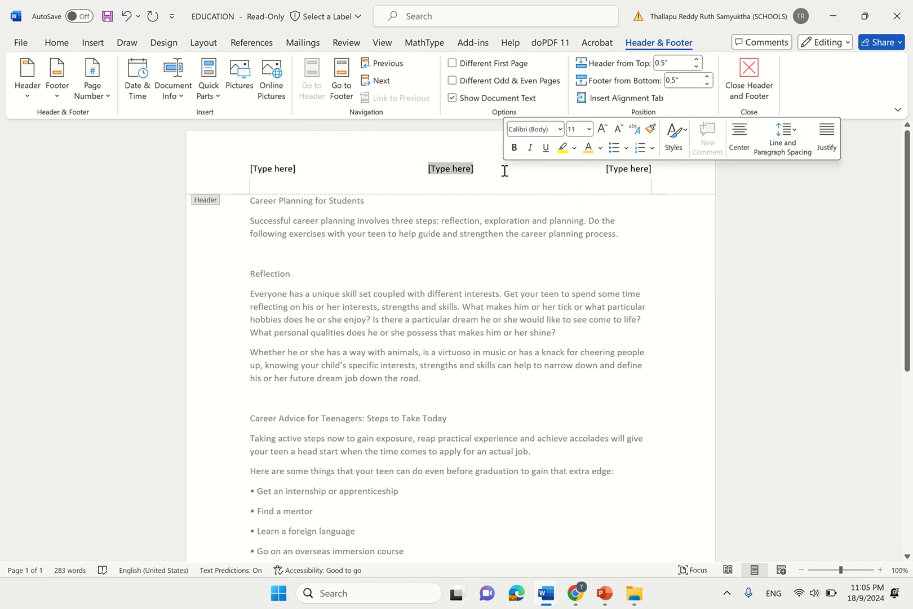
click(628, 169)
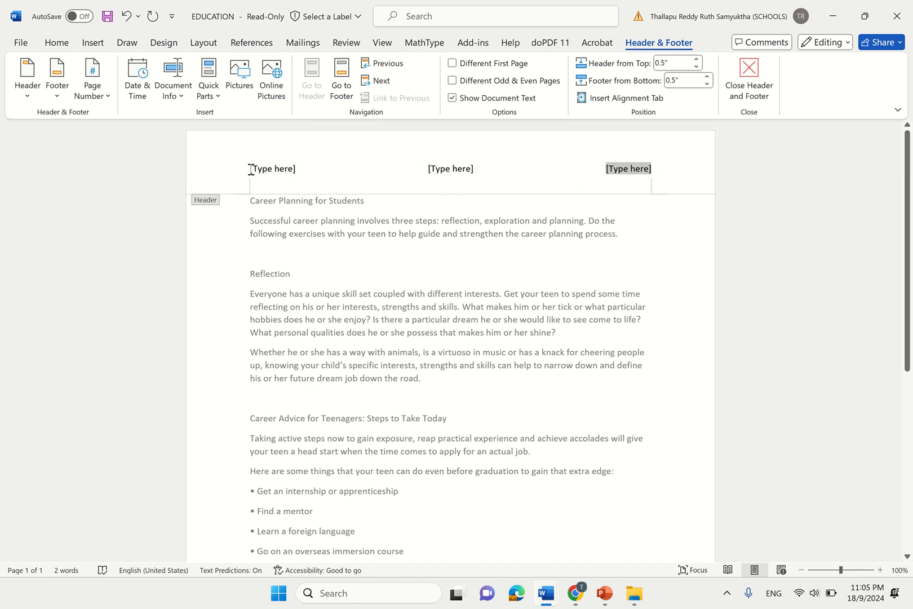
click(282, 169)
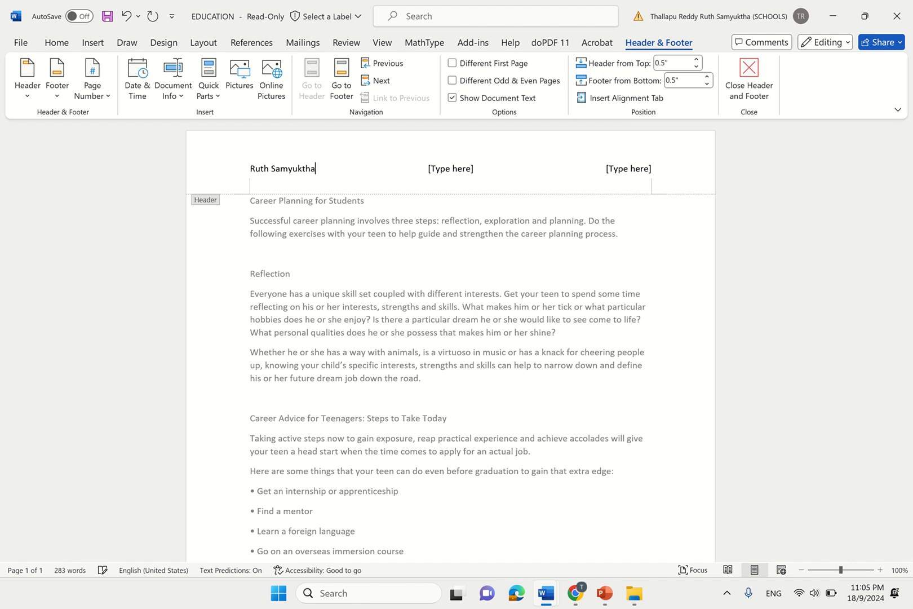
- Type October 2021 in the right placeholder, delete the centre one, and close the header
click(606, 167)
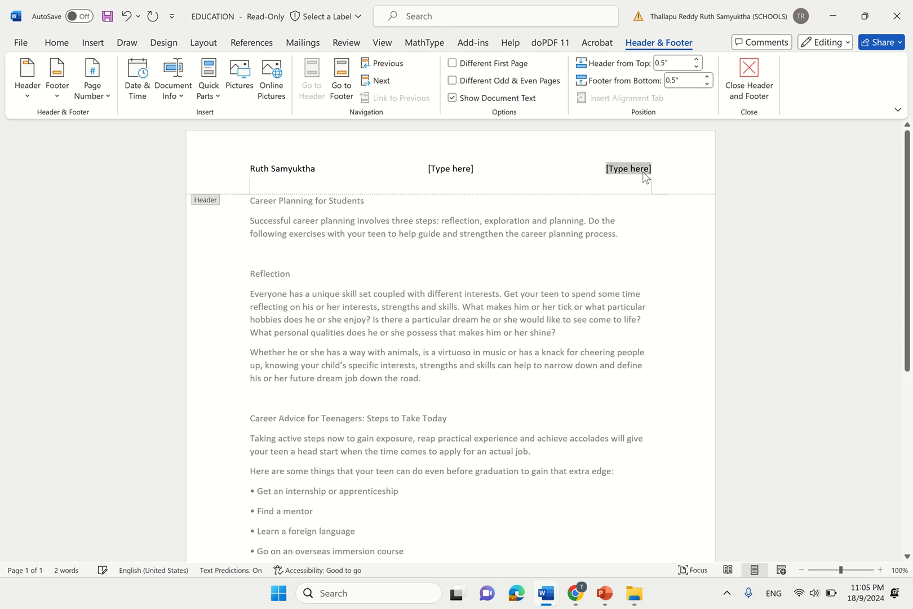
text(oct)
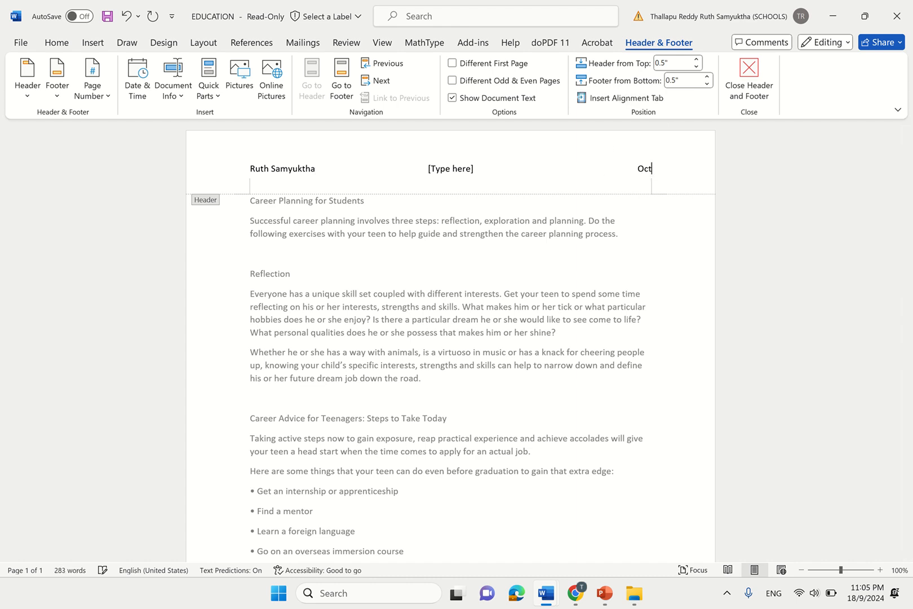
text(o)
key(Return)
text(2021)
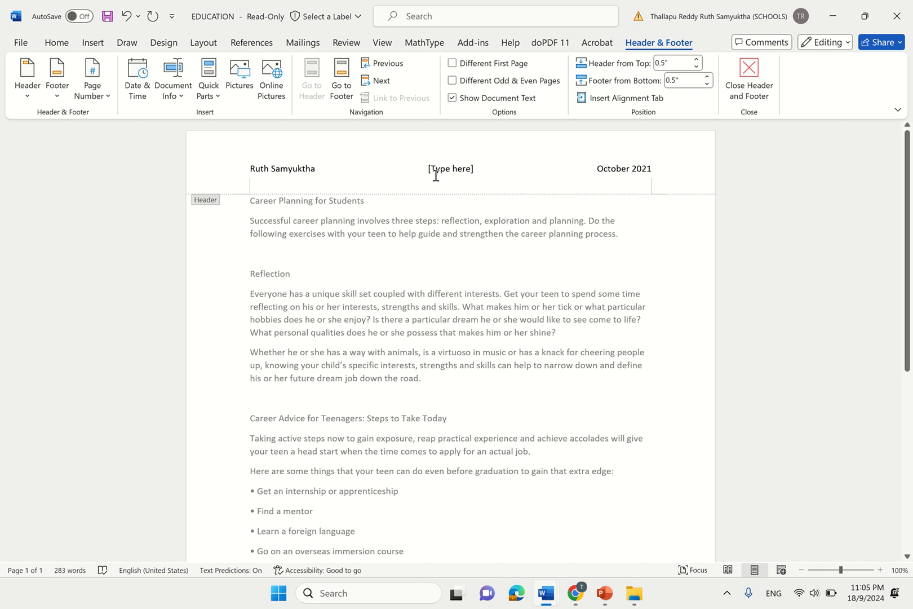
click(435, 176)
key(BackSpace)
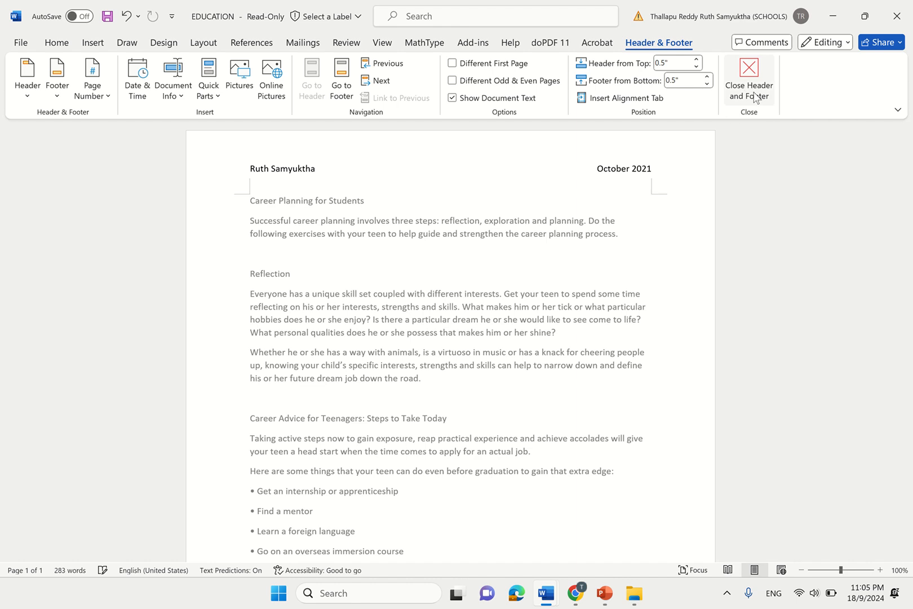
click(756, 97)
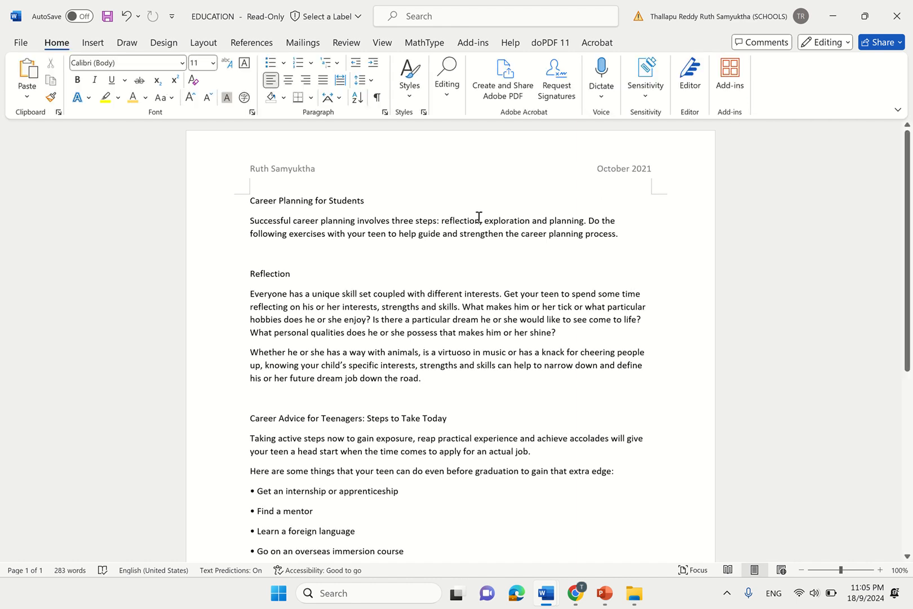
- Add a blank page after the Source line at the end of the newsletter
drag(911, 204, 868, 453)
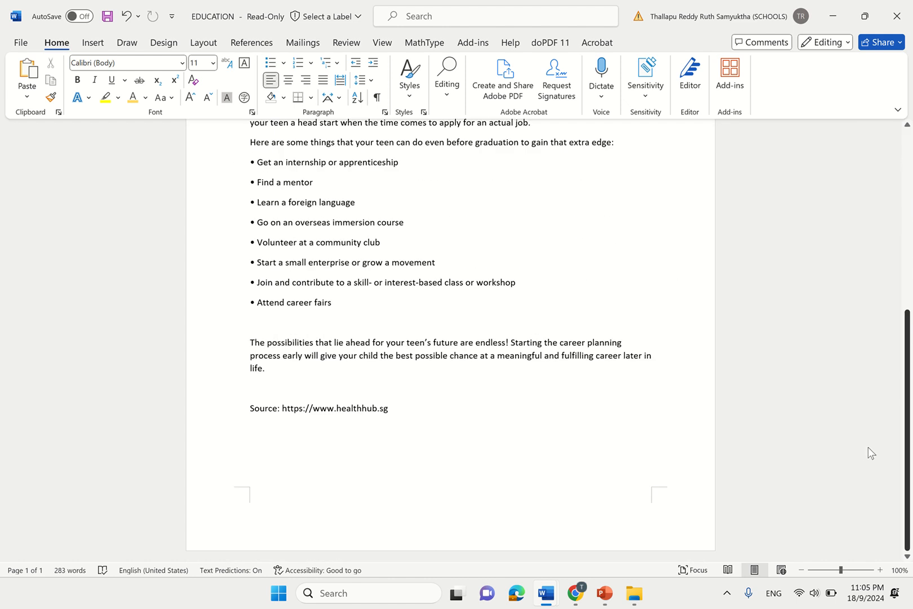
click(141, 357)
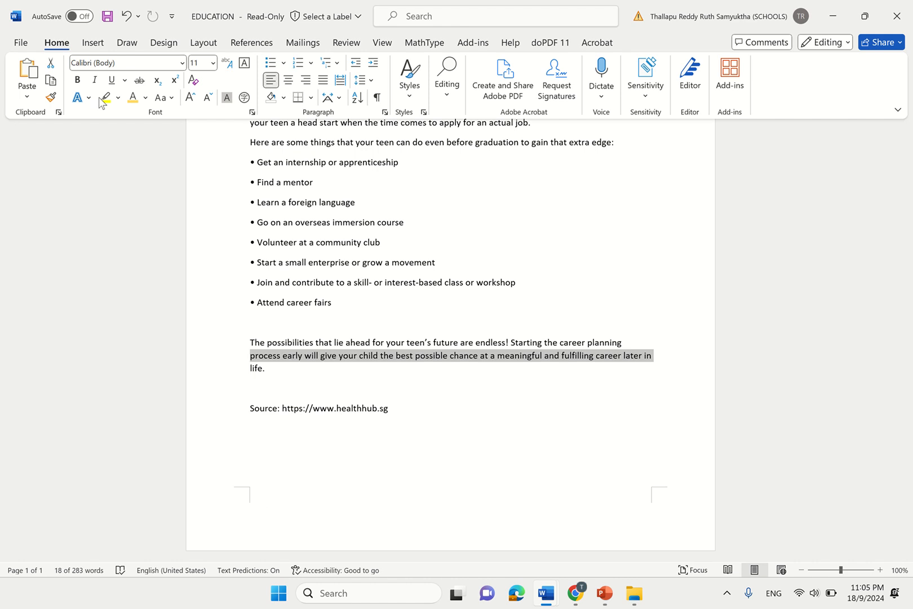
click(94, 43)
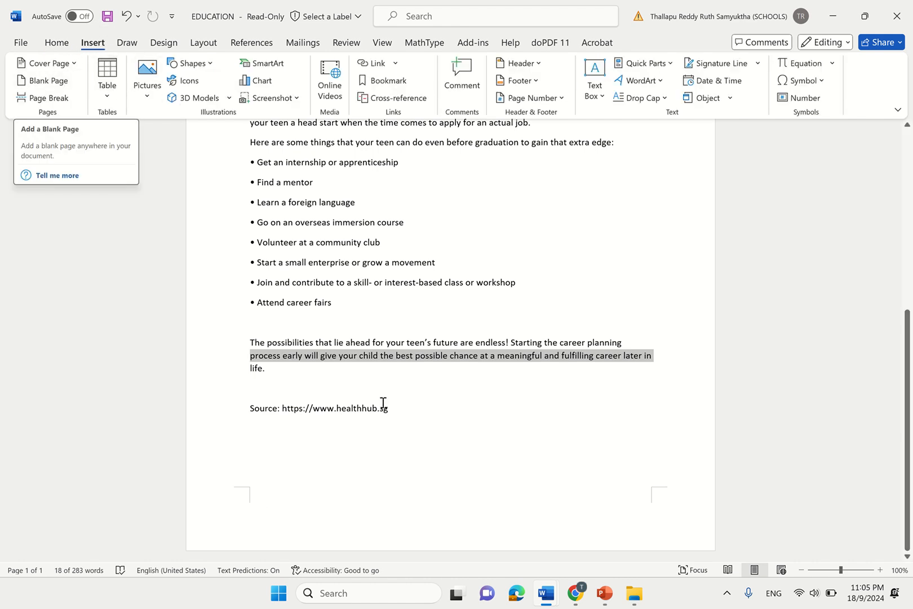
click(414, 416)
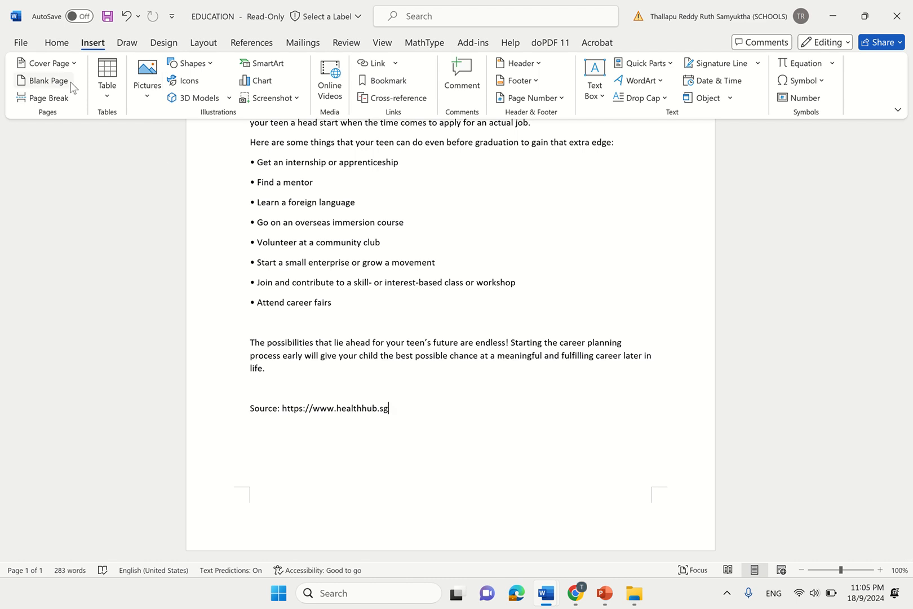
click(48, 81)
drag(912, 307, 912, 372)
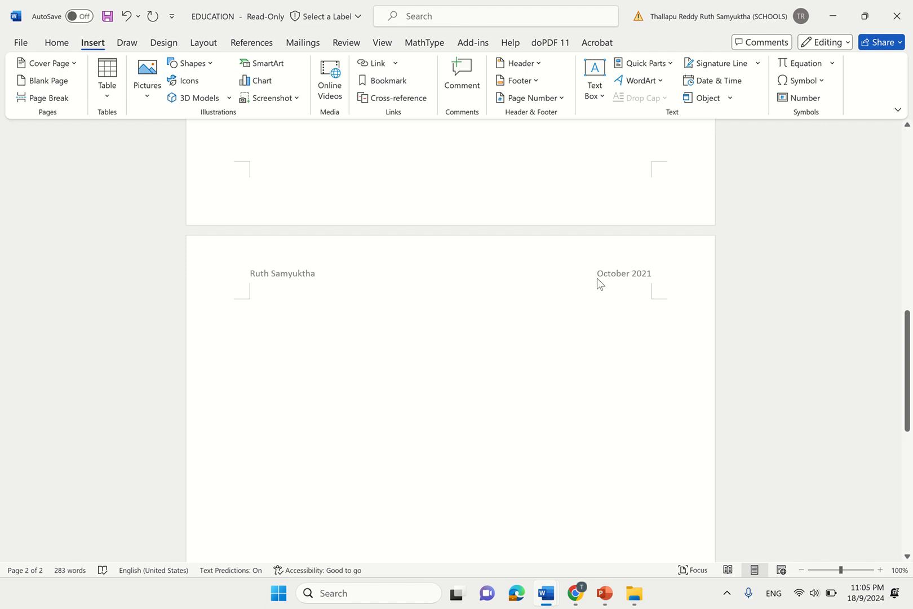
- Switch to the Google Docs task sheet and click near task 5
mouse_move(579, 606)
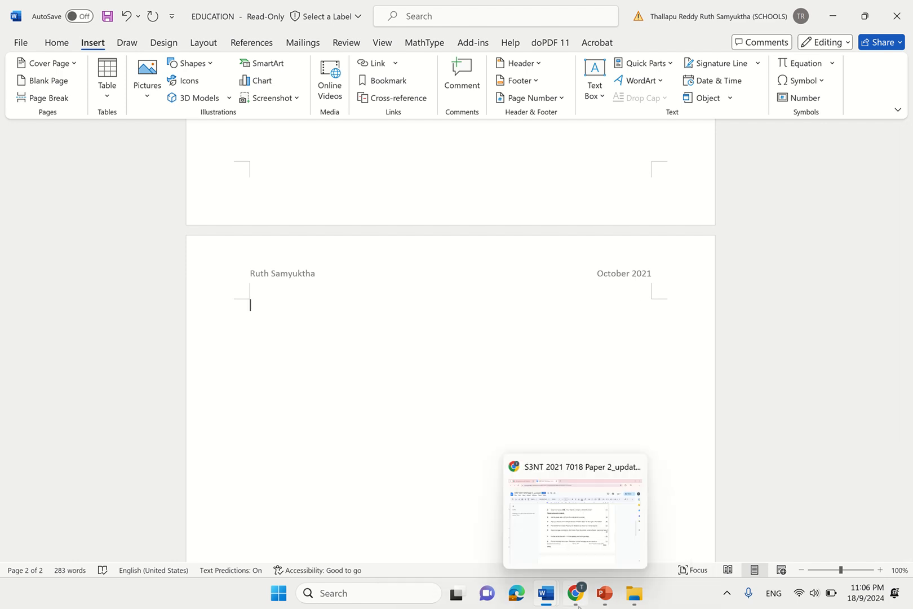
click(589, 562)
click(405, 331)
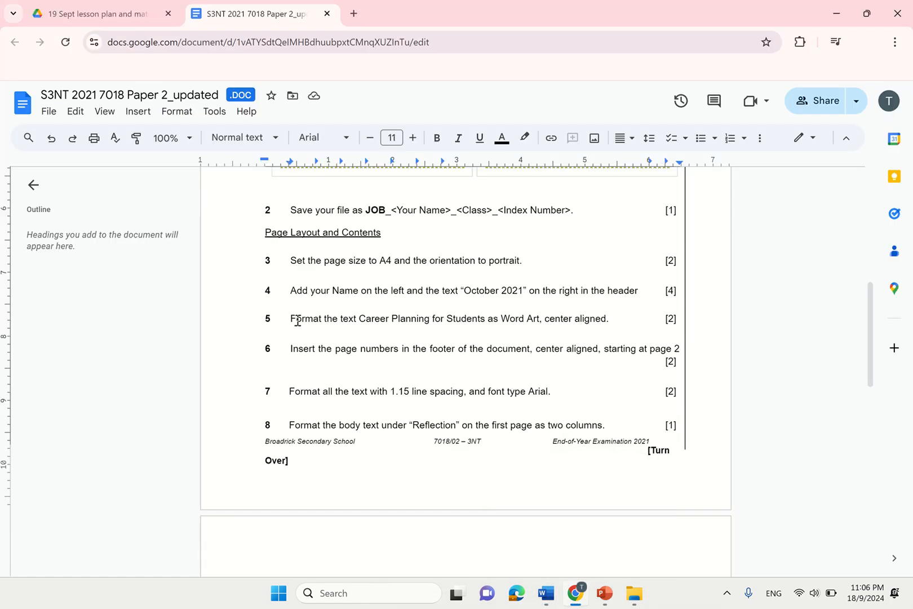
- Select task 5's instruction, including the words 'center aligned'
drag(292, 319, 415, 321)
drag(535, 322, 616, 324)
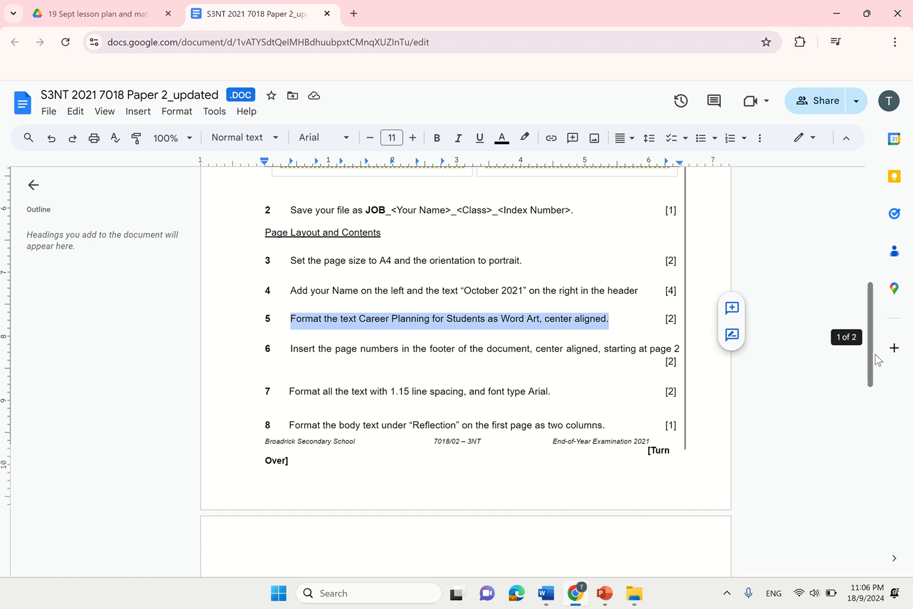
click(588, 322)
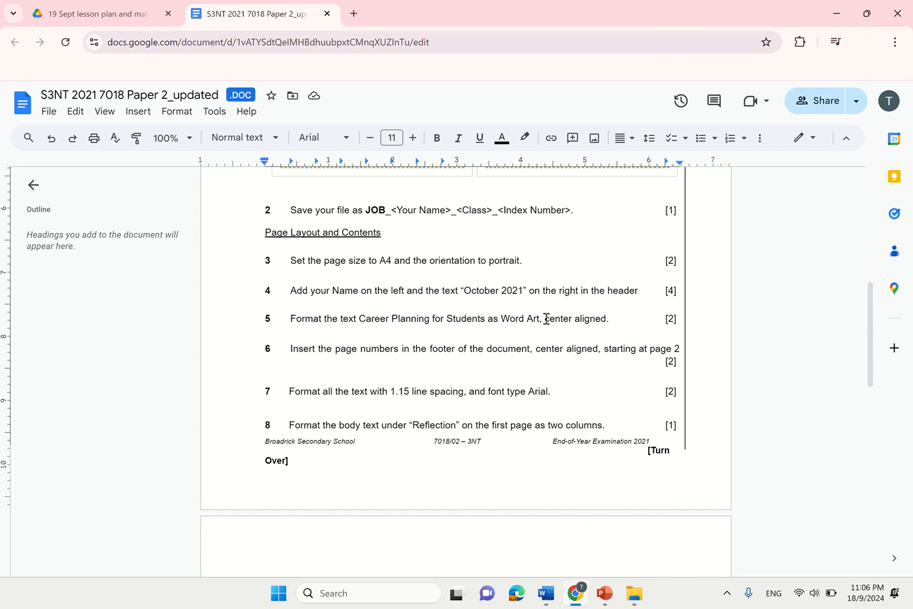
drag(546, 320, 615, 322)
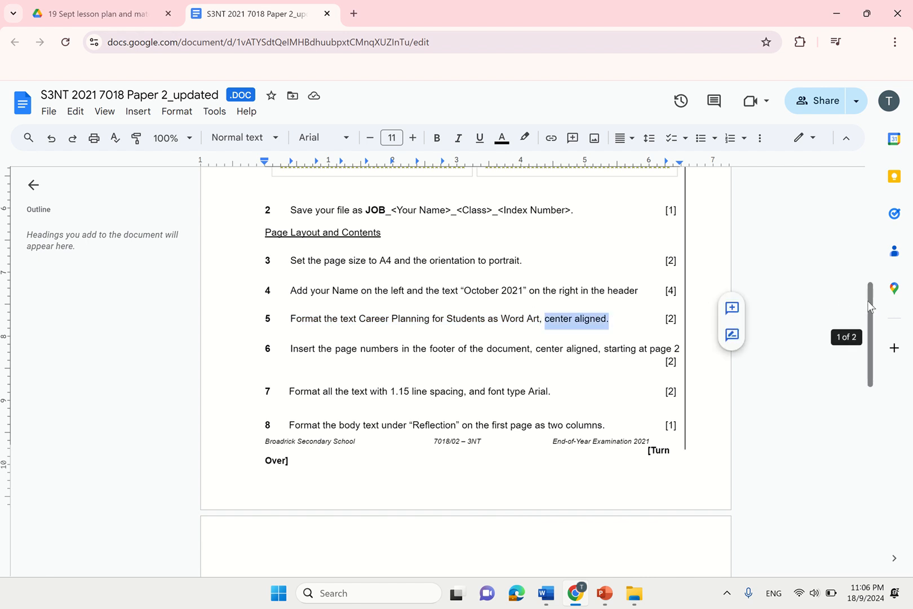
- Scroll up to inspect the sample newsletter's styled title, then return to EDUCATION in Word
scroll(867, 300, up, 8)
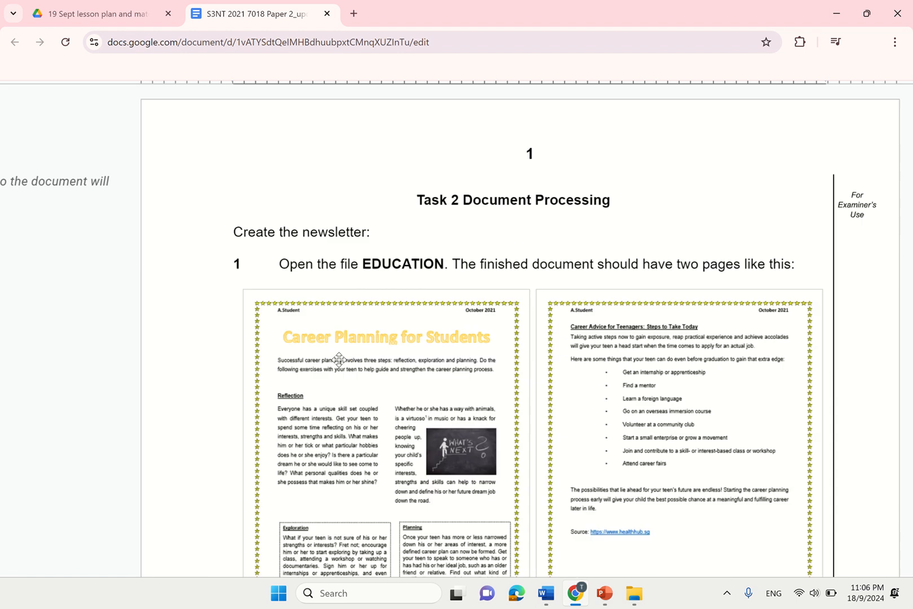
scroll(339, 359, up, 5)
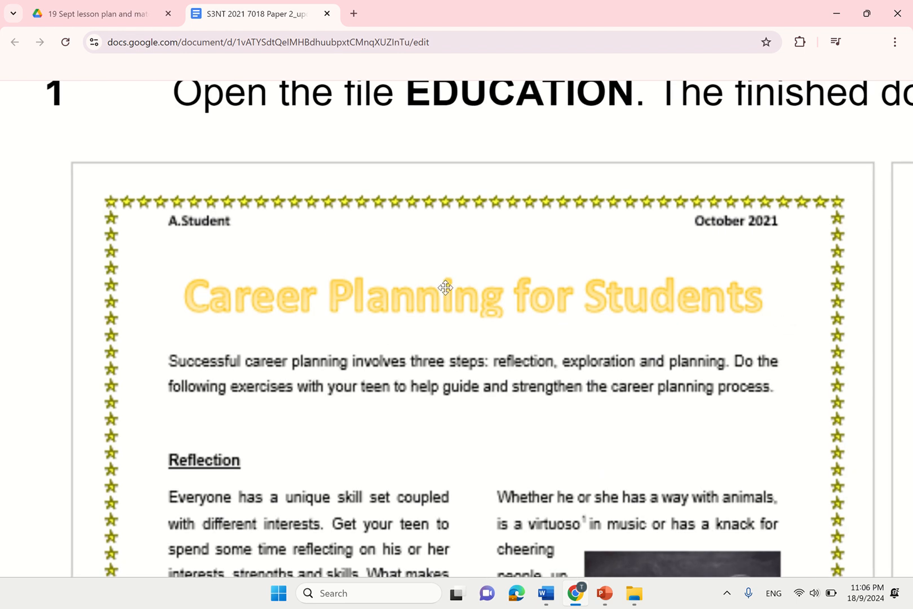
scroll(903, 295, down, 5)
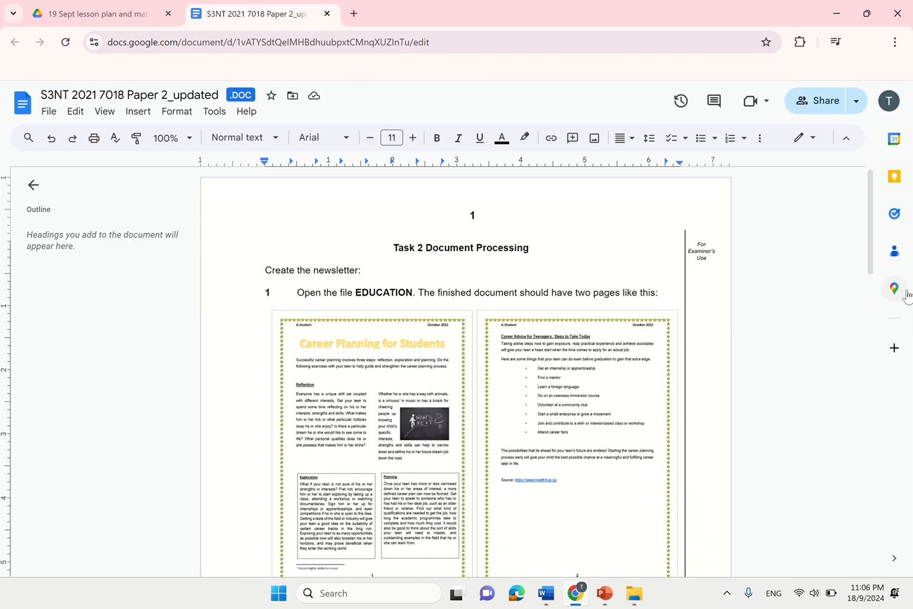
drag(867, 239, 887, 211)
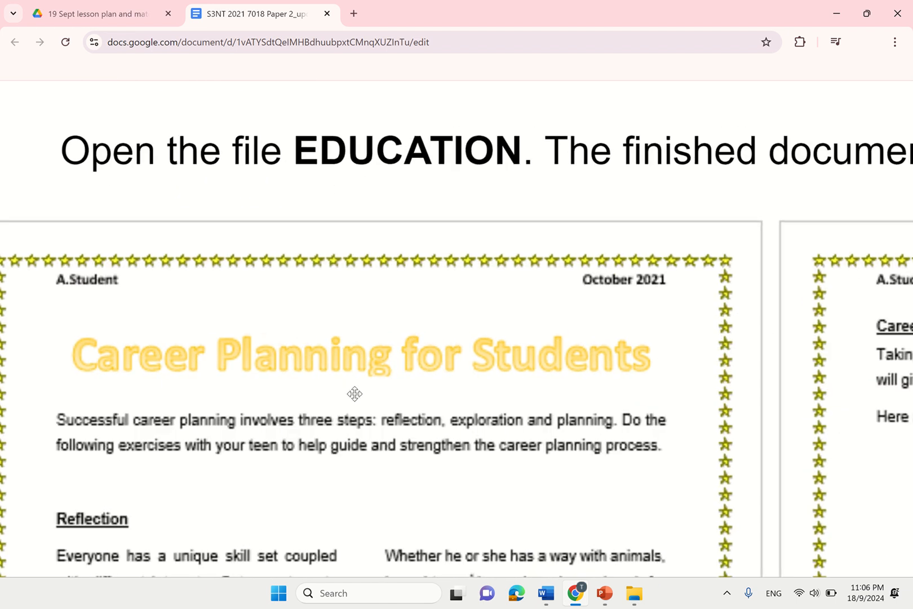
mouse_move(554, 598)
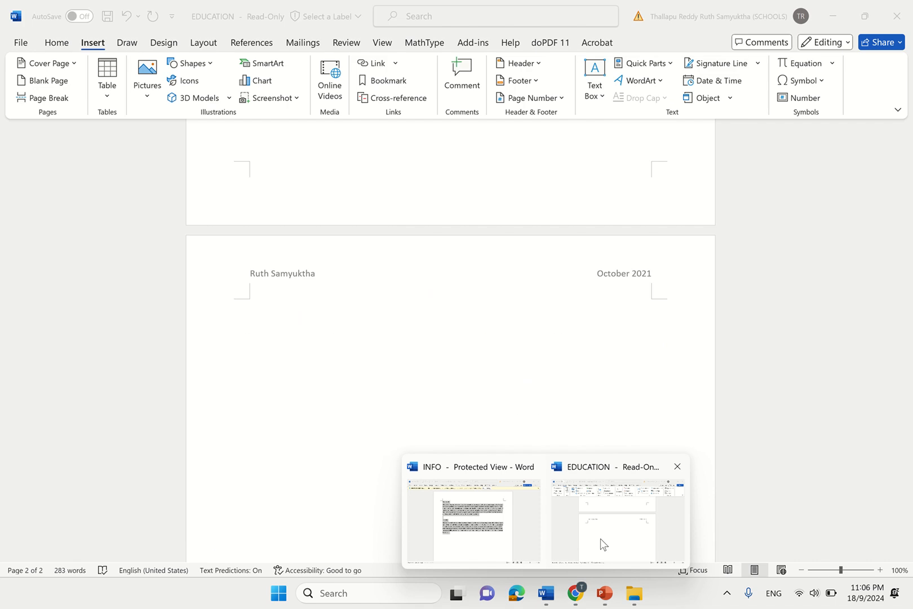
click(599, 539)
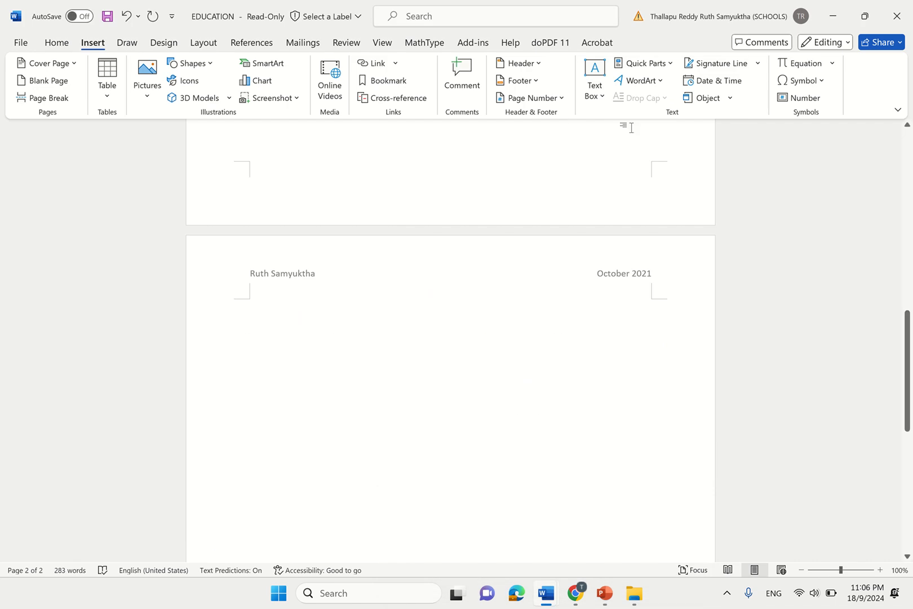
- Centre the Career Planning for Students title and set it to 28 point
drag(910, 341, 911, 117)
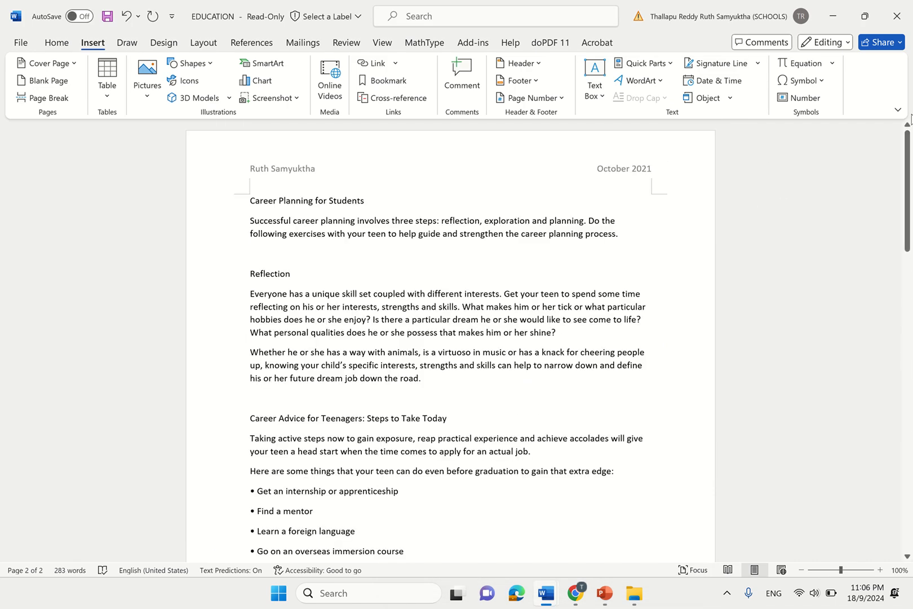
drag(255, 204, 372, 210)
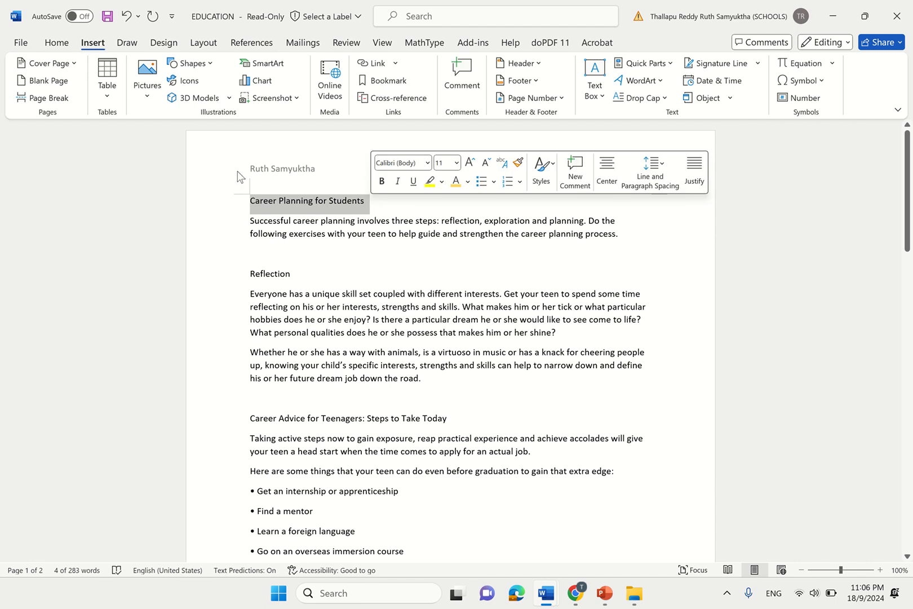
click(56, 45)
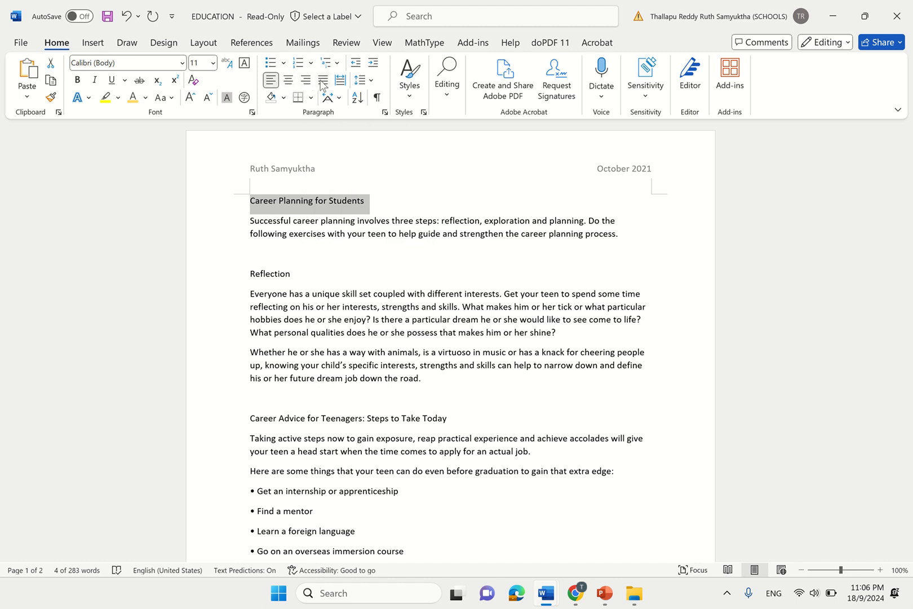
click(289, 80)
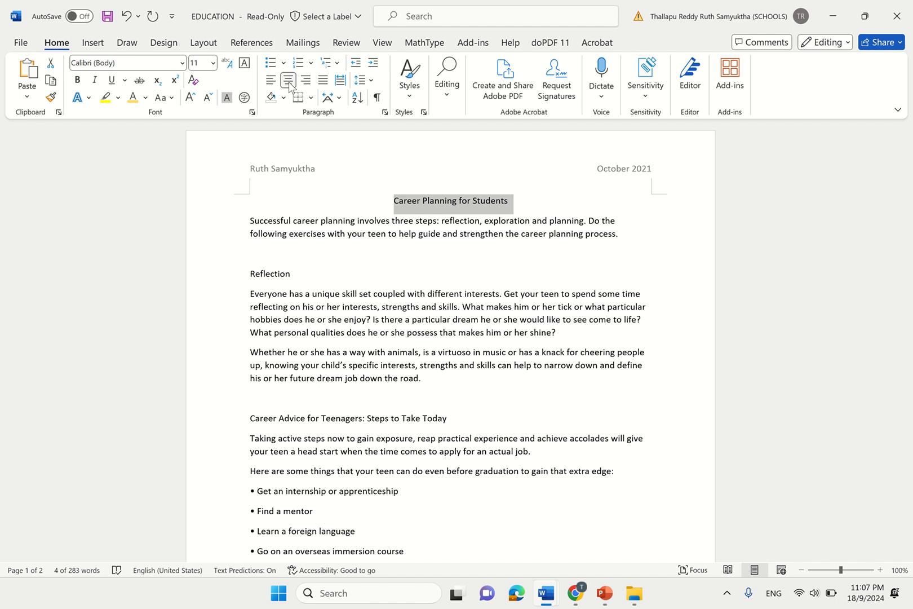
click(214, 63)
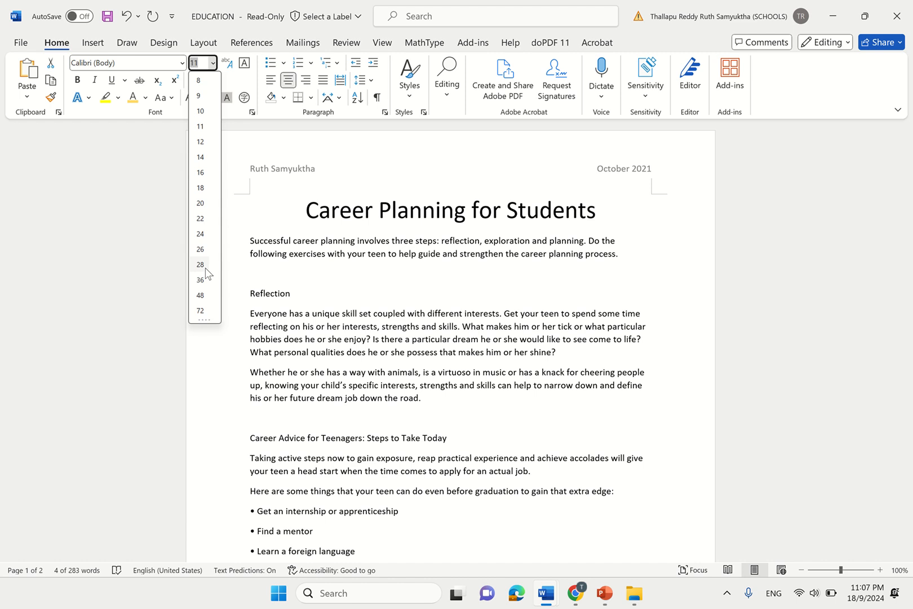
click(202, 265)
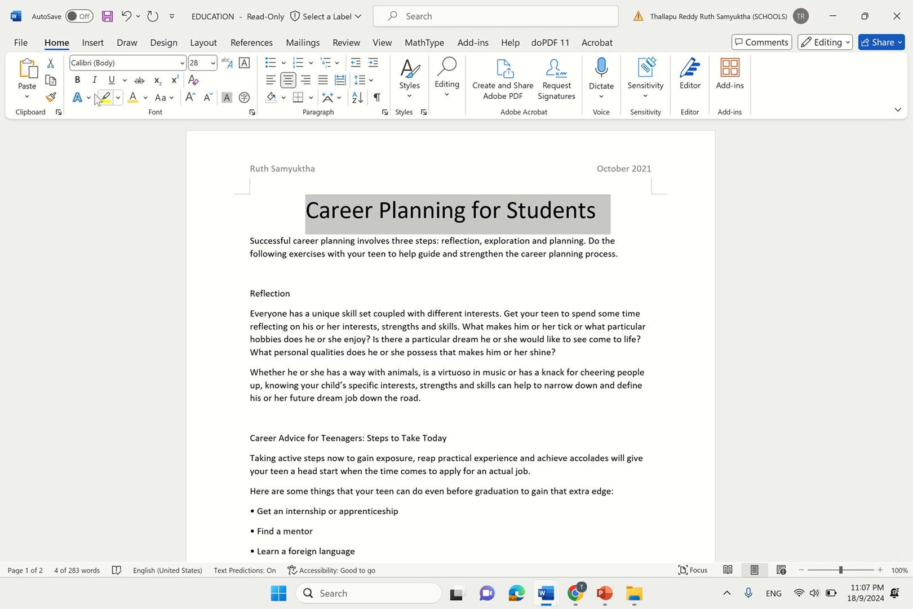
- Apply the yellow outlined text effect to the title and deselect it to check
click(77, 98)
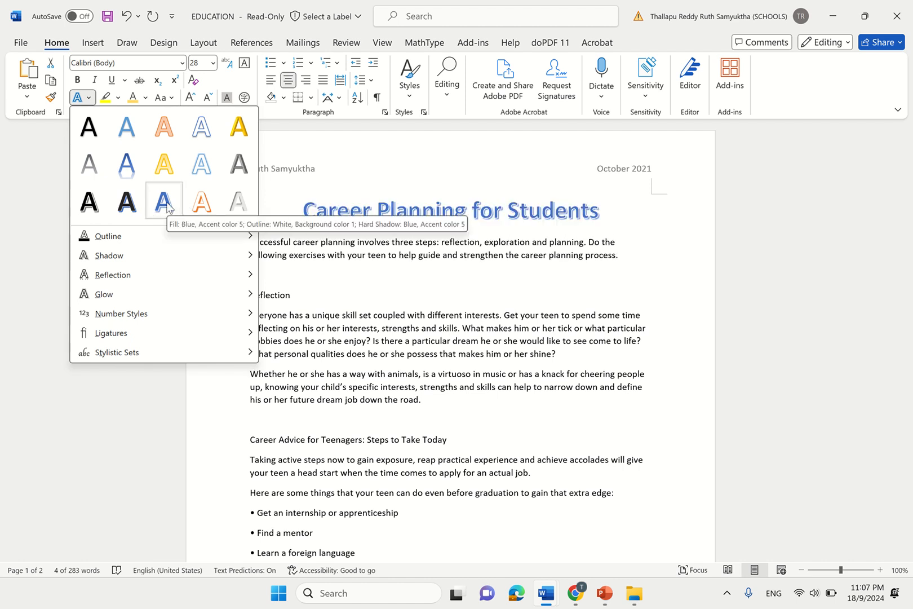
click(170, 174)
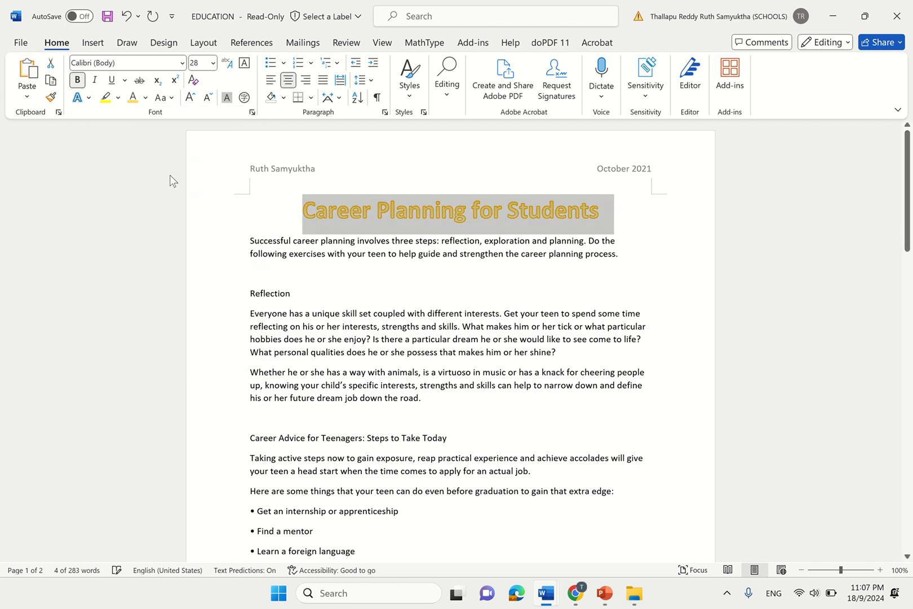
click(554, 387)
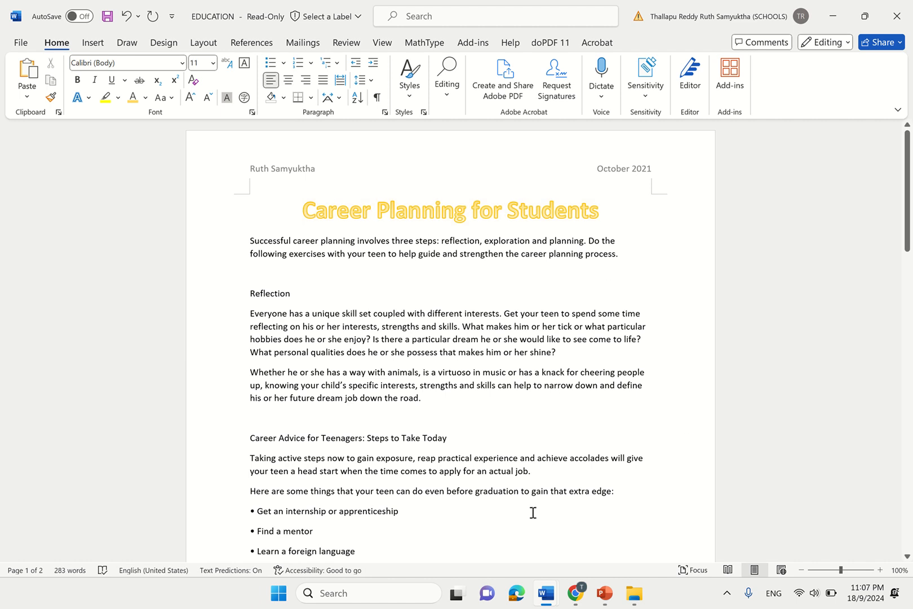
- Switch to Google Docs and highlight task 6's centred page-number instruction
mouse_move(591, 606)
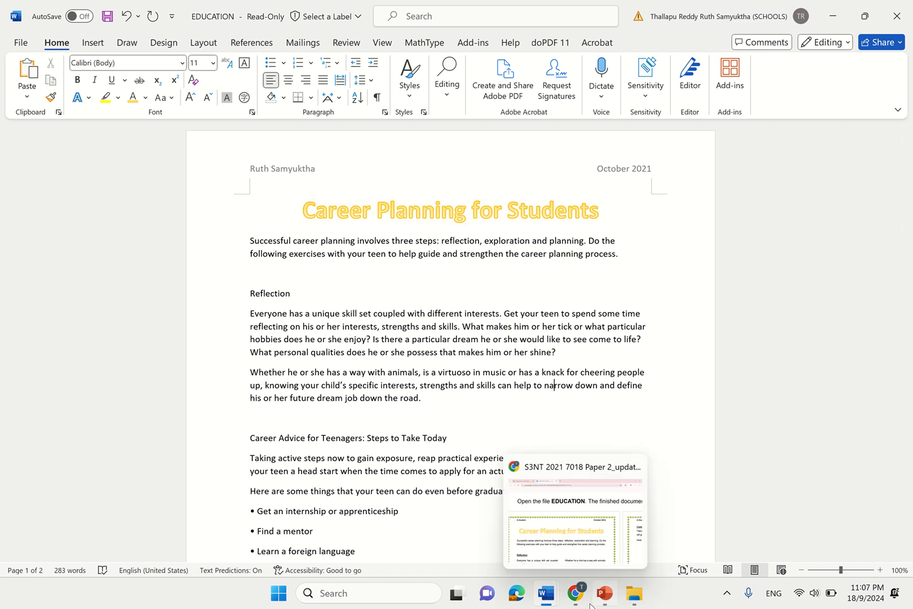
click(590, 543)
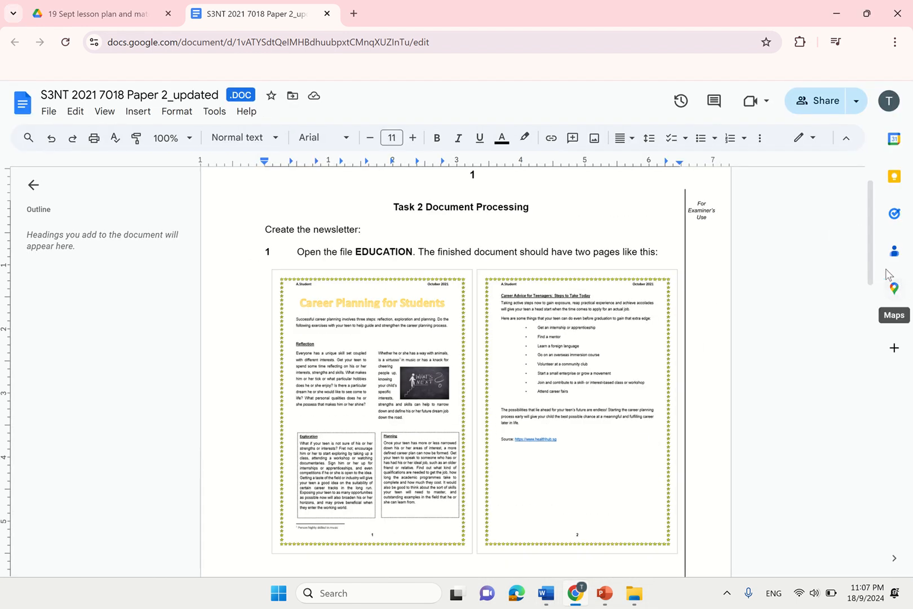
drag(873, 266, 872, 385)
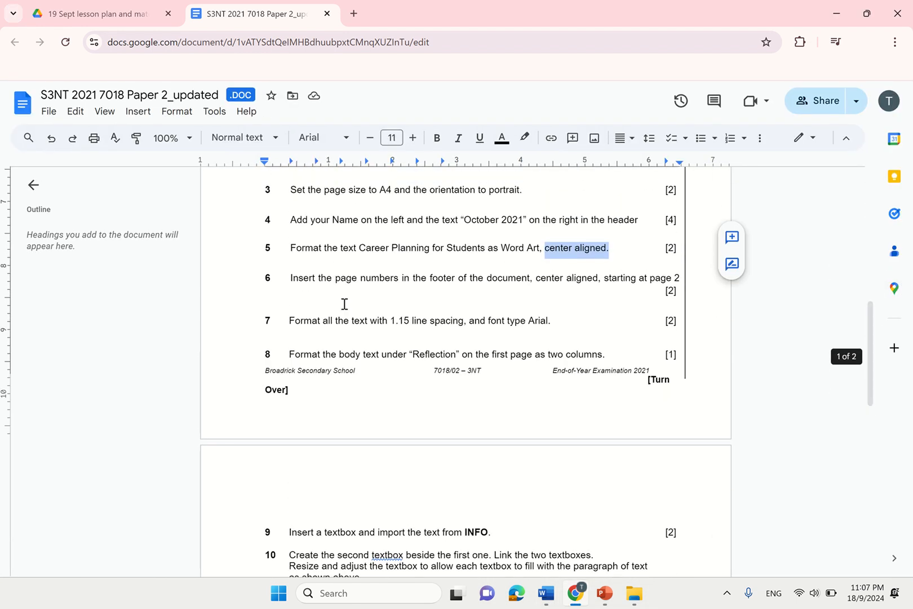
drag(294, 277, 662, 278)
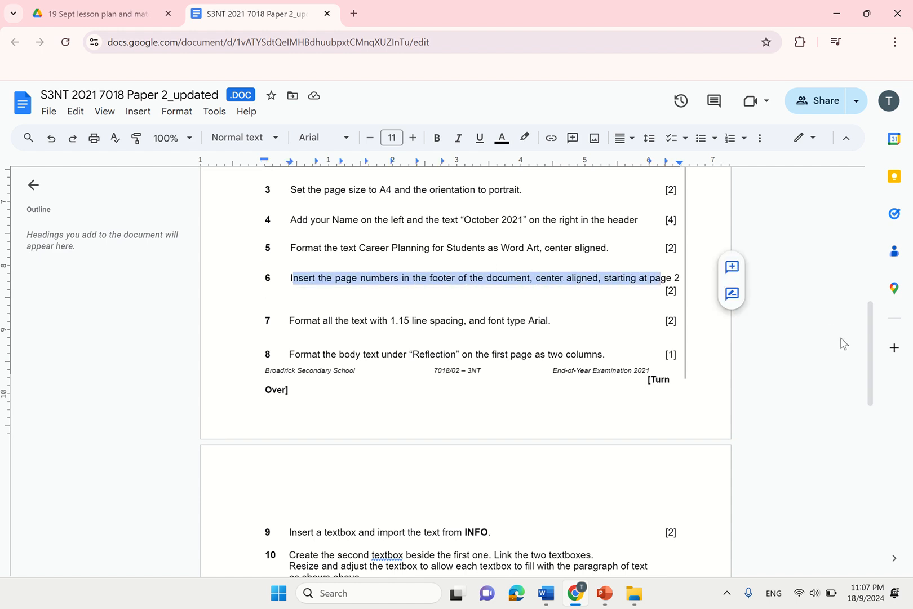
- Scroll the task sheet to compare with the two-page sample newsletter
drag(871, 304, 870, 198)
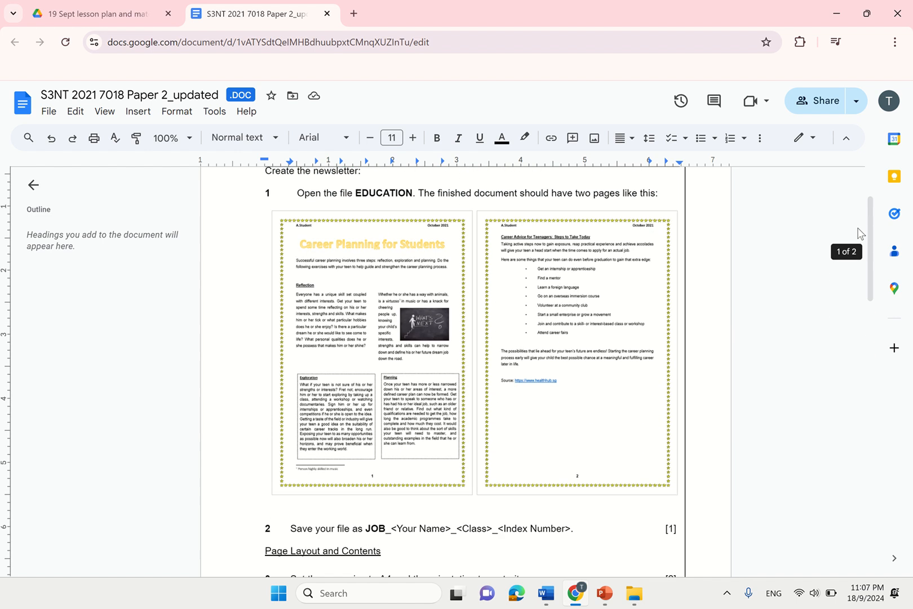
scroll(409, 497, up, 5)
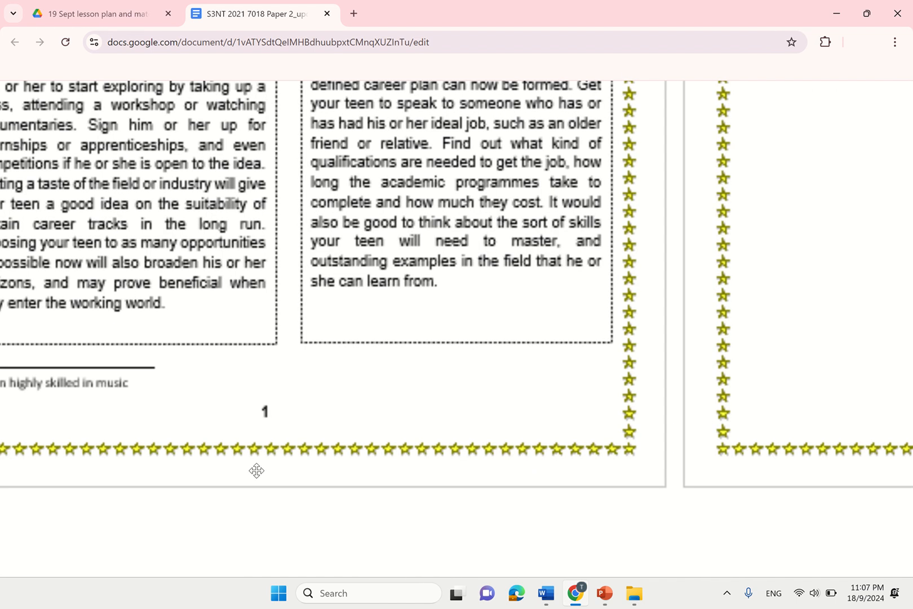
scroll(799, 424, down, 5)
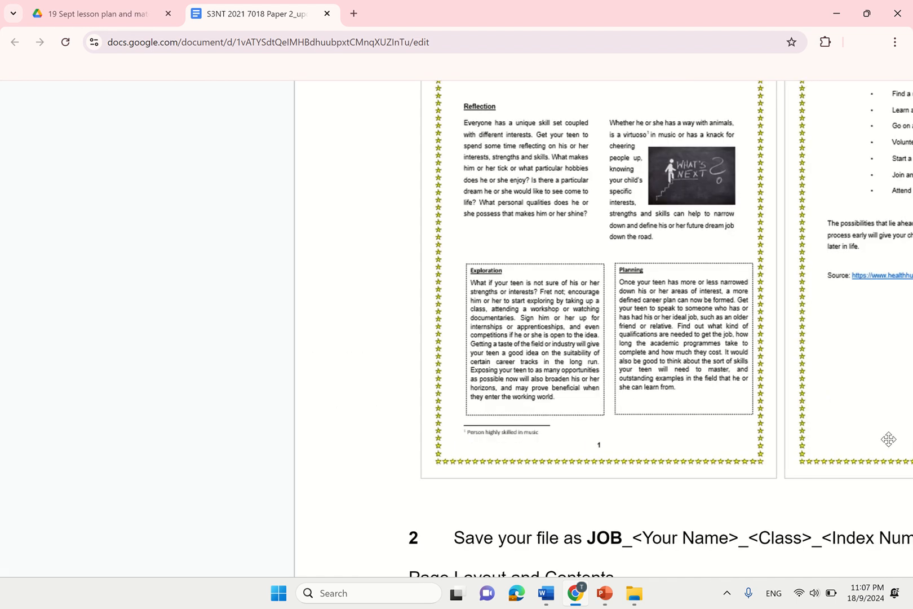
scroll(868, 445, down, 5)
scroll(593, 476, up, 4)
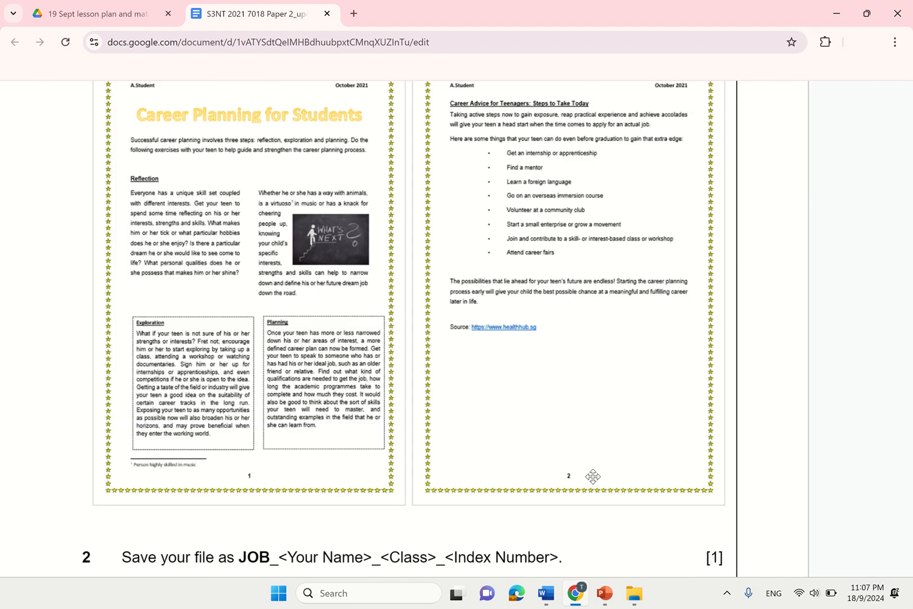
scroll(593, 477, down, 4)
- Bring the EDUCATION document forward and enter page 1's footer, typing a trial number
mouse_move(546, 592)
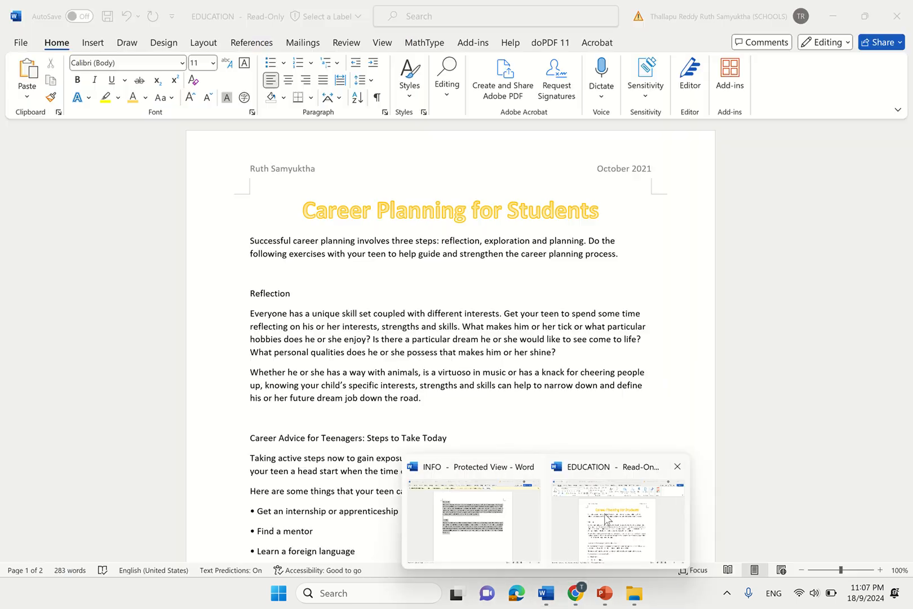
click(617, 519)
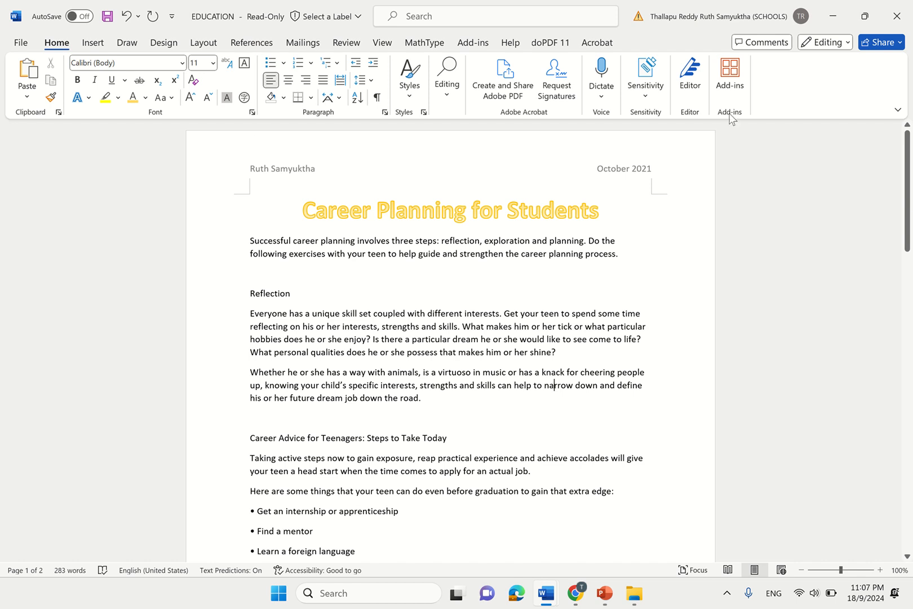
drag(909, 165, 889, 315)
double_click(479, 271)
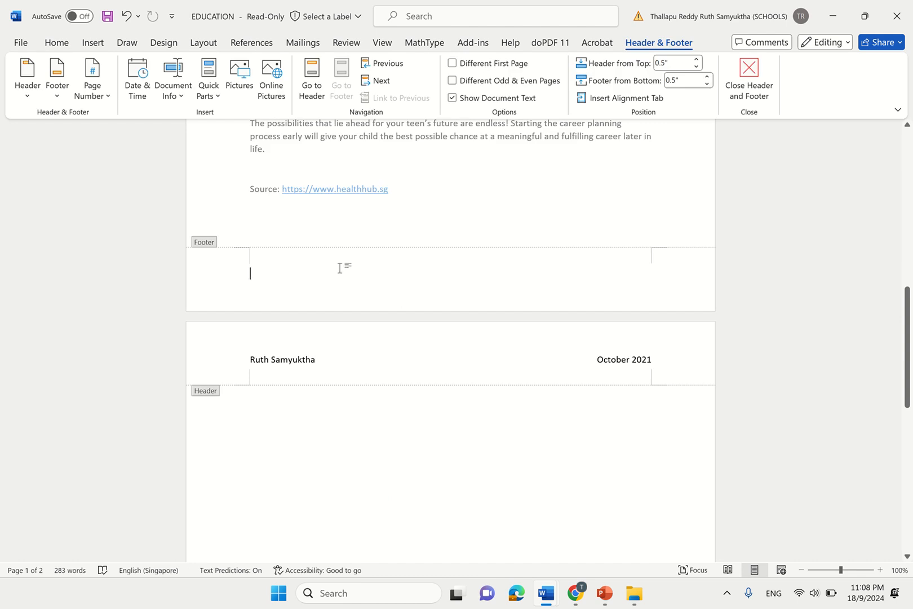
text(12)
key(BackSpace)
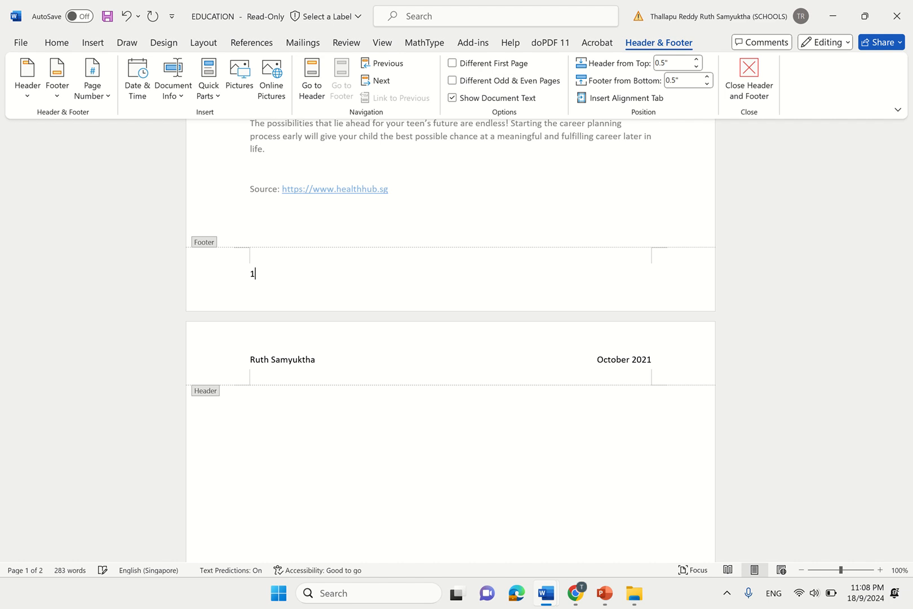
double_click(378, 208)
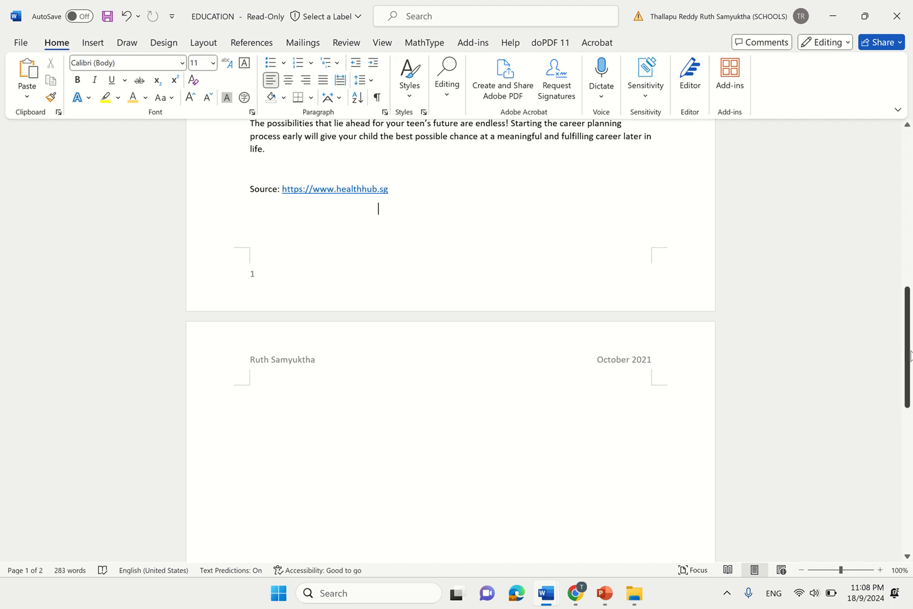
- Reopen page 1's footer and delete the trial number, leaving it empty
drag(909, 348, 909, 491)
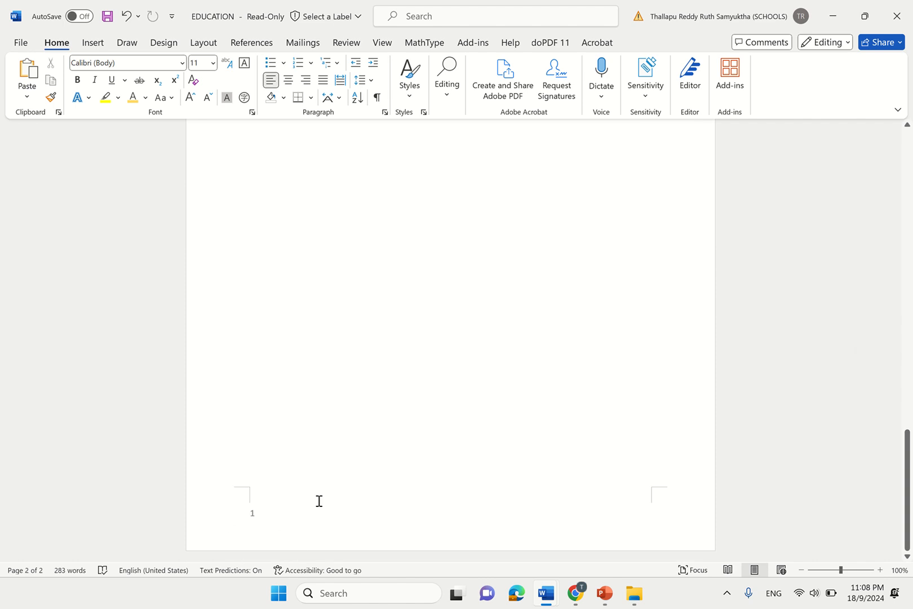
scroll(320, 501, down, 1)
scroll(319, 501, up, 1)
scroll(319, 502, down, 1)
drag(908, 546, 908, 368)
double_click(364, 390)
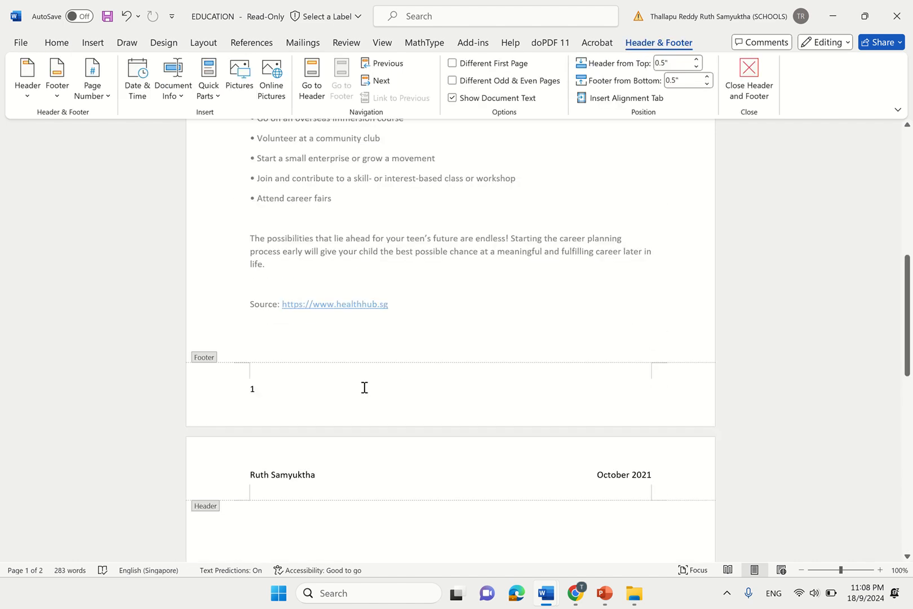
key(BackSpace)
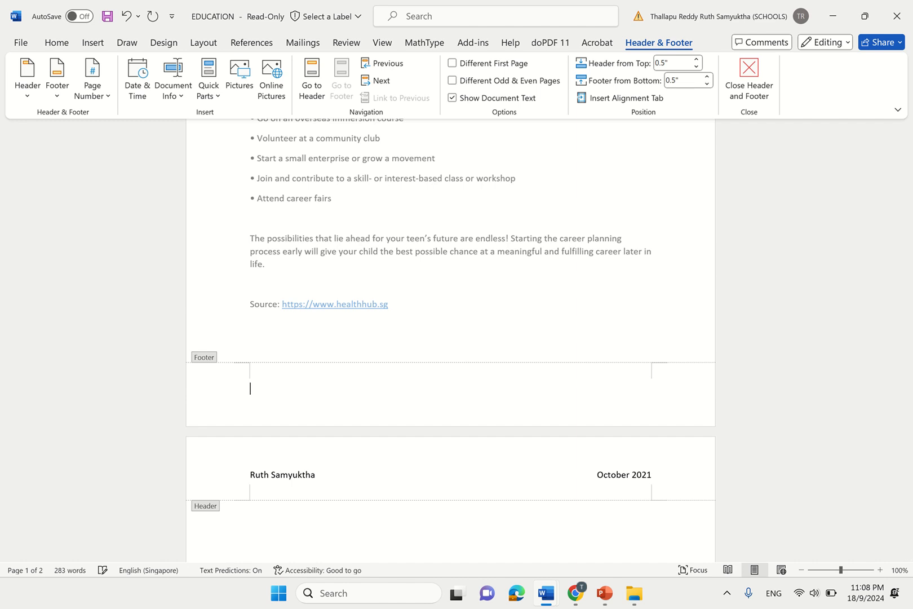
- Insert a centred Plain Number 2 page number at the bottom of the page and close the footer
click(96, 49)
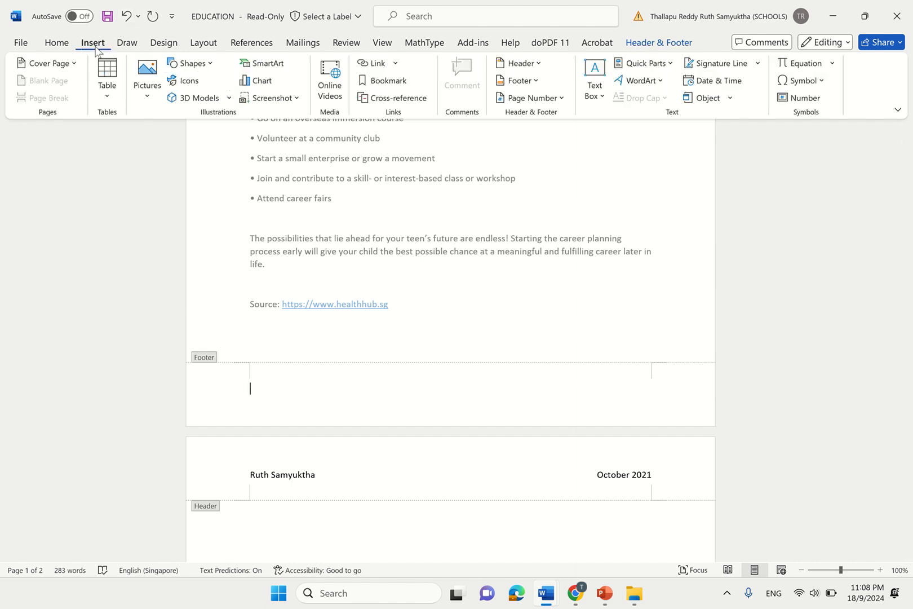
click(536, 100)
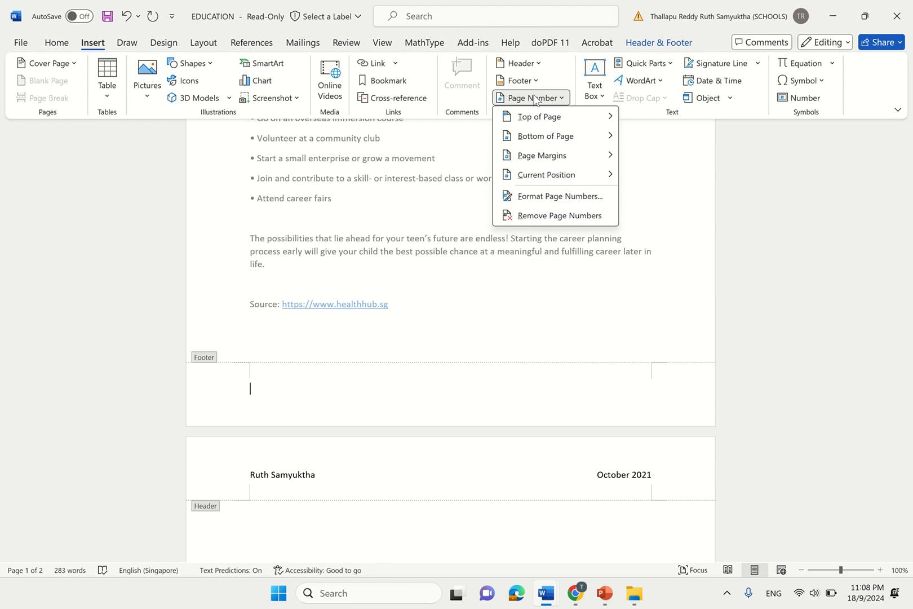
mouse_move(534, 136)
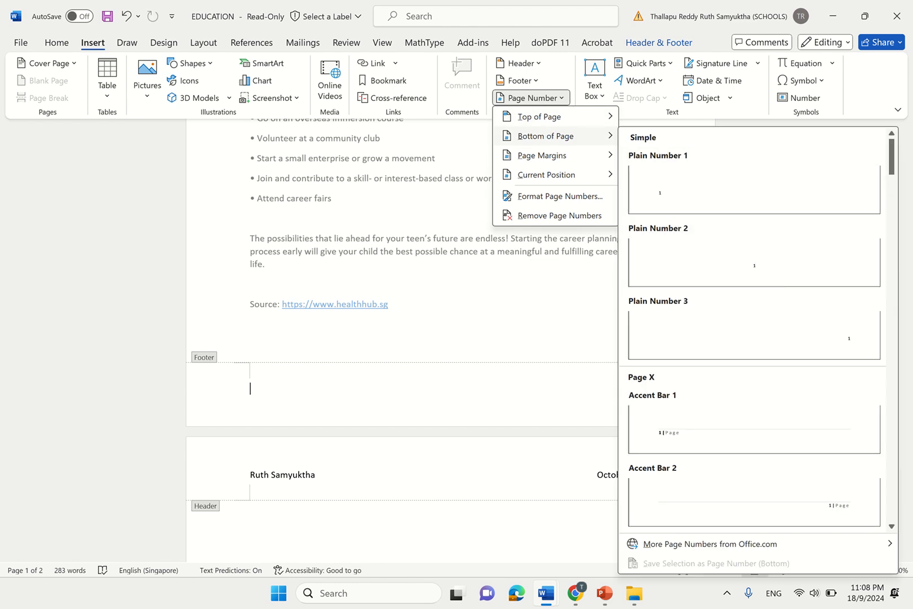
click(787, 273)
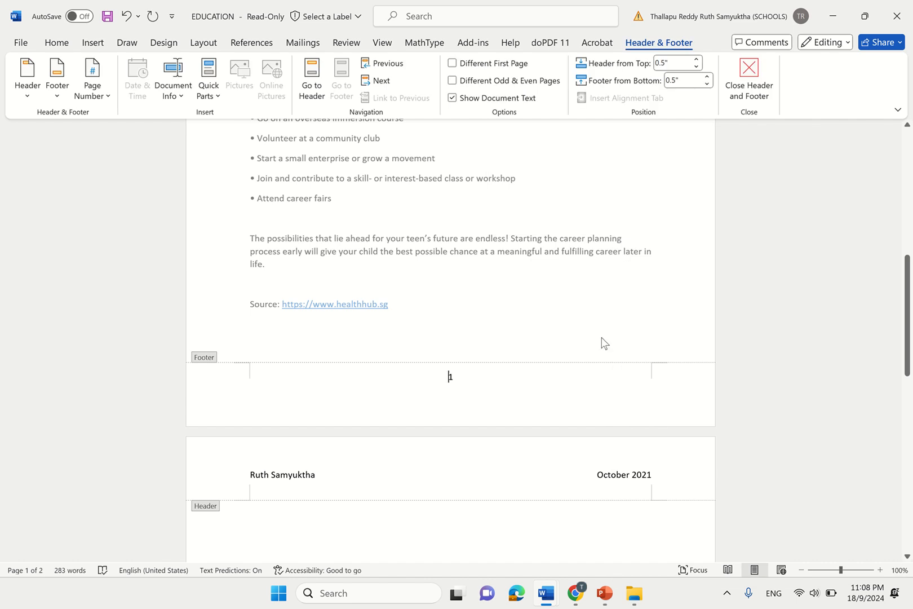
click(829, 374)
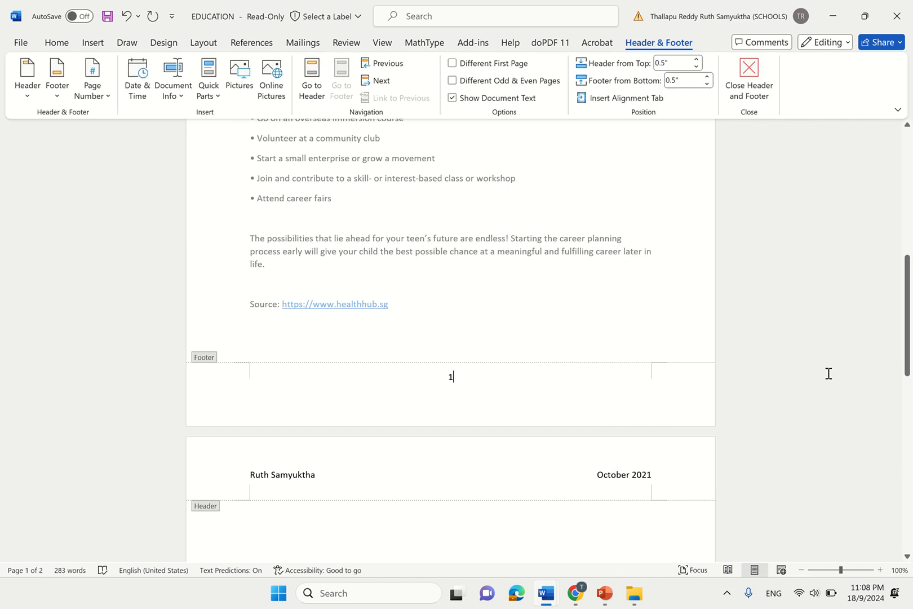
key(Escape)
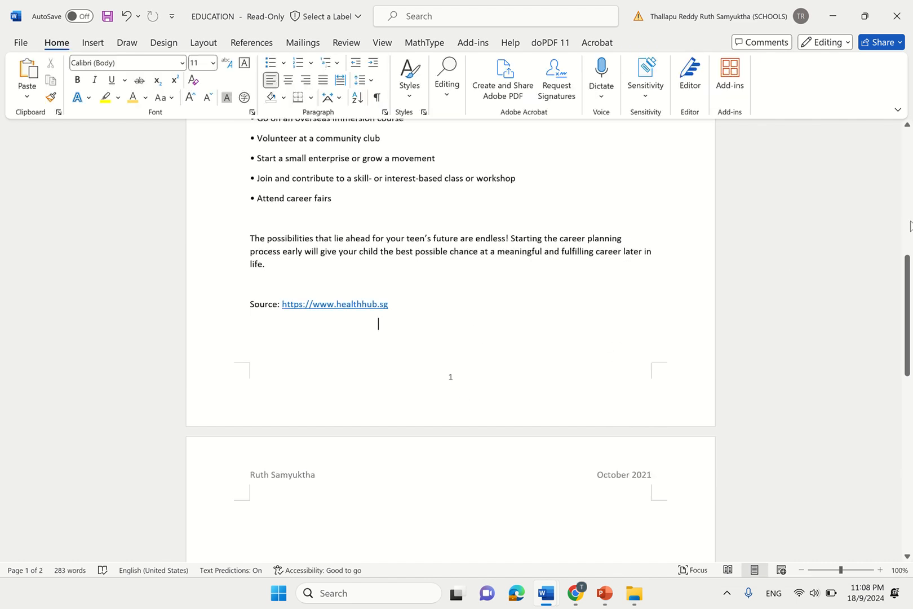
drag(909, 288, 909, 463)
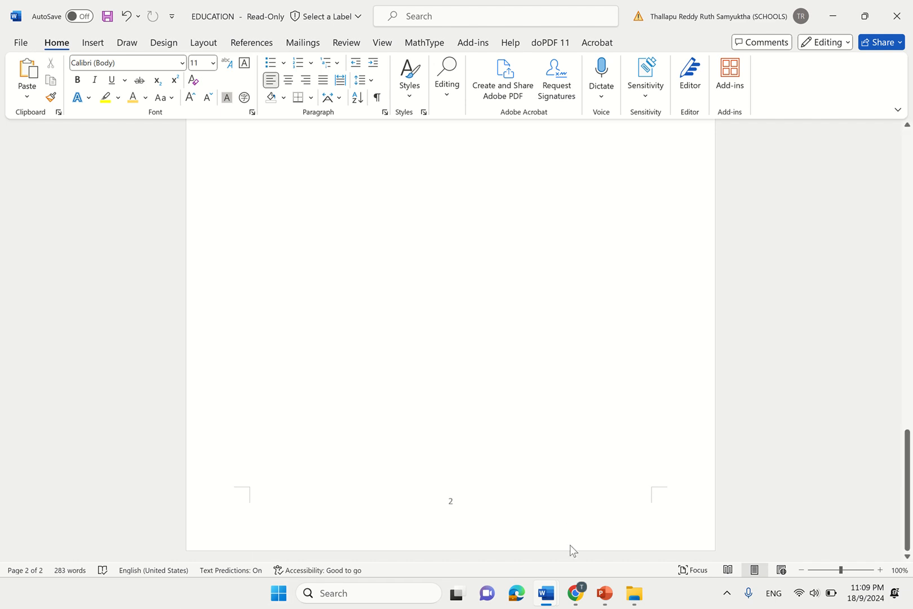
- Highlight task 7 (1.15 line spacing, Arial) in the Google Docs task sheet, then return to EDUCATION in Word
mouse_move(587, 594)
click(596, 550)
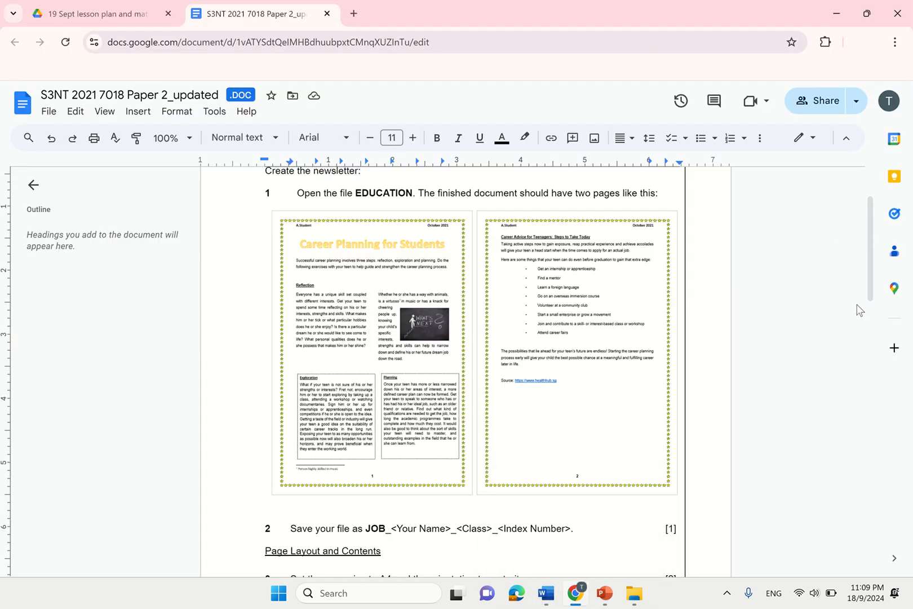
drag(868, 305, 869, 407)
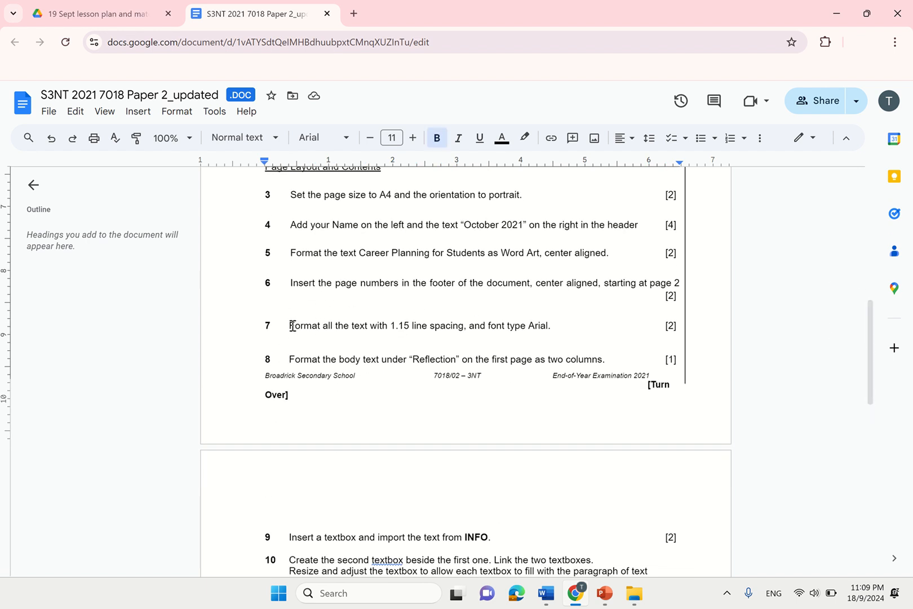
drag(292, 325, 569, 327)
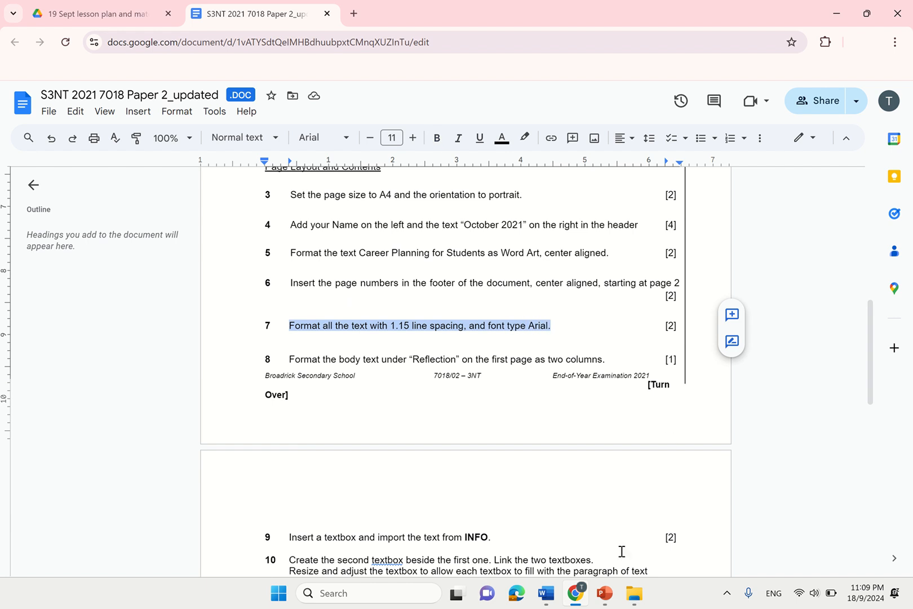
mouse_move(545, 593)
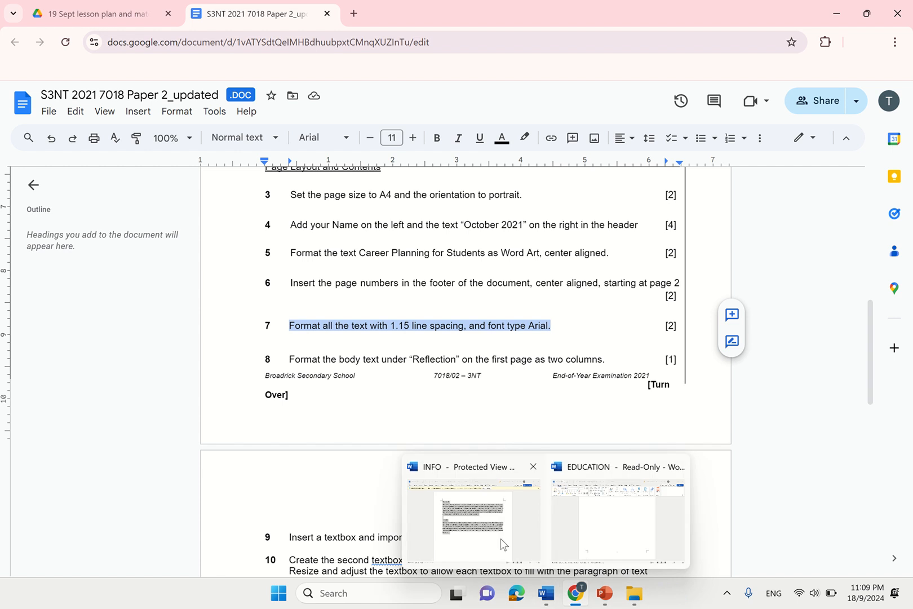
click(606, 537)
drag(908, 492, 910, 189)
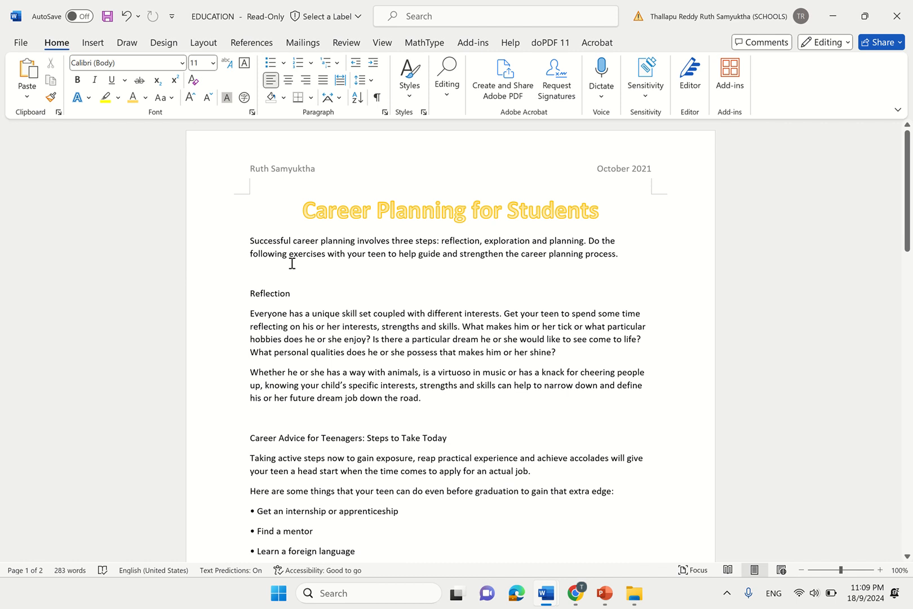
- Select the body text from the first paragraph to the end and set its font to Arial
drag(292, 264, 433, 382)
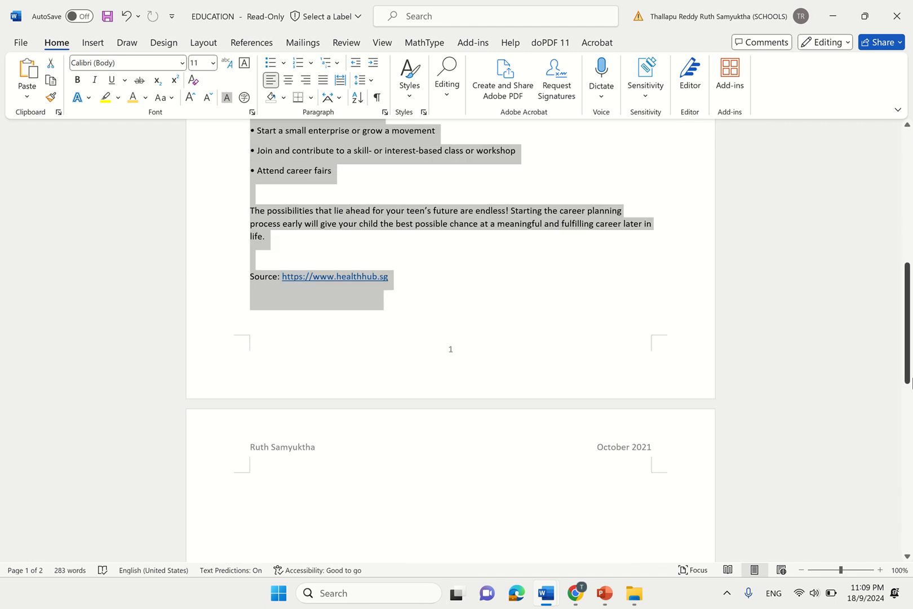
drag(910, 384, 908, 249)
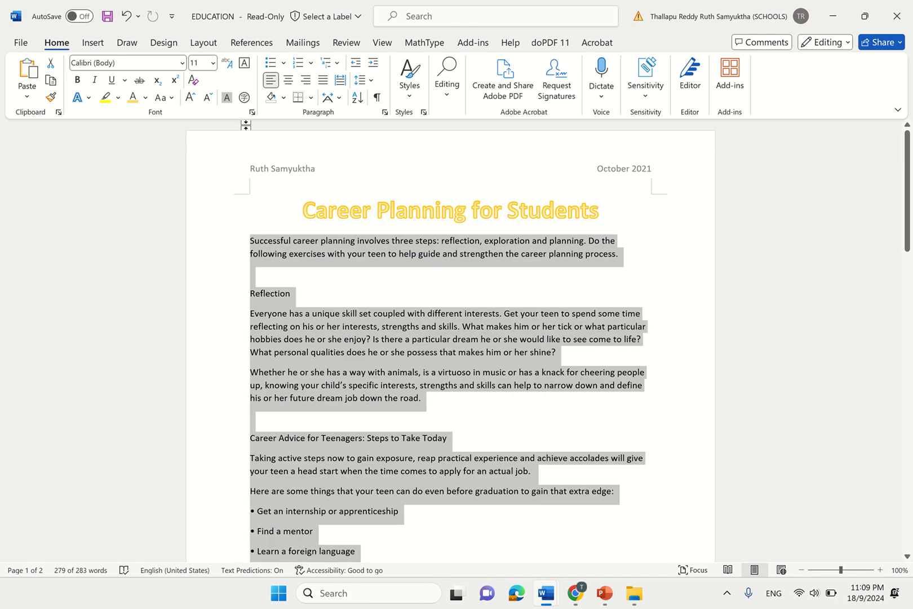
click(182, 63)
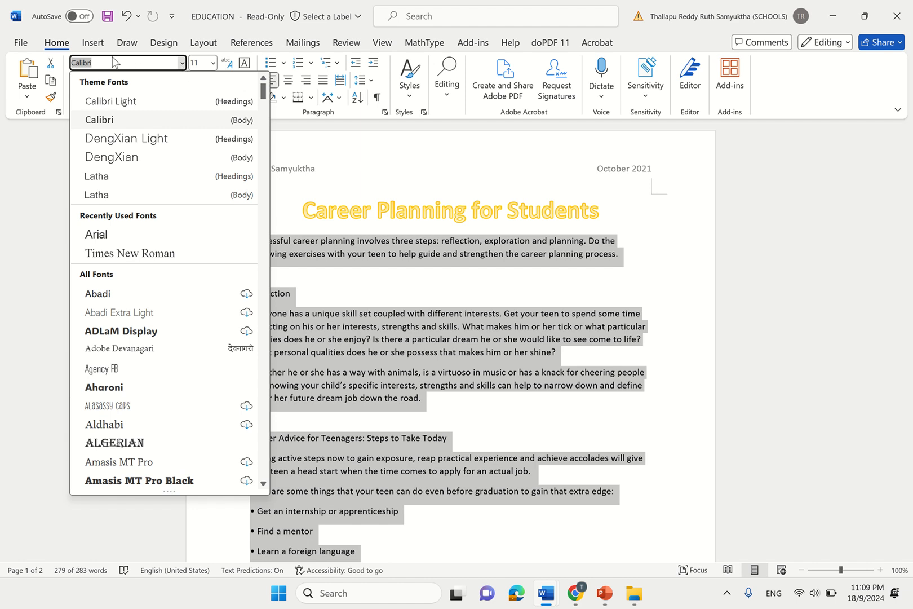
click(120, 235)
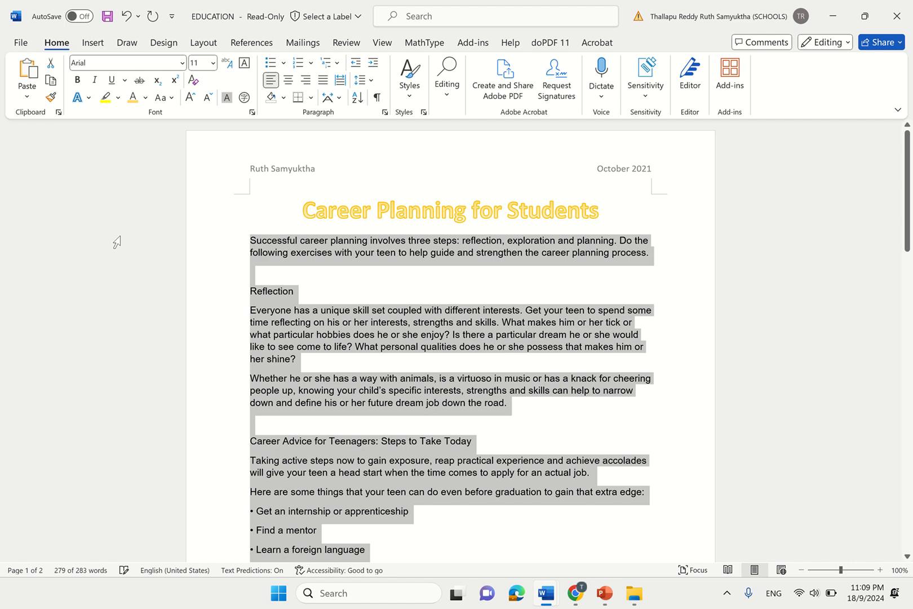
click(182, 63)
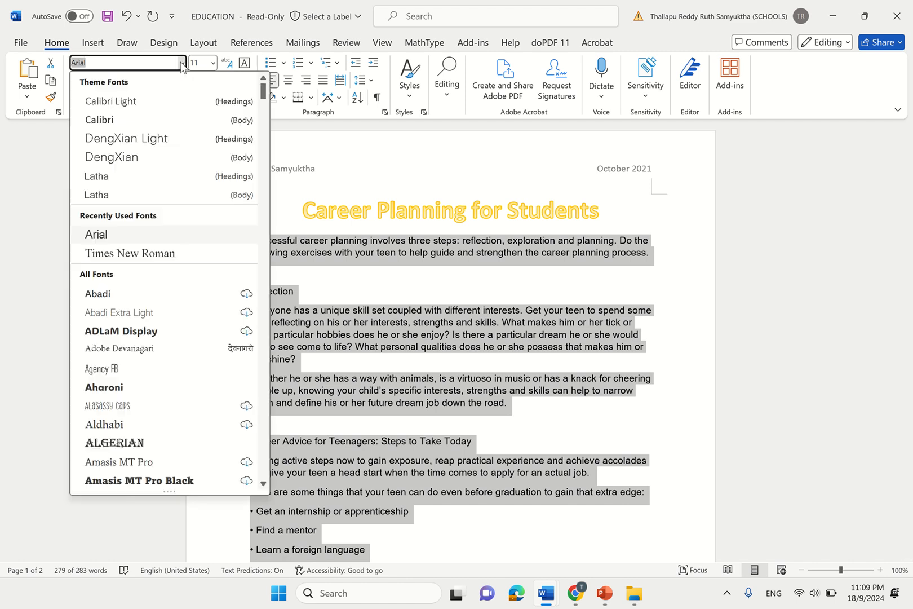
text(AA)
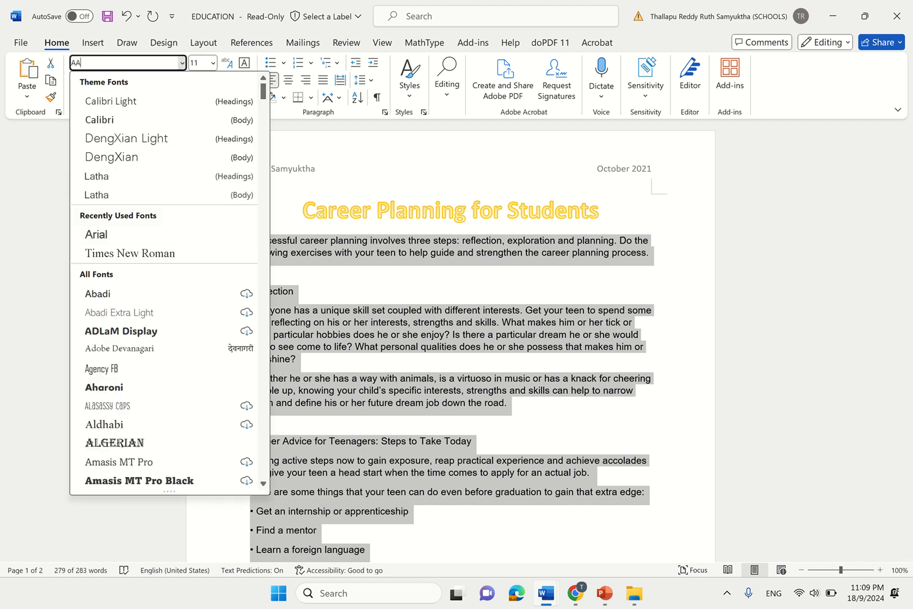
text(ria;)
key(BackSpace)
text(l)
click(93, 242)
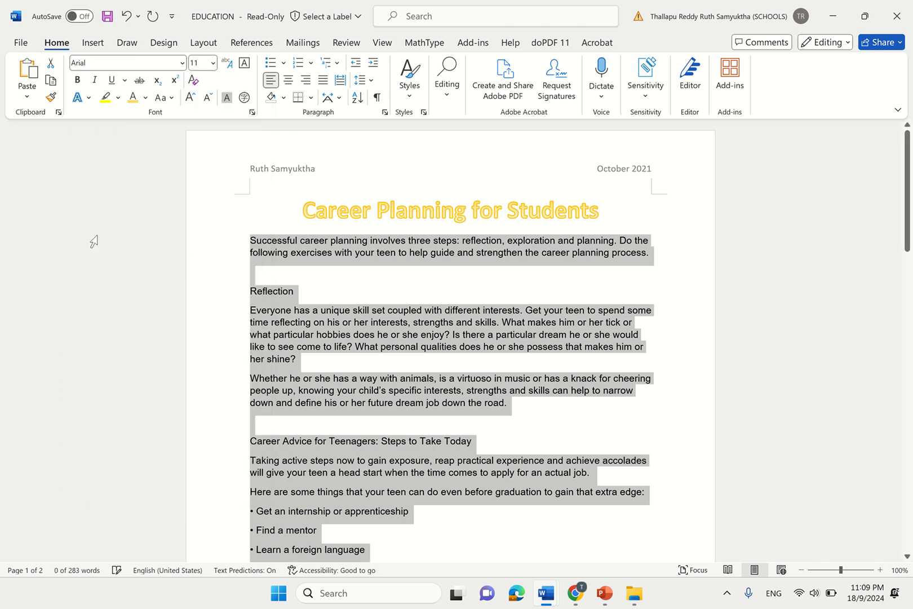
- Select the newsletter text from the first paragraph down and apply 1.15 line spacing
click(358, 326)
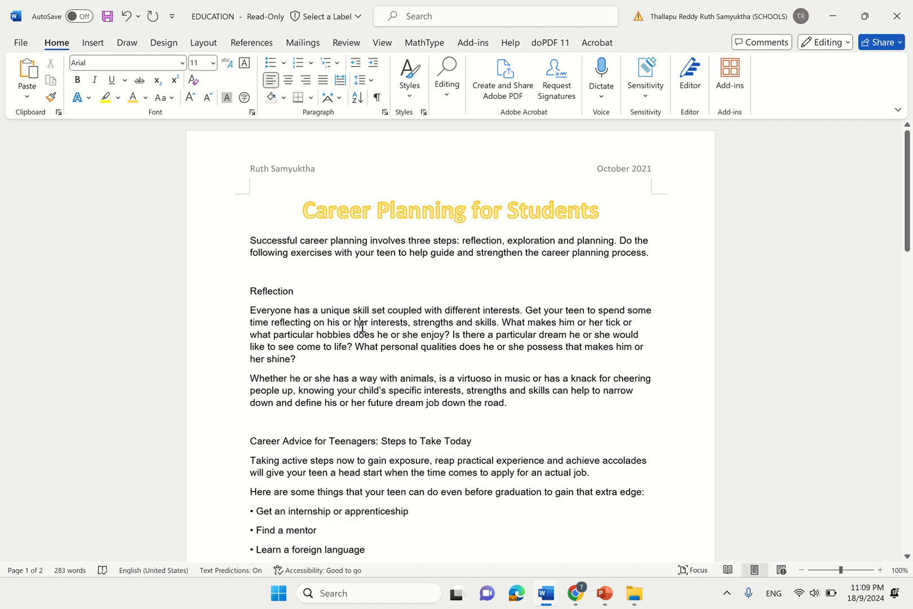
mouse_move(248, 242)
mouse_down()
mouse_move(353, 347)
mouse_move(410, 606)
mouse_move(400, 259)
mouse_up()
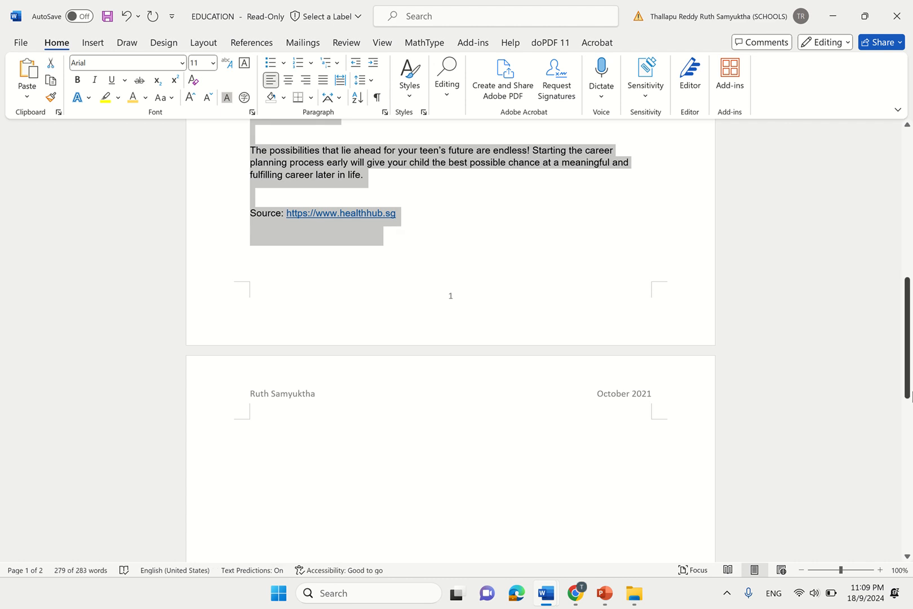
drag(909, 395, 906, 194)
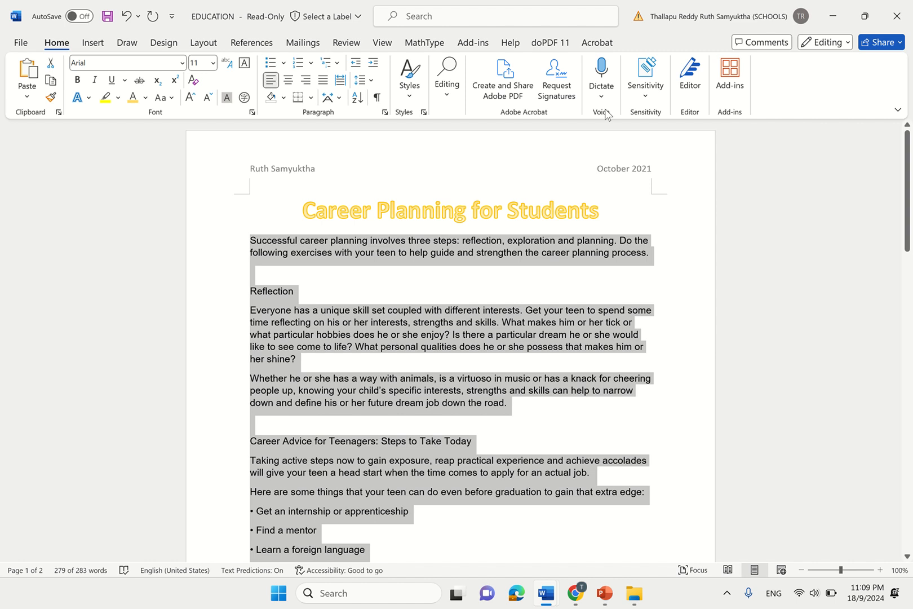
mouse_move(528, 13)
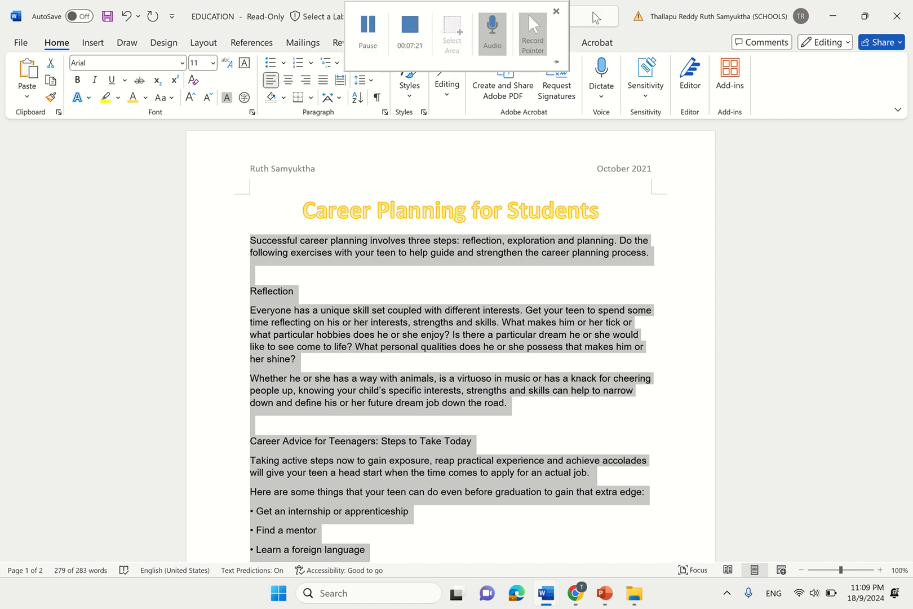
click(360, 82)
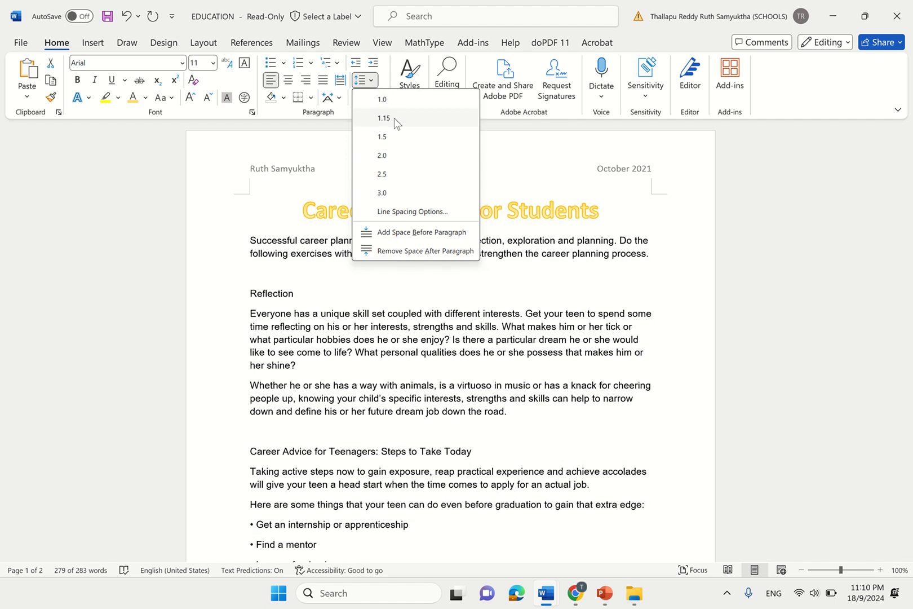
click(394, 118)
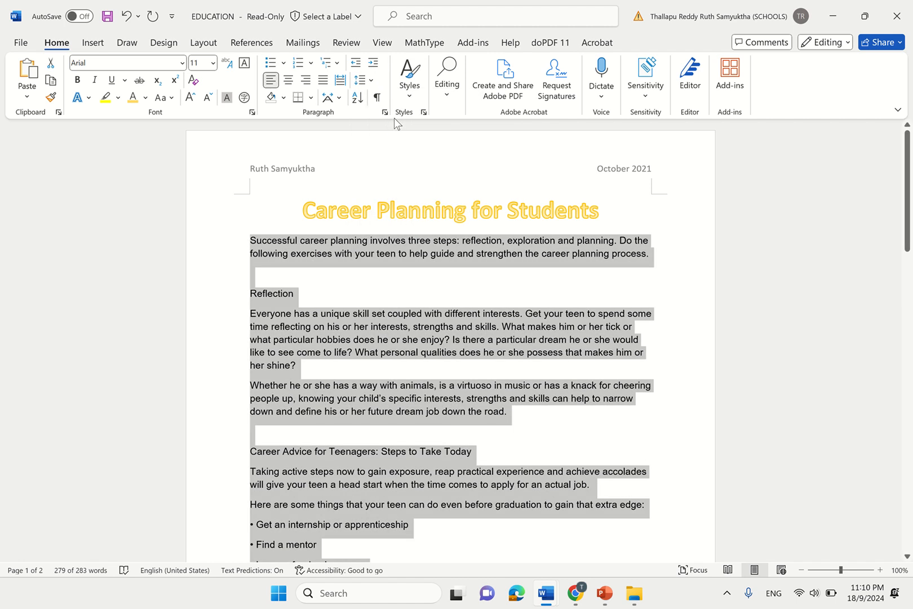
click(478, 310)
- In the Google Docs task sheet, move the highlight from task 7 to task 8 and view the sample newsletter
mouse_move(576, 595)
click(591, 555)
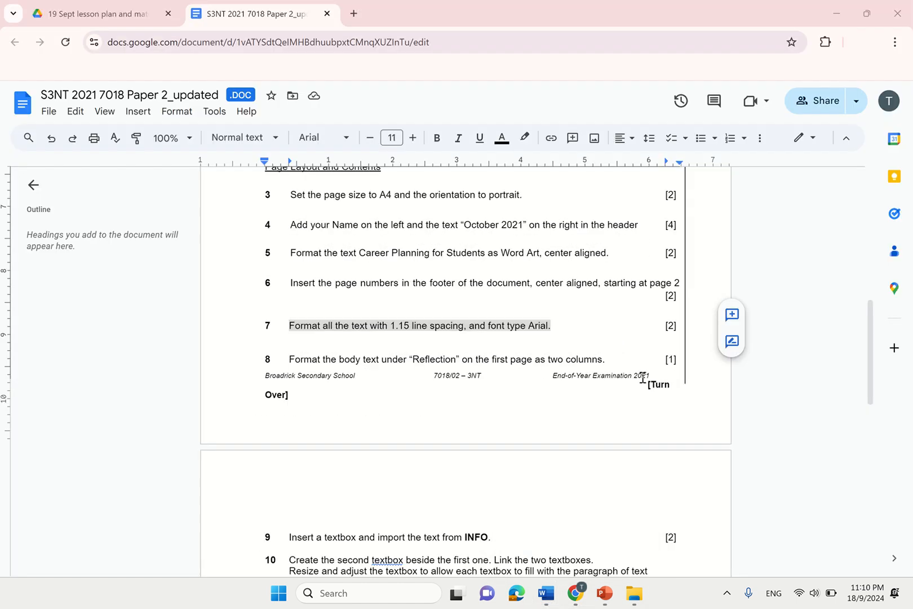
click(560, 359)
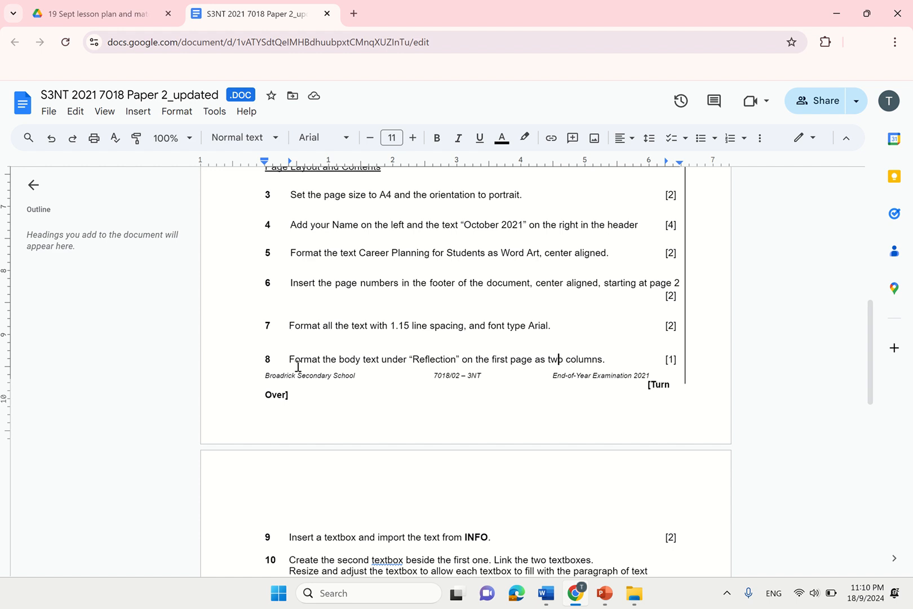
drag(291, 361, 615, 362)
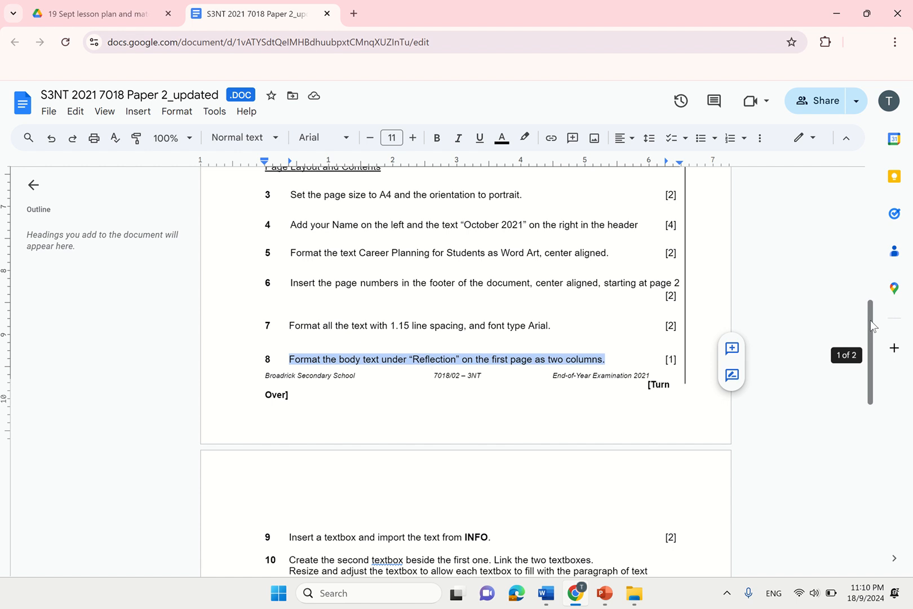
drag(871, 320, 874, 180)
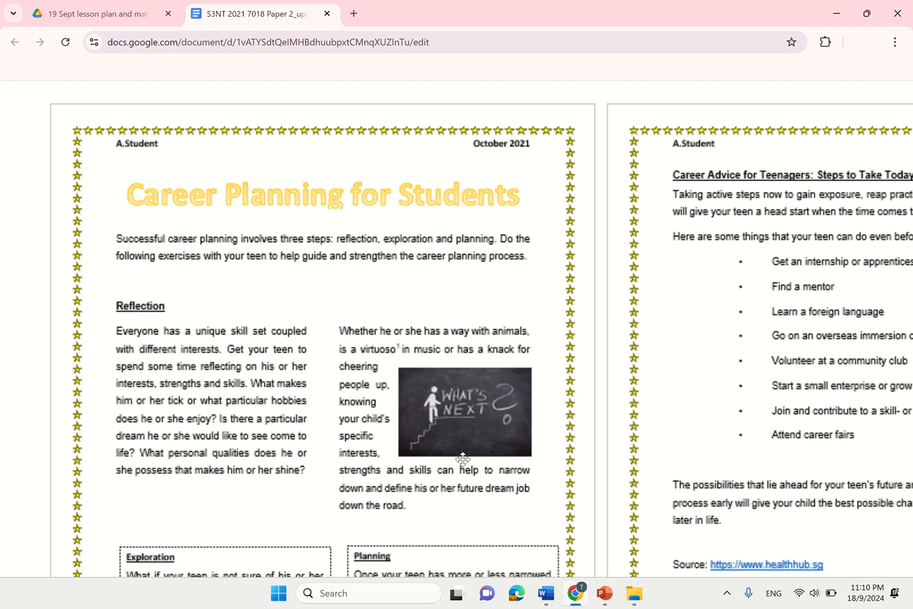
- Return to EDUCATION in Word and select both paragraphs under Reflection
mouse_move(546, 593)
click(620, 516)
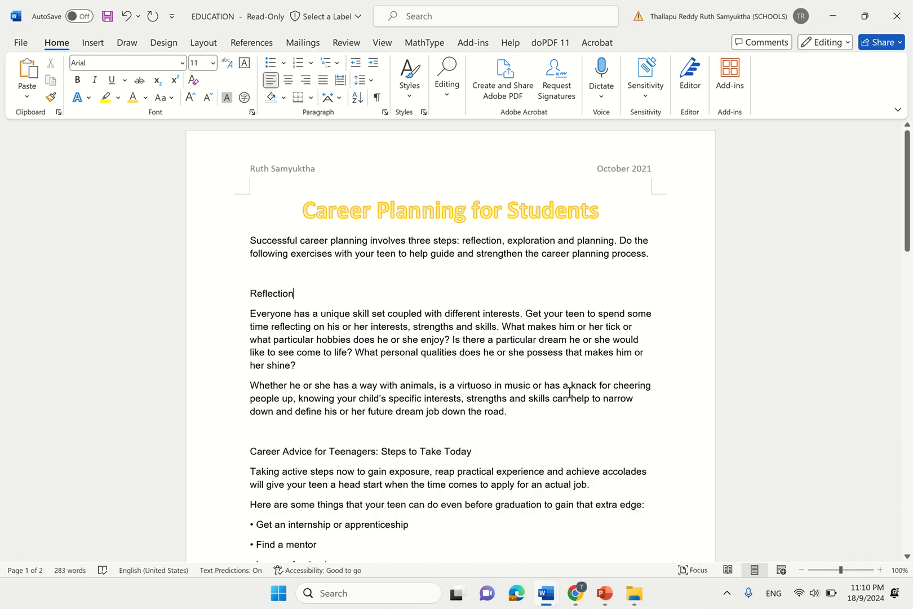
drag(250, 314, 552, 415)
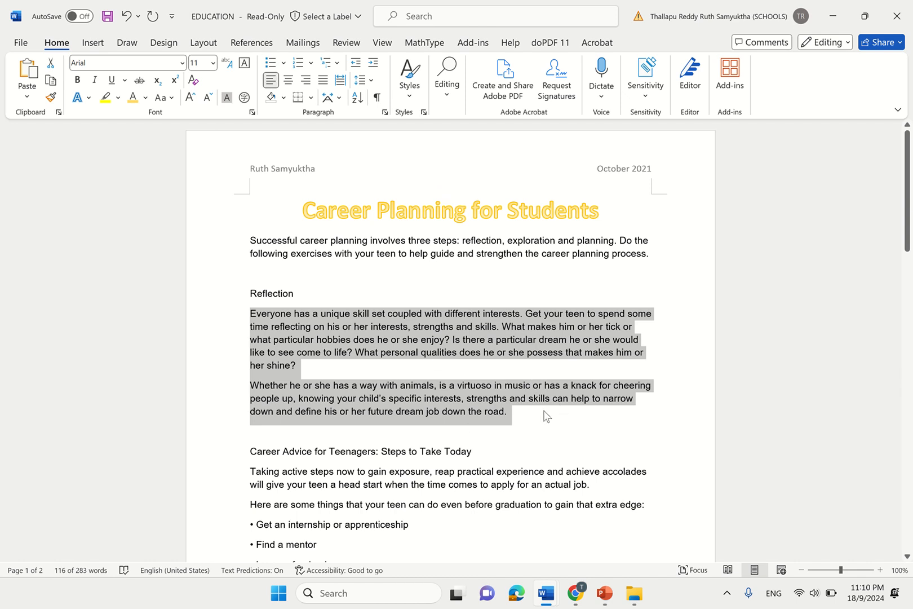
click(528, 420)
drag(529, 419, 238, 323)
- Lay the Reflection paragraphs out in two columns and deselect after 'the road.'
click(201, 45)
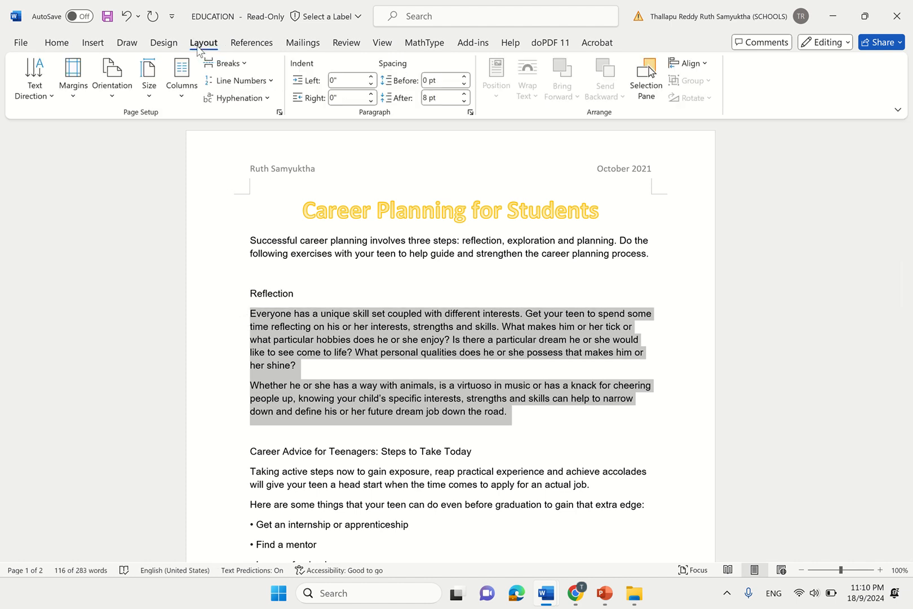
click(180, 79)
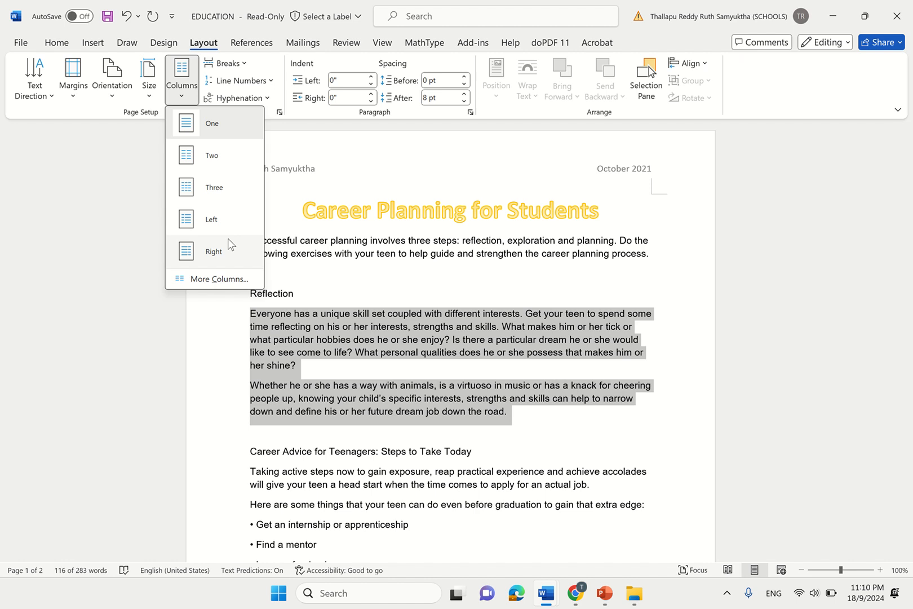
click(230, 168)
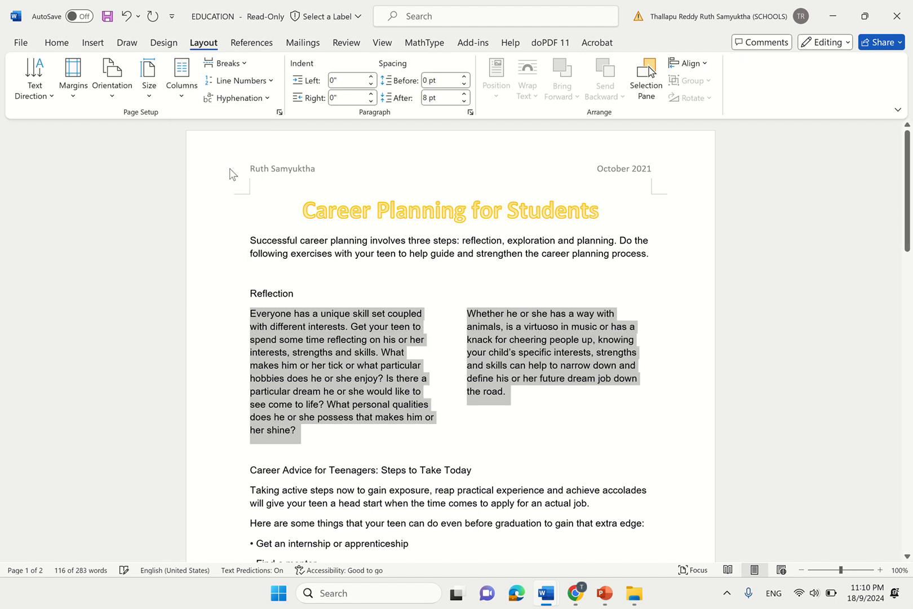
click(181, 79)
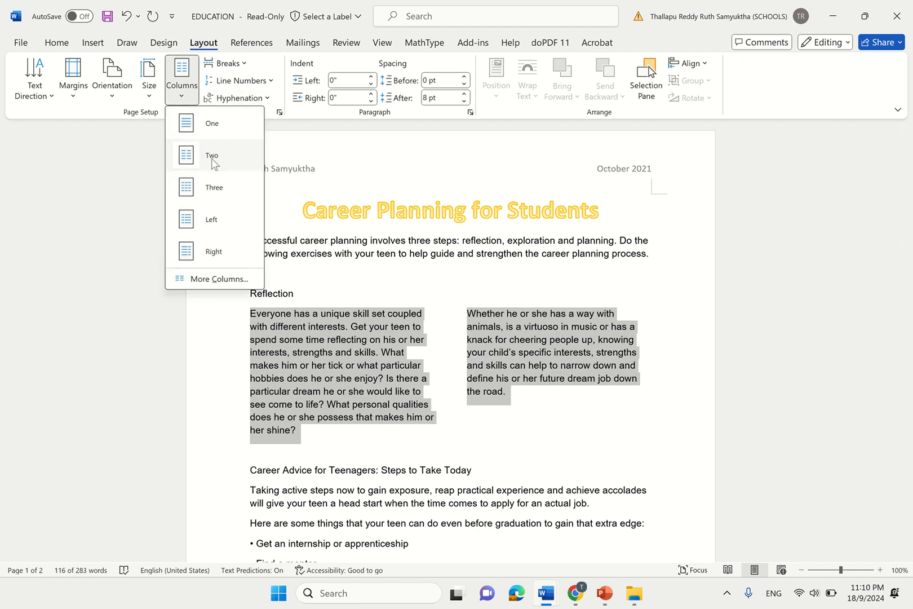
click(206, 190)
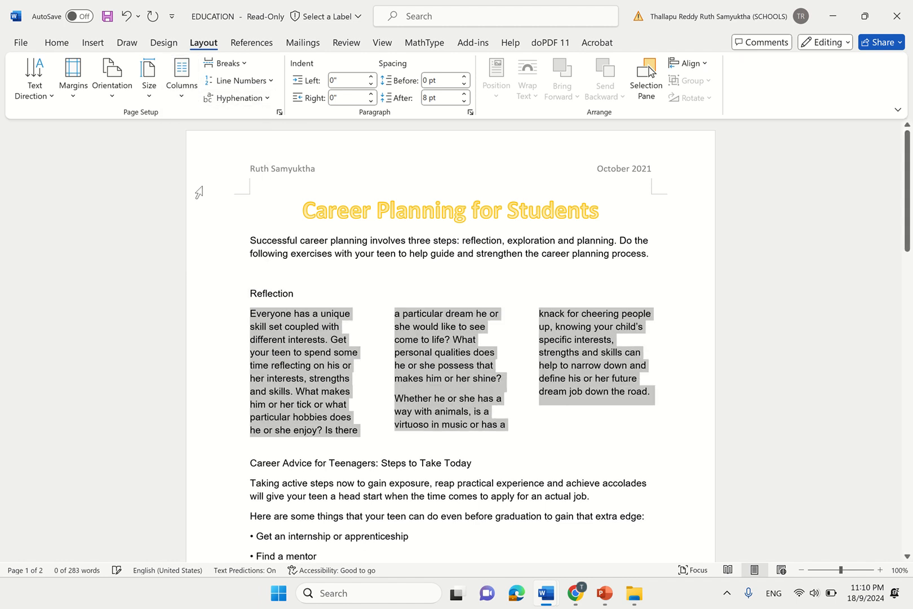
click(187, 96)
click(206, 154)
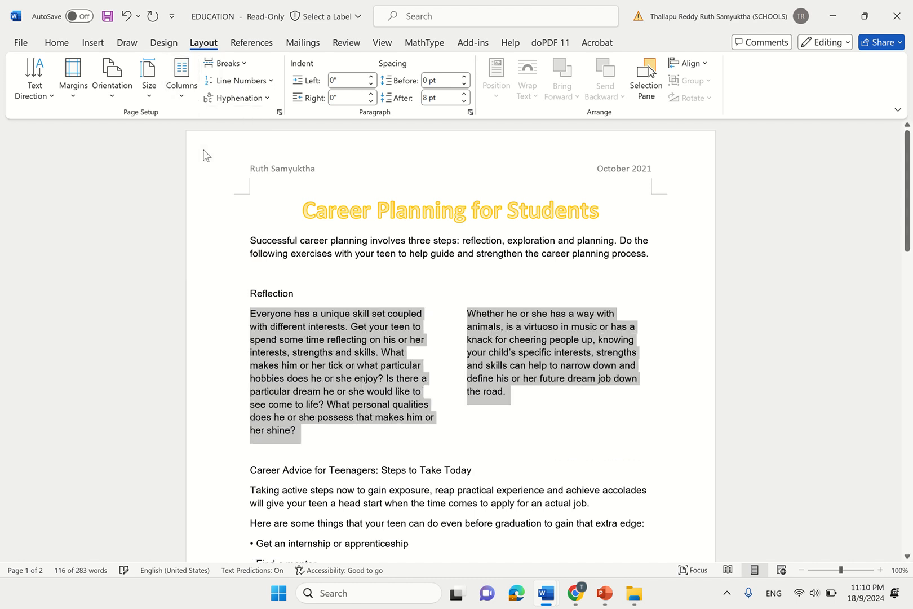
click(522, 394)
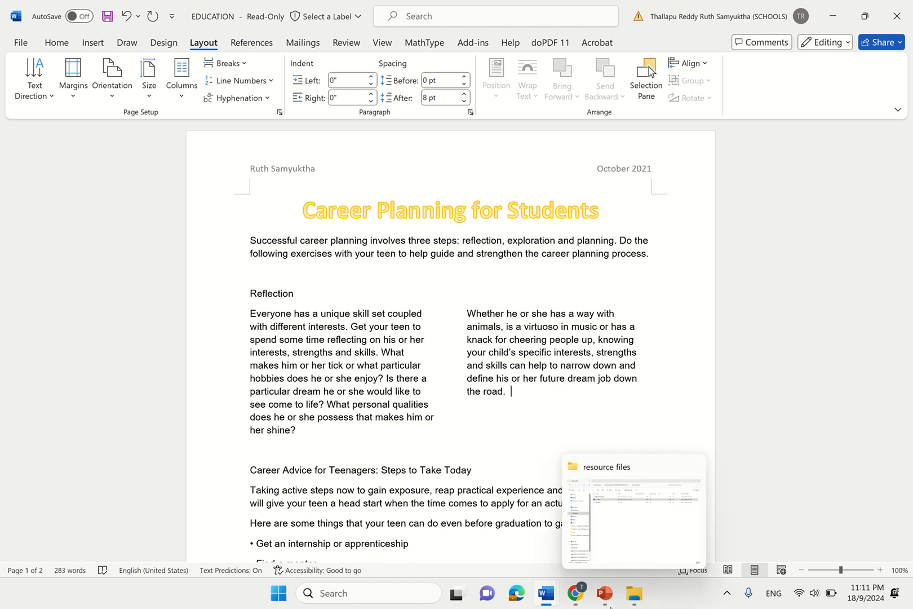
- Switch to the Google Docs task sheet and dismiss the save-as-DOCX notice
mouse_move(575, 595)
click(566, 541)
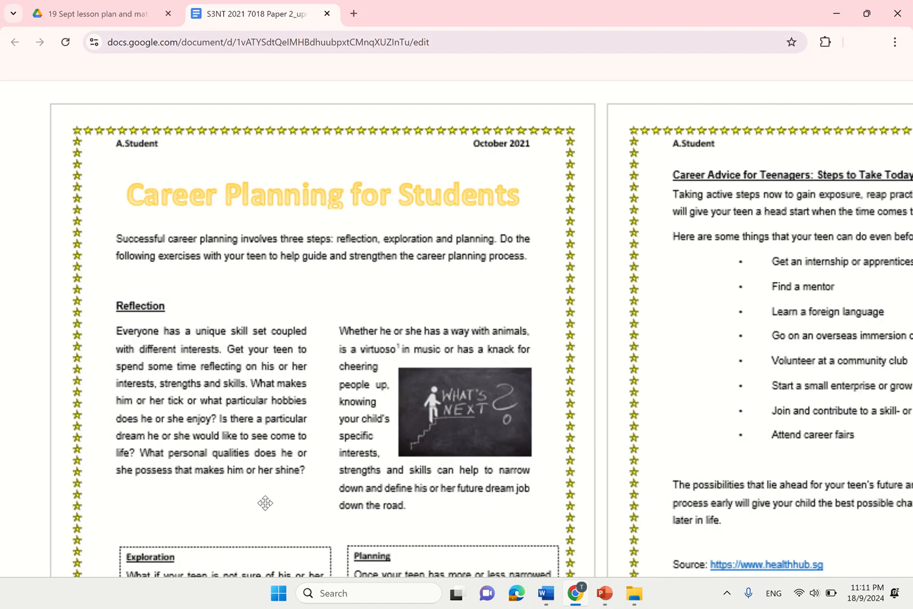
scroll(364, 431, down, 3)
click(358, 427)
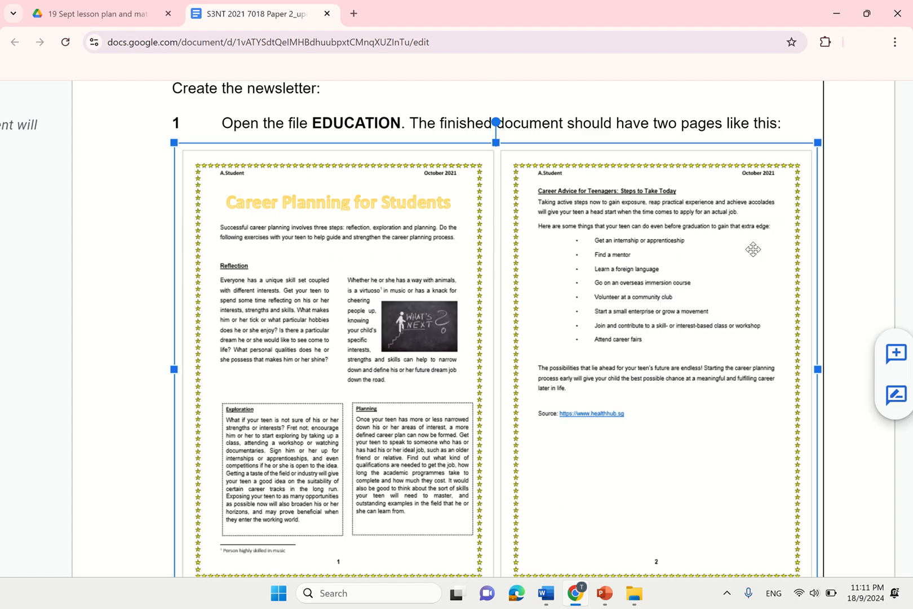
click(604, 367)
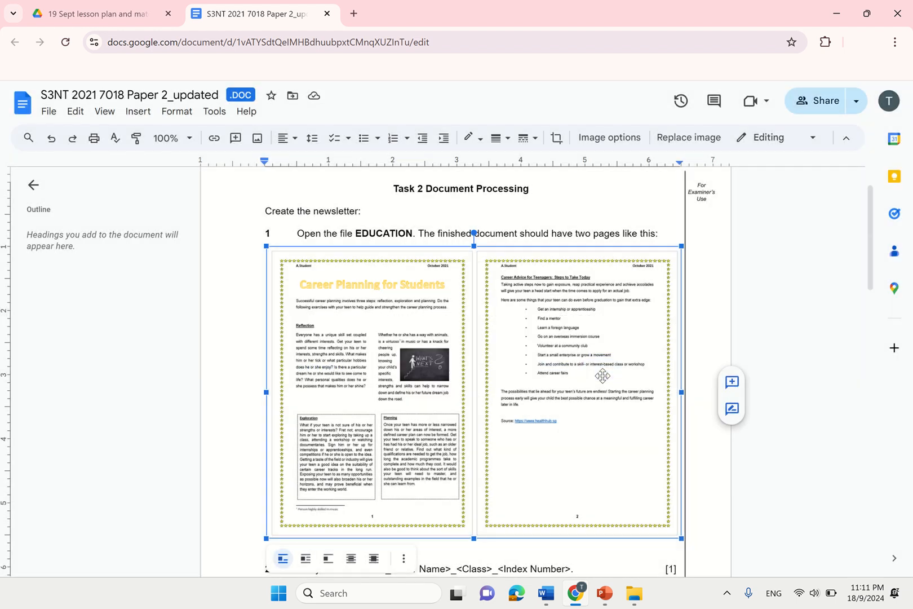
scroll(876, 388, down, 5)
scroll(876, 388, down, 6)
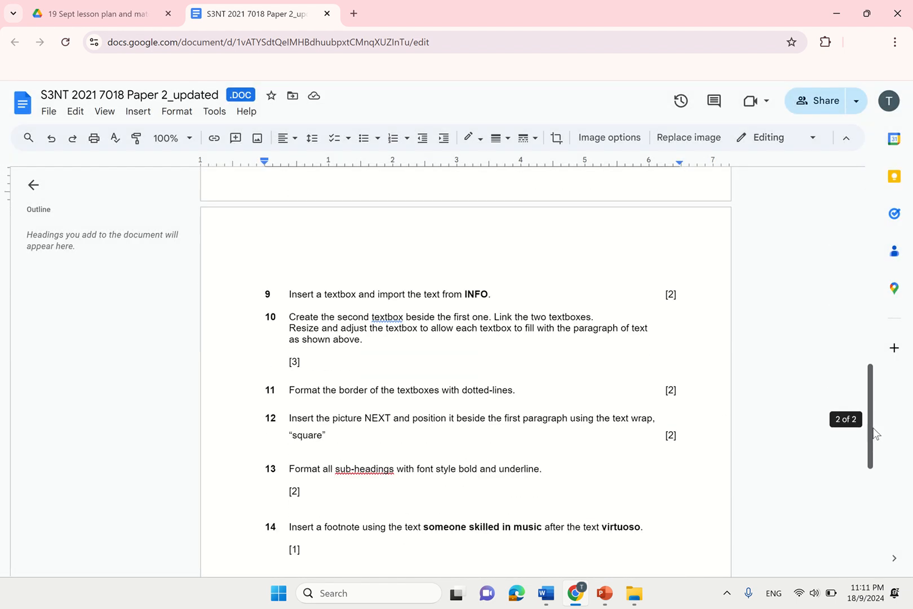
click(385, 266)
- Highlight instruction 9 about the INFO text box, then bring EDUCATION in Word back to the front
drag(291, 265, 499, 265)
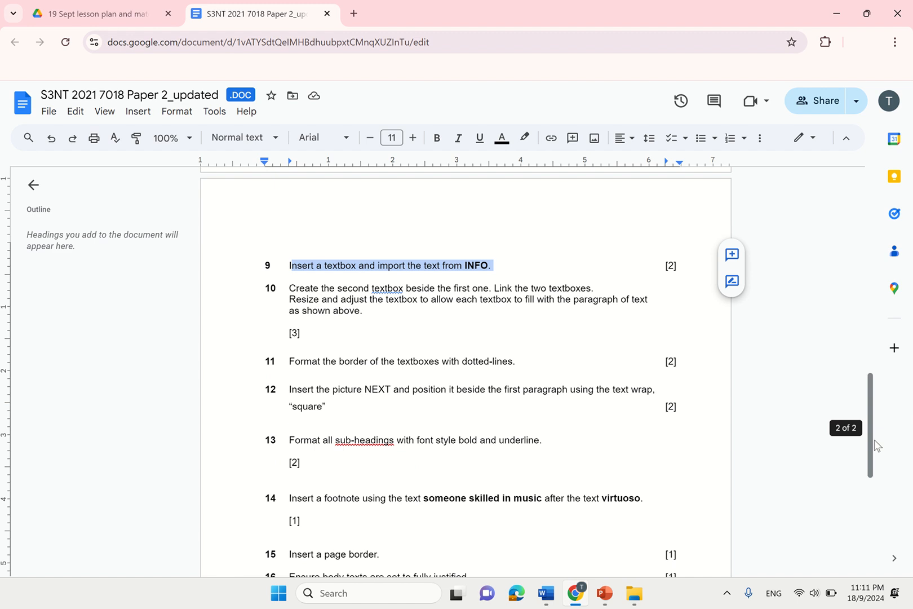
drag(873, 444, 873, 294)
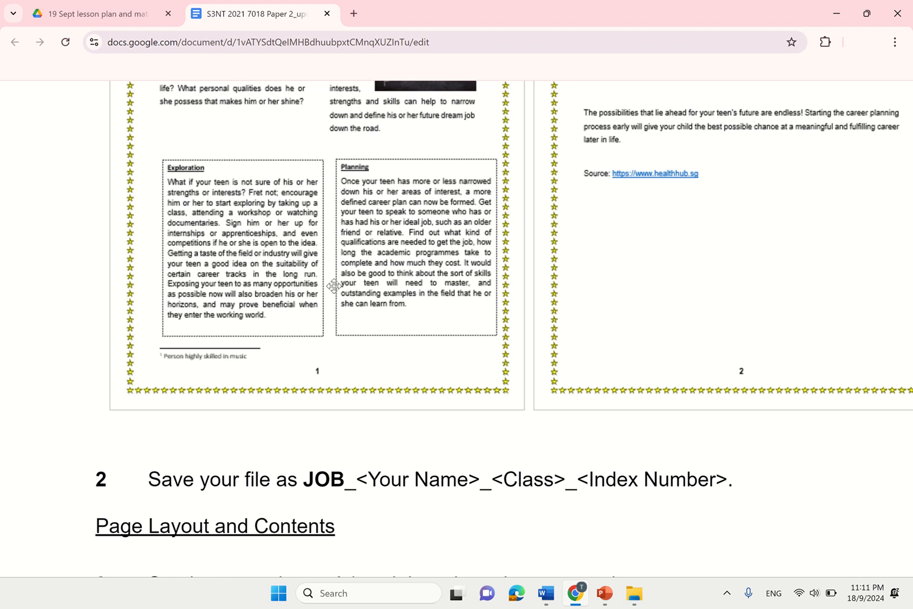
scroll(333, 287, down, 5)
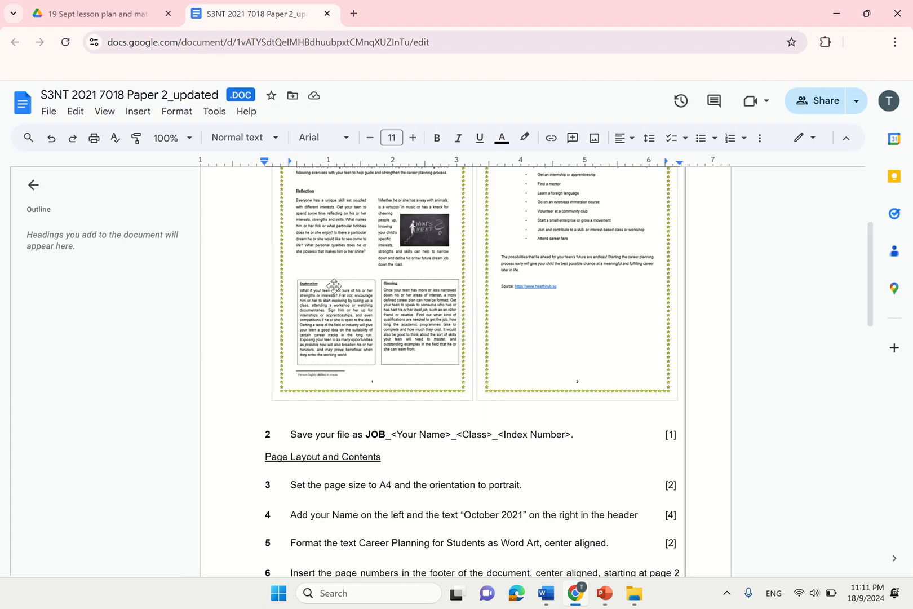
click(542, 598)
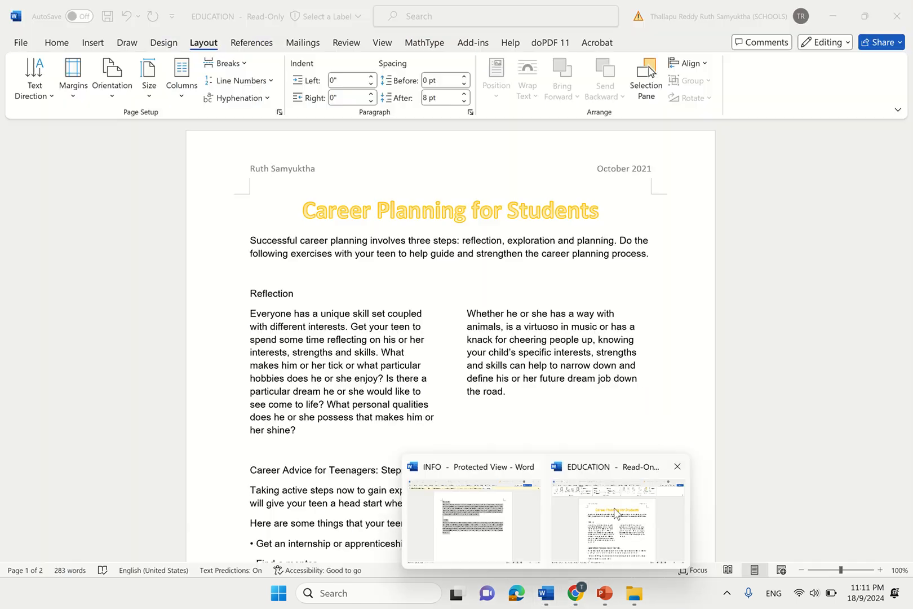
click(574, 543)
drag(909, 248, 909, 294)
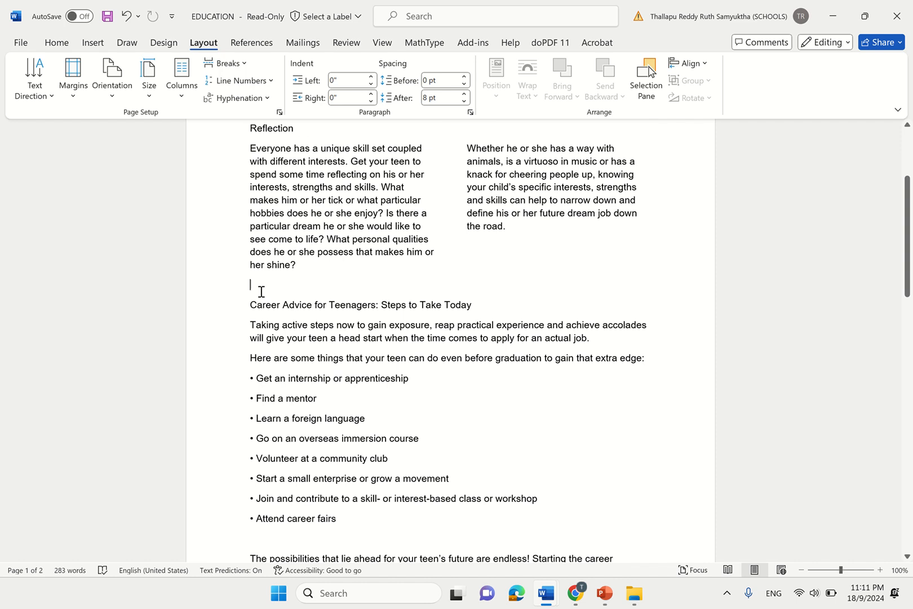
- Insert a Simple Text Box with placeholder quote text and deselect it
click(95, 44)
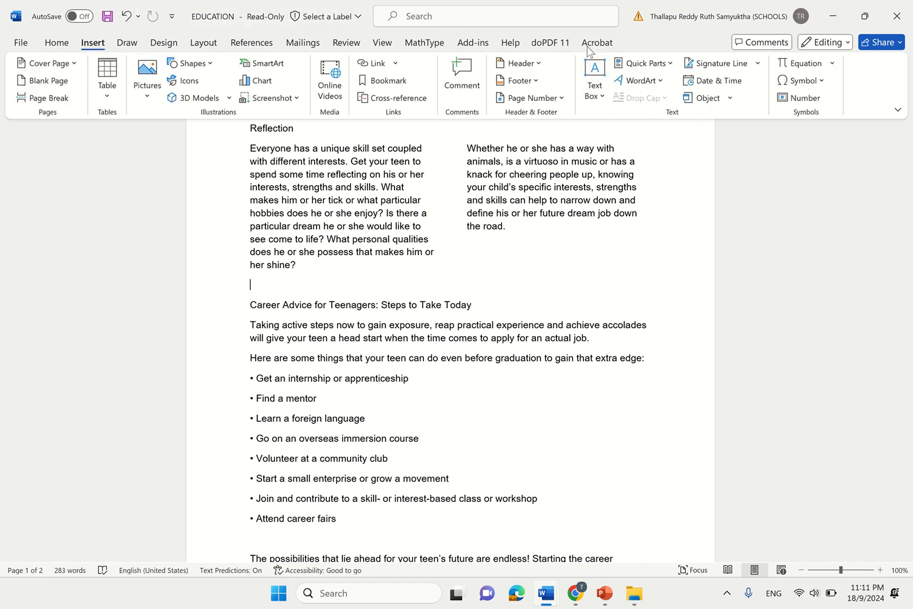
click(594, 86)
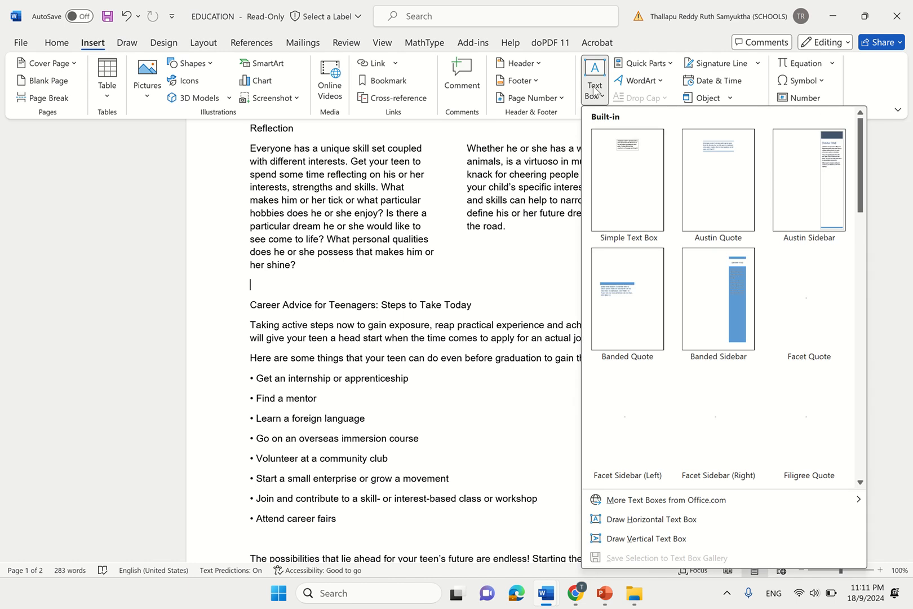
click(634, 178)
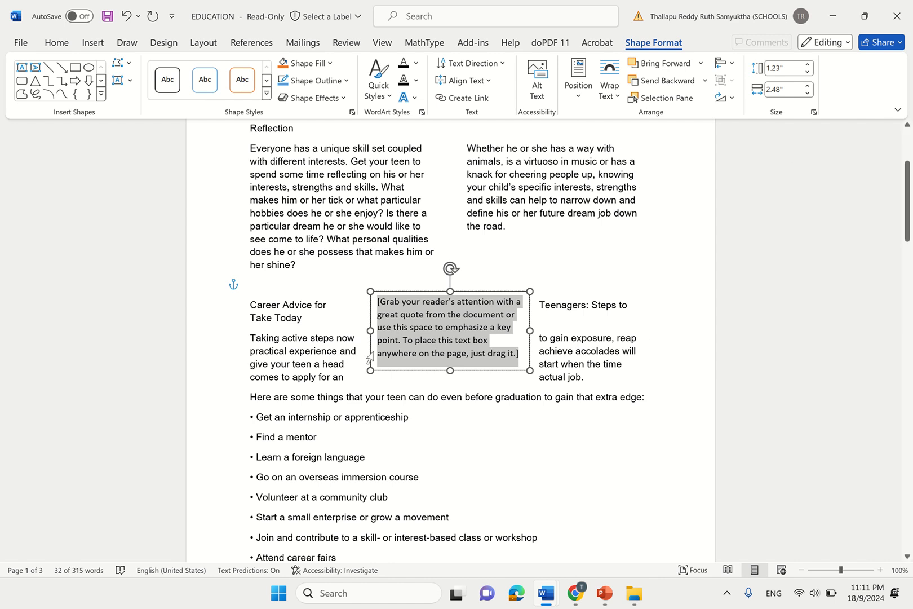
click(481, 477)
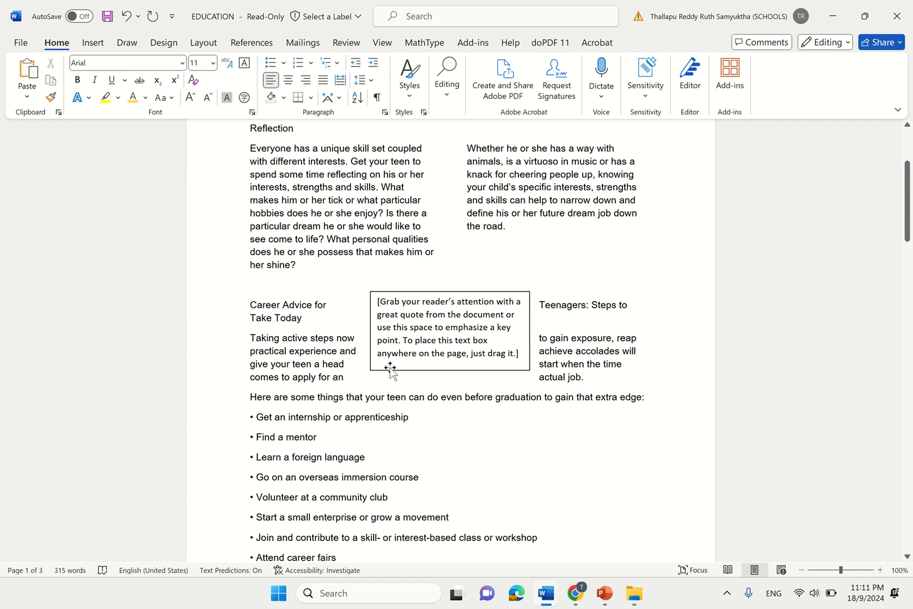
- Set the text box In Line with Text and enlarge it to about 3.29 by 3.11 inches
click(390, 370)
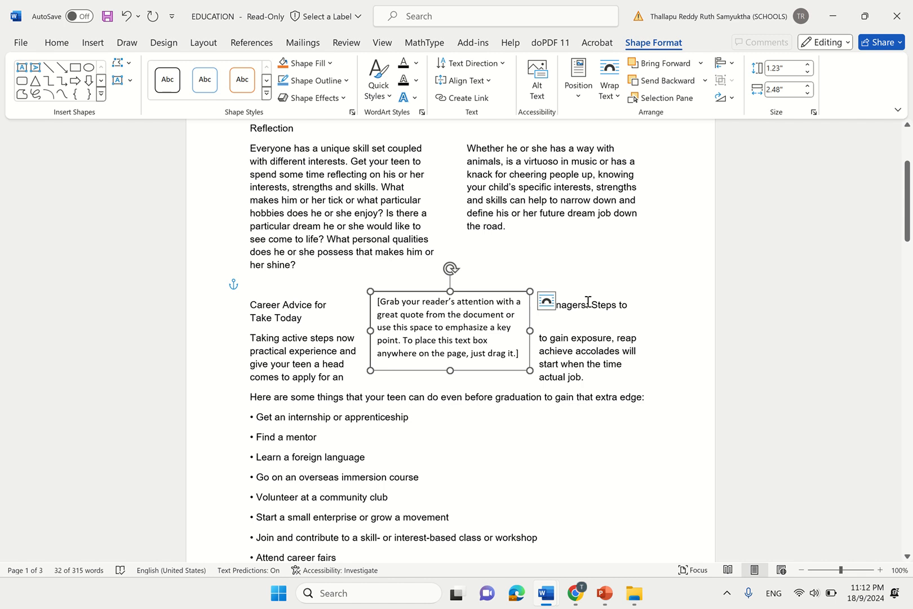
click(546, 301)
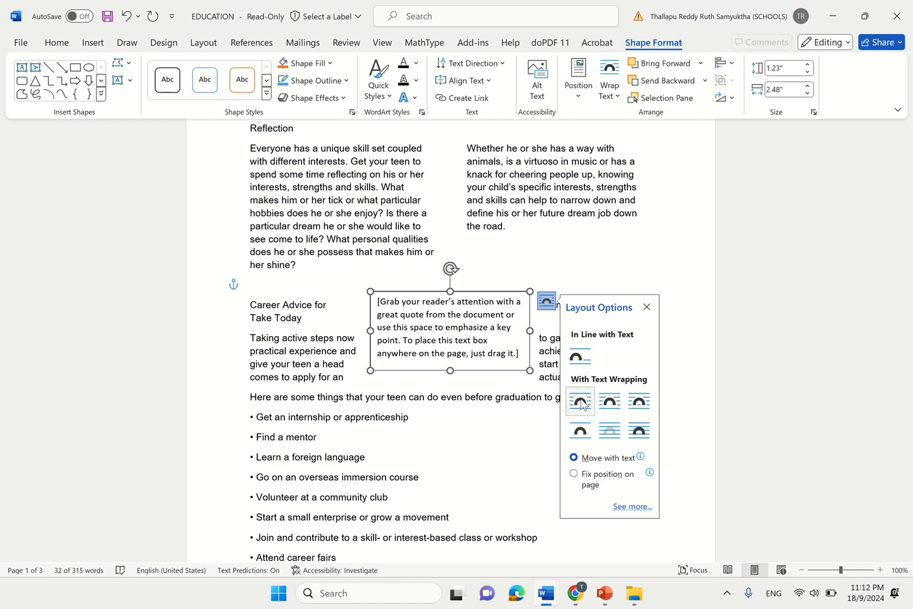
click(579, 358)
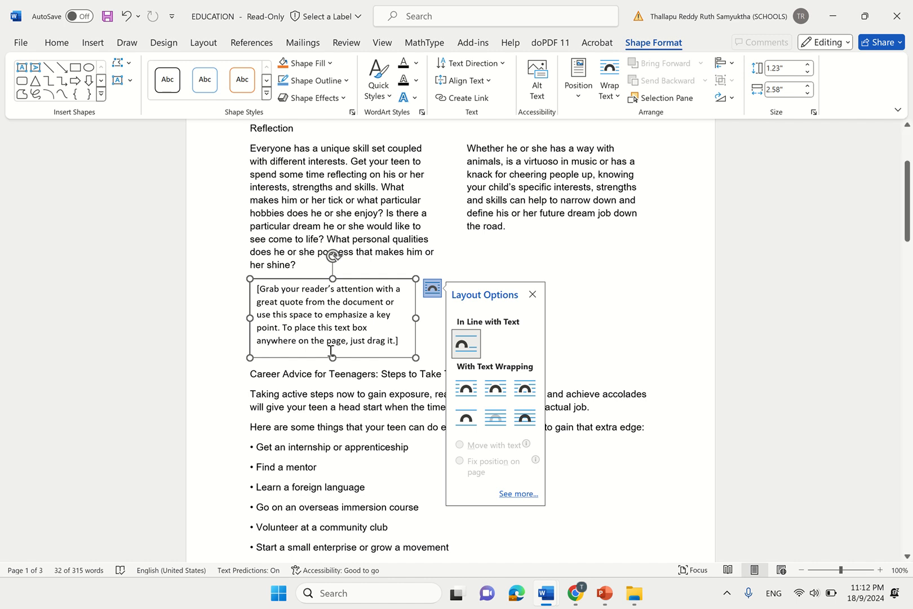
drag(332, 357, 333, 490)
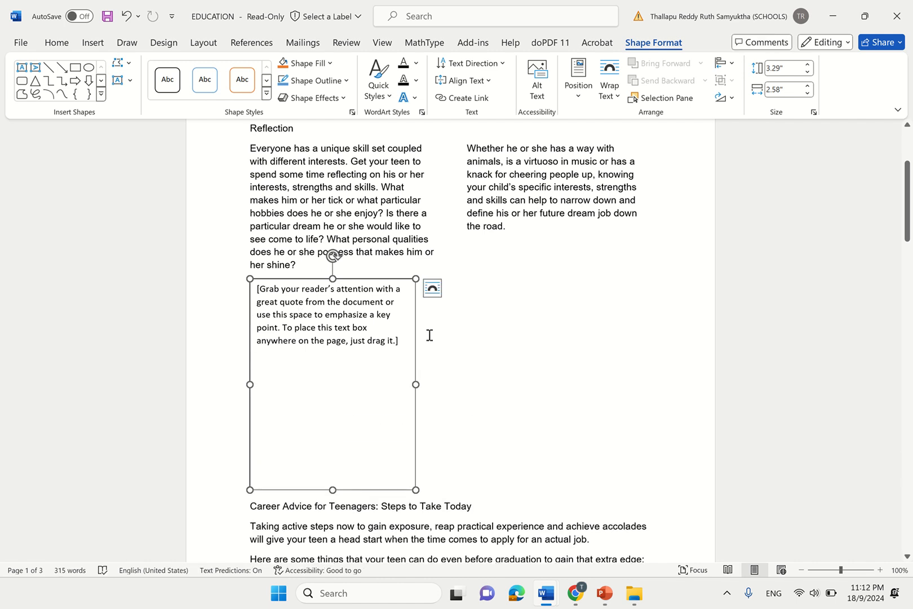
drag(415, 384, 449, 388)
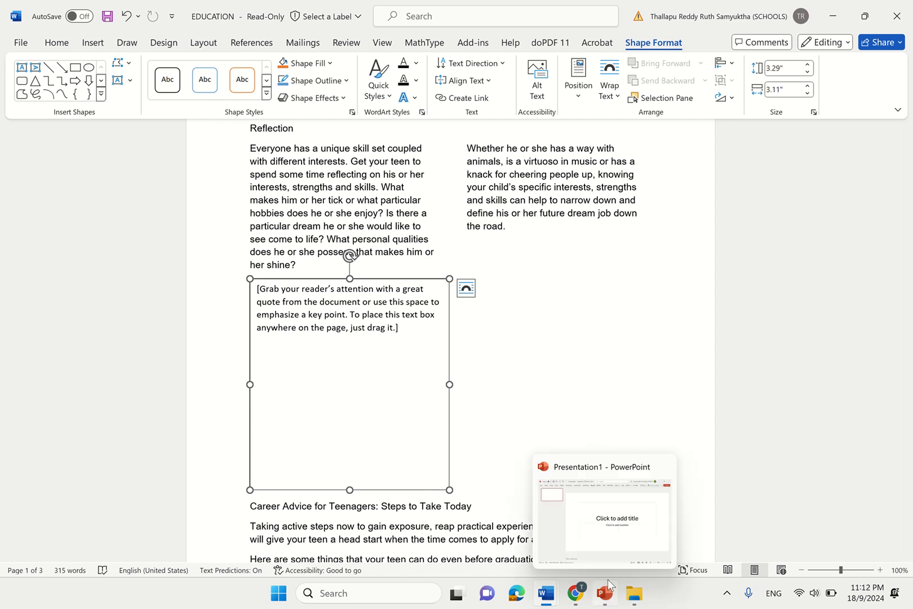
- Highlight 'text from INFO' in question 9 of the task sheet, then bring the INFO document forward
mouse_move(581, 603)
click(583, 556)
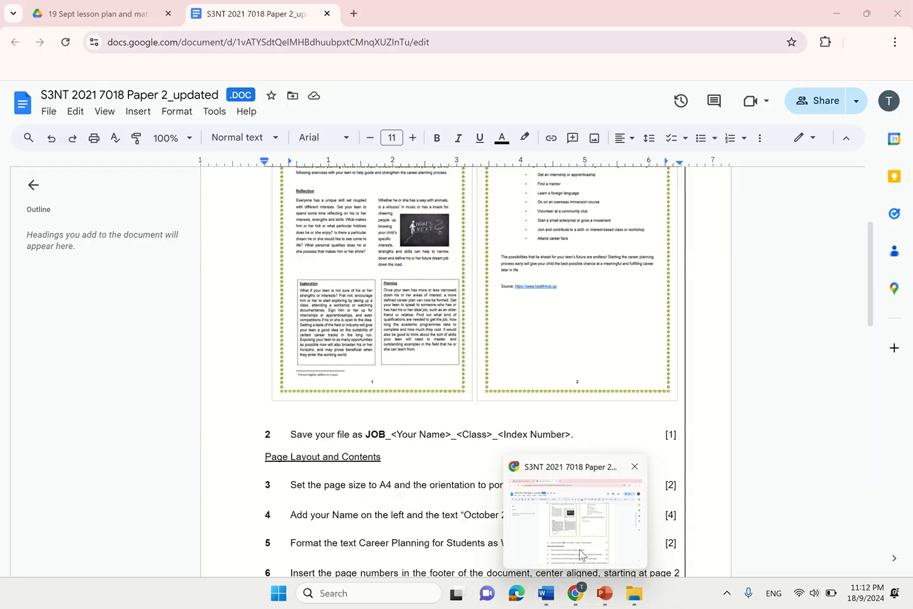
drag(872, 279, 884, 424)
click(335, 405)
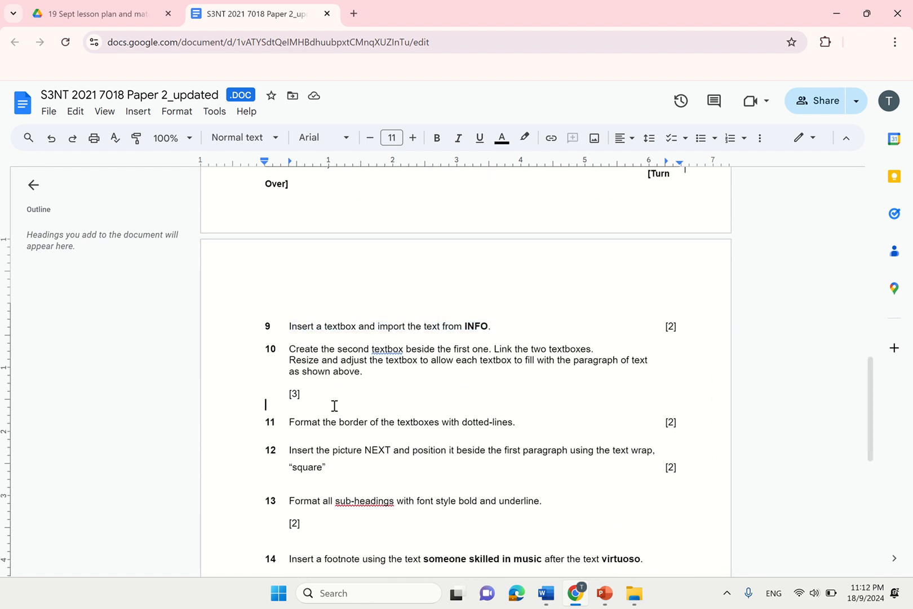
scroll(439, 337, up, 3)
drag(411, 317, 541, 317)
mouse_move(546, 593)
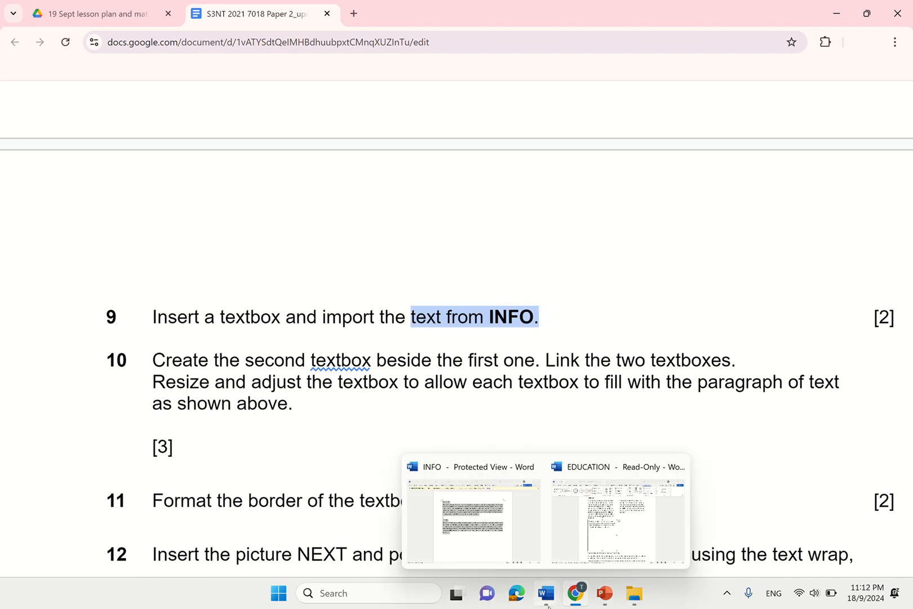
click(499, 547)
- Select all the Exploration and Planning text in INFO, then minimize INFO
click(545, 377)
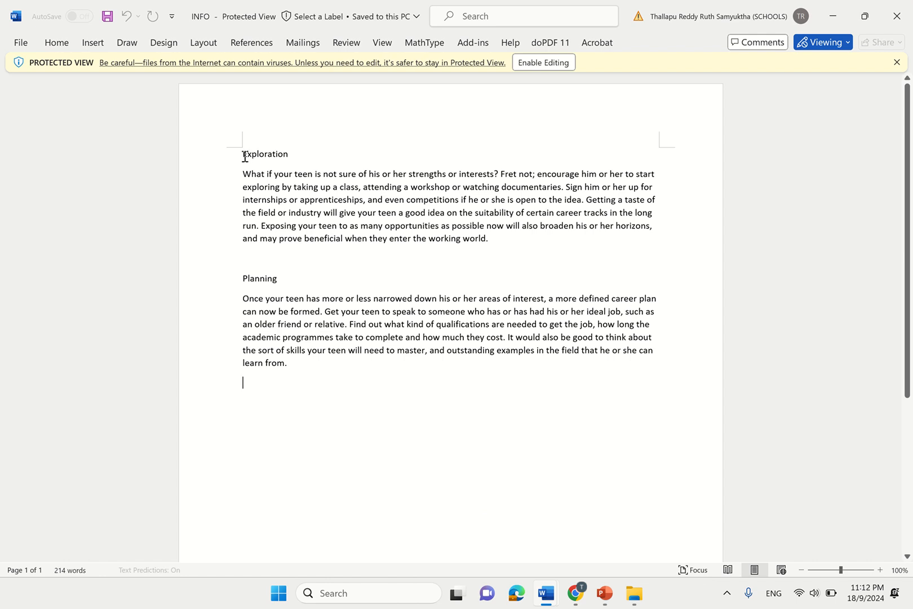
drag(244, 157, 316, 372)
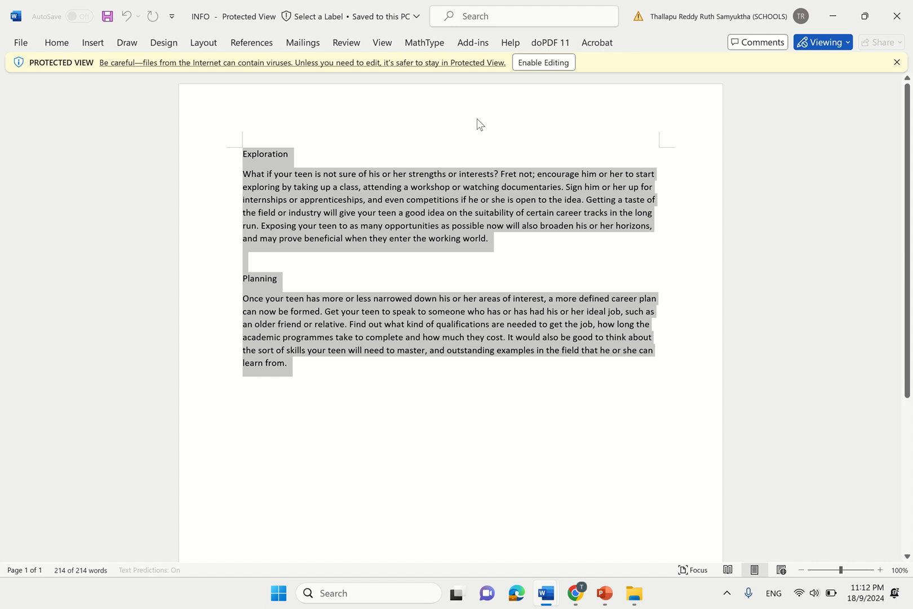
click(837, 15)
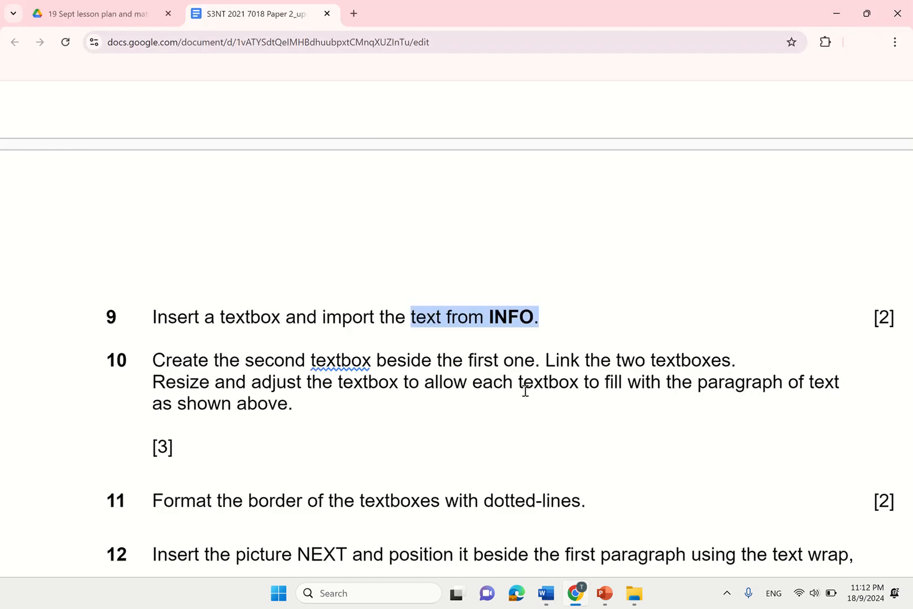
- Paste the INFO text over the placeholder in the EDUCATION text box
mouse_move(558, 595)
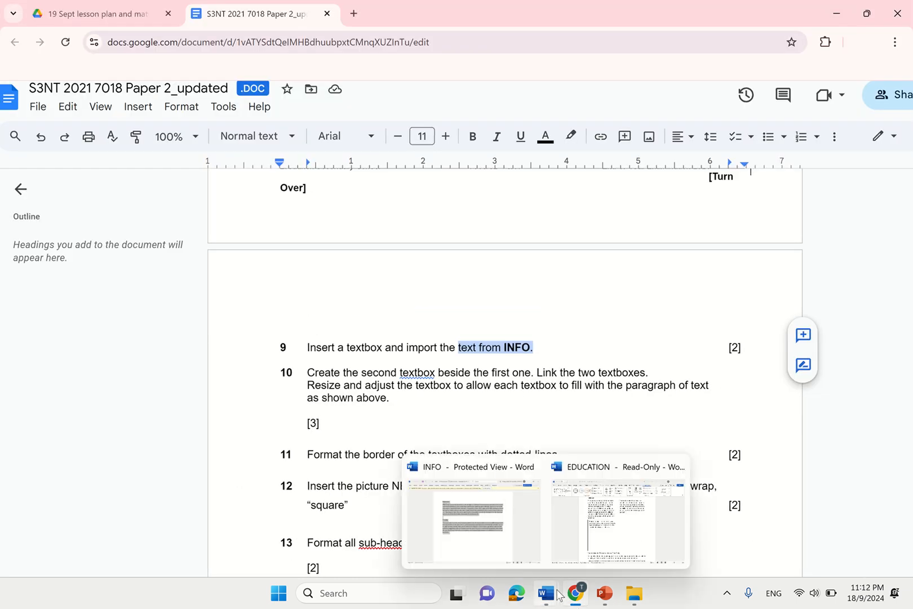
click(633, 555)
click(399, 358)
click(271, 309)
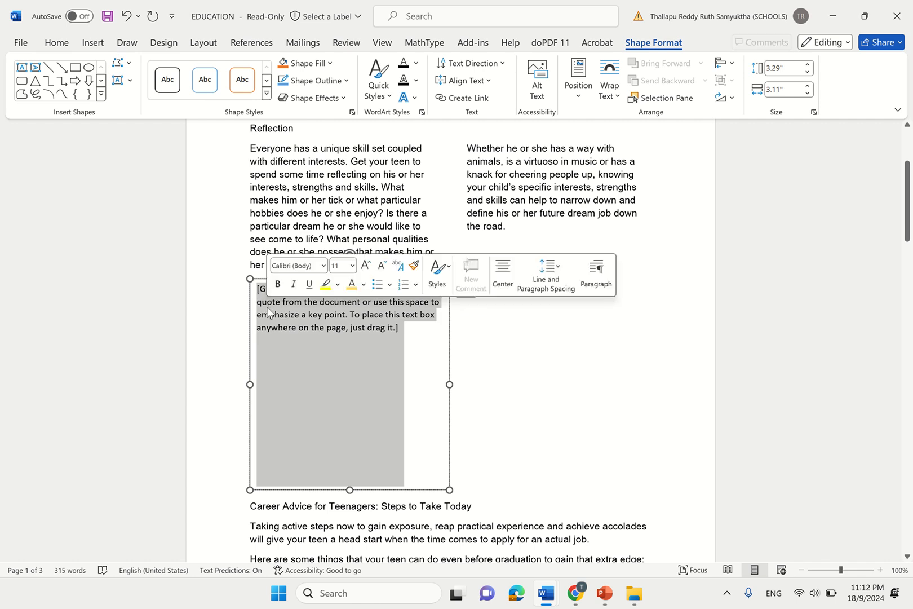
text(Exploration What if your teen is not sure of his or her strengths or interests? Fret not; encourage him or her to start exploring by taking up a class, attending a workshop or watching documentaries. Sign him or her up for internships or apprenticeships, and even competitions if he or she is open to the idea. Getting a taste of the field or industry will give your teen a good idea on the suitability of certain career tracks in the long run. Exposing your teen to as many opportunities as possible now will also broaden his or her horizons, and may prove beneficial when they enter the working world.)
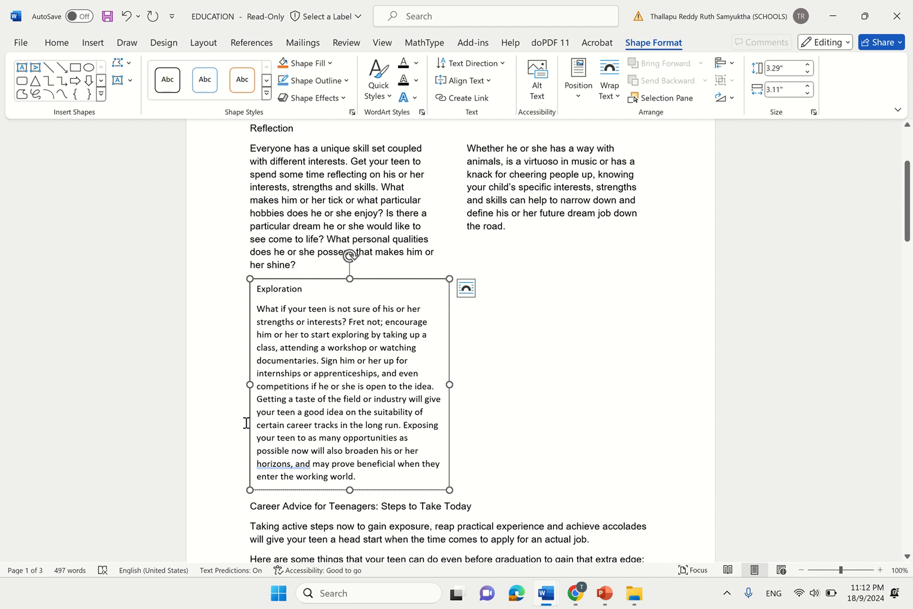
mouse_move(576, 595)
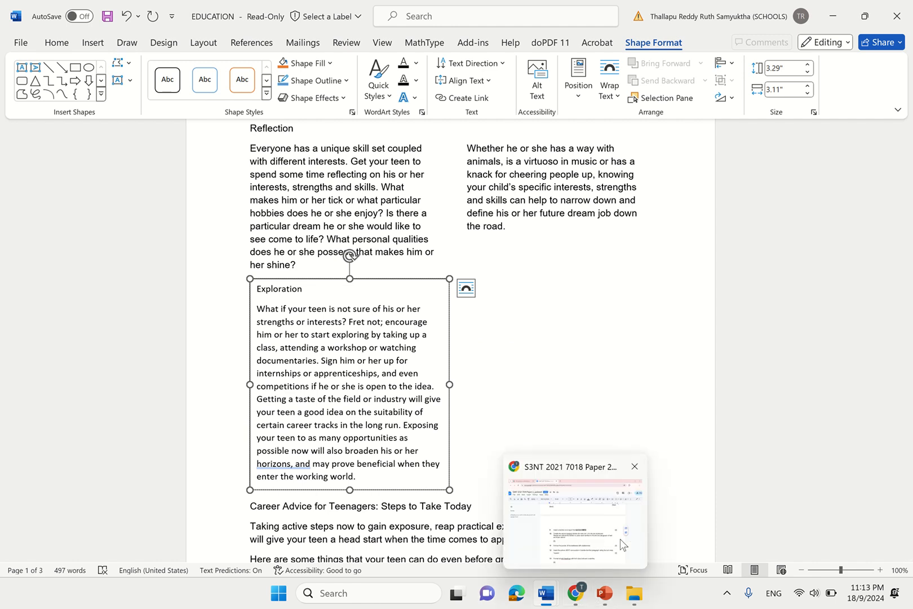
click(622, 540)
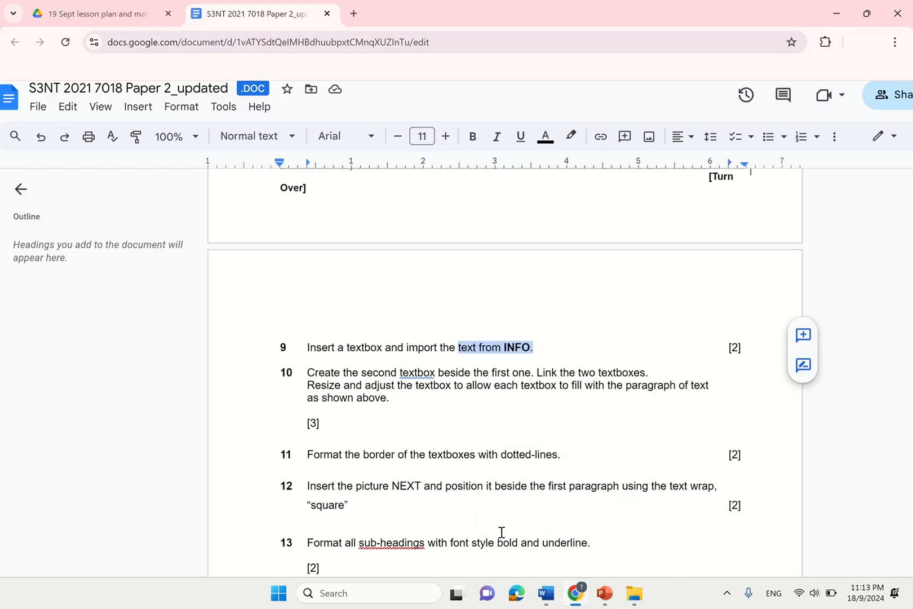
- Highlight the instruction to create and link a second textbox, then return to EDUCATION
drag(309, 373, 653, 373)
mouse_move(545, 595)
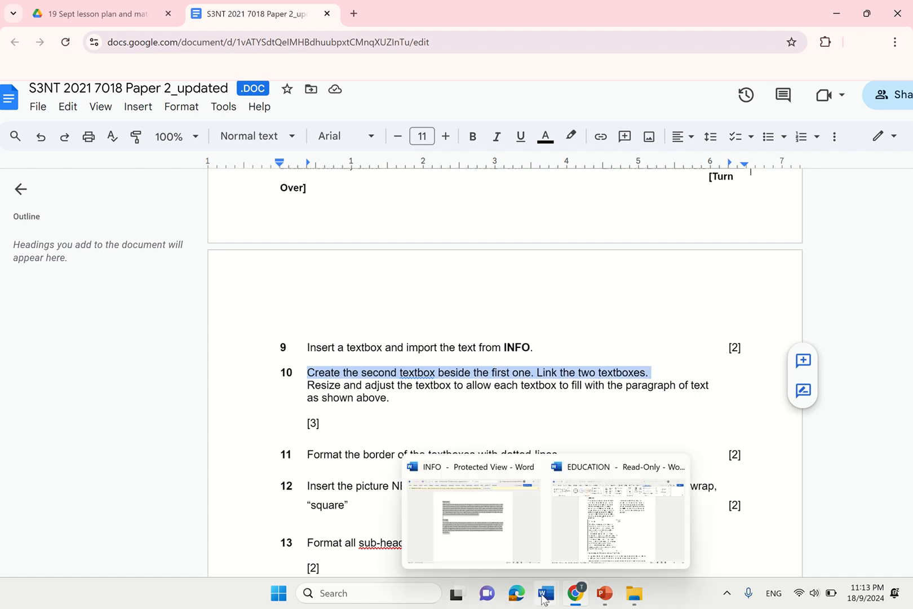
click(622, 537)
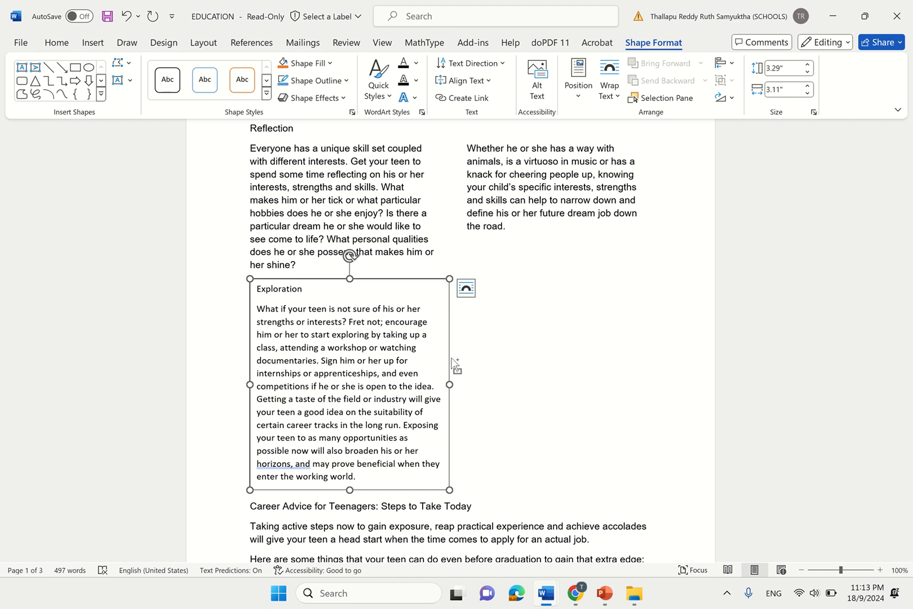
- Ctrl-drag a copy of the Exploration text box to the right of the original
drag(454, 365, 447, 367)
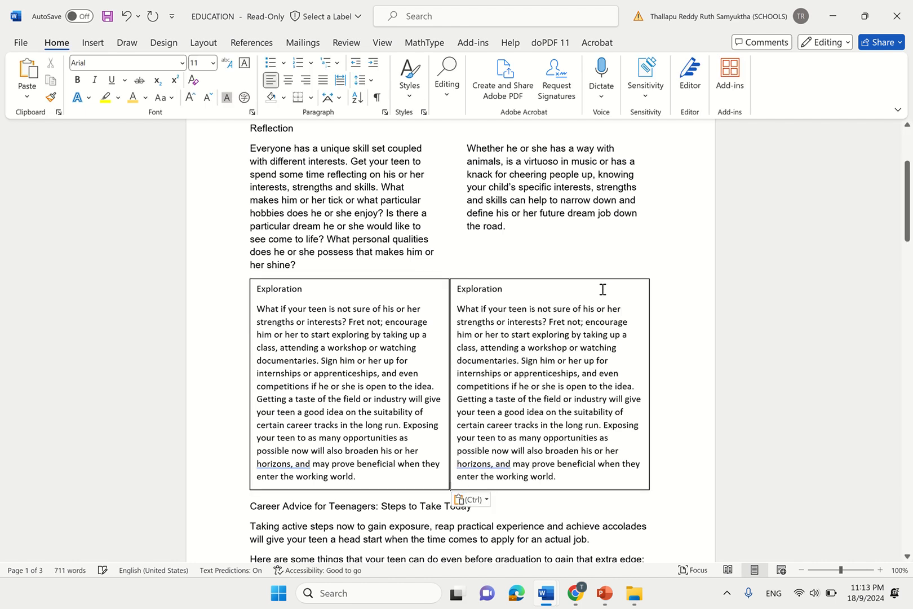
click(646, 339)
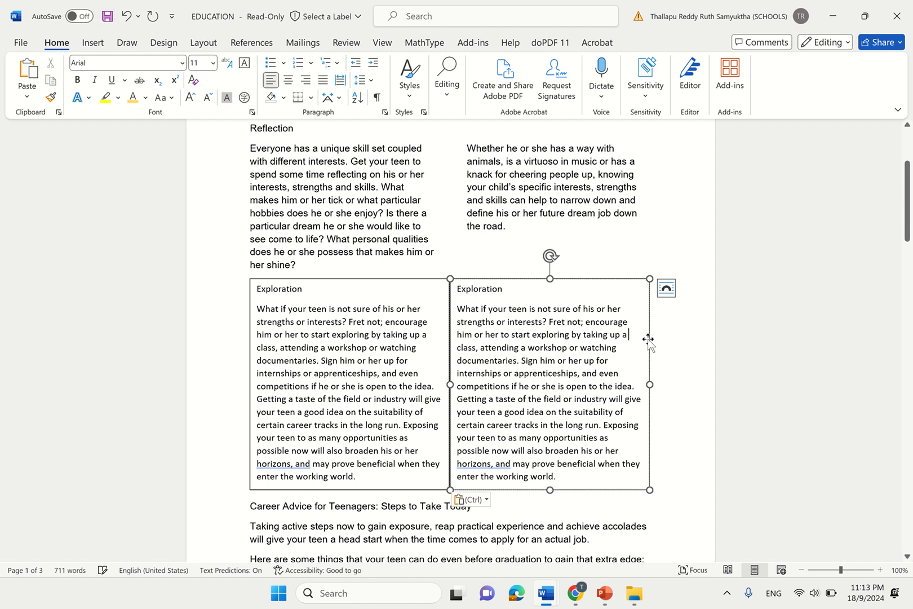
click(830, 343)
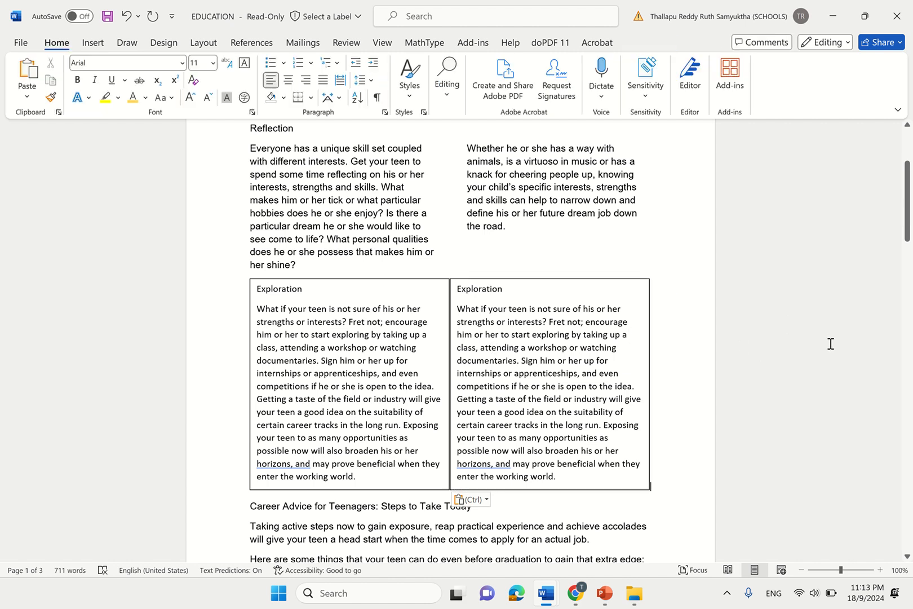
click(649, 306)
click(666, 289)
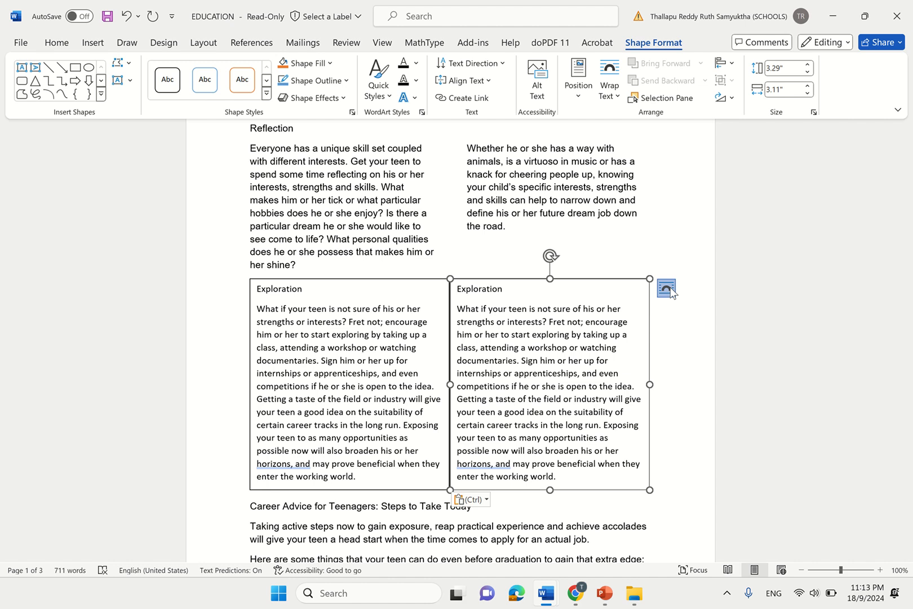
click(813, 283)
- Delete all text from the copied box so it sits empty
drag(457, 288, 579, 570)
key(Delete)
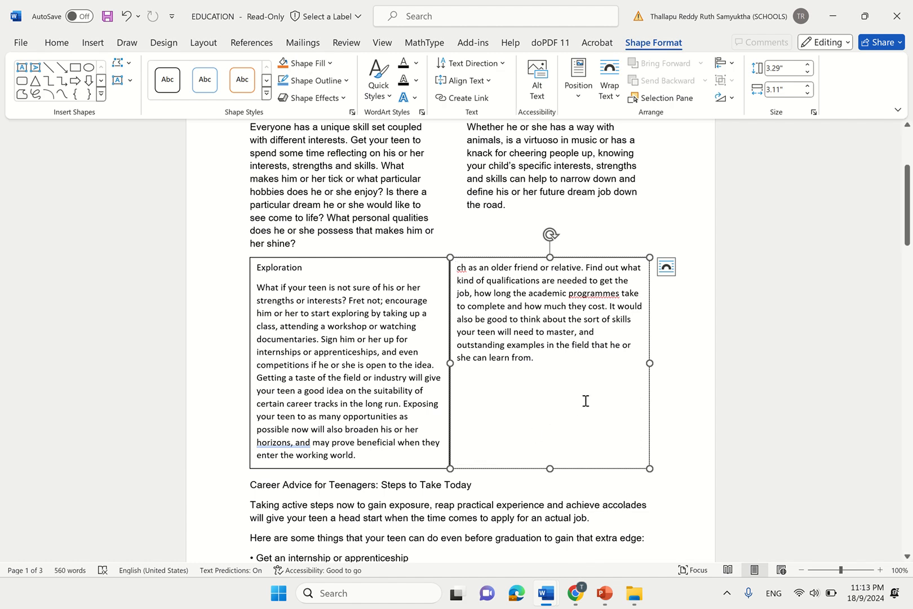
drag(555, 380, 456, 271)
key(Delete)
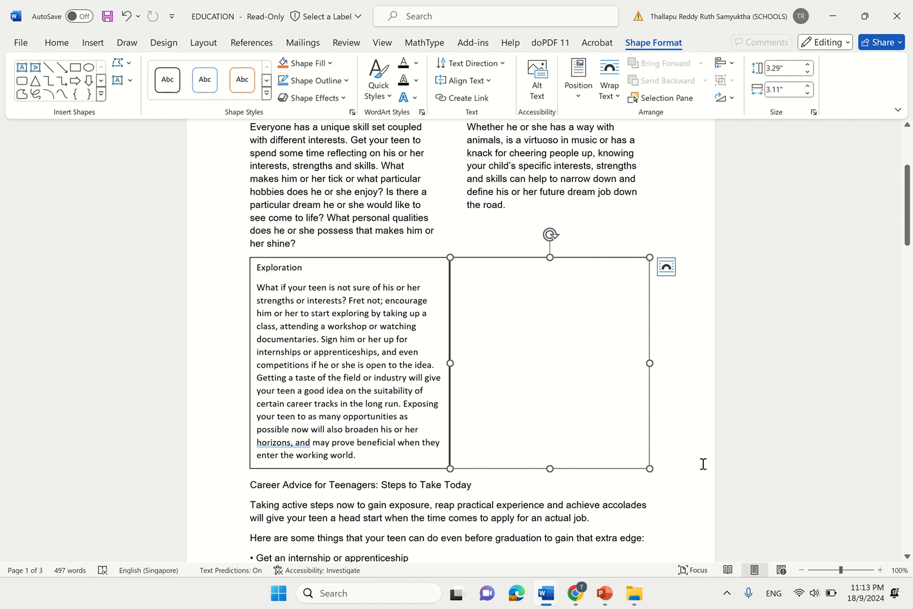
click(661, 555)
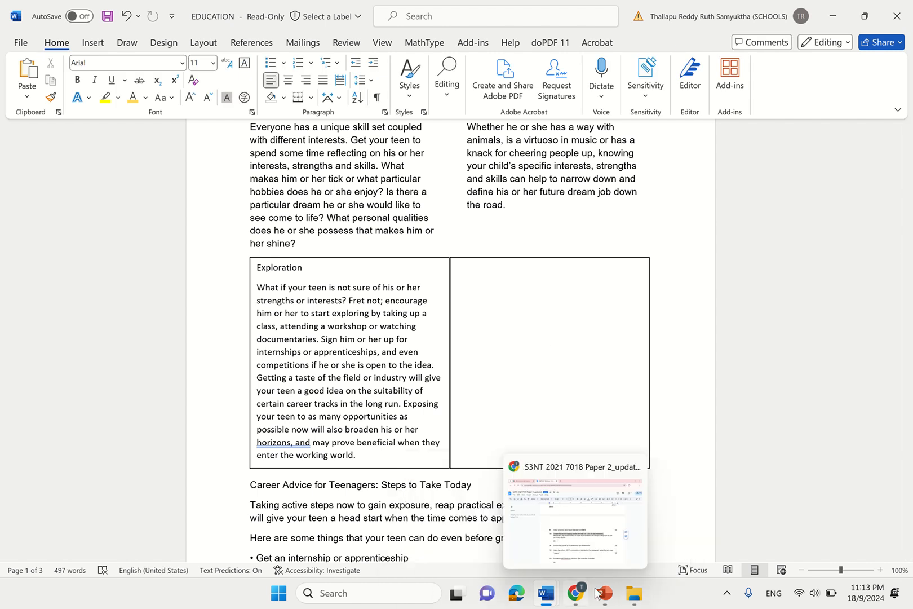
- Recheck the exam instructions and return to the EDUCATION newsletter
click(606, 530)
click(569, 388)
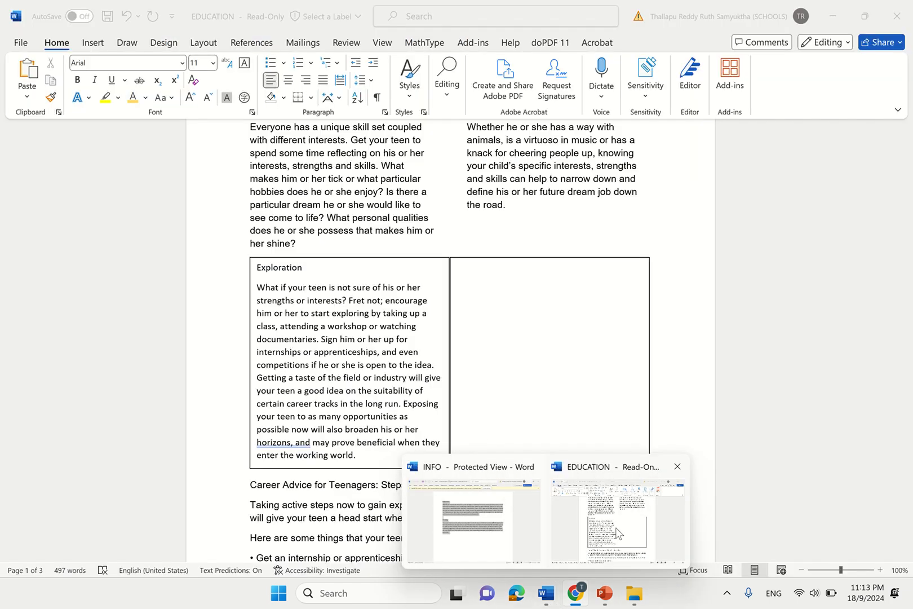
click(614, 513)
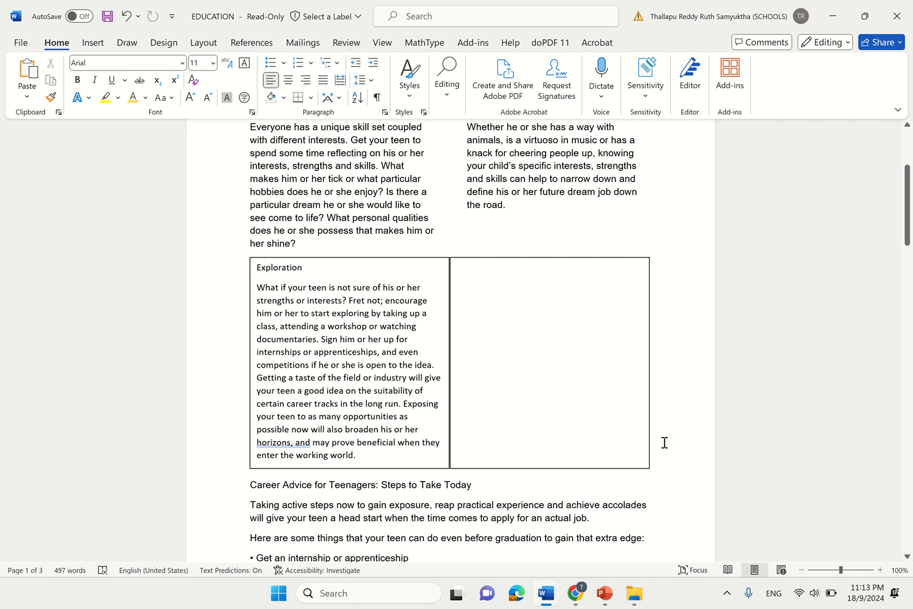
- Resize the Exploration text box to about 3.34 inches high by 3.11 inches wide
click(366, 458)
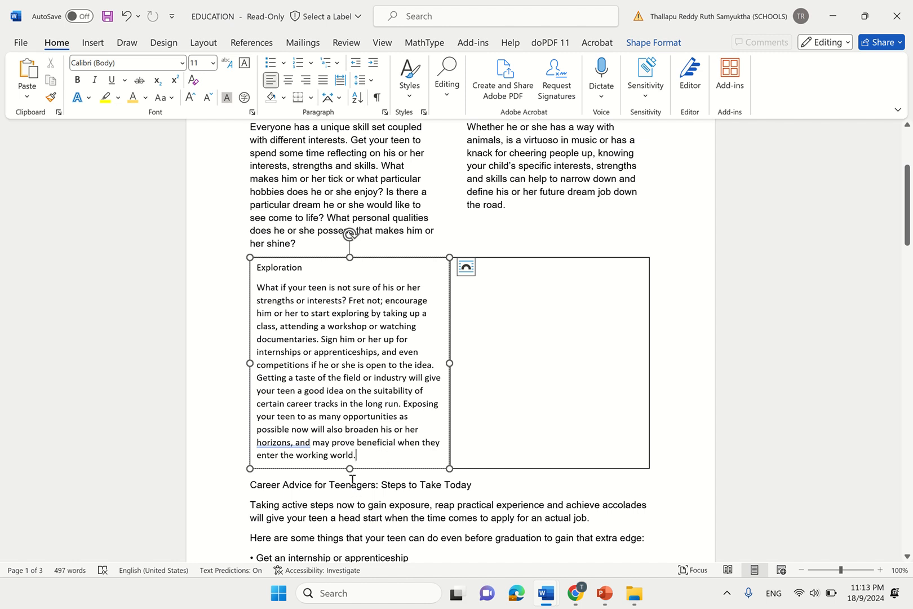
mouse_move(350, 471)
mouse_down()
mouse_move(350, 555)
mouse_move(357, 460)
mouse_up()
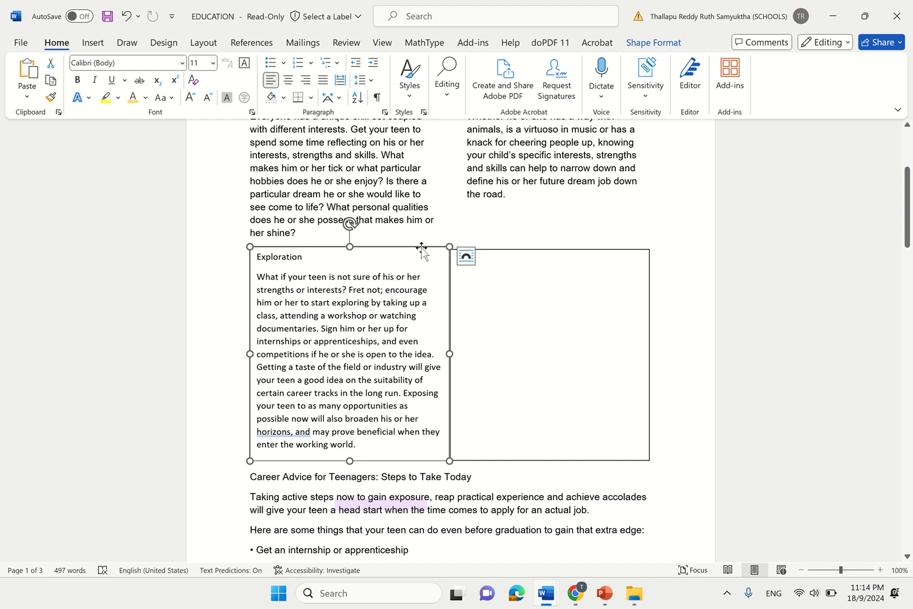
click(708, 269)
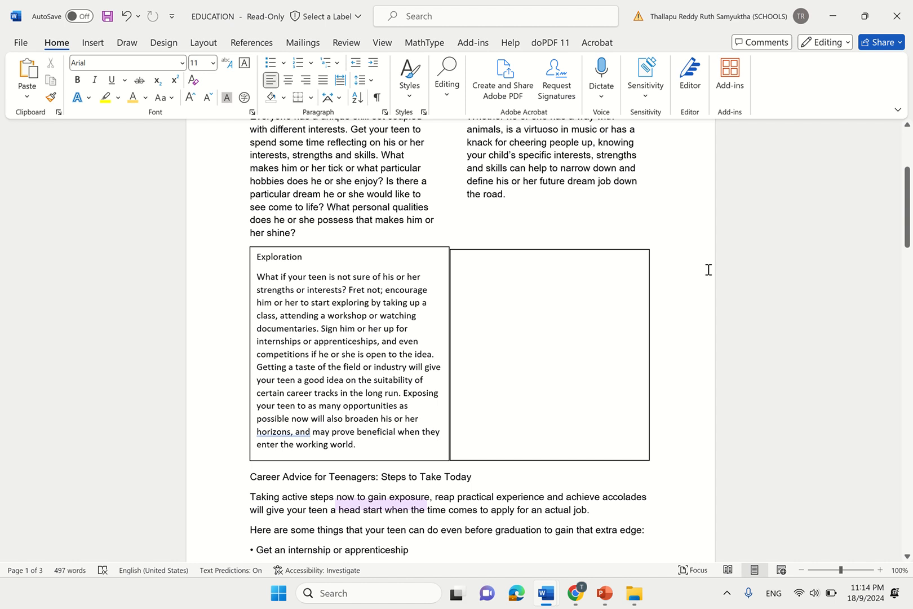
click(603, 382)
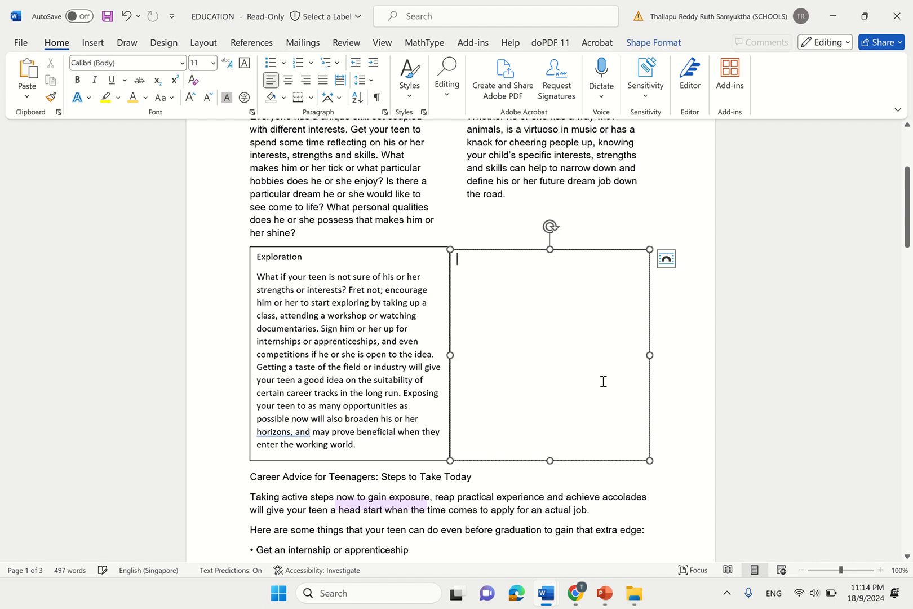
click(781, 330)
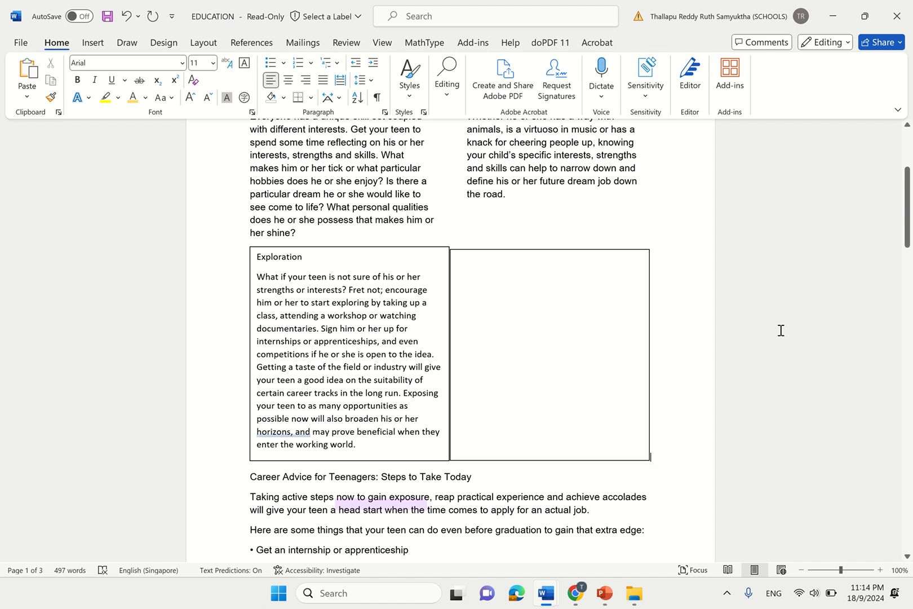
click(318, 329)
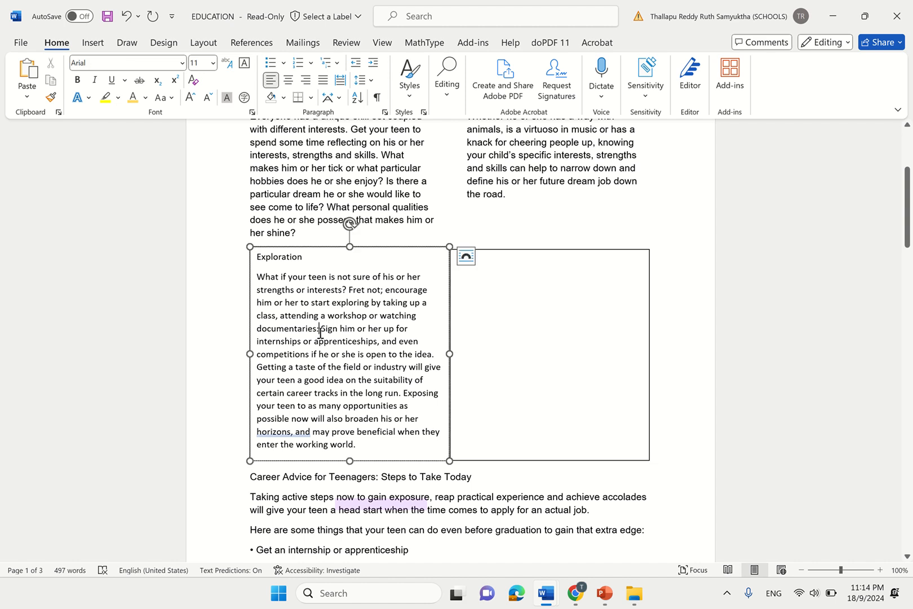
click(292, 248)
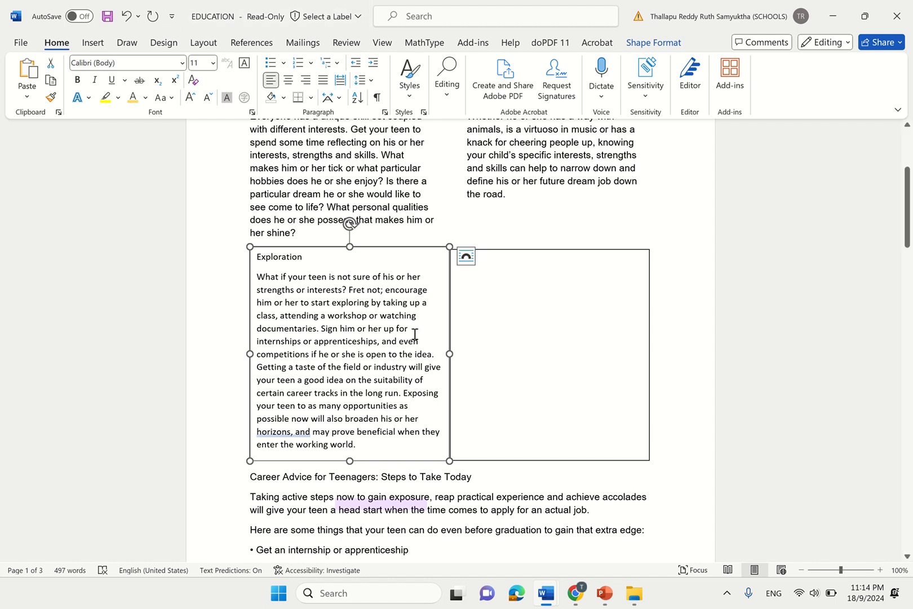
click(649, 44)
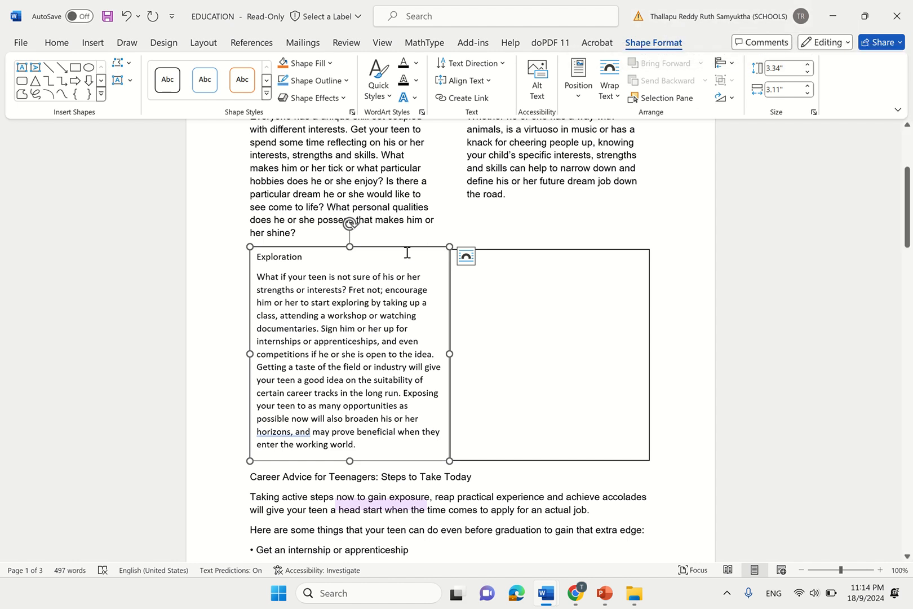
- Use Create Link from the Exploration box to the empty box so Planning flows into it
right_click(389, 252)
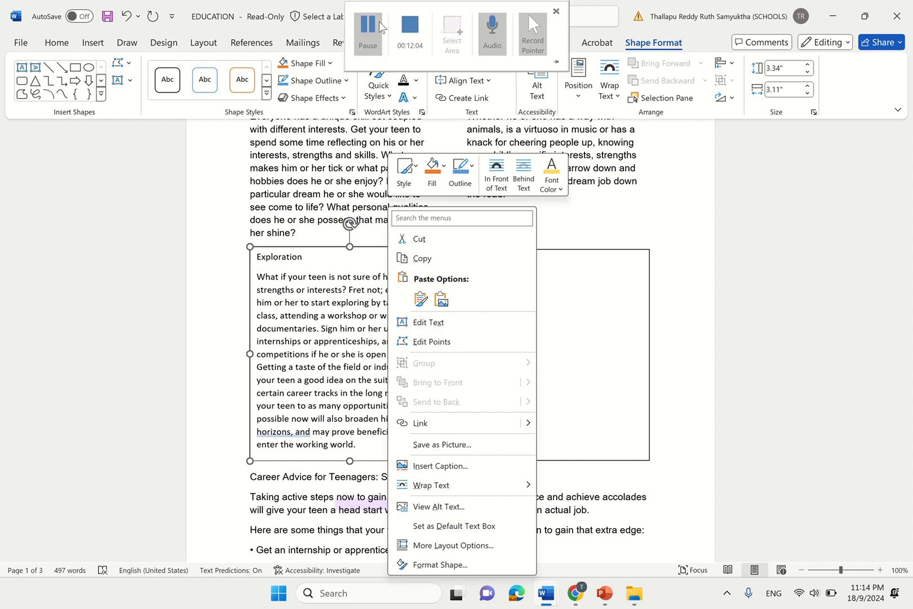
click(381, 26)
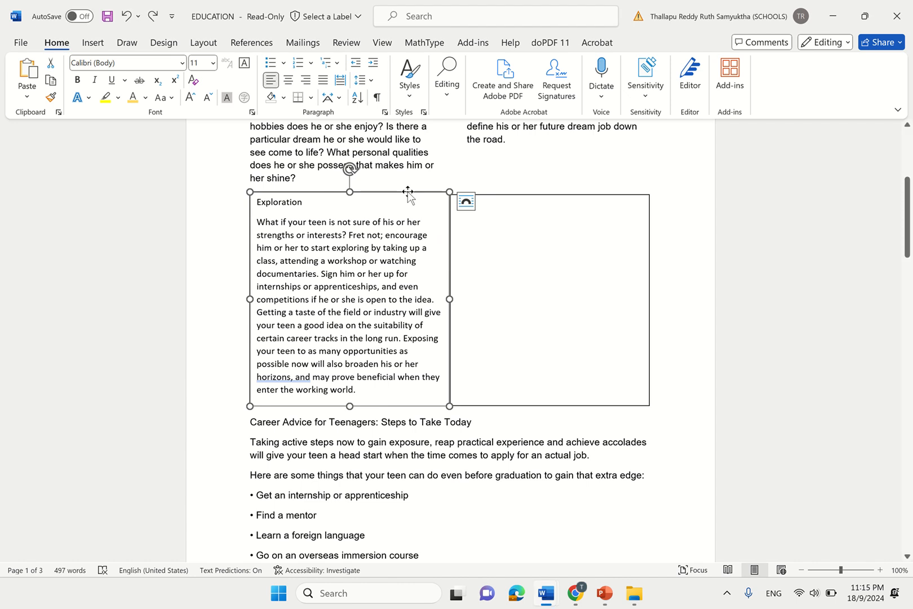
click(431, 351)
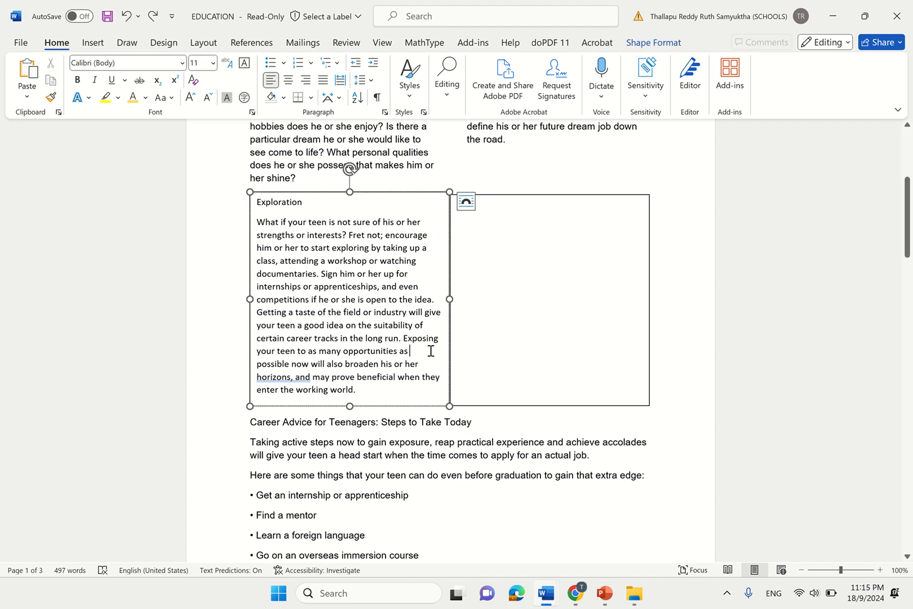
click(426, 194)
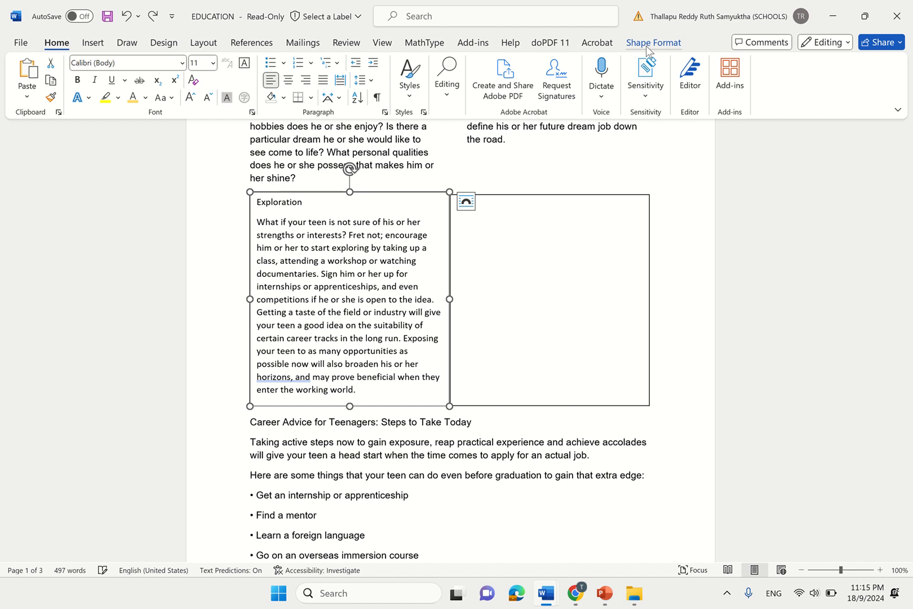
click(647, 45)
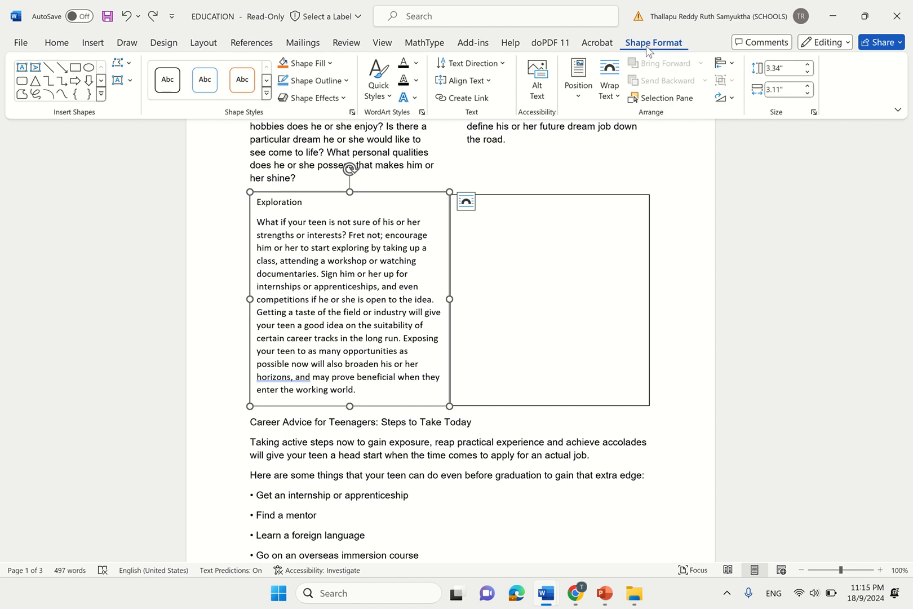
click(469, 99)
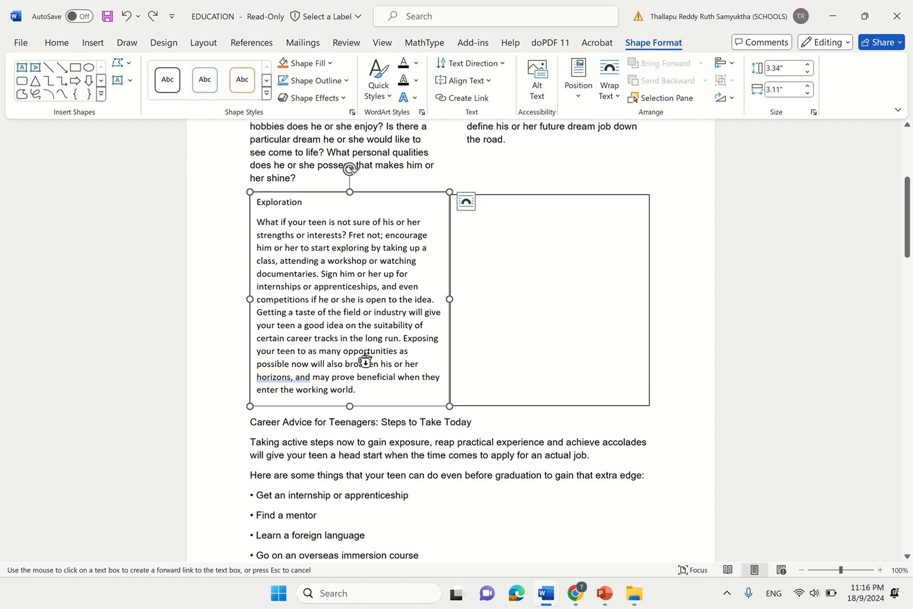
click(538, 235)
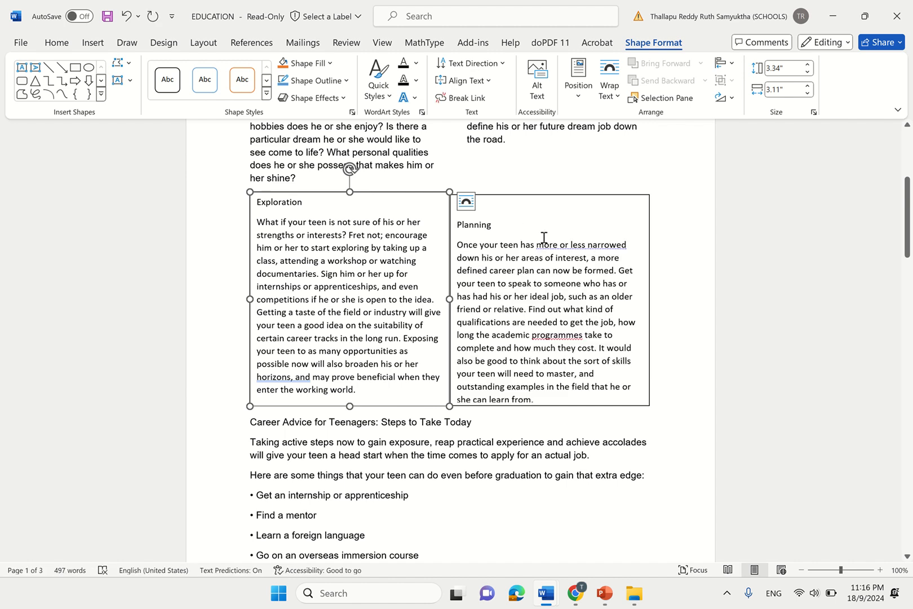
- Type test lines in the Exploration box to check overflow, then delete them
click(369, 393)
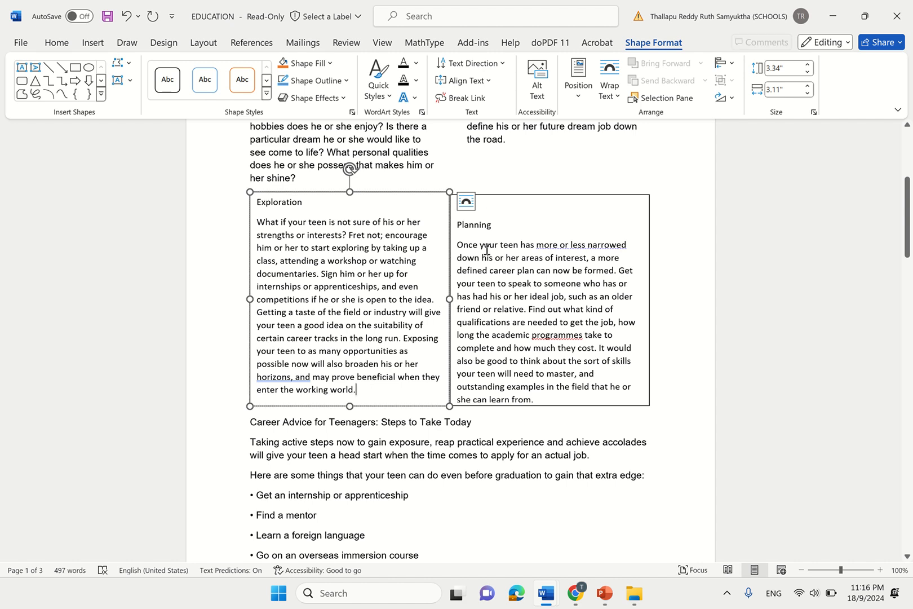
click(457, 224)
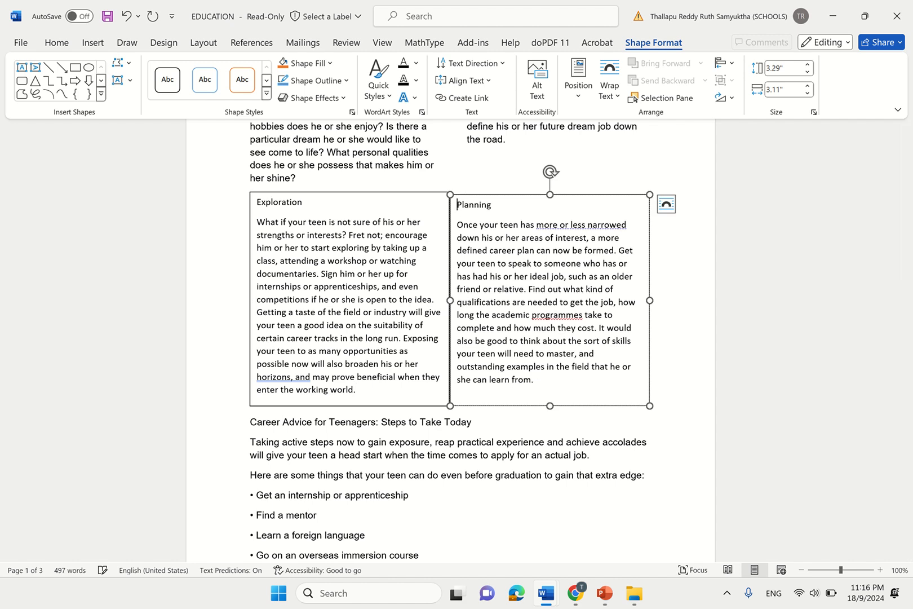
click(403, 388)
key(Return)
text(hvghvbhjvjhv)
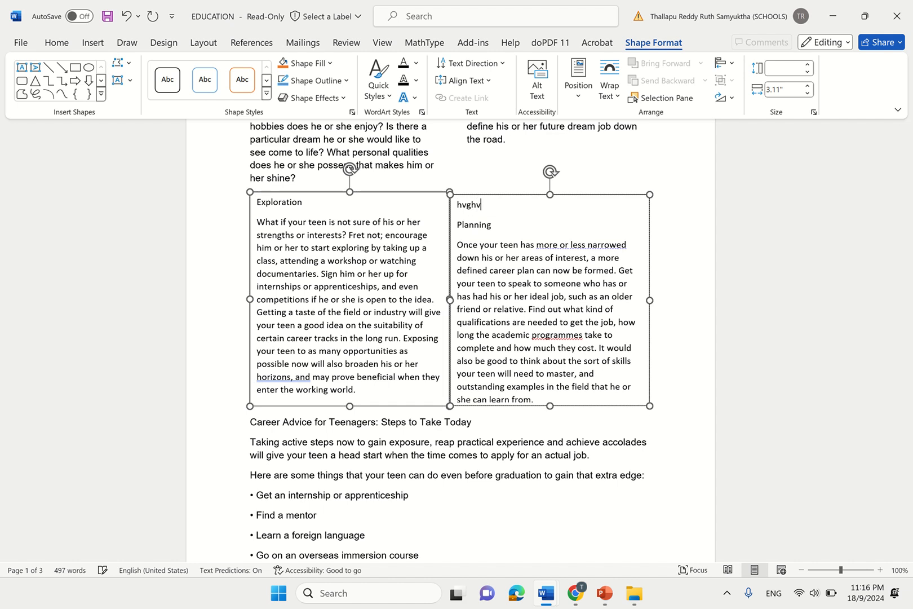
key(BackSpace)
key(BackSpace)
key(BackSpace)
key(BackSpace)
key(BackSpace)
key(BackSpace)
key(BackSpace)
key(BackSpace)
key(BackSpace)
key(BackSpace)
key(BackSpace)
key(BackSpace)
key(BackSpace)
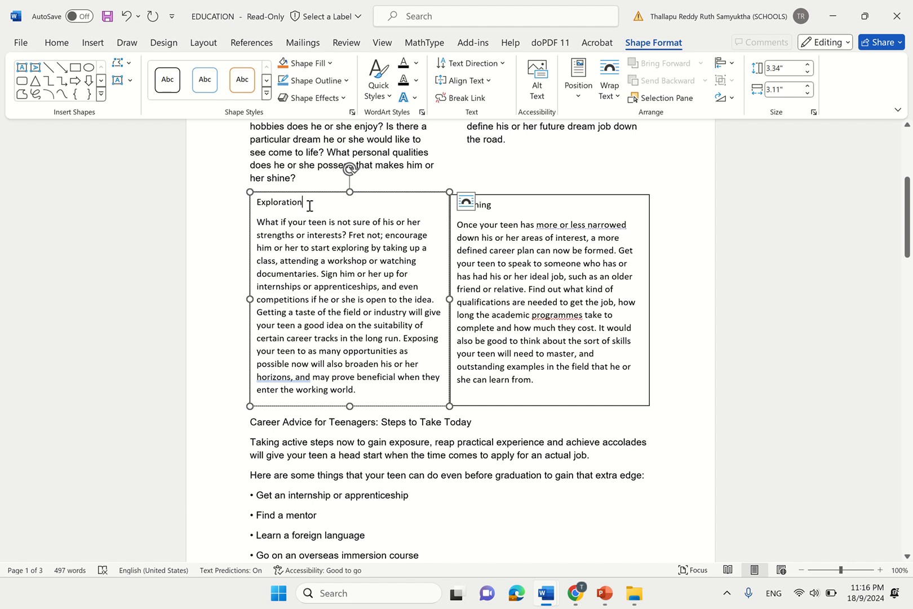
text(jbkb)
key(Return)
key(Return)
key(Return)
key(Return)
key(Return)
key(Return)
key(Return)
key(Return)
key(Return)
key(Return)
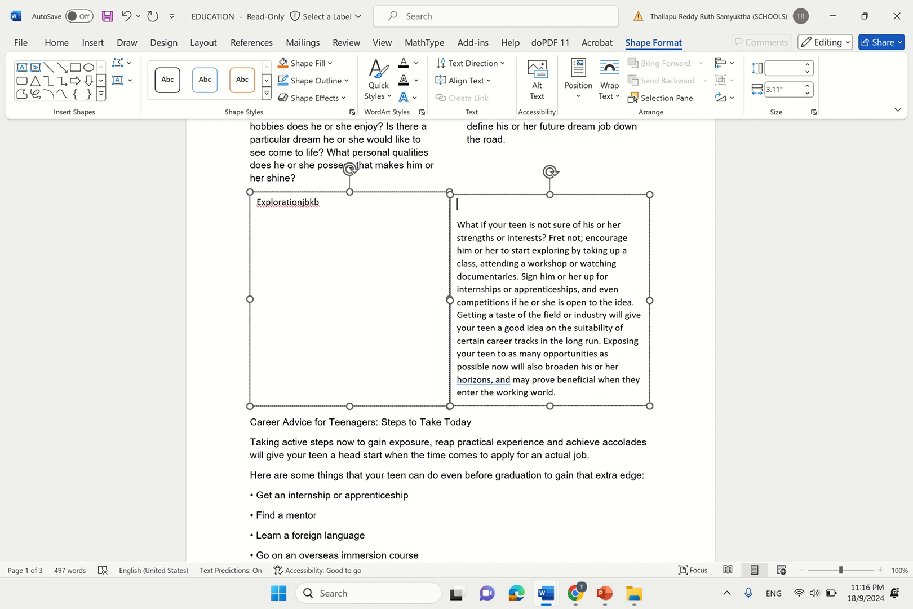
key(BackSpace)
key(BackSpace)
key(BackSpace)
key(BackSpace)
key(BackSpace)
key(BackSpace)
key(BackSpace)
key(BackSpace)
key(BackSpace)
key(BackSpace)
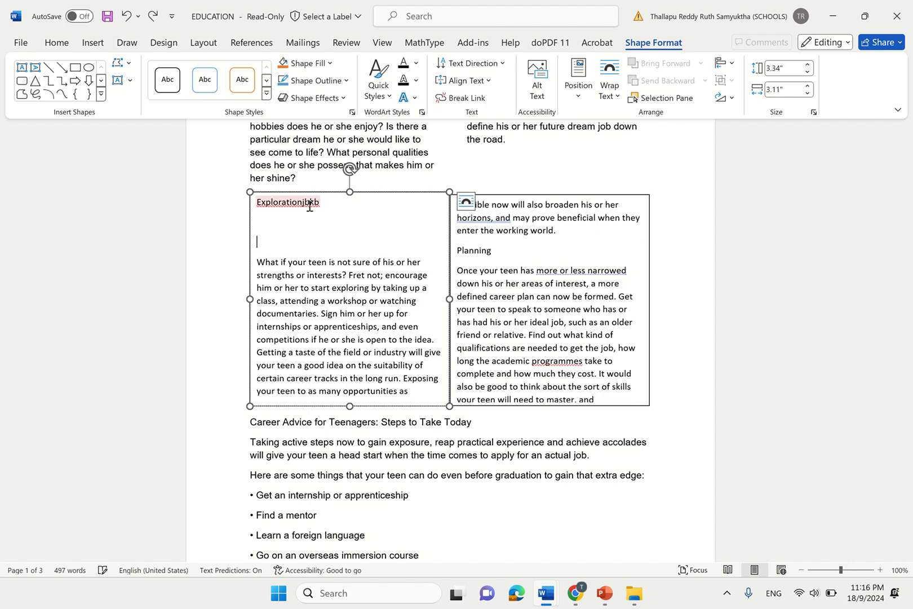
key(BackSpace)
key(BackSpace)
key(BackSpace)
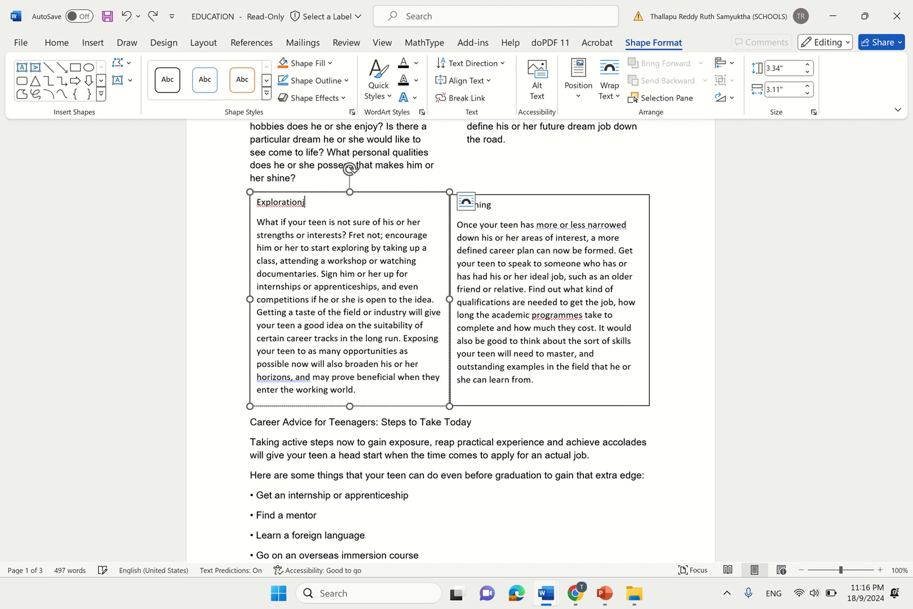
key(BackSpace)
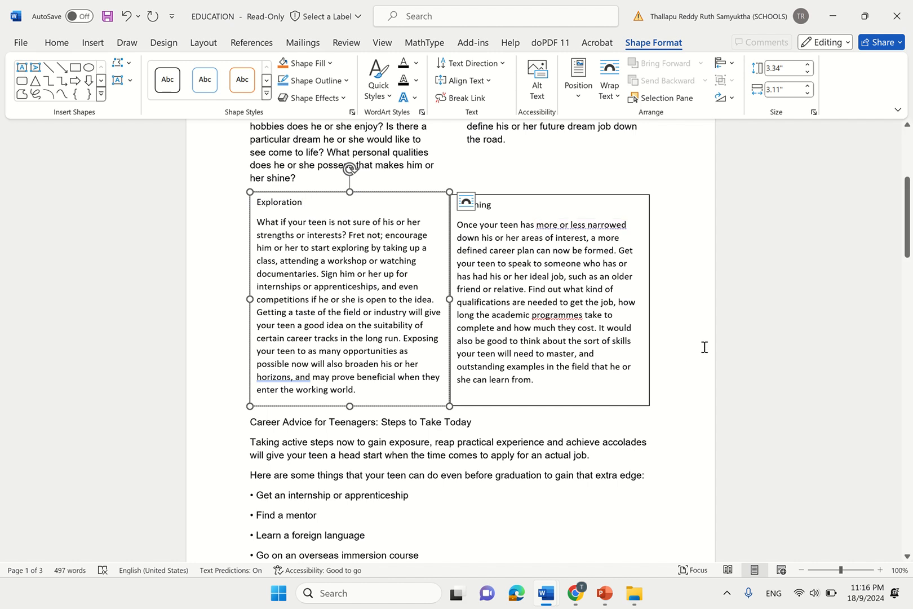
- Deselect the text box and switch to the exam paper in Chrome
click(704, 347)
mouse_move(586, 600)
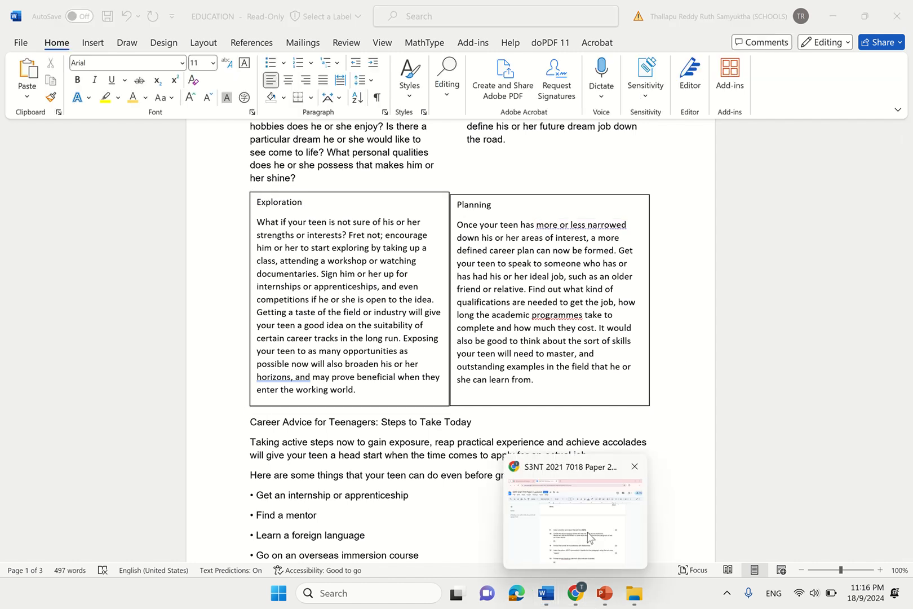
click(597, 525)
- Read task 11 on dotted-line borders and compare with the sample's dotted Exploration and Planning boxes
click(754, 400)
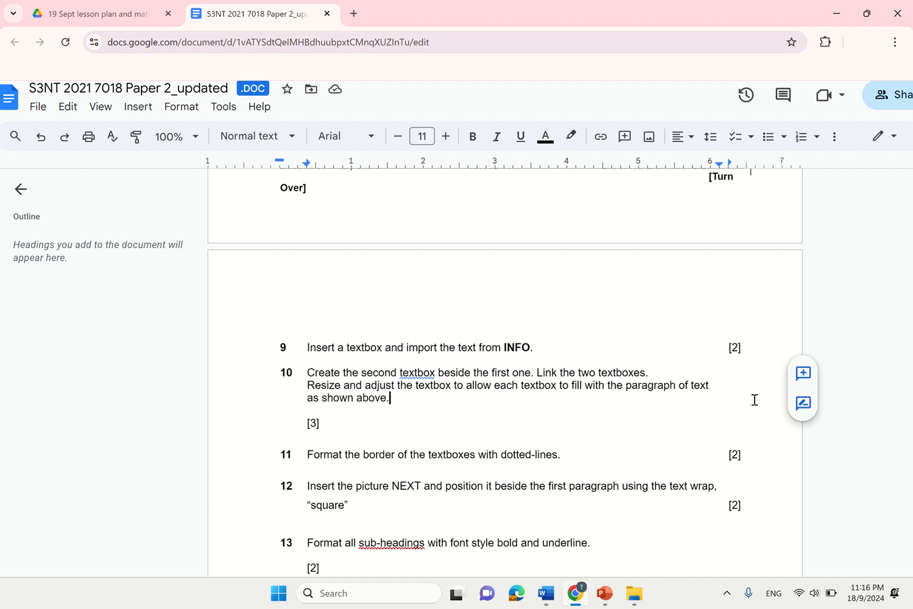
key(Down)
key(Down)
key(Down)
key(Down)
key(Down)
key(Down)
key(Down)
key(Down)
scroll(754, 399, down, 3)
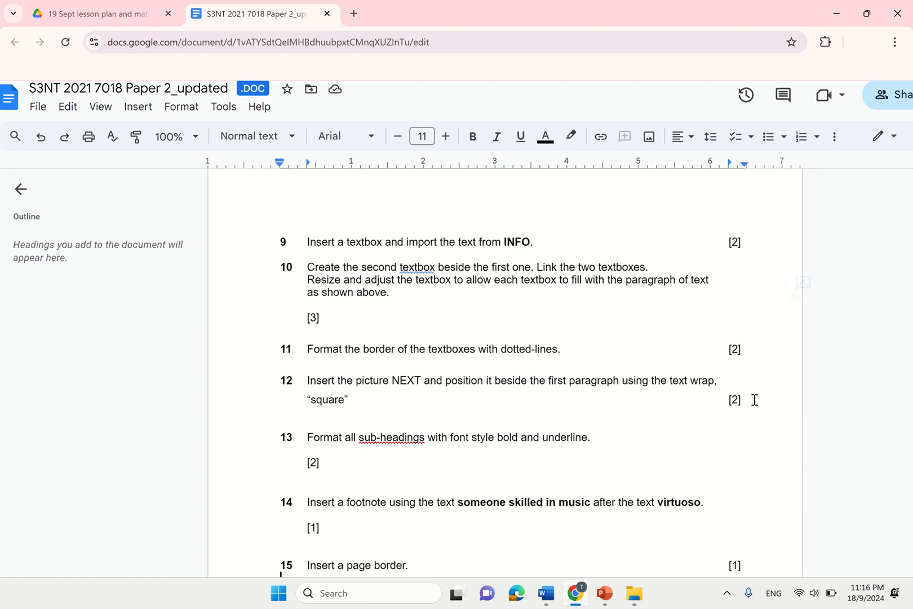
scroll(754, 400, down, 1)
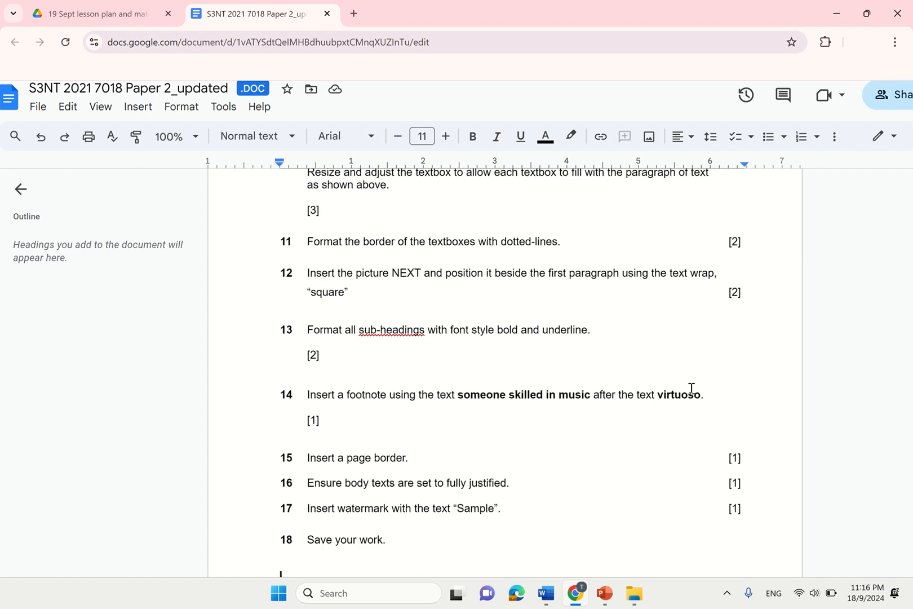
drag(306, 240, 579, 244)
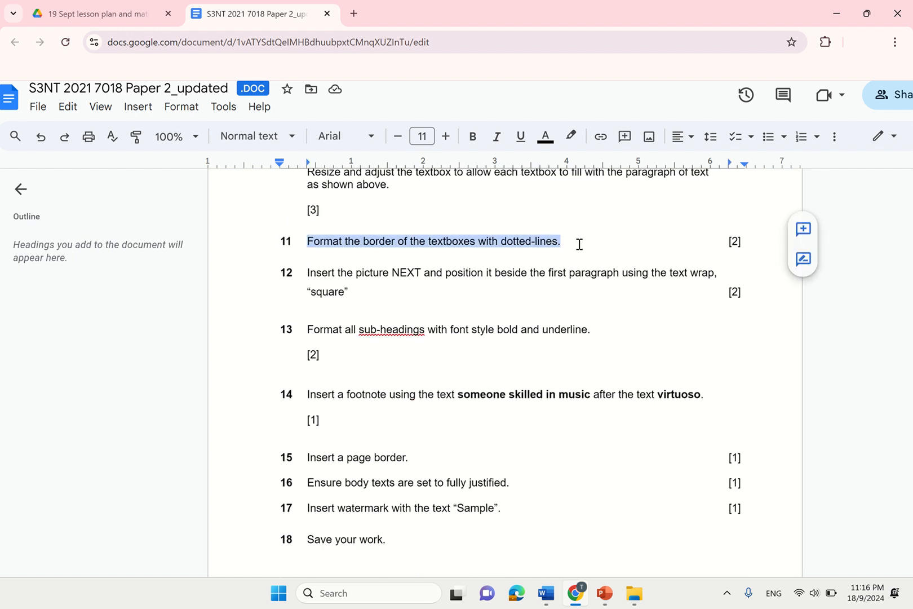
click(740, 391)
key(Up)
key(Up)
key(Up)
key(Up)
key(Up)
key(Up)
key(Up)
key(Up)
key(Up)
key(Up)
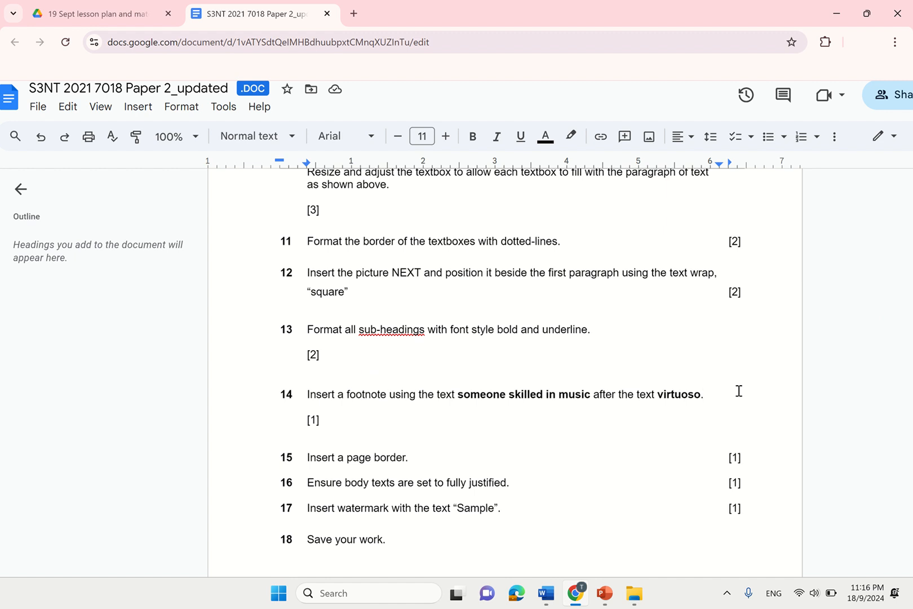
key(Up)
key(Up)
key(Up)
key(Up)
key(Up)
key(Up)
key(Up)
key(Up)
scroll(738, 391, down, 2)
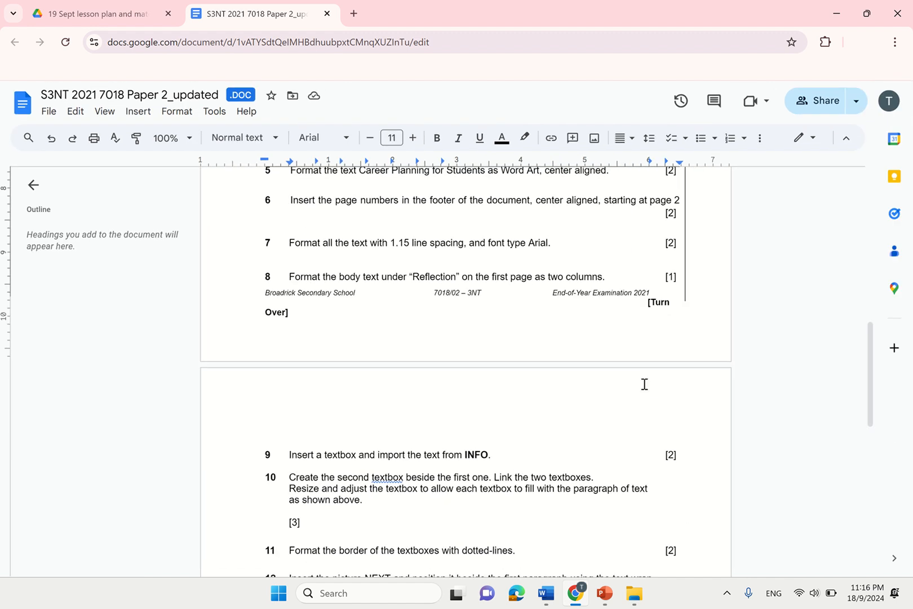
drag(871, 385, 886, 273)
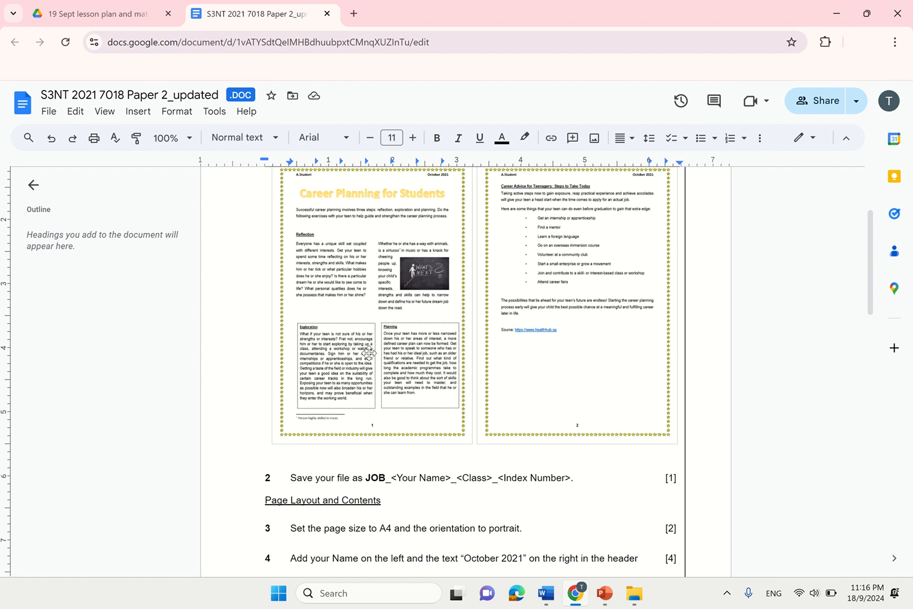
scroll(369, 353, up, 5)
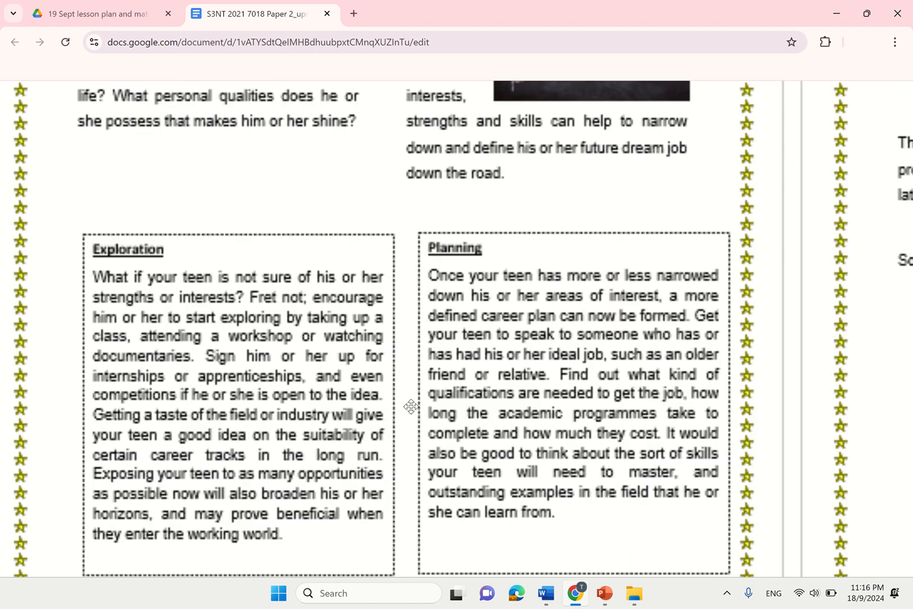
scroll(411, 406, down, 5)
- Give the Exploration text box a round-dot outline
mouse_move(546, 593)
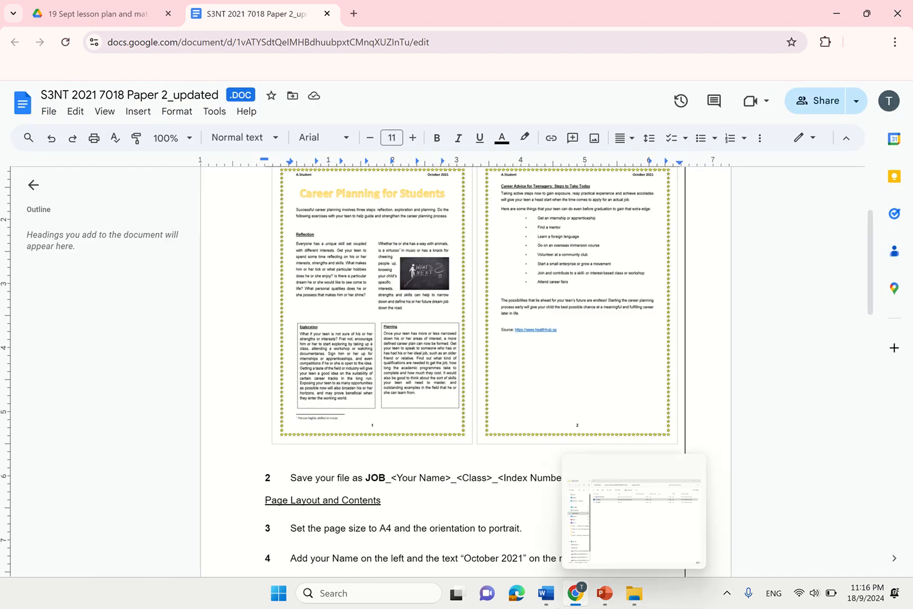
click(599, 558)
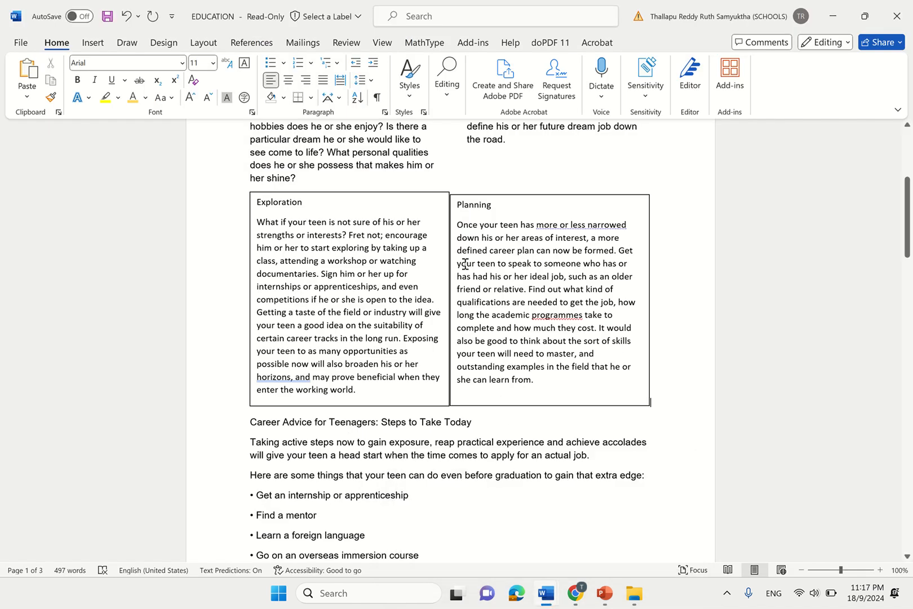
click(414, 198)
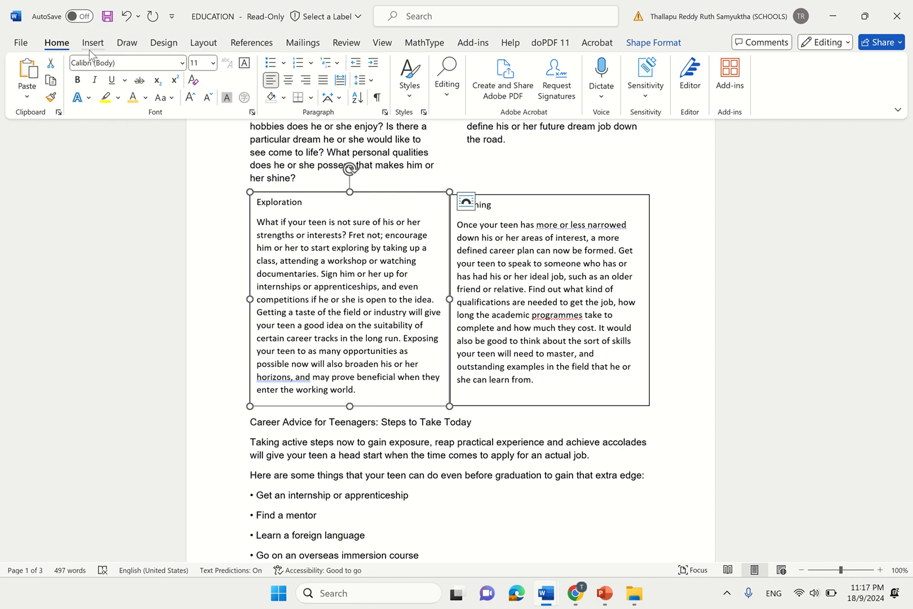
click(649, 45)
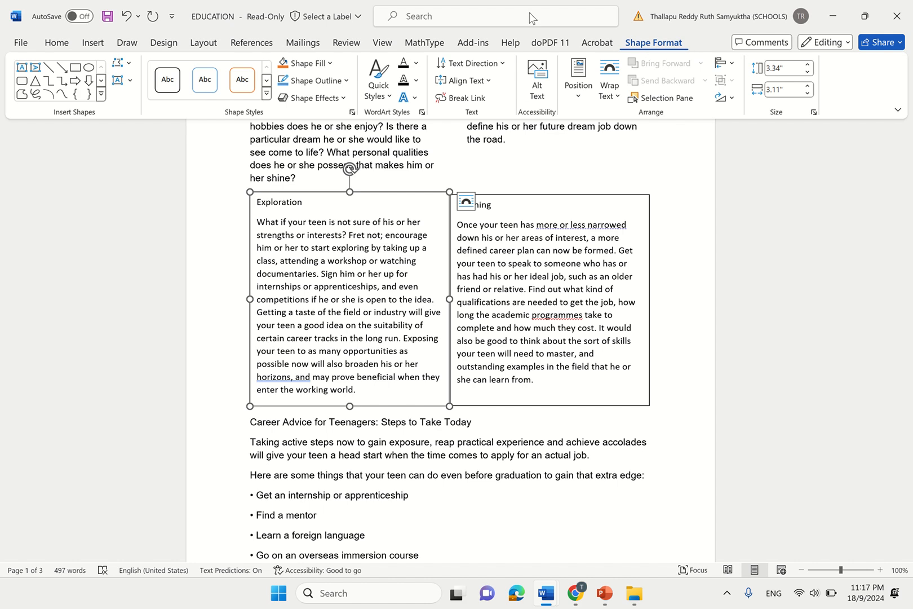
click(346, 82)
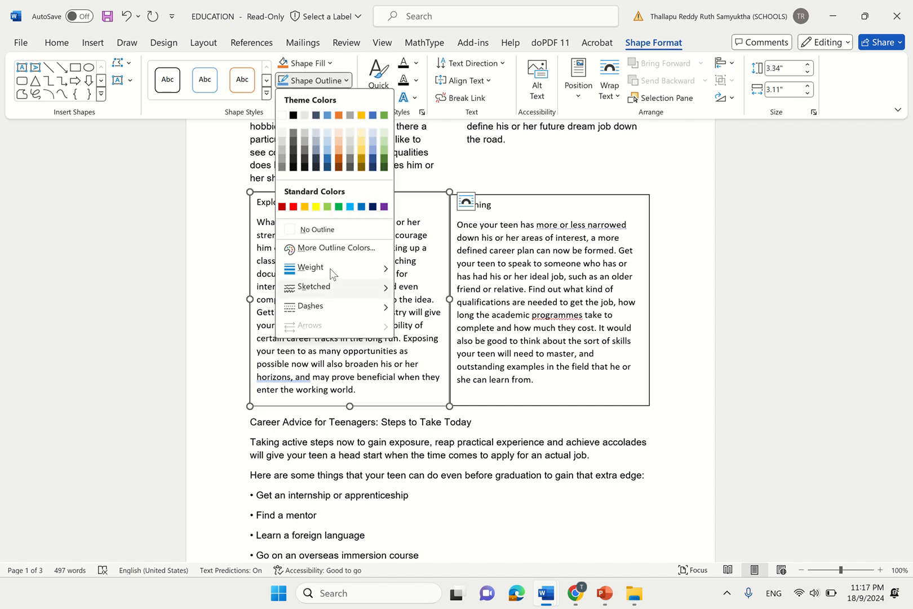
mouse_move(329, 267)
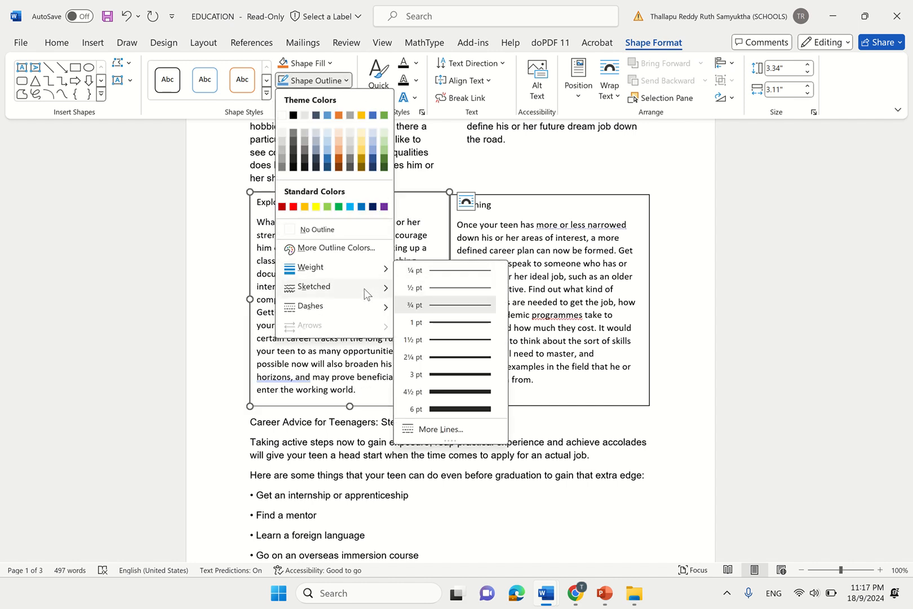
mouse_move(365, 297)
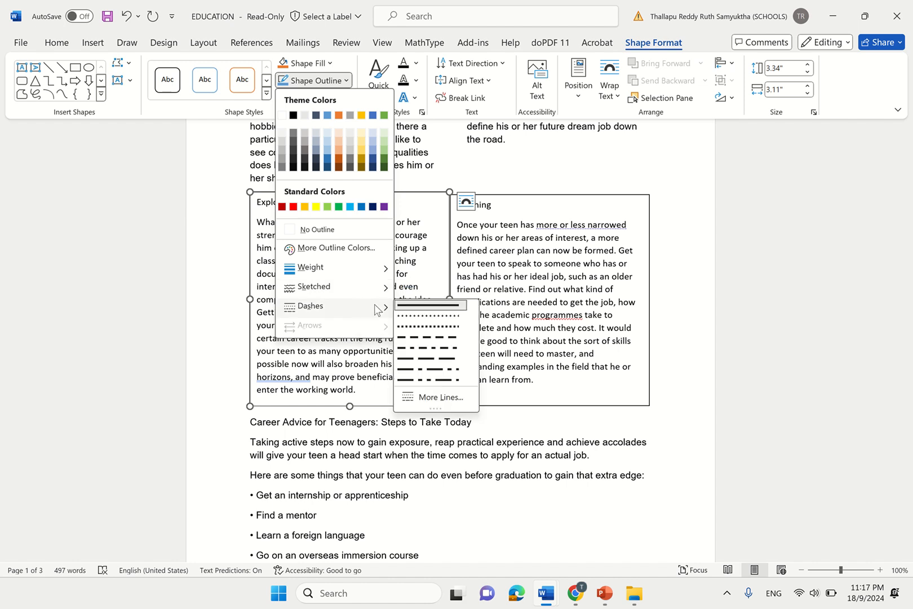
click(401, 316)
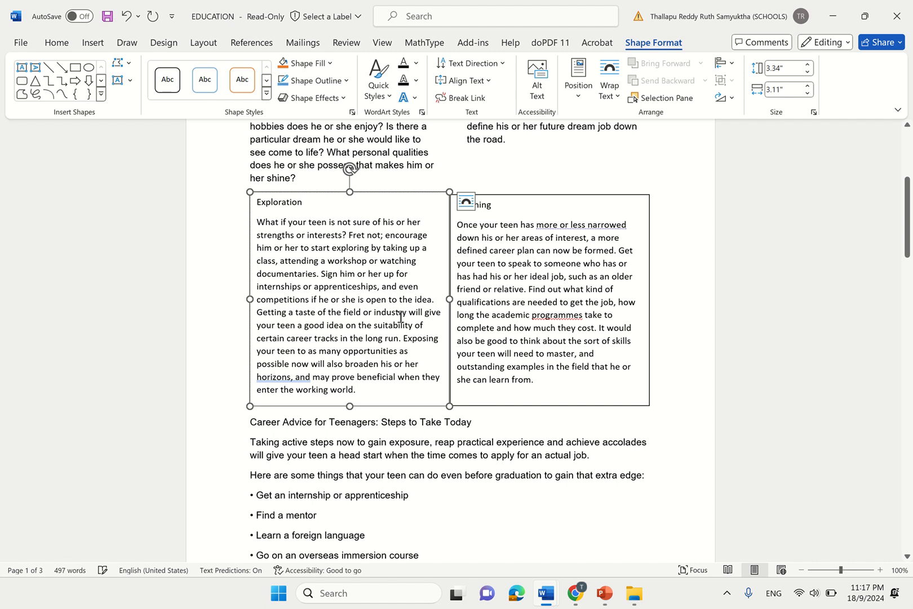
- Give the Planning text box the same round-dot outline
click(535, 199)
click(314, 80)
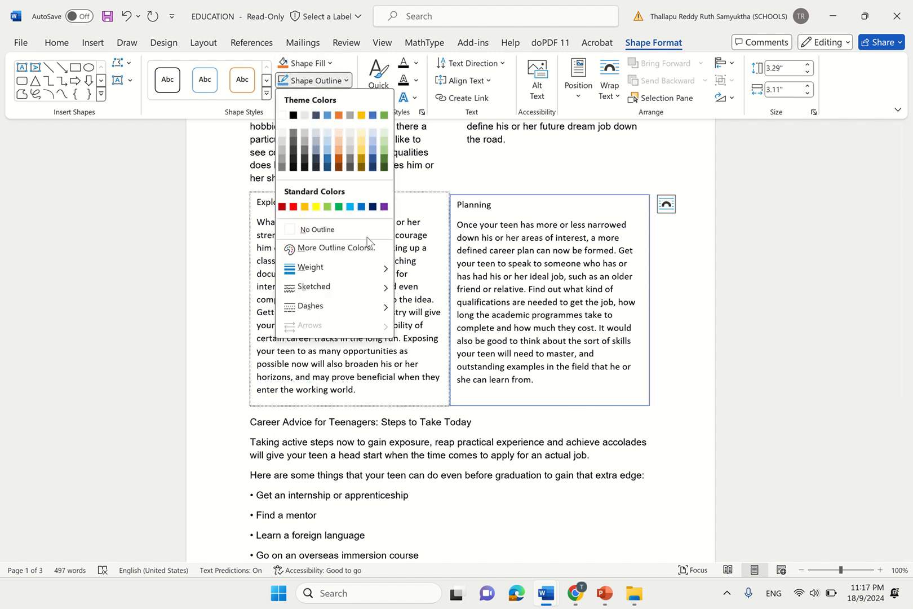
mouse_move(360, 308)
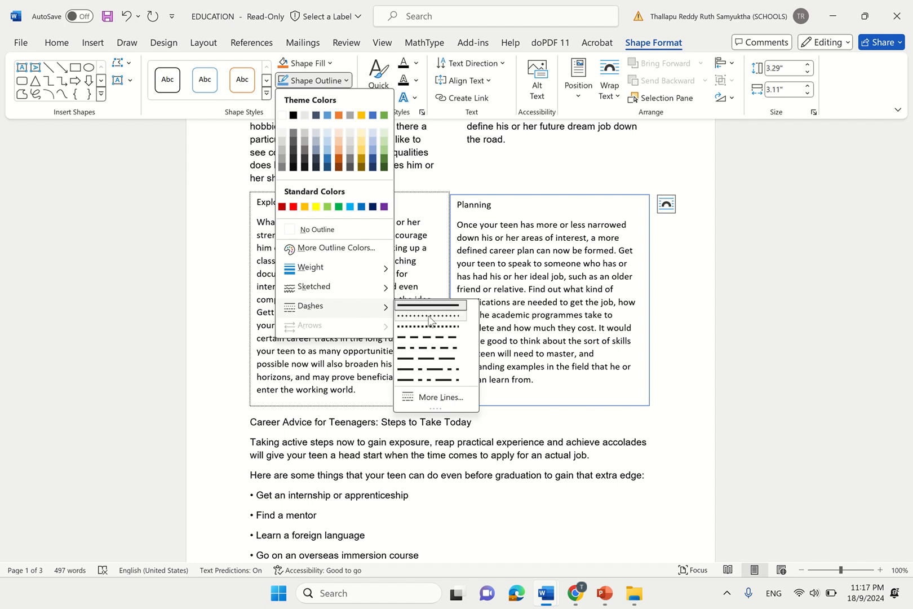
click(430, 319)
click(753, 299)
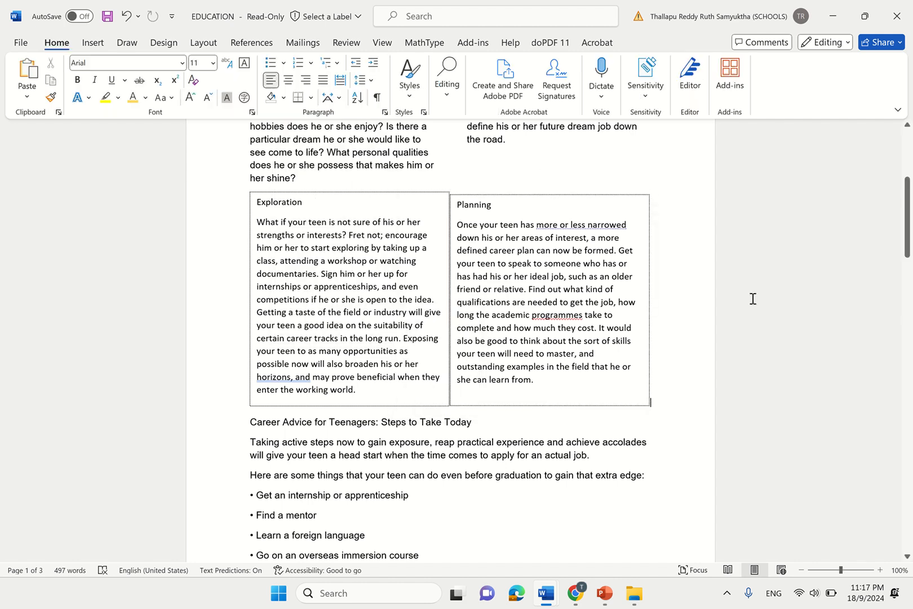
ctrl+scroll(482, 394, up, 10)
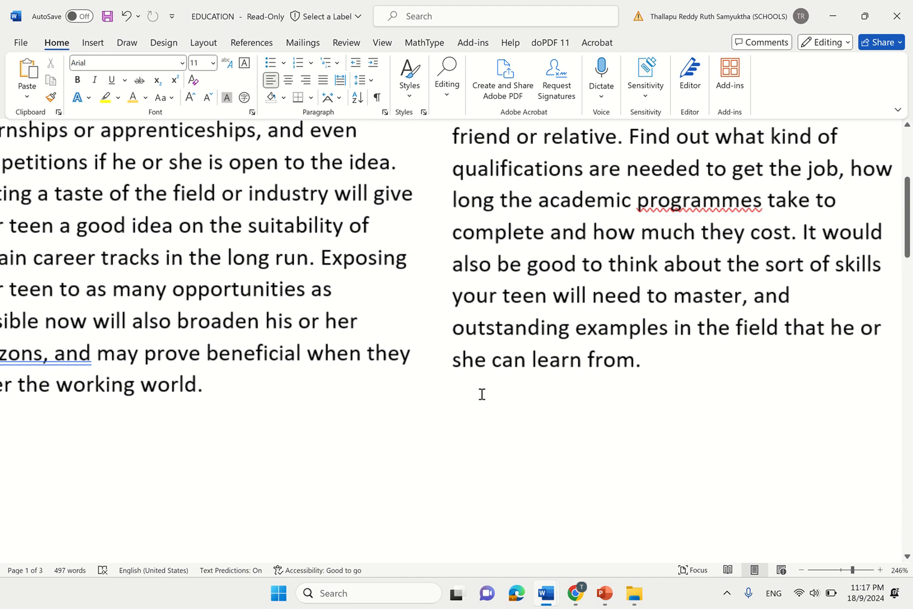
ctrl+scroll(434, 386, down, 19)
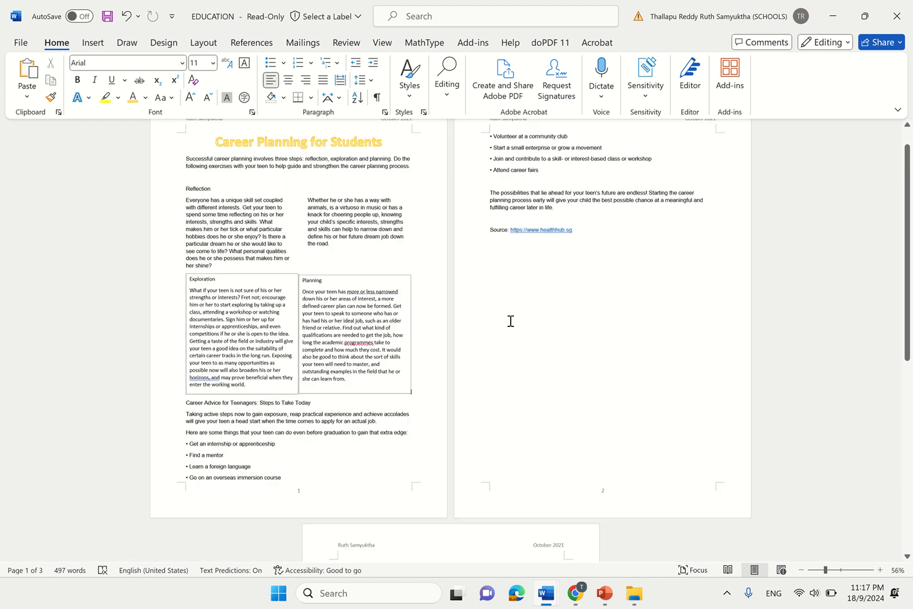
ctrl+scroll(383, 335, up, 6)
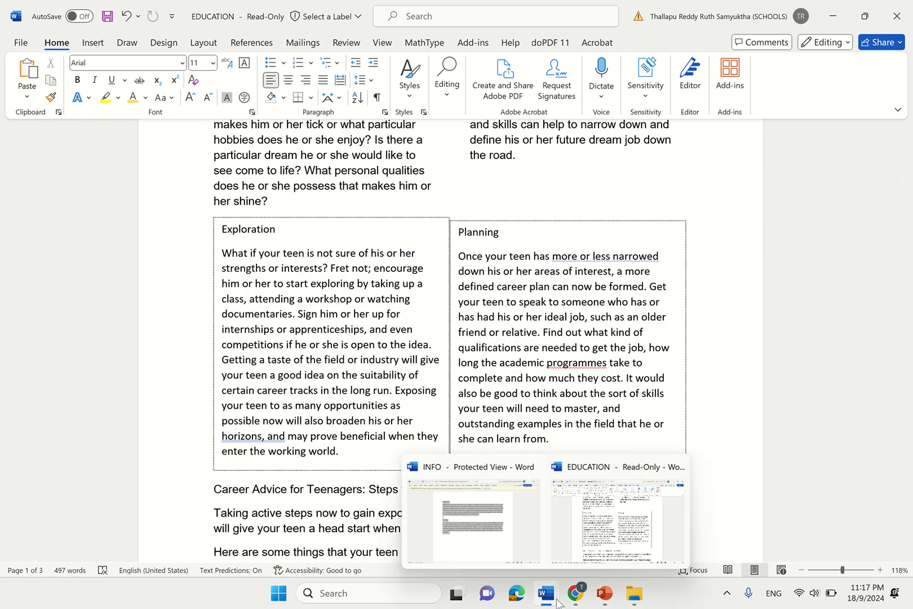
- Highlight item 12's instruction about placing the NEXT picture beside the first paragraph
mouse_move(586, 597)
click(601, 548)
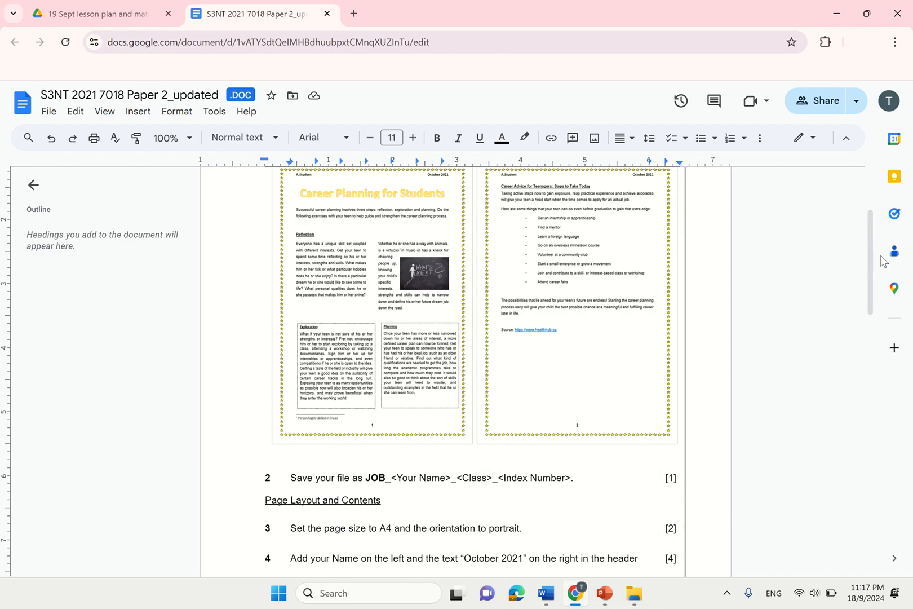
drag(872, 250, 891, 458)
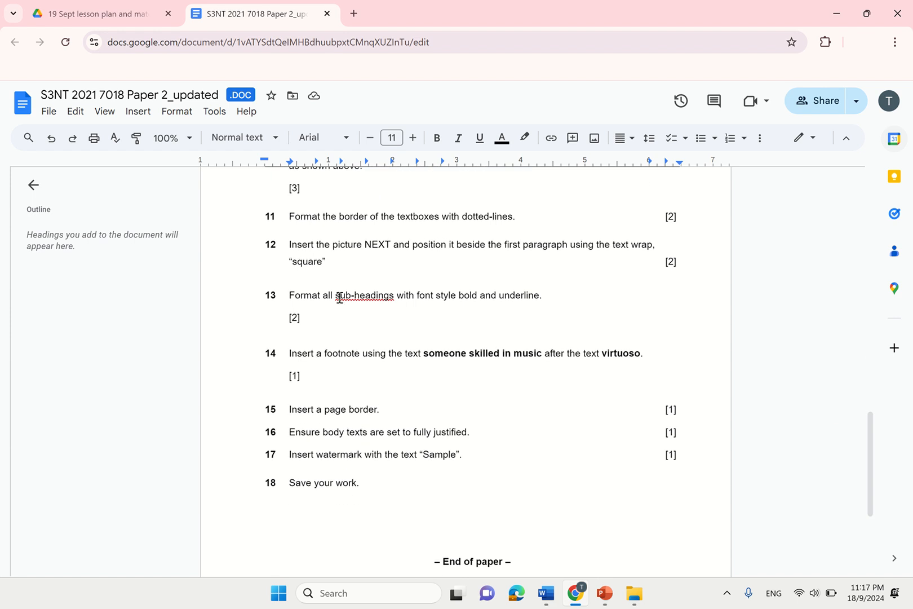
scroll(340, 297, up, 2)
drag(281, 233, 638, 255)
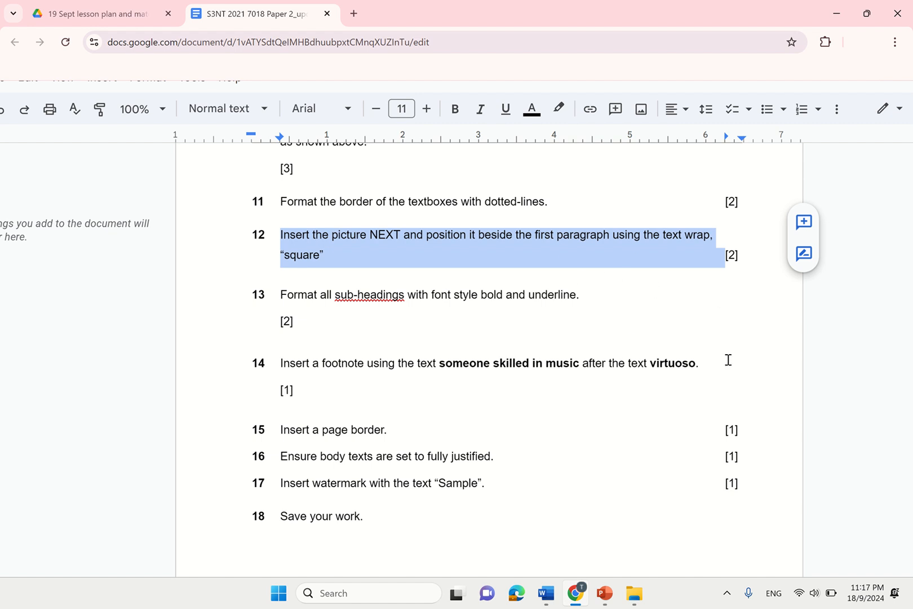
scroll(728, 360, down, 2)
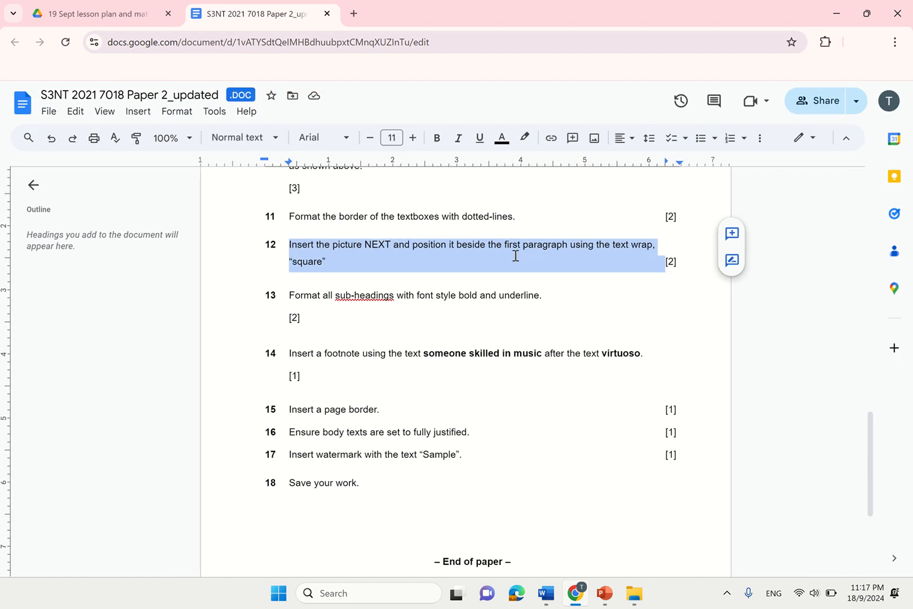
click(515, 251)
drag(292, 246, 571, 250)
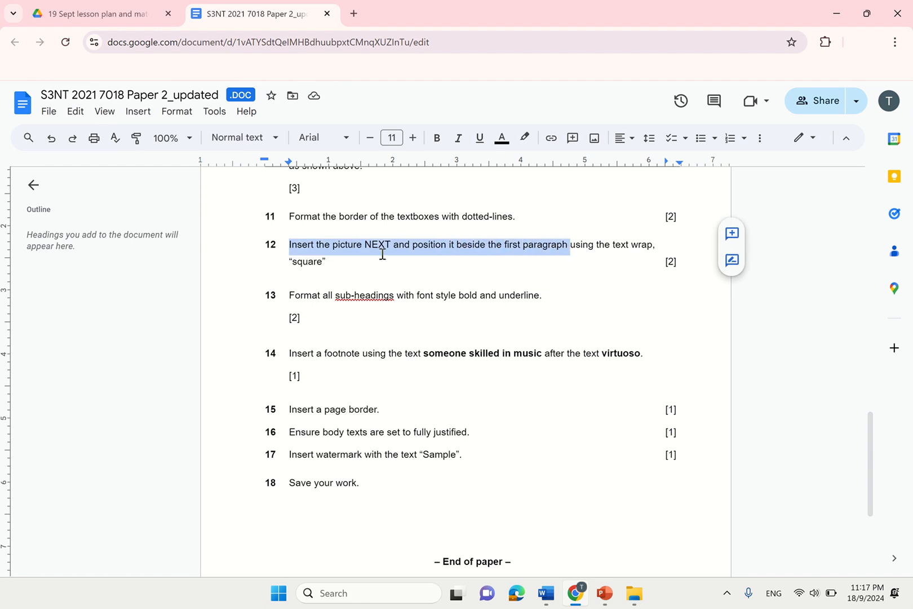
- View the sample page layout, then return to the EDUCATION newsletter in Word
drag(883, 460, 844, 204)
scroll(326, 440, up, 5)
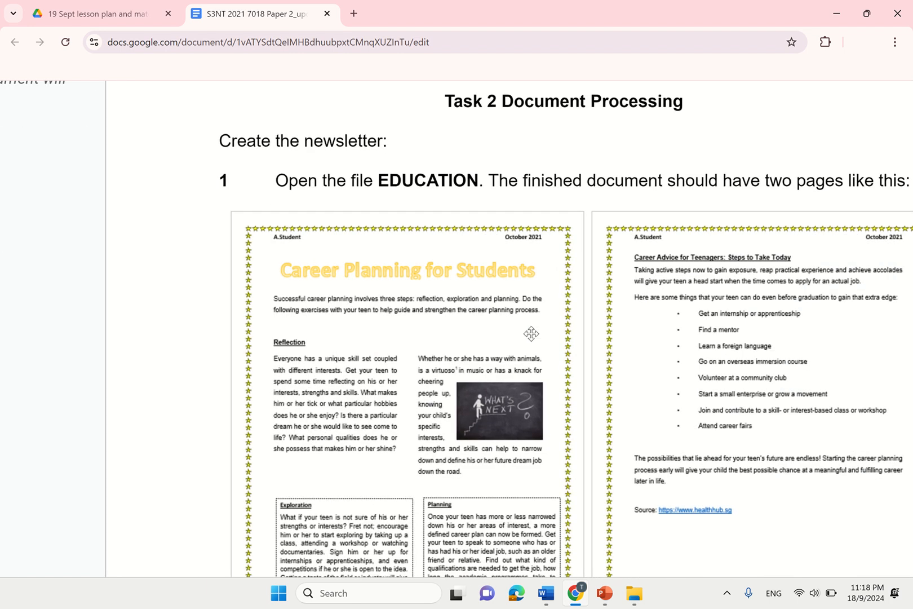
scroll(460, 400, up, 4)
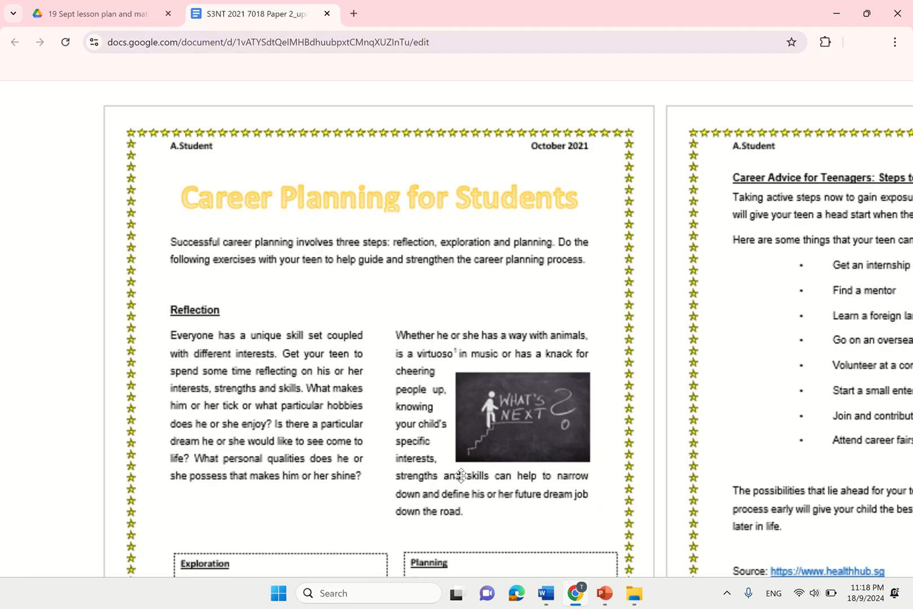
mouse_move(546, 593)
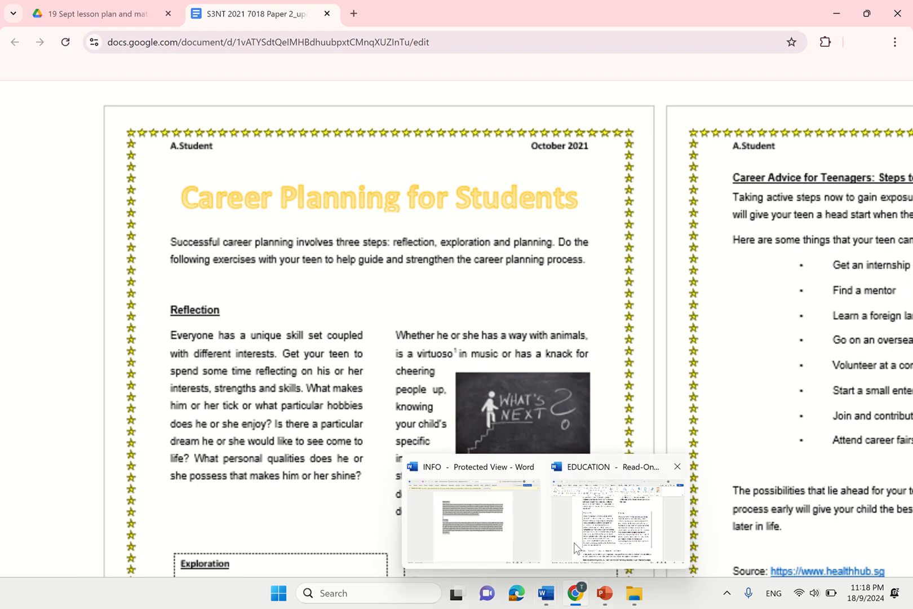
click(588, 480)
scroll(588, 479, up, 5)
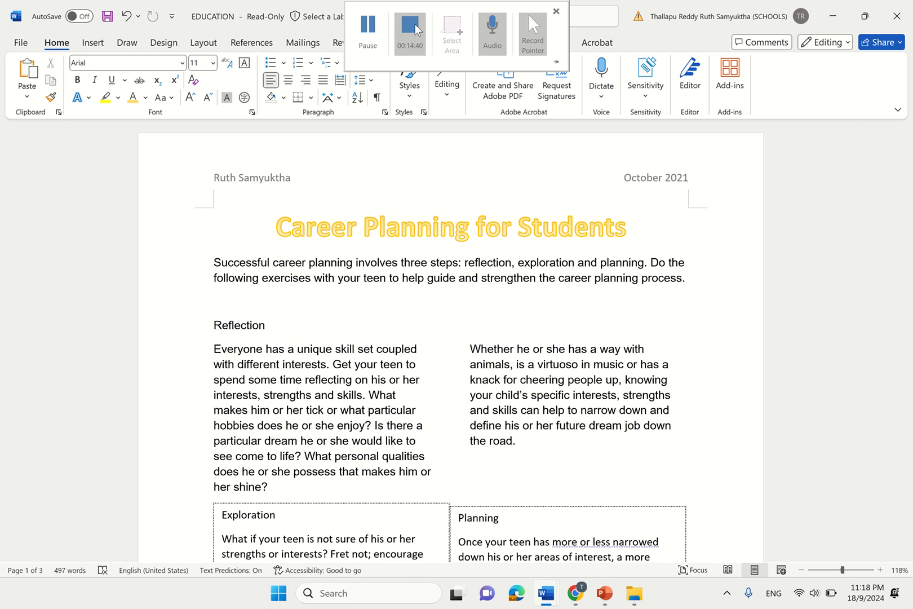
- Insert the NEXT picture from this computer right after the paragraph ending 'the road.'
click(376, 41)
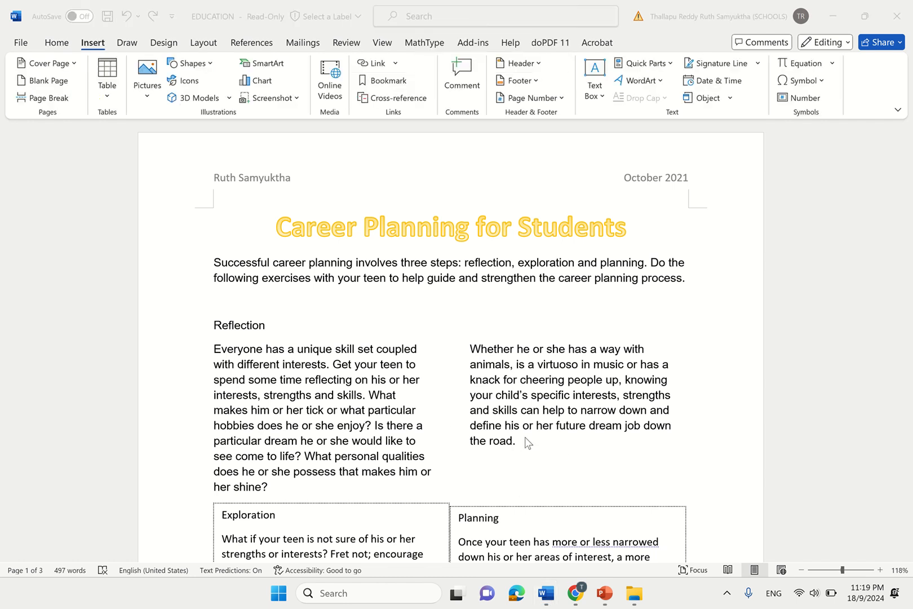
click(532, 442)
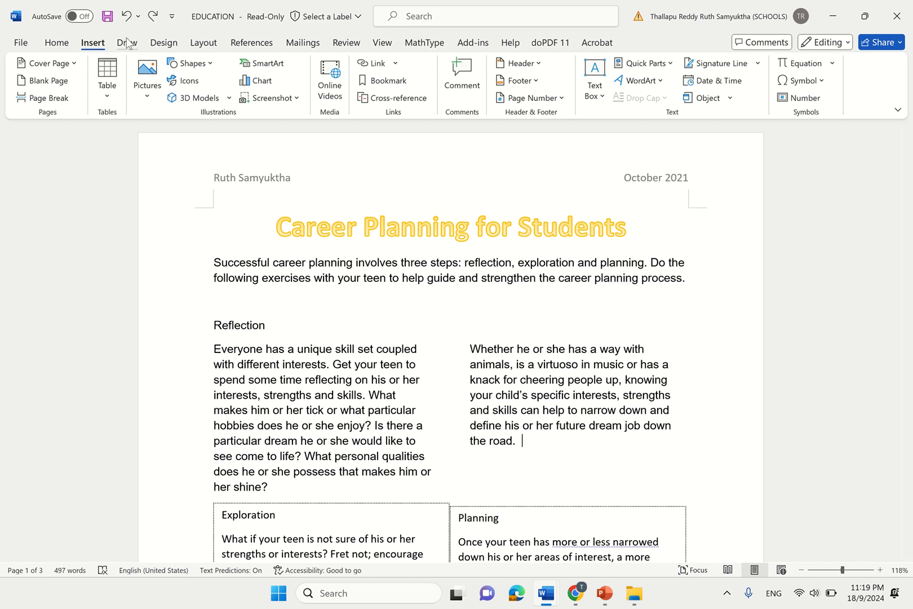
click(148, 88)
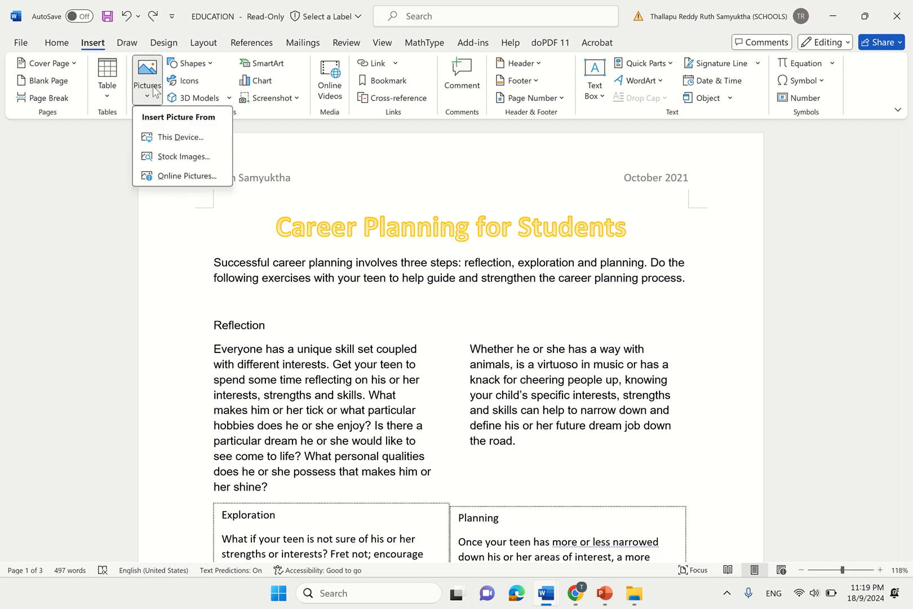
click(94, 46)
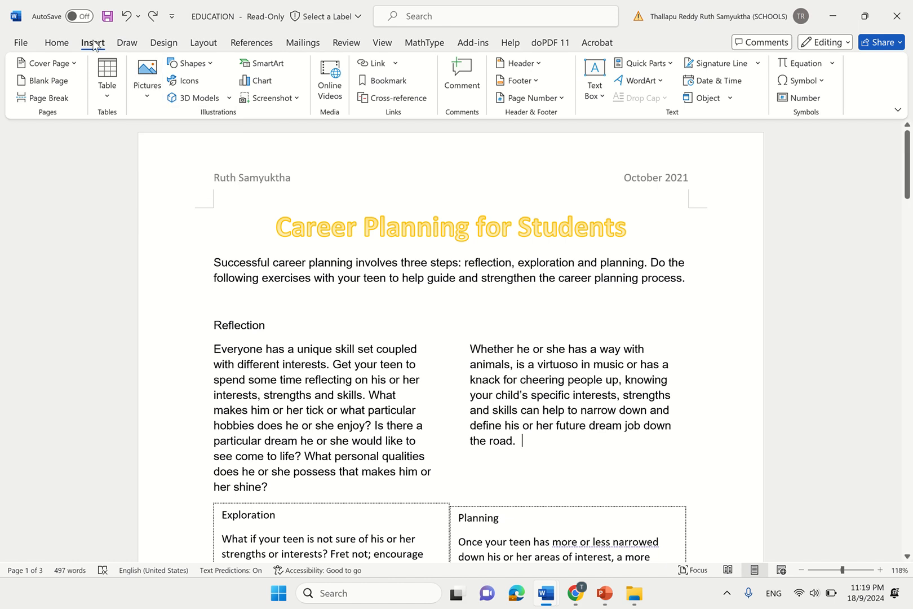
click(149, 90)
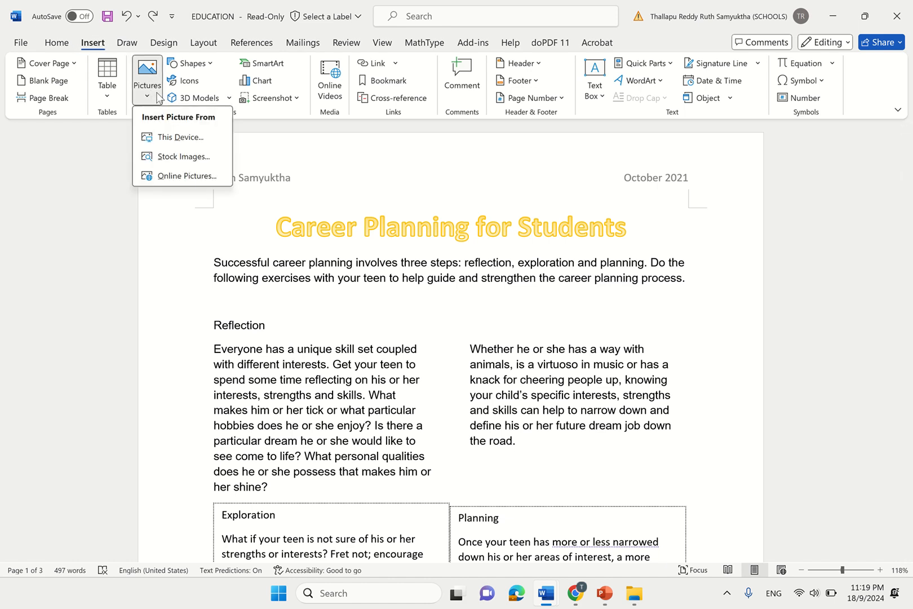
click(179, 138)
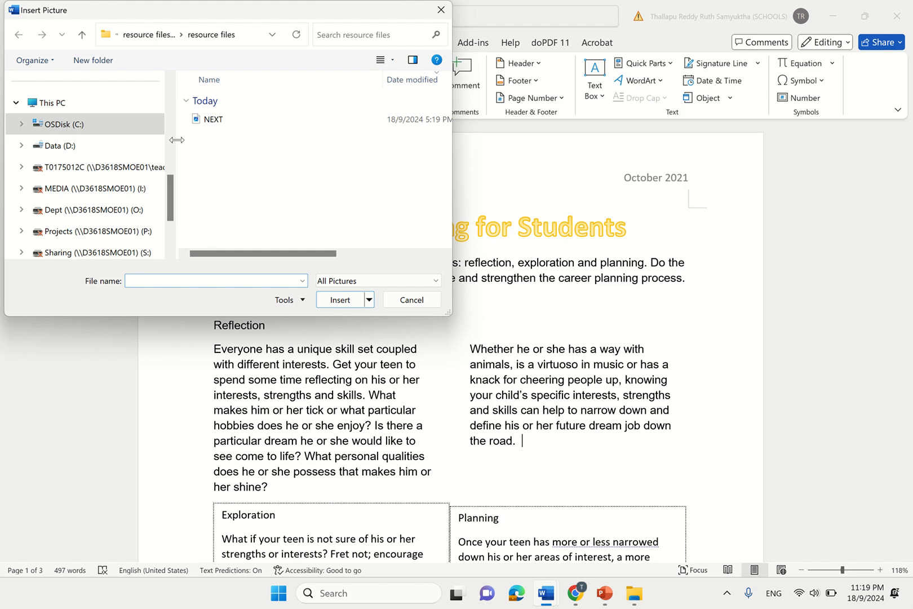
click(220, 127)
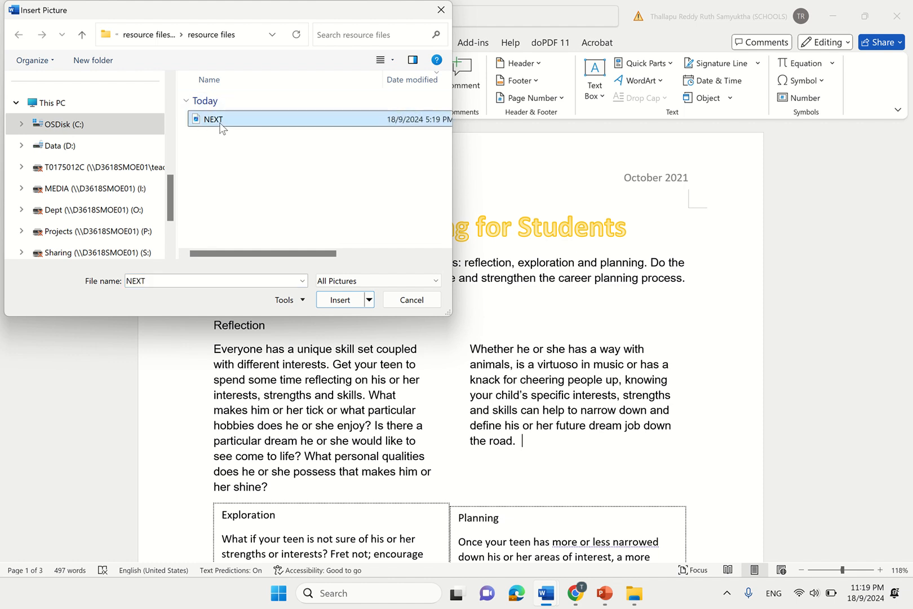
click(357, 299)
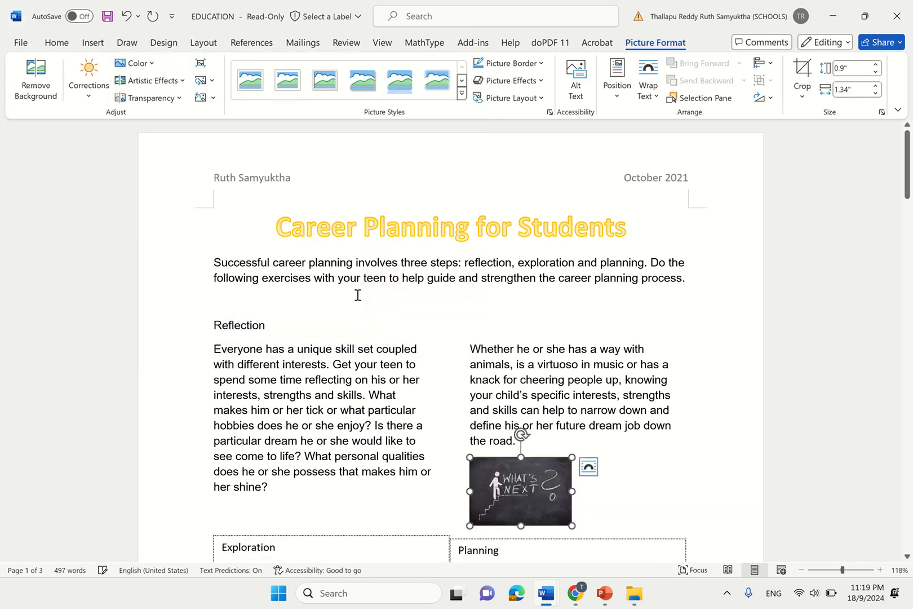
- Bring the Google Docs task sheet back to the front and scroll down to item 12
mouse_move(576, 593)
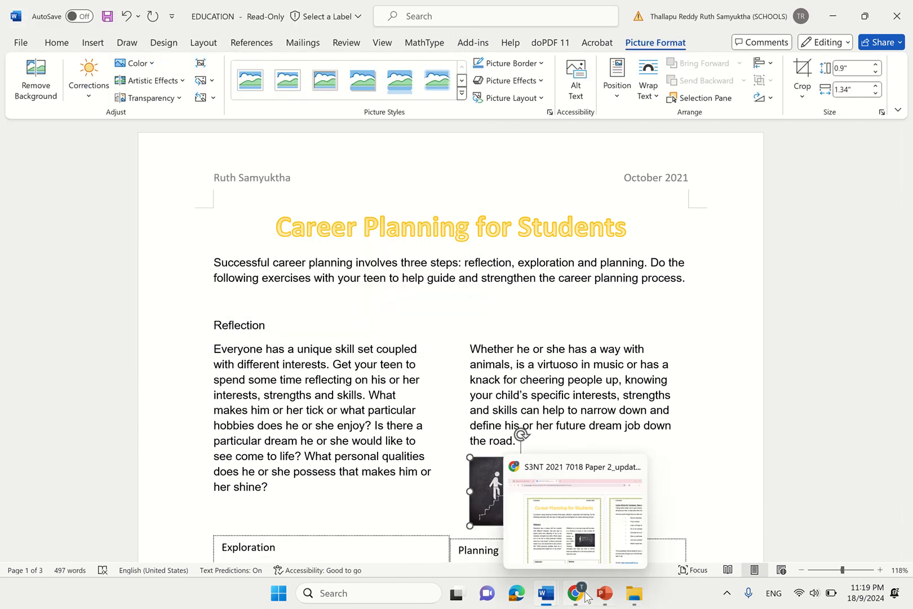
click(586, 530)
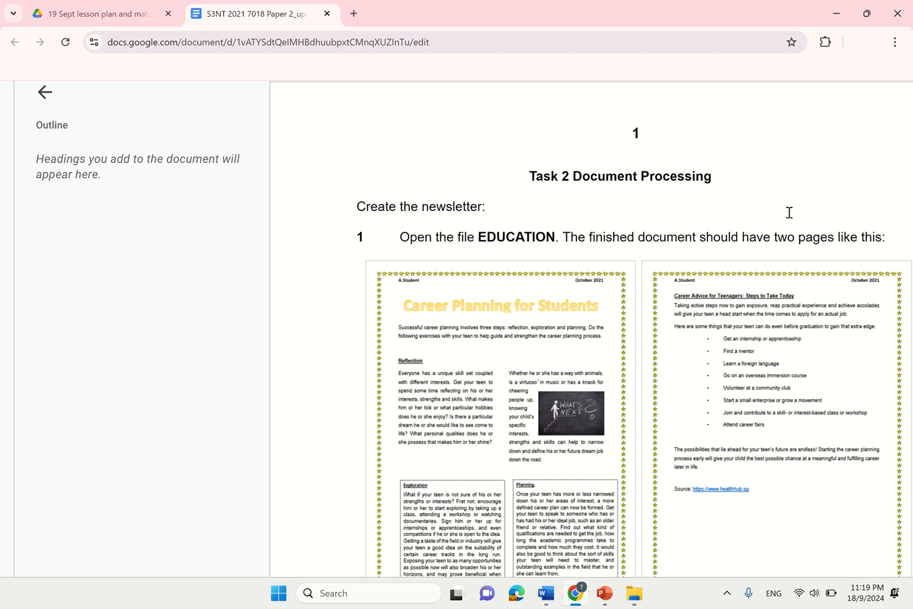
drag(872, 198, 876, 419)
scroll(605, 298, down, 2)
click(607, 297)
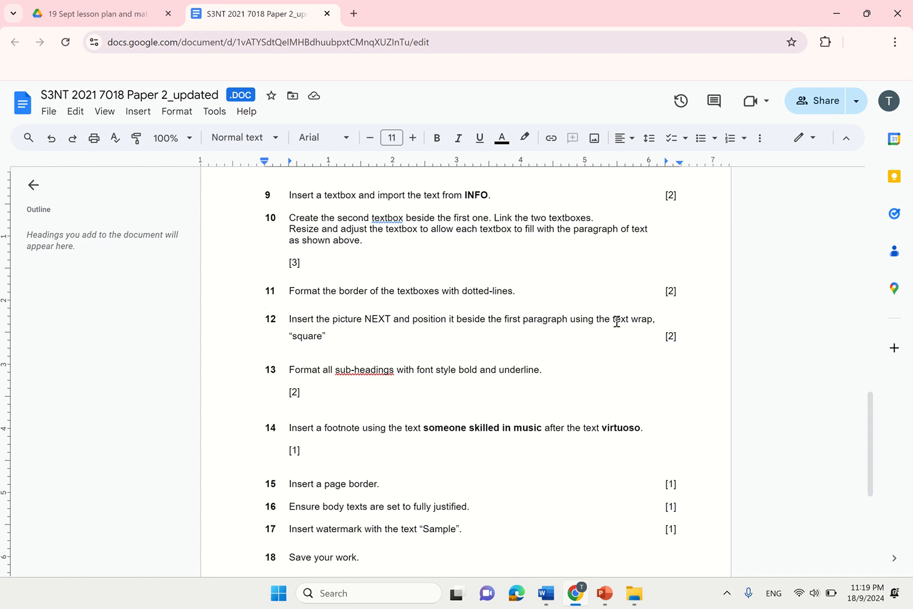
- Highlight item 12's 'text wrap, square' requirement, then return to the sample page with the NEXT picture
drag(616, 321, 324, 335)
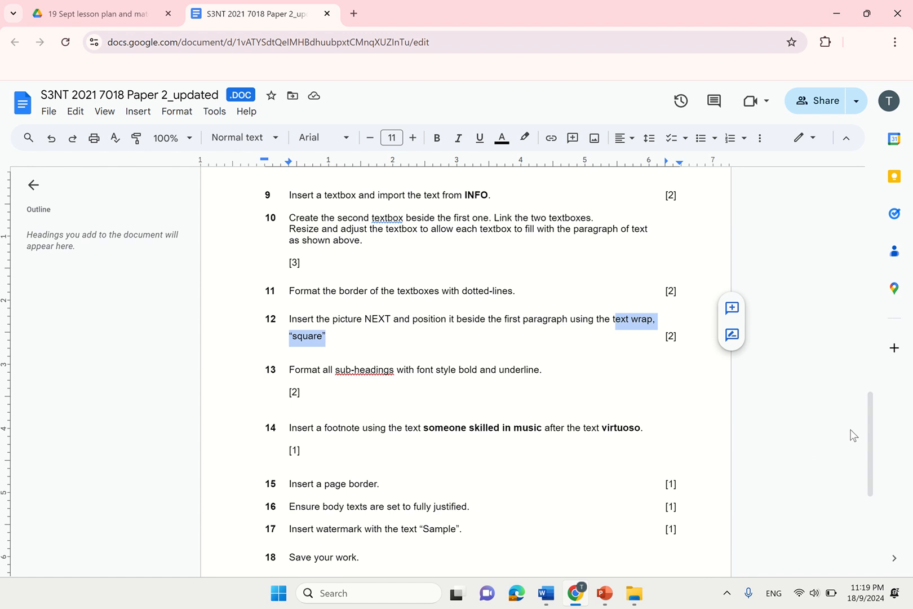
click(789, 434)
drag(871, 432, 862, 234)
scroll(427, 385, up, 3)
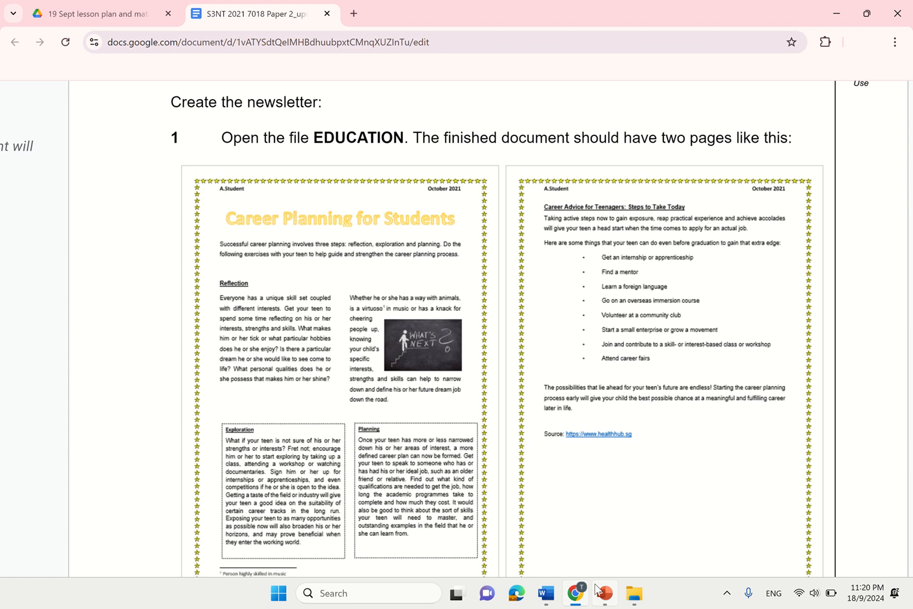
- Switch from the Google Docs task sheet to the EDUCATION newsletter window in Word
mouse_move(554, 603)
mouse_move(584, 587)
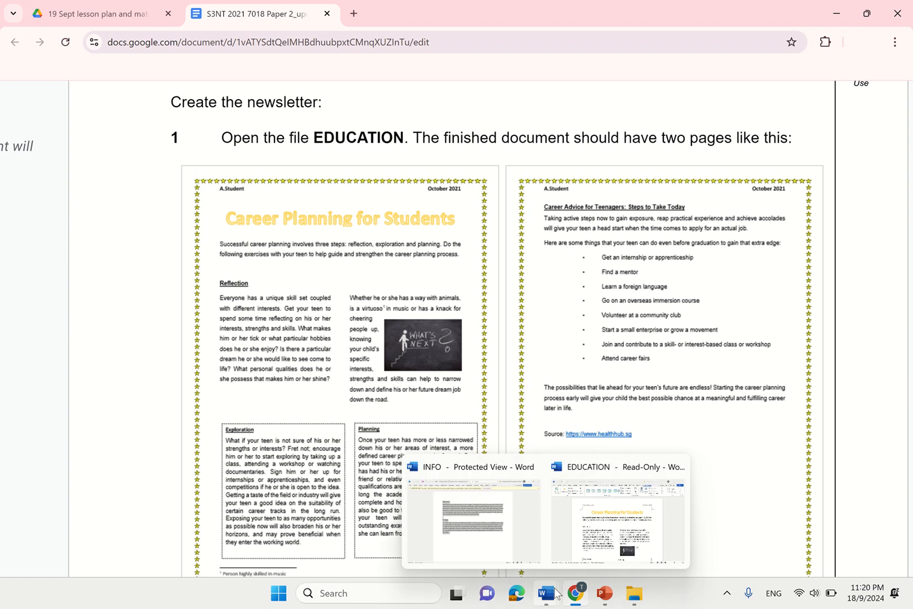
click(618, 524)
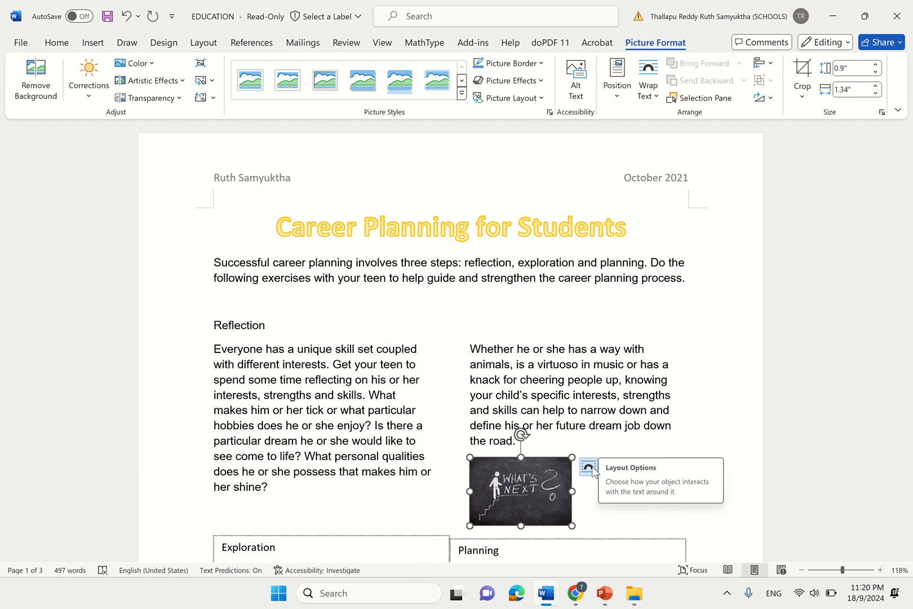
- Give the What's Next picture Square wrapping, move it beside the right-column paragraph, and enlarge it to 1.13" x 1.69"
click(589, 467)
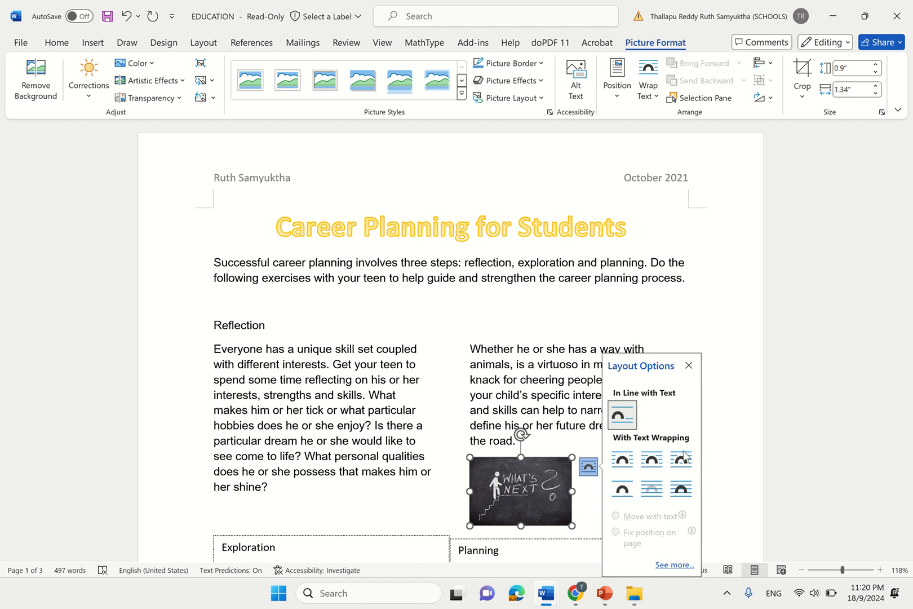
click(625, 461)
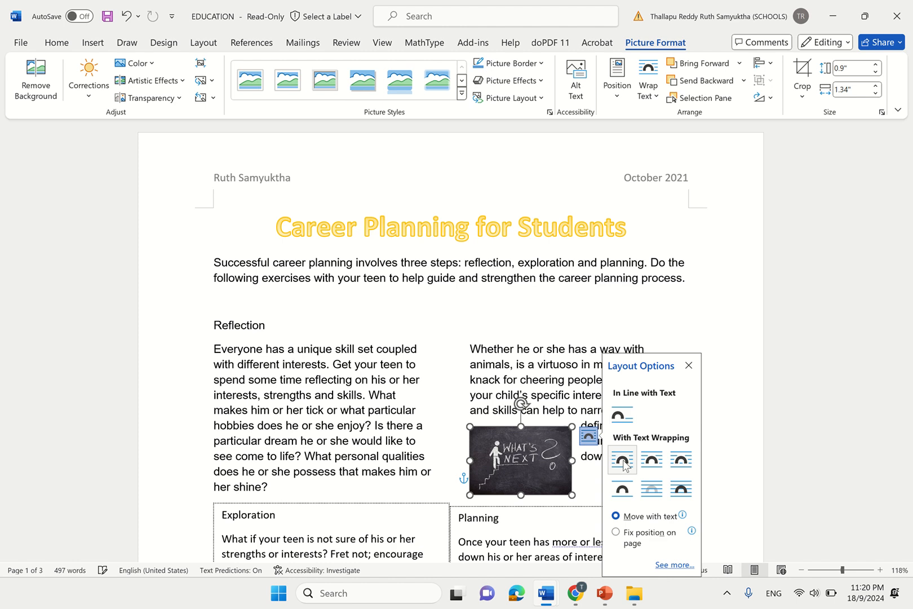
drag(503, 464, 582, 426)
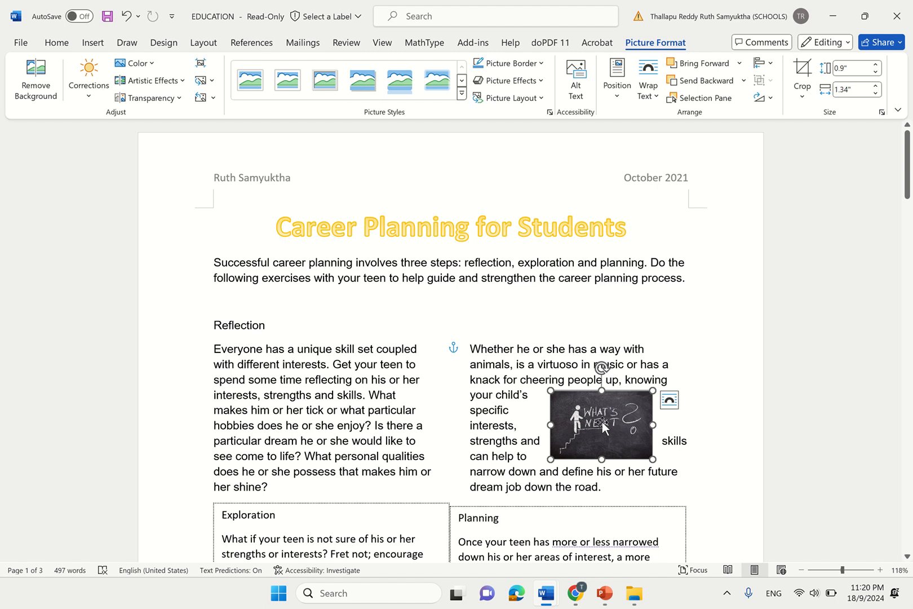
drag(603, 426, 609, 427)
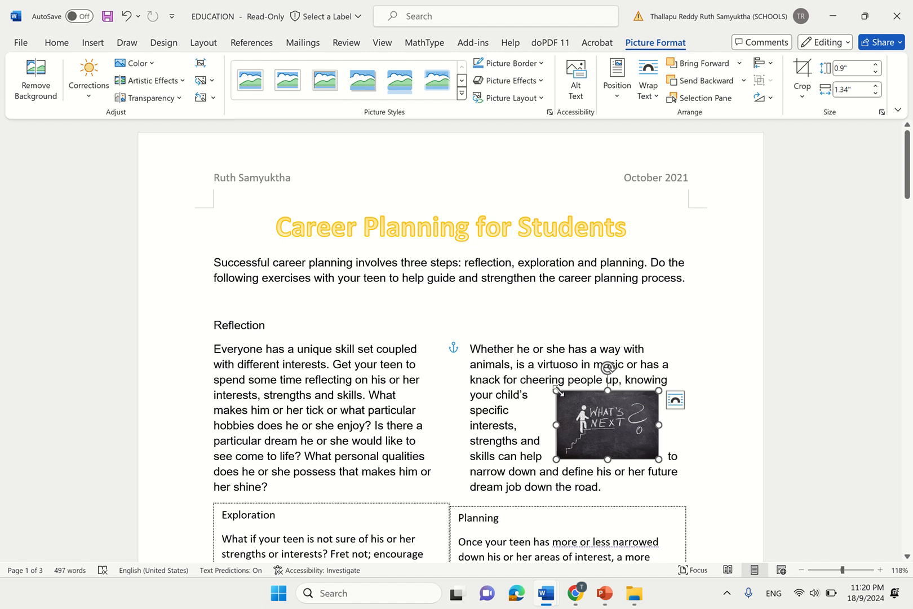
drag(557, 389, 530, 373)
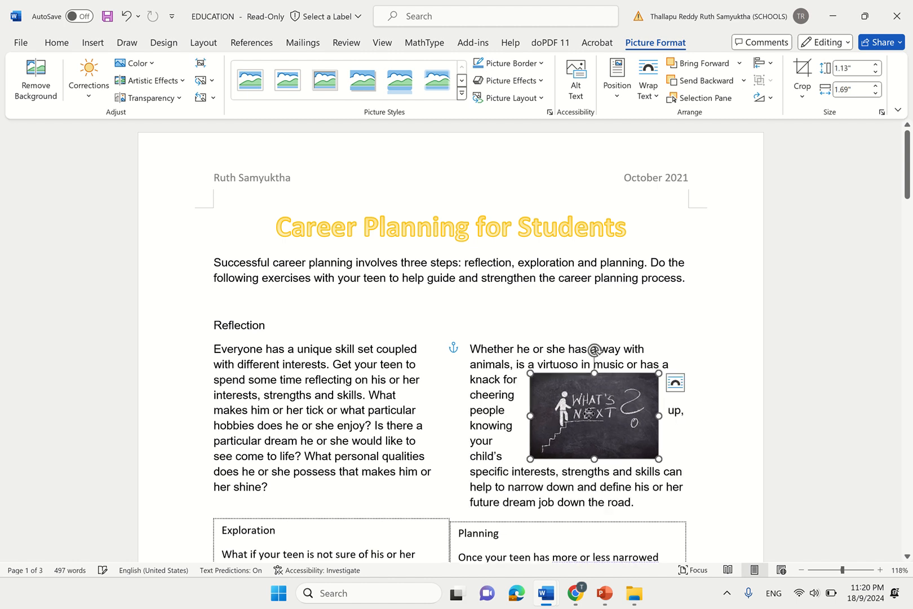
drag(589, 413, 595, 420)
- Compare against the example newsletter, then return to the EDUCATION document and deselect the picture
click(574, 594)
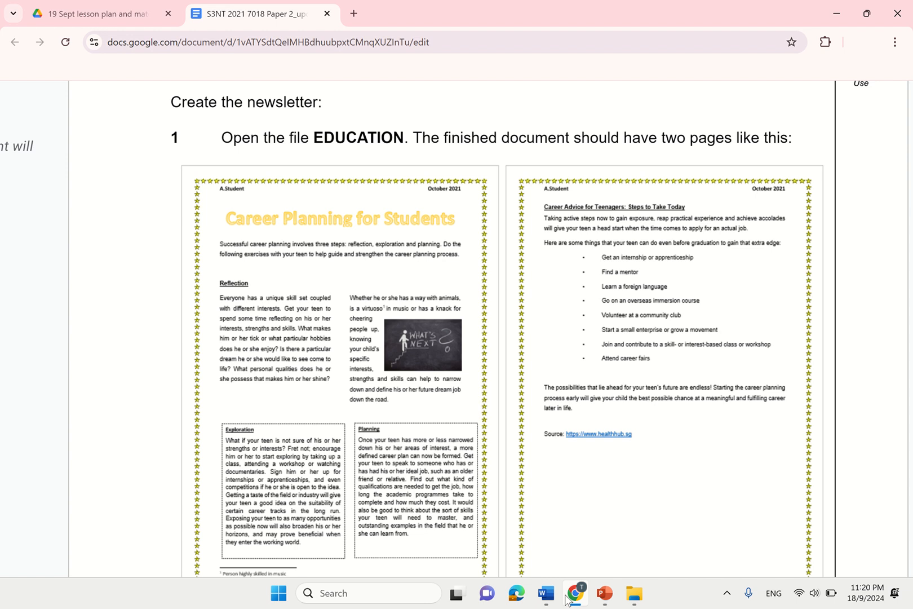
mouse_move(546, 593)
click(637, 523)
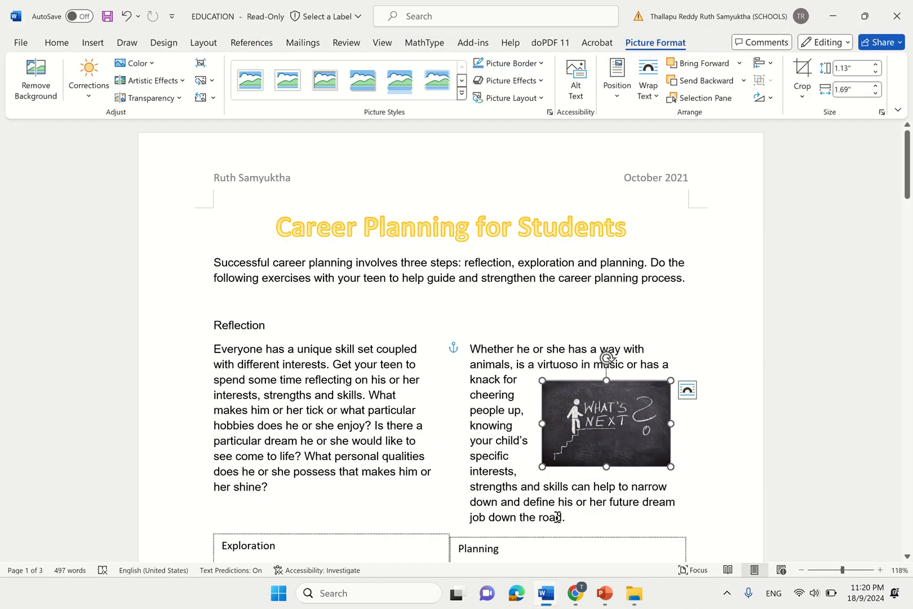
click(794, 362)
drag(908, 195, 910, 271)
- Find task 13 on the task sheet and highlight its bold, underlined sub-headings instruction
mouse_move(581, 603)
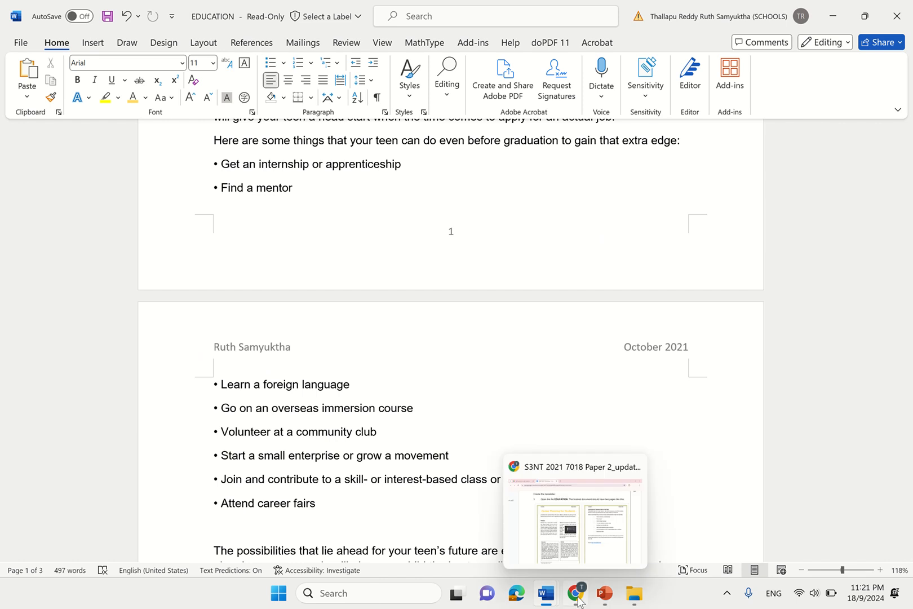
mouse_move(618, 500)
click(614, 520)
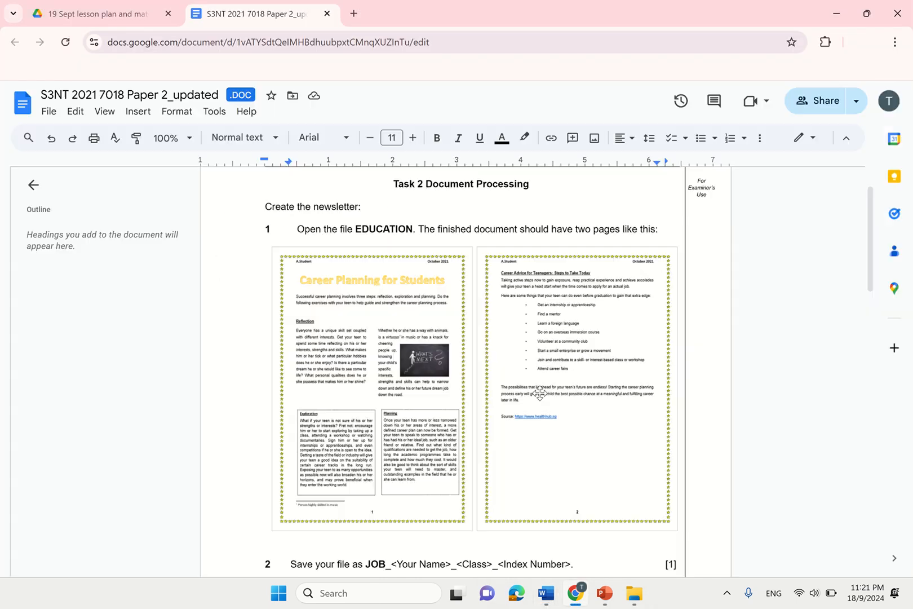
drag(868, 206, 889, 453)
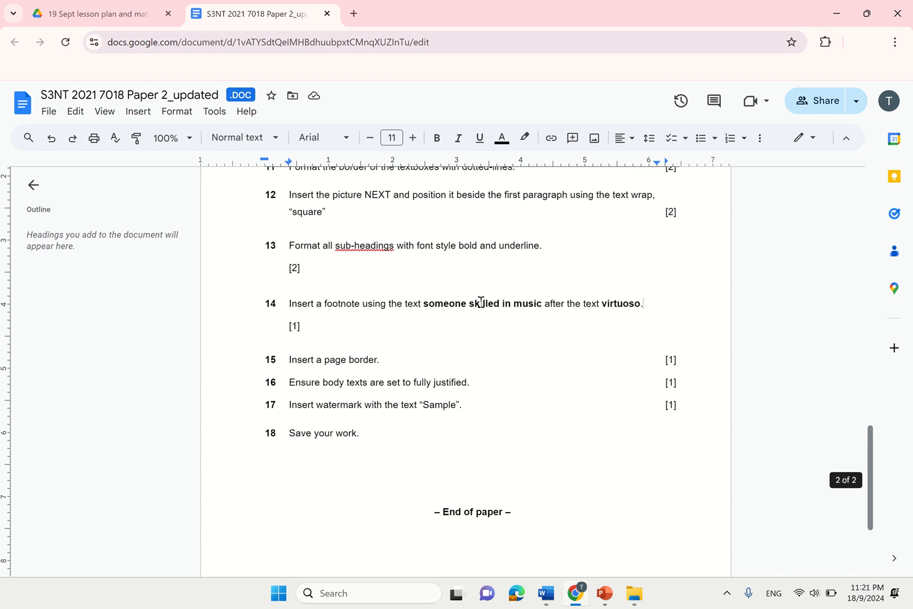
drag(302, 247, 554, 253)
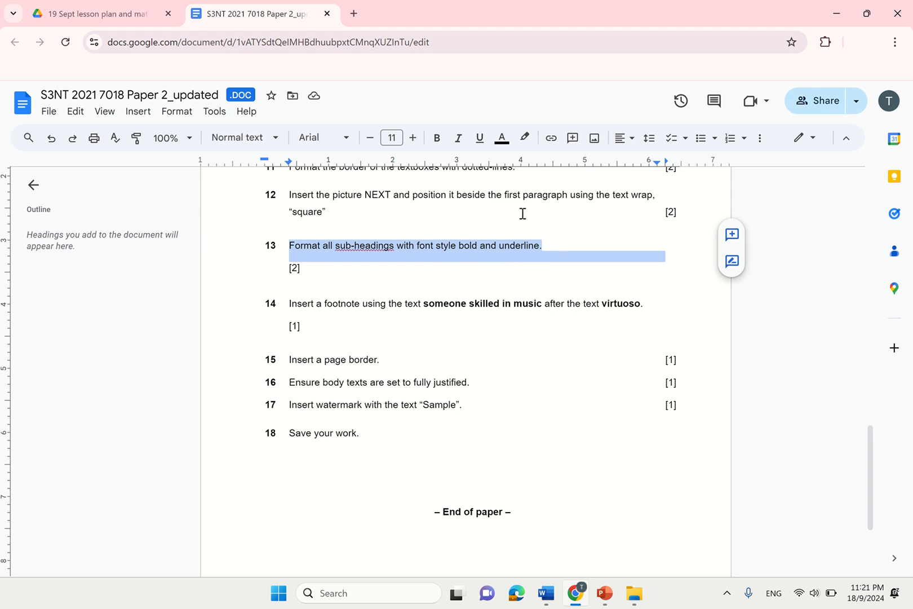
scroll(873, 446, up, 20)
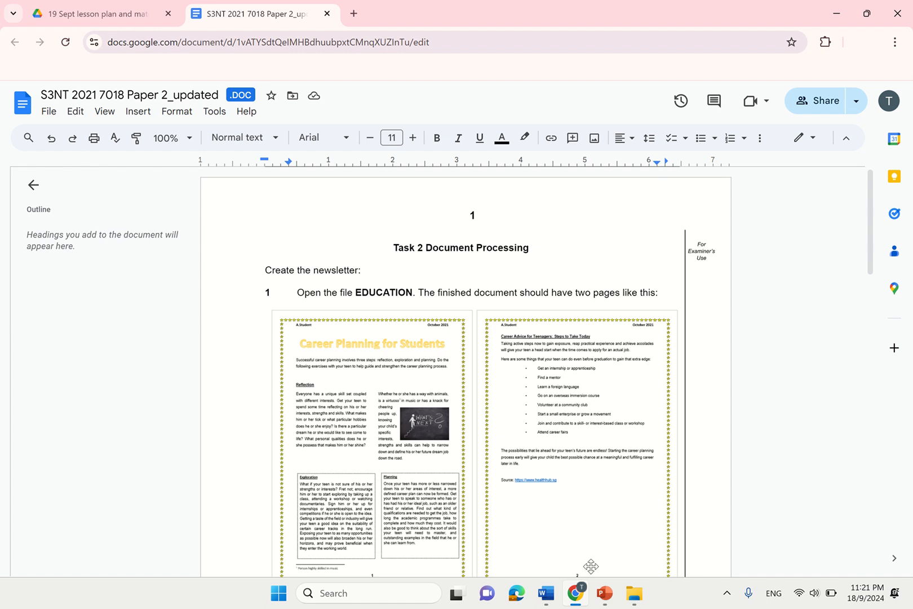
- Go back to the EDUCATION document in Word
mouse_move(556, 596)
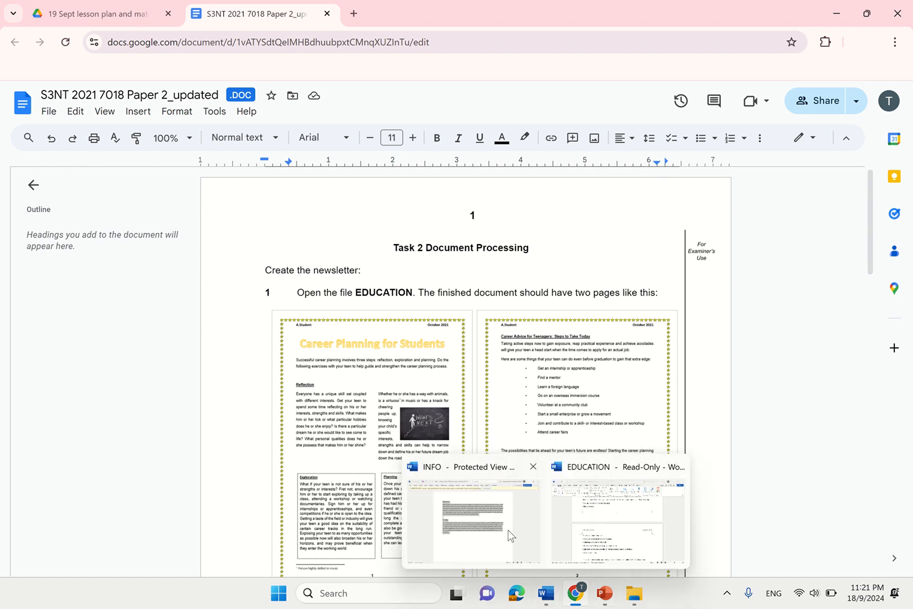
click(598, 519)
drag(909, 282, 908, 165)
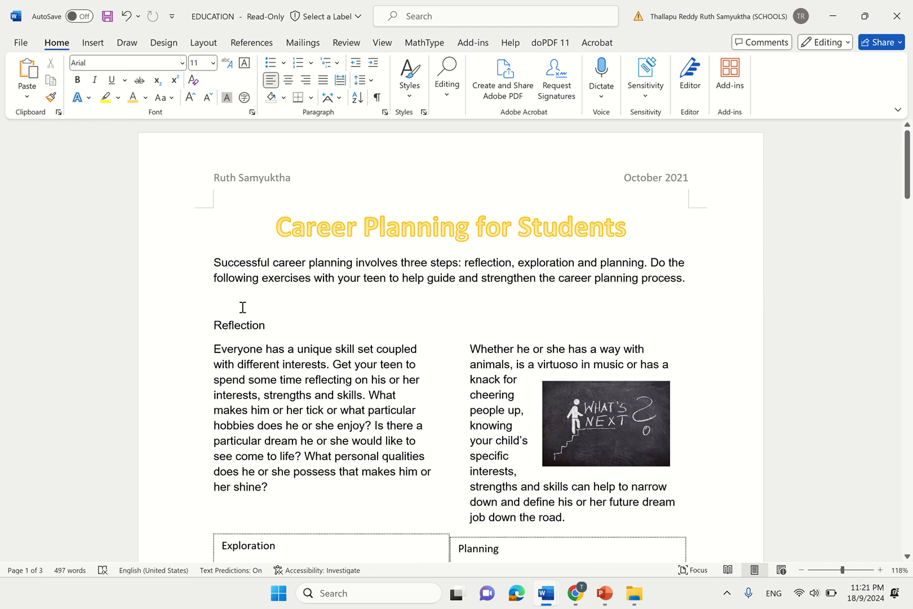
- Locate the Reflection, Exploration, Planning and Career Advice for Teenagers sub-headings by selecting them
double_click(216, 323)
double_click(225, 547)
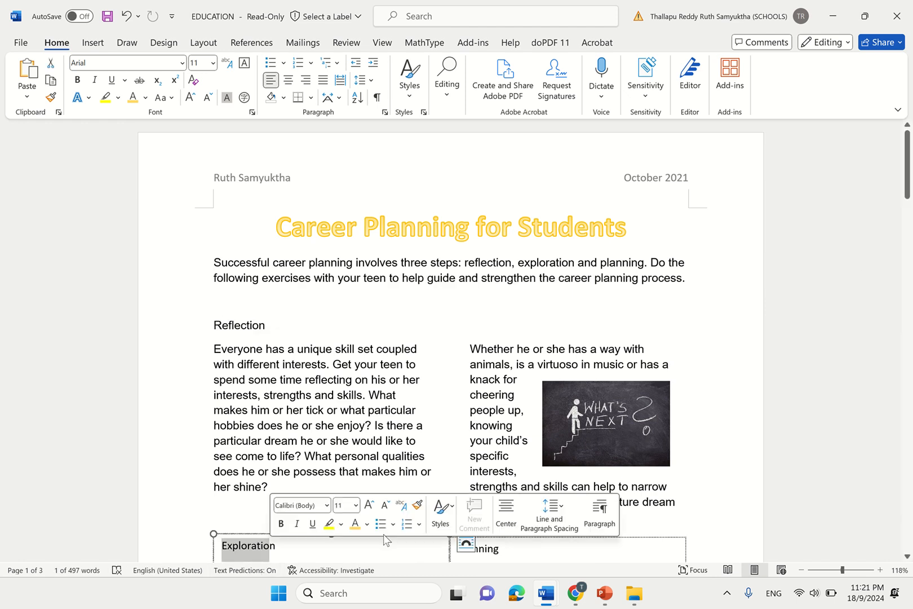
double_click(468, 550)
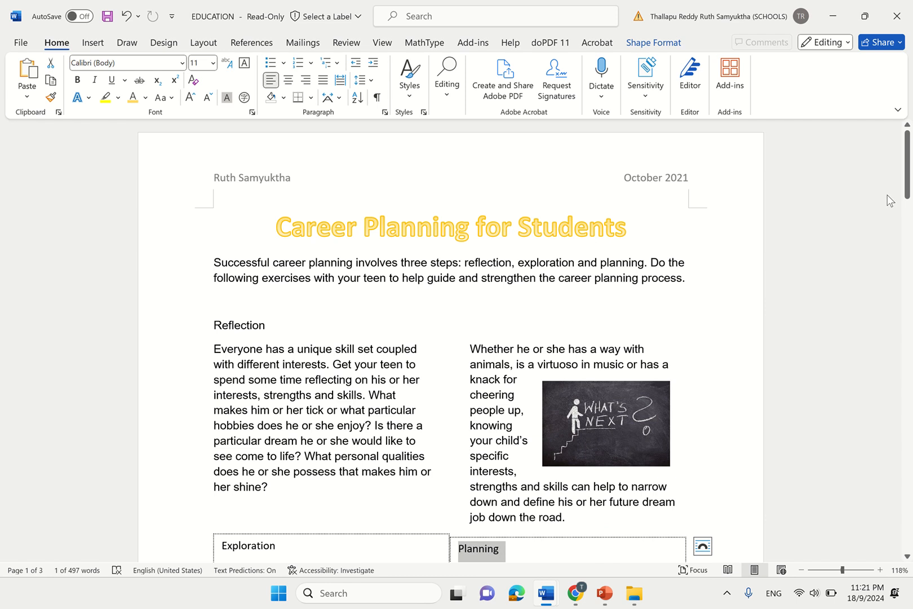
key(Escape)
drag(909, 198, 910, 237)
scroll(909, 293, up, 5)
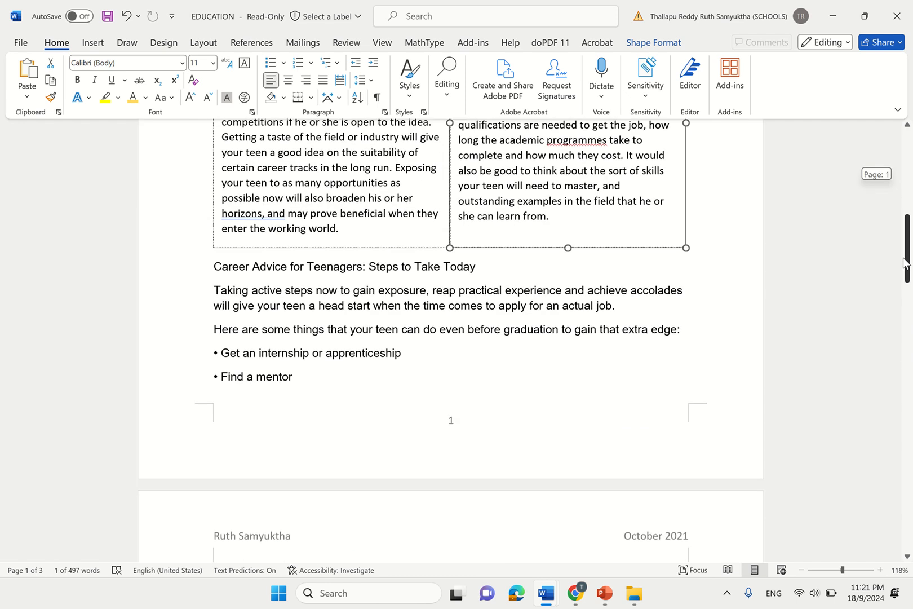
click(304, 355)
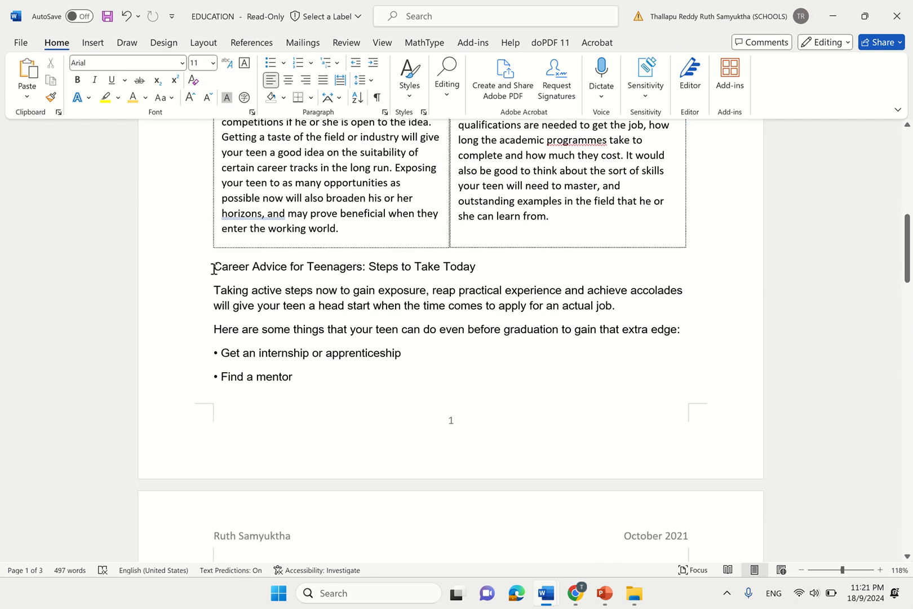
drag(412, 243, 494, 270)
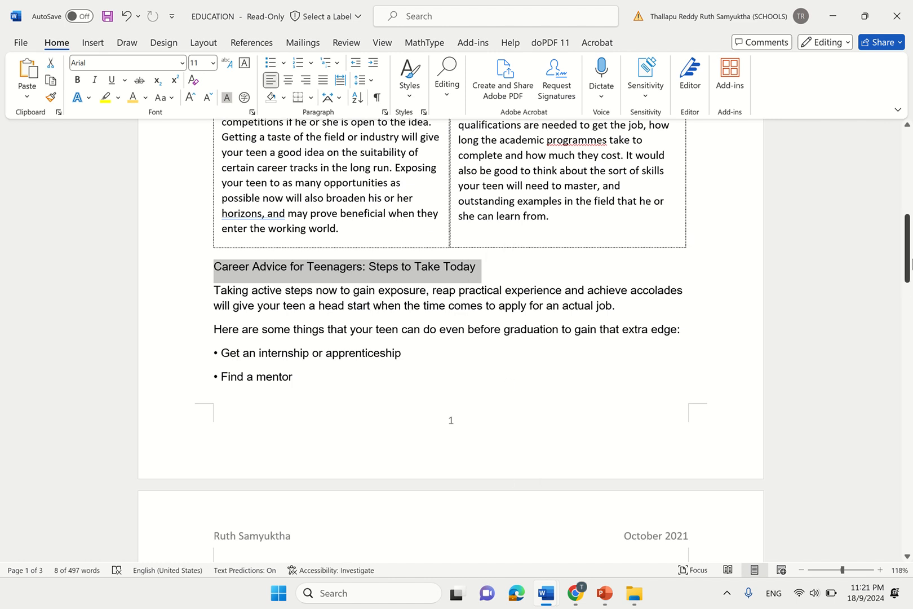
drag(908, 248, 907, 164)
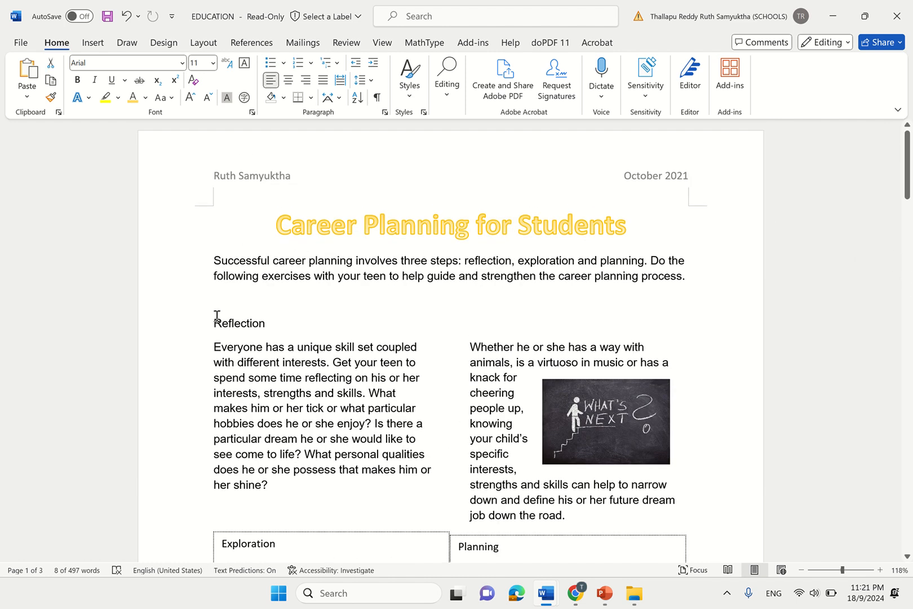
- Make the Reflection sub-heading bold and underlined
drag(212, 320, 269, 328)
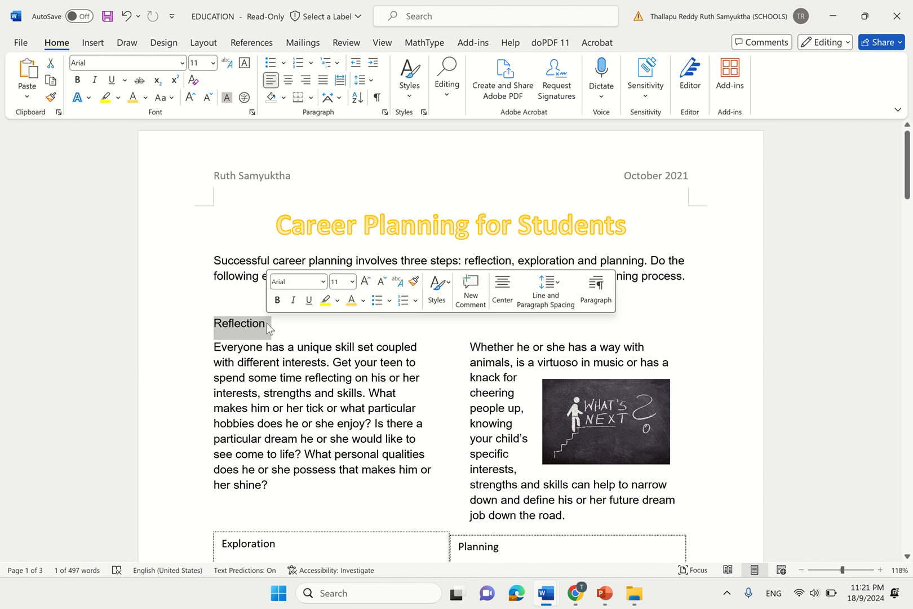
key(ctrl+b)
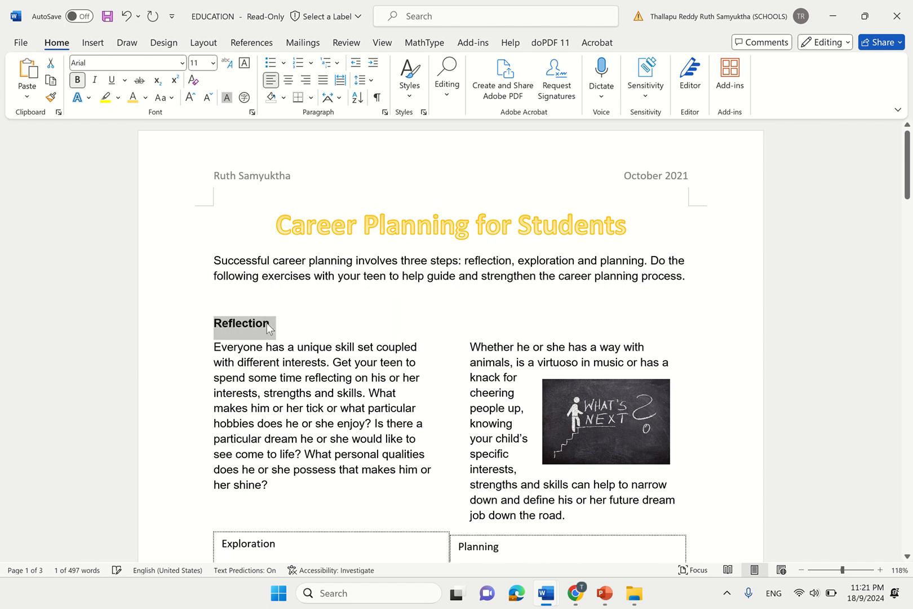
click(108, 80)
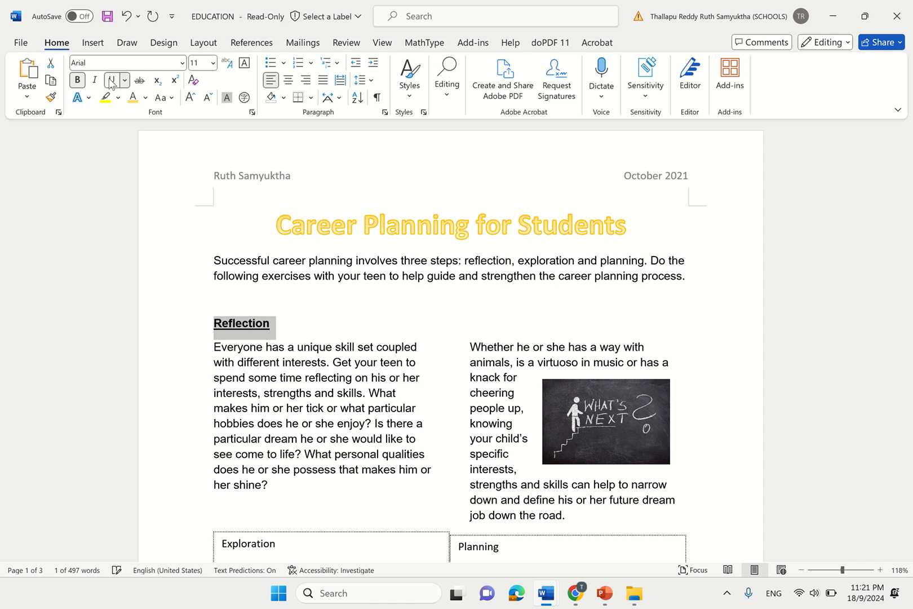
click(77, 79)
click(77, 80)
click(380, 362)
- Bold and underline the Exploration and Planning sub-headings
drag(907, 189, 907, 248)
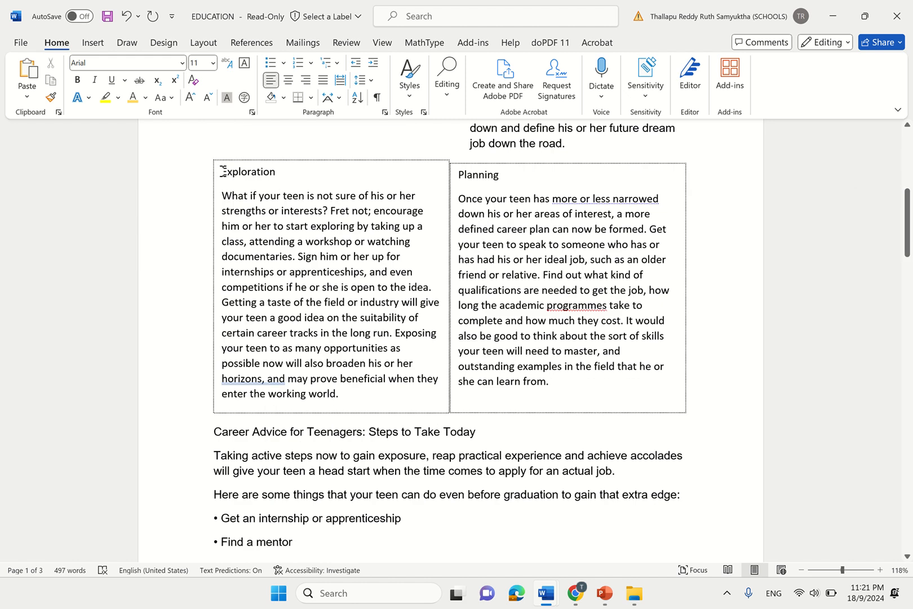
drag(223, 171, 283, 175)
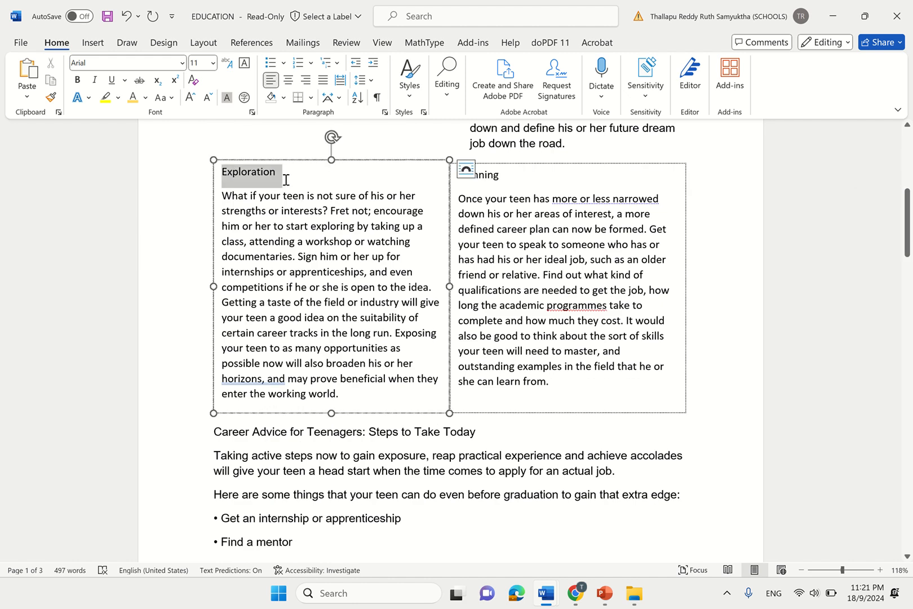
click(77, 79)
click(111, 79)
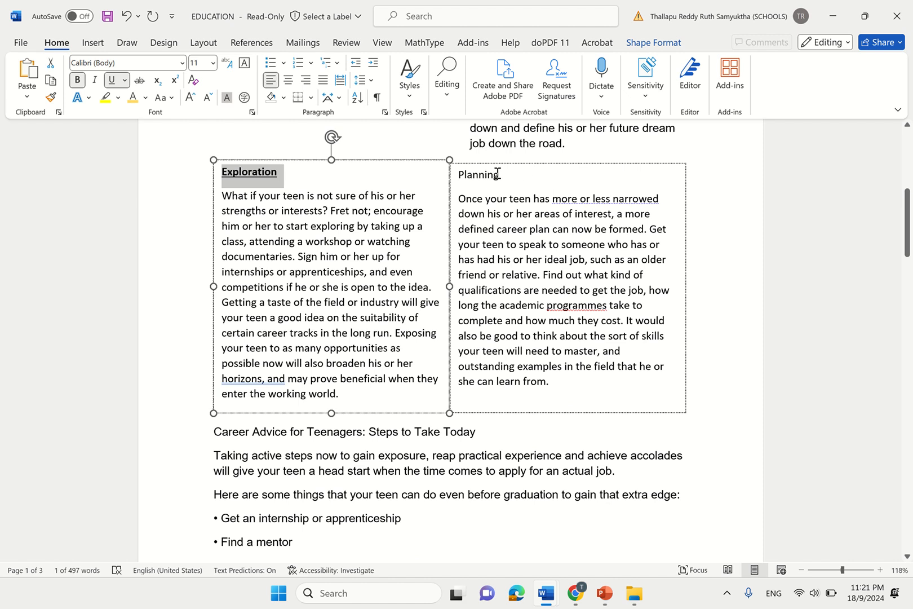
drag(499, 174, 459, 174)
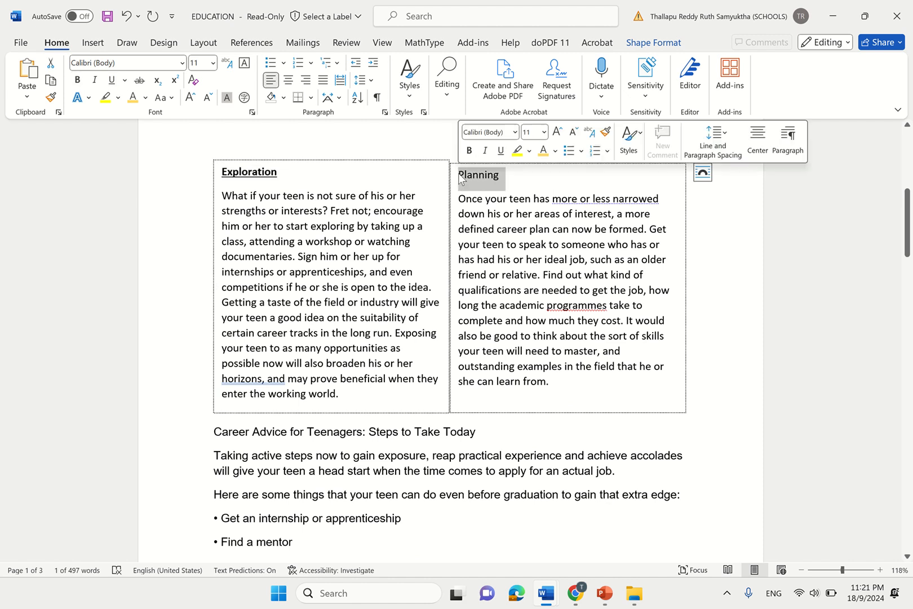
click(111, 79)
click(78, 80)
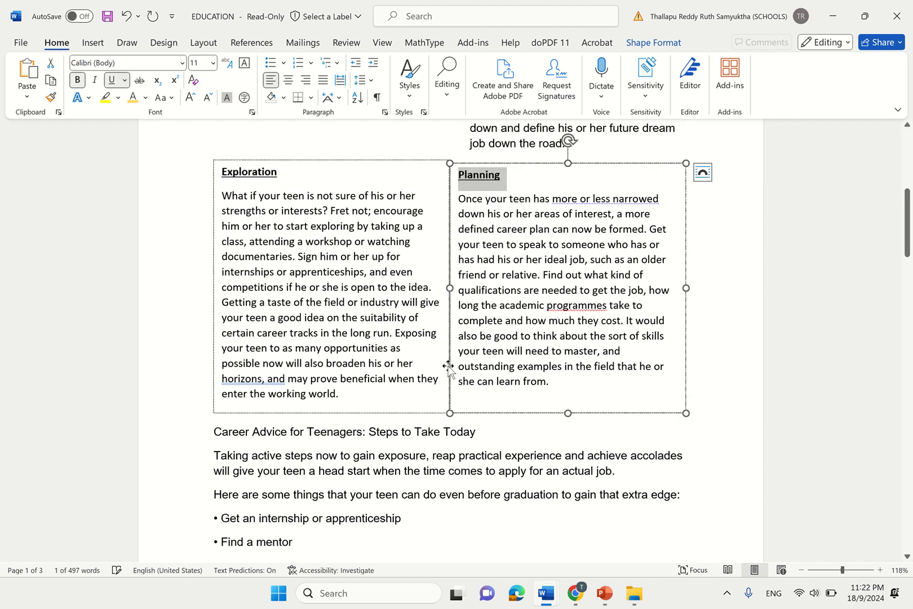
- Bold and underline the Career Advice for Teenagers sub-heading, then switch to the Google Docs task sheet
drag(485, 432, 219, 434)
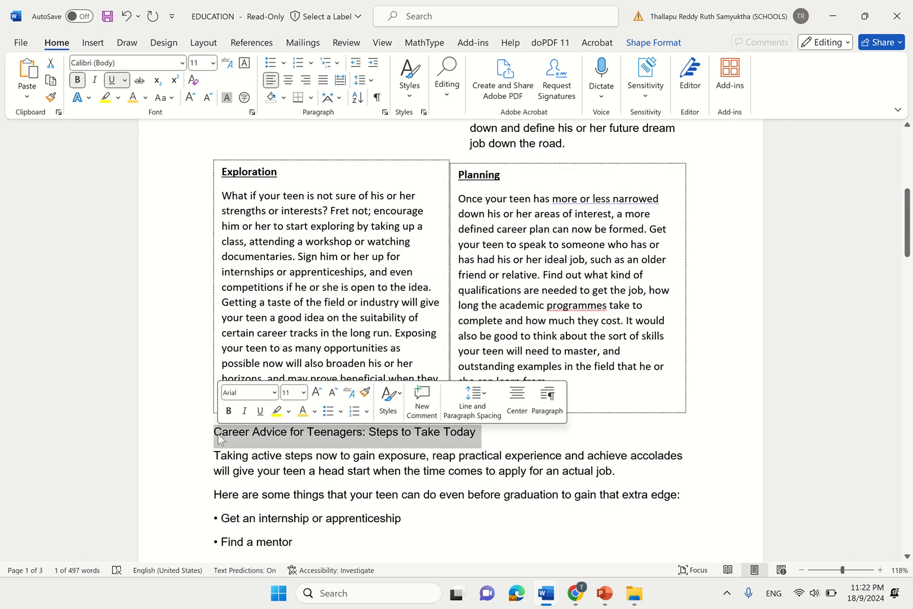
click(77, 80)
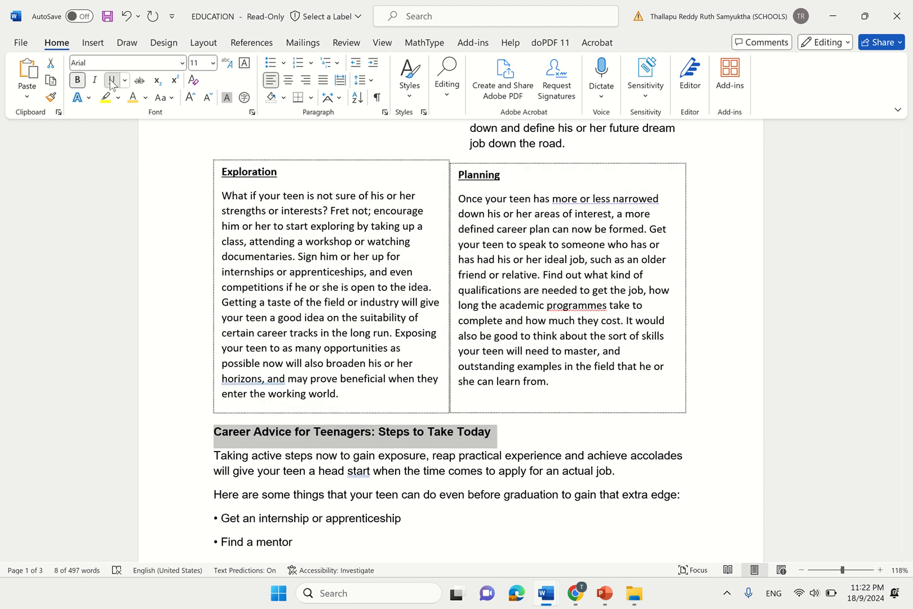
click(112, 80)
mouse_move(561, 591)
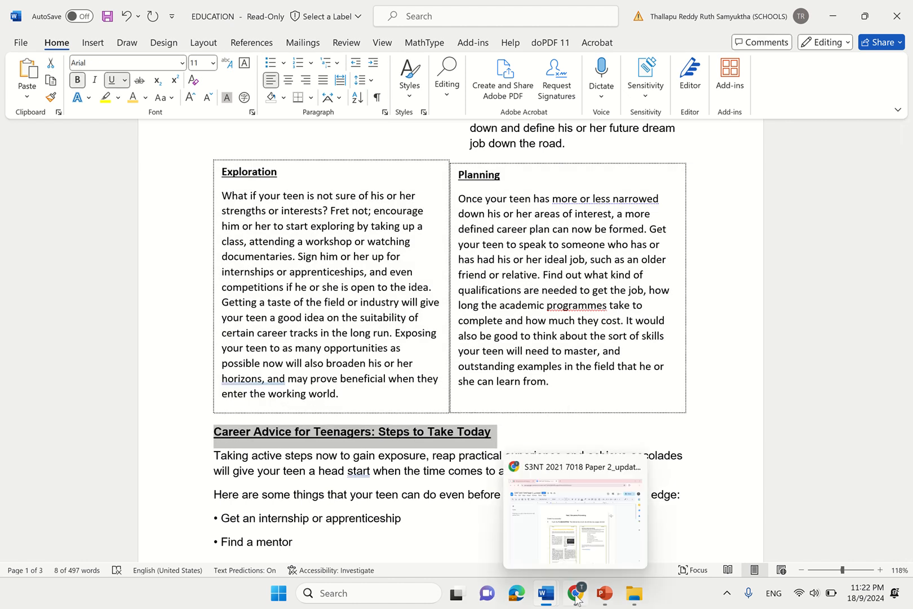
click(583, 561)
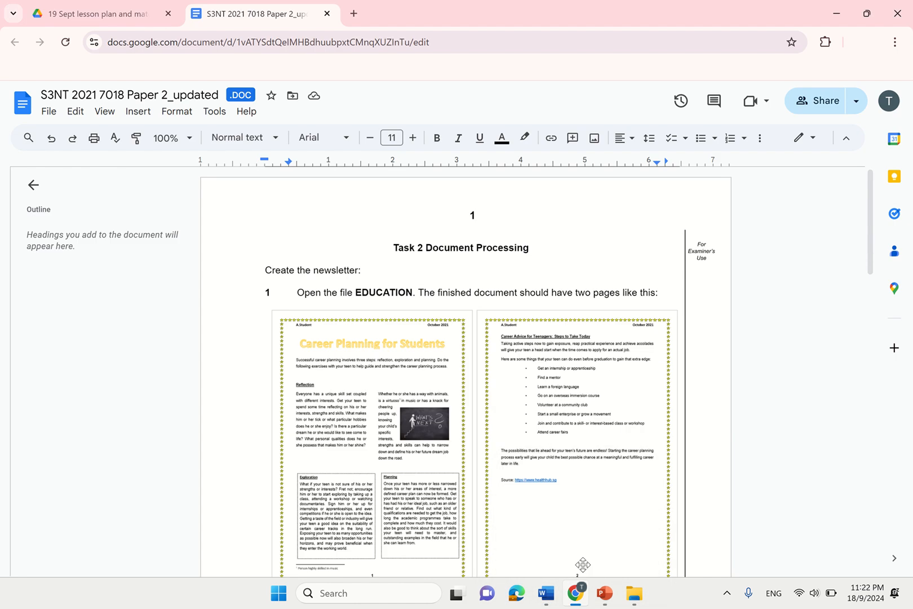
- Scroll to question 14 and highlight its footnote instruction for the word virtuoso
scroll(301, 398, up, 5)
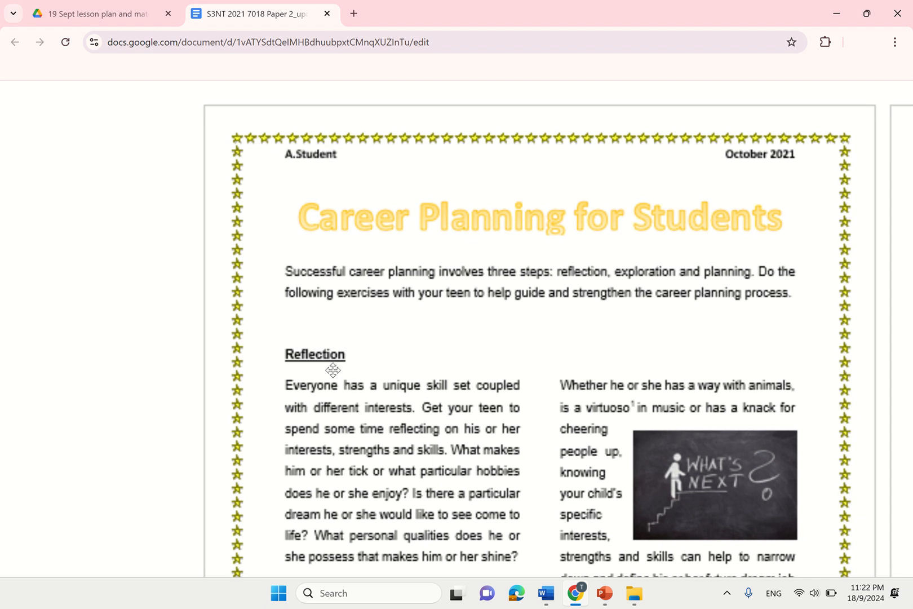
scroll(346, 406, down, 5)
scroll(316, 475, up, 3)
scroll(548, 487, down, 5)
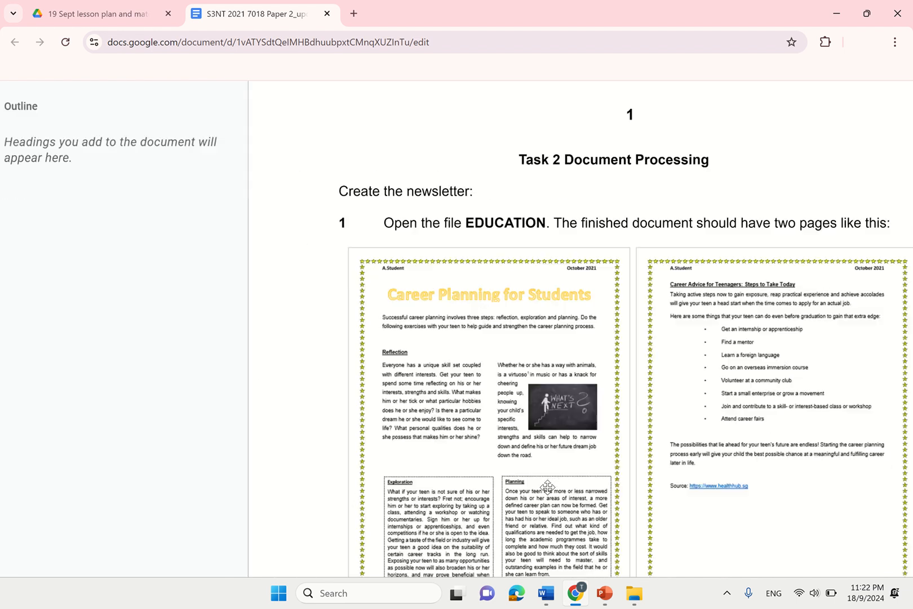
scroll(555, 338, up, 5)
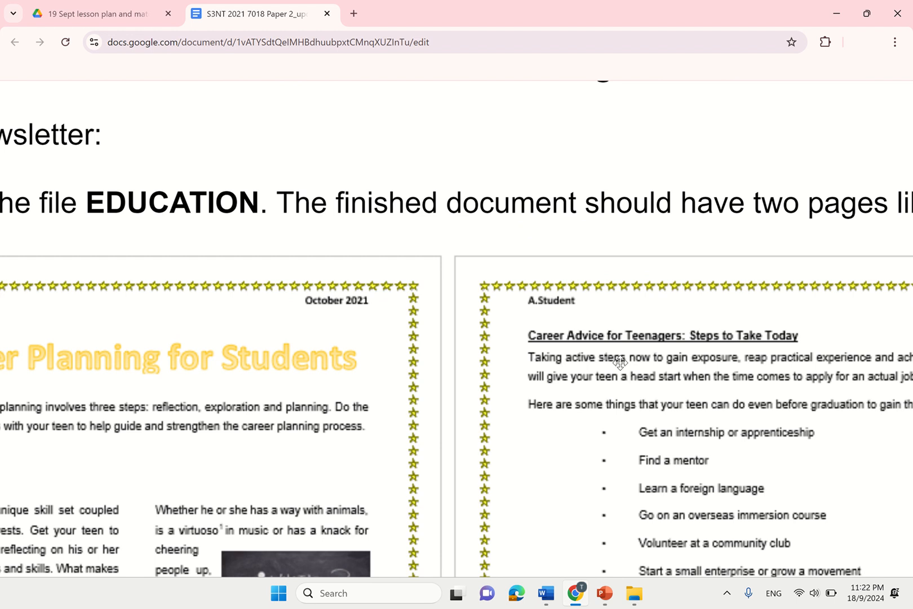
scroll(617, 360, down, 3)
scroll(619, 362, down, 3)
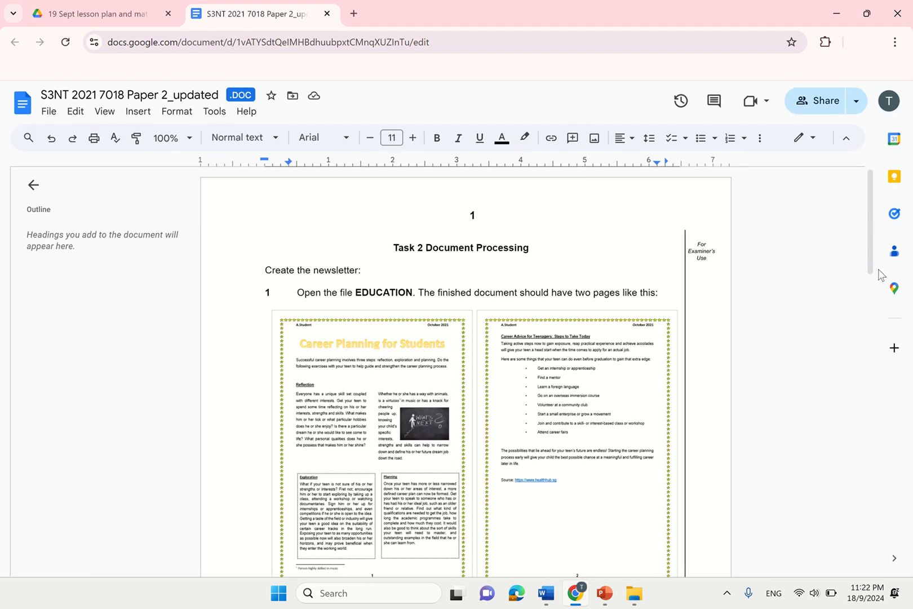
drag(876, 245, 899, 479)
click(428, 404)
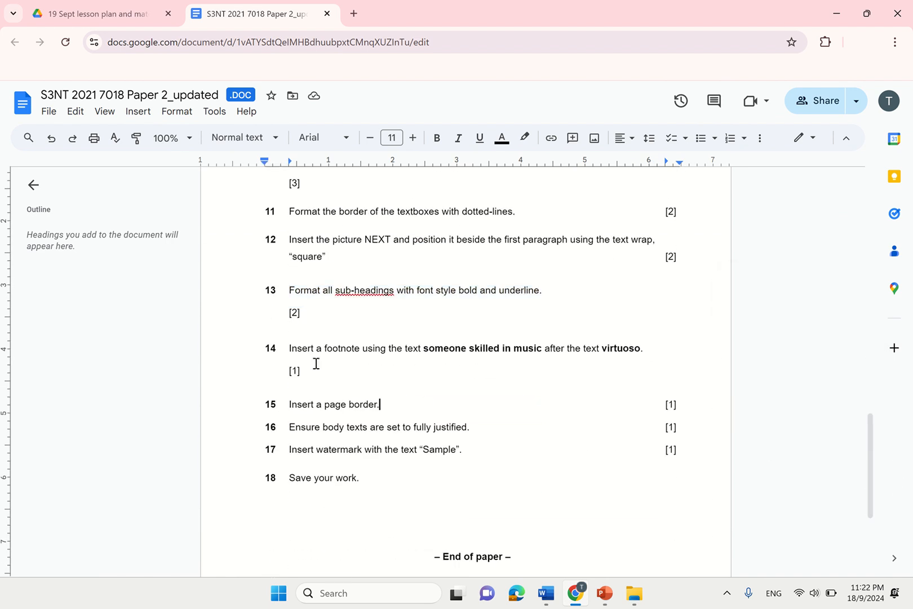
drag(287, 345, 530, 347)
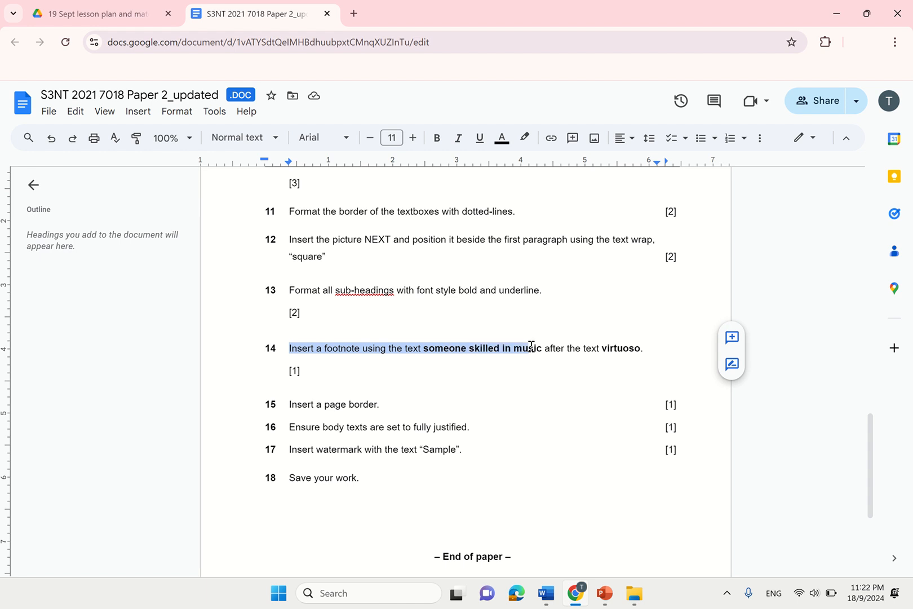
click(531, 346)
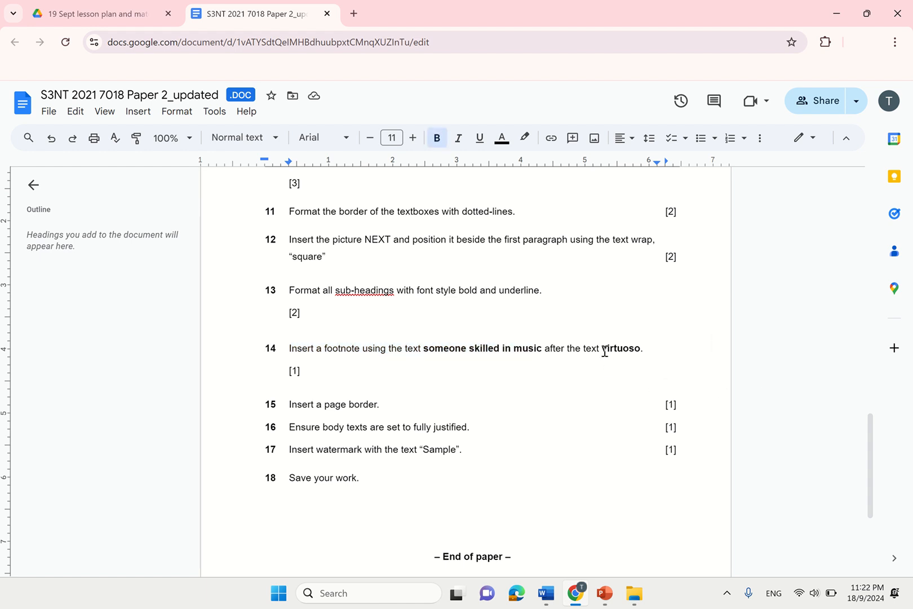
drag(604, 349, 642, 349)
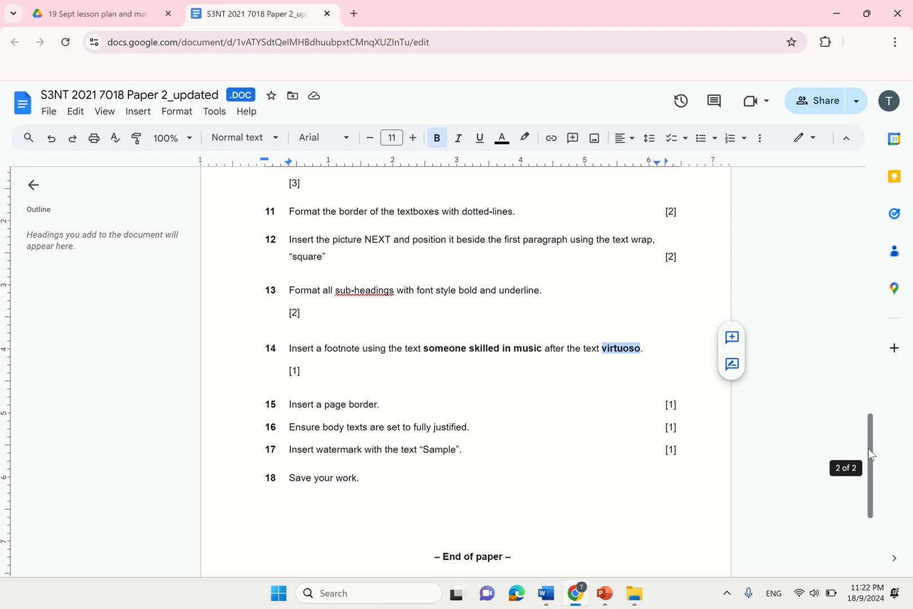
- Examine the sample page's footnote, then return to the EDUCATION newsletter in Word
drag(868, 448, 844, 250)
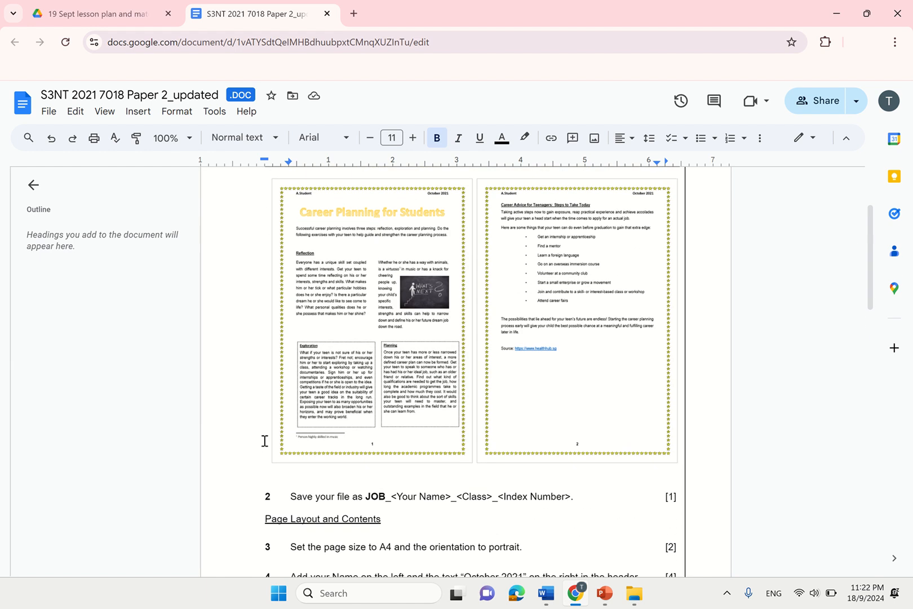
scroll(324, 444, up, 5)
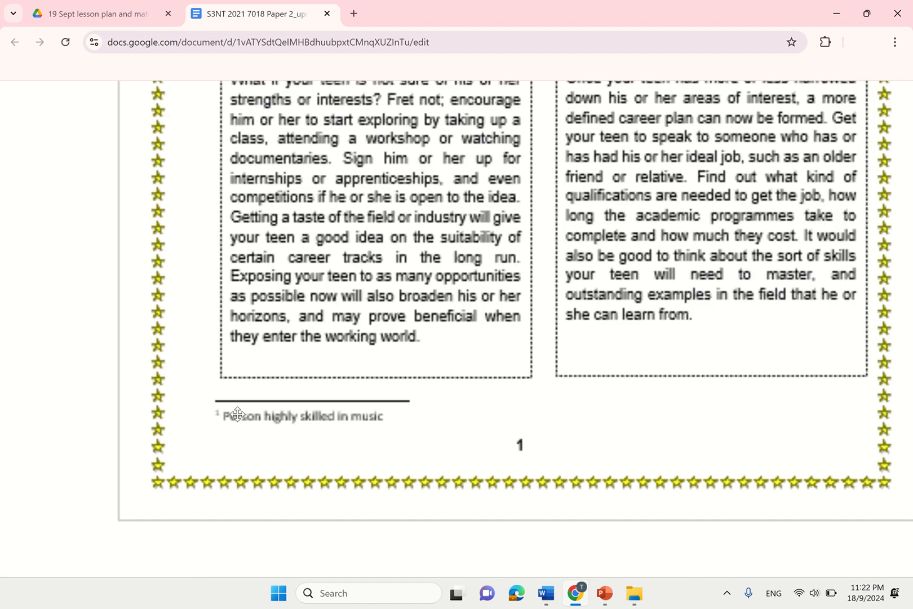
scroll(355, 372, down, 5)
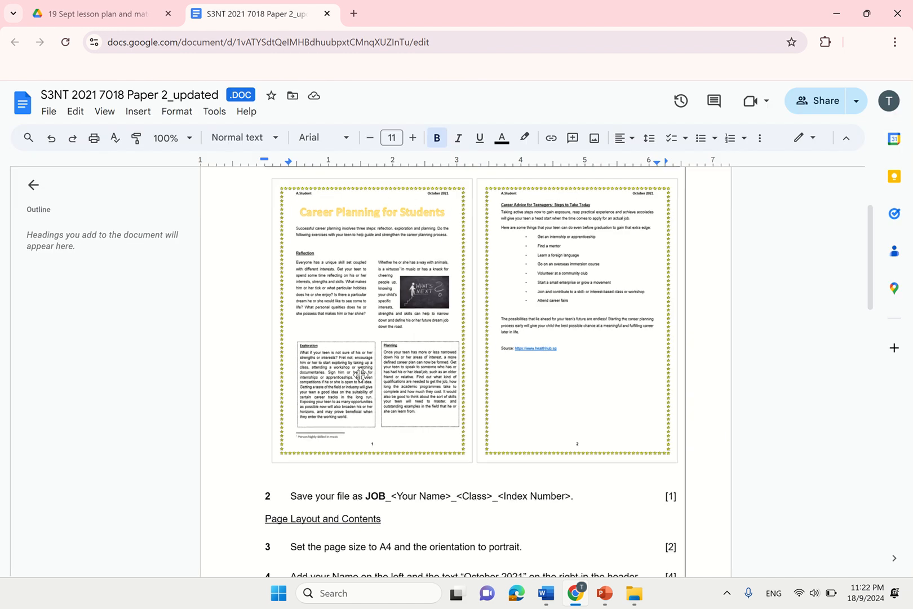
scroll(332, 452, up, 5)
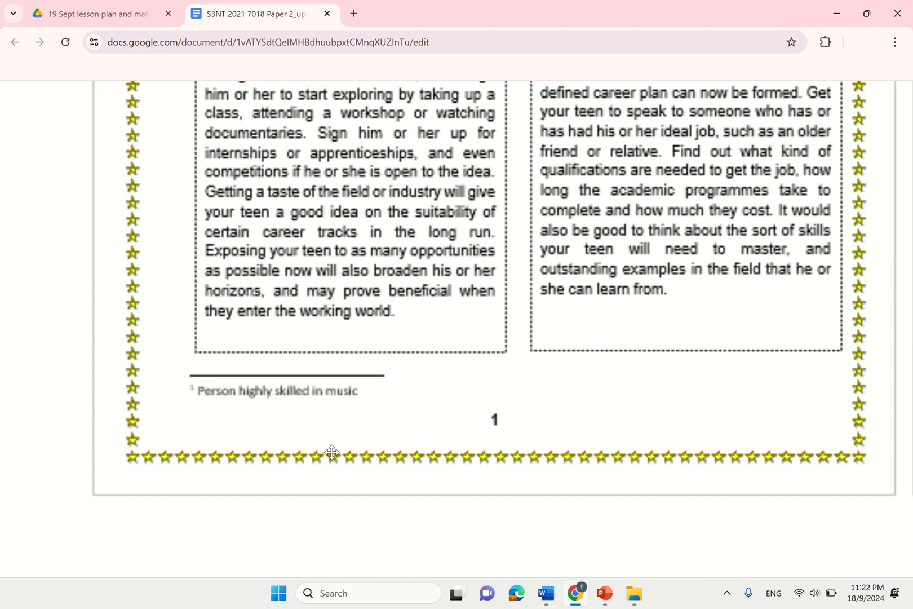
scroll(332, 452, down, 5)
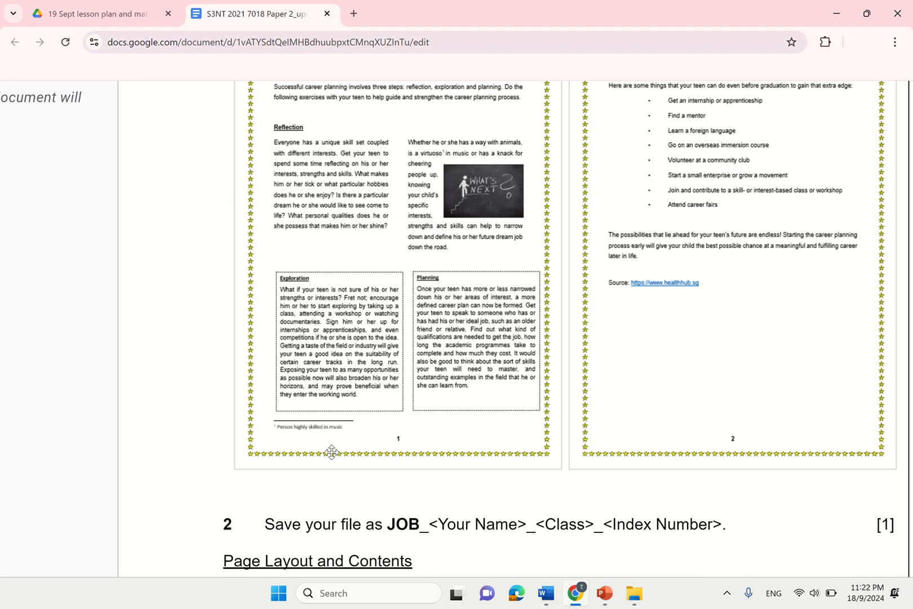
scroll(316, 342, up, 3)
scroll(316, 341, up, 2)
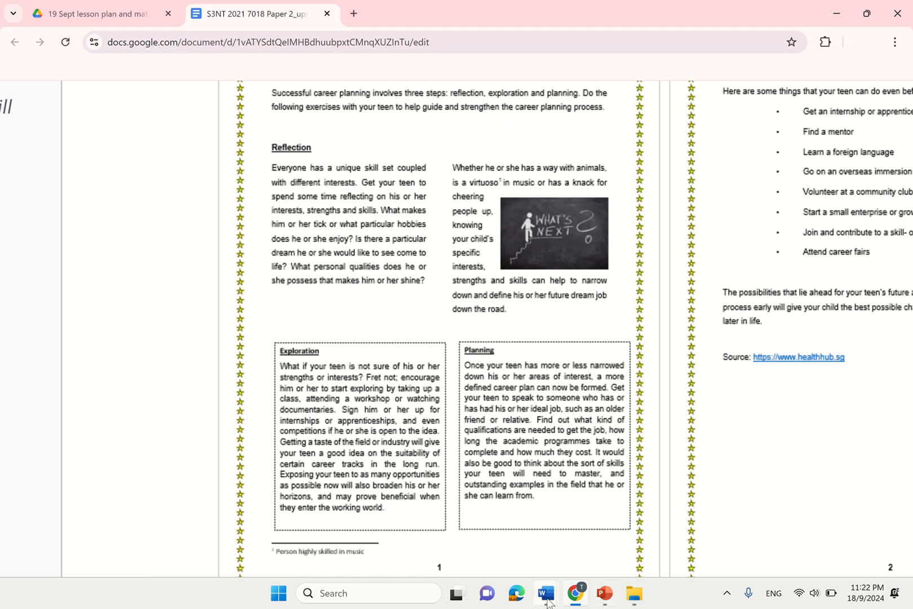
mouse_move(547, 602)
click(617, 519)
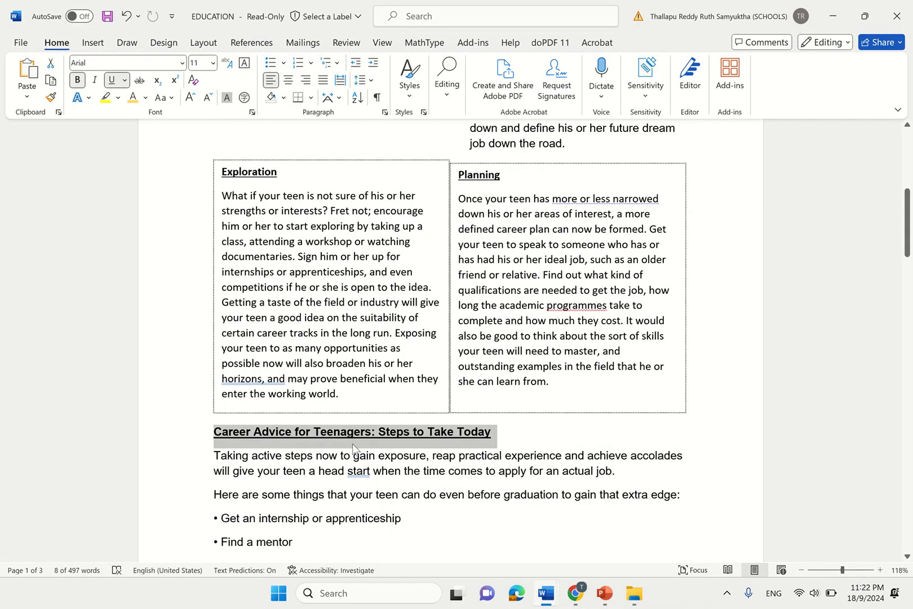
- Search 'vir' in the Navigation pane and jump to the virtuoso match
click(636, 448)
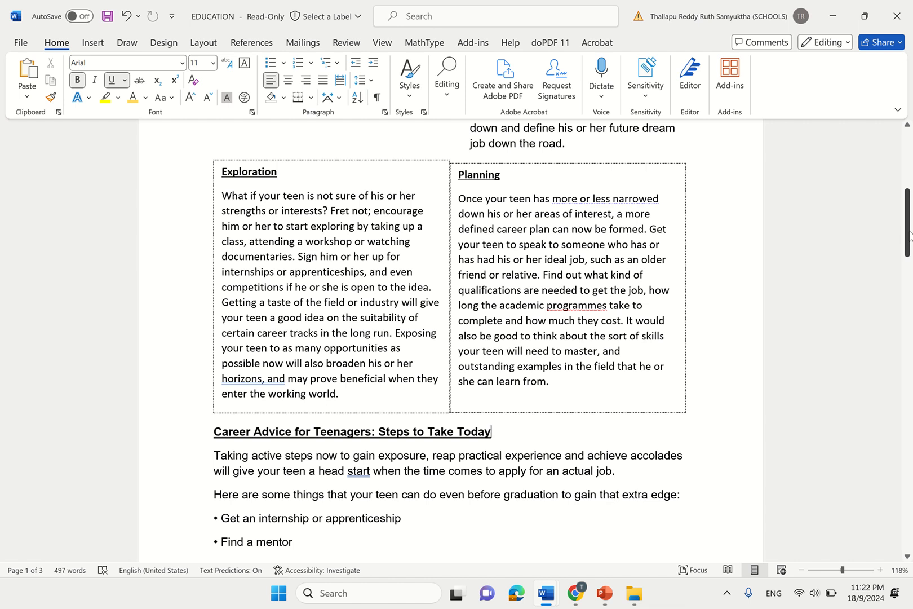
drag(909, 234, 909, 186)
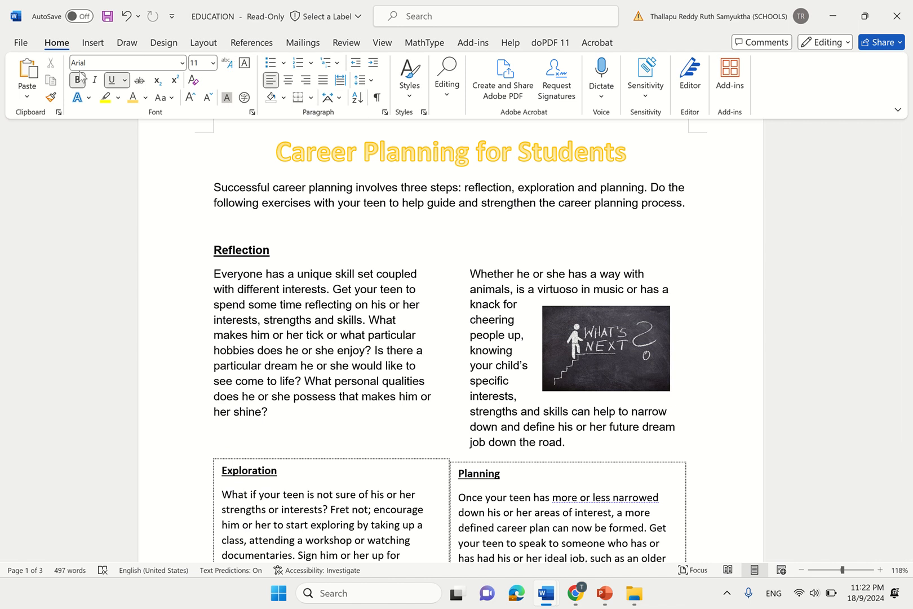
click(451, 100)
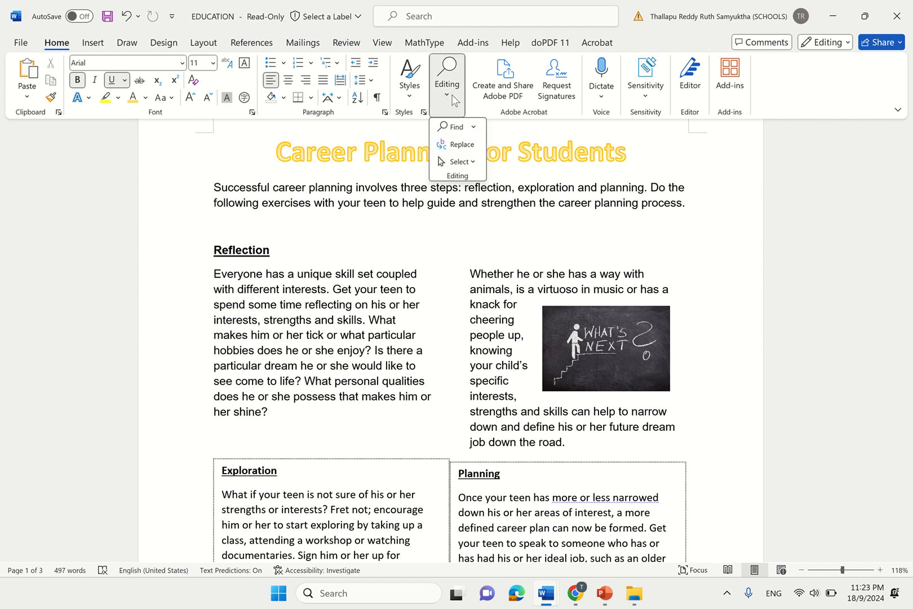
click(474, 126)
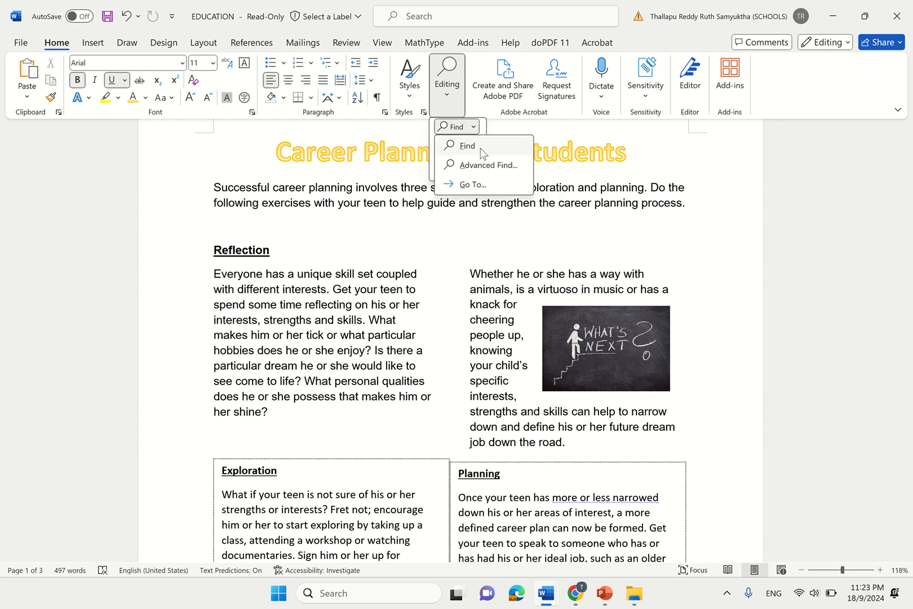
click(467, 146)
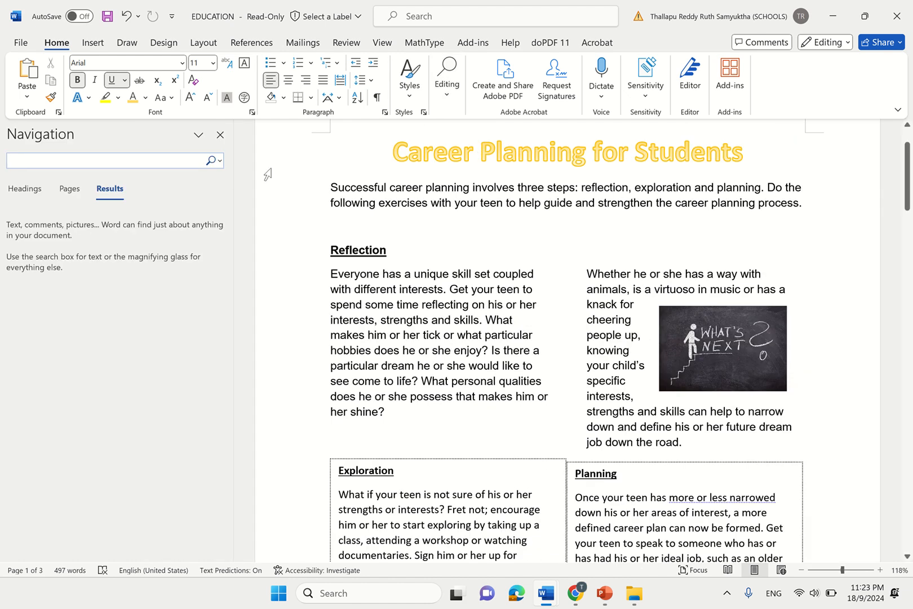
text(vir)
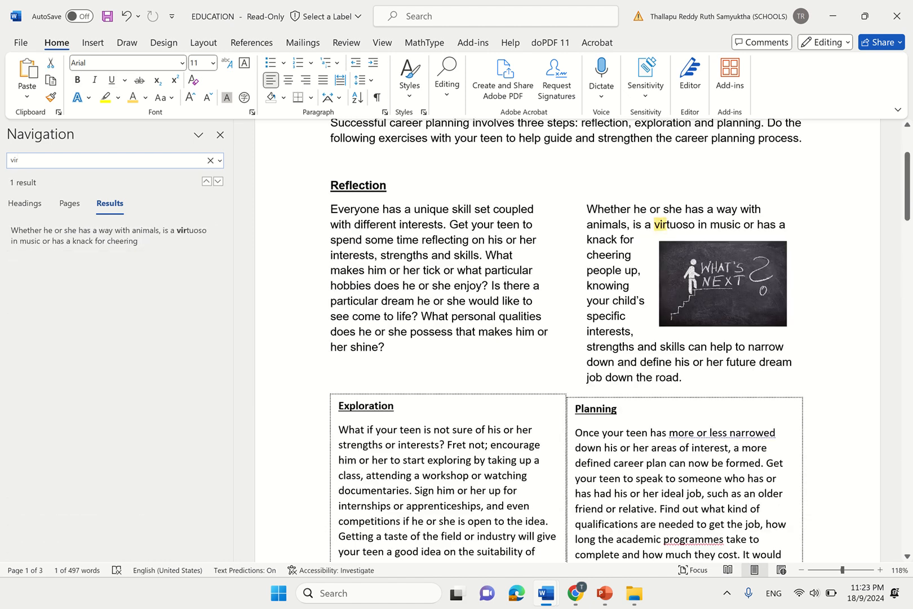
click(175, 241)
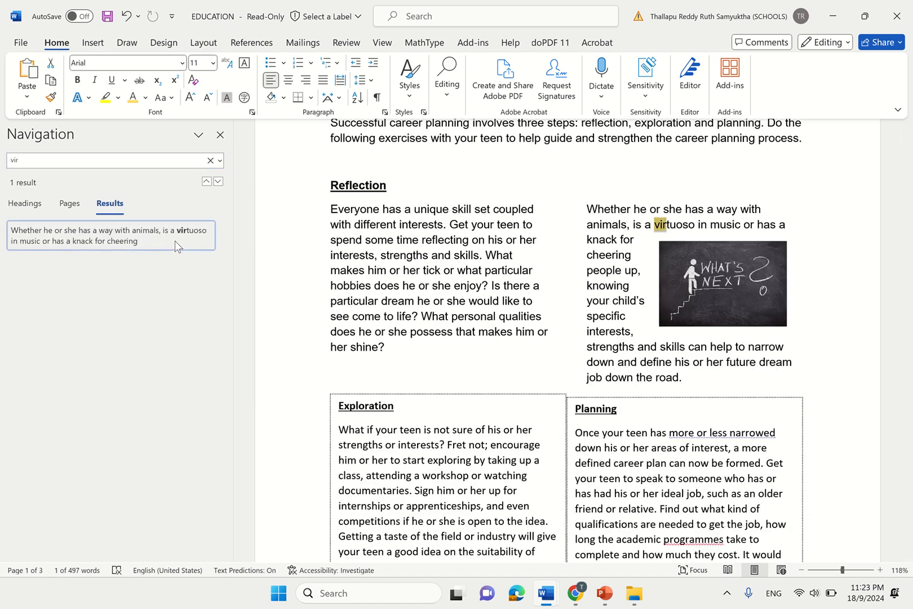
- Place the insertion point right after 'virtuoso', then switch to the Google Docs task sheet
click(682, 226)
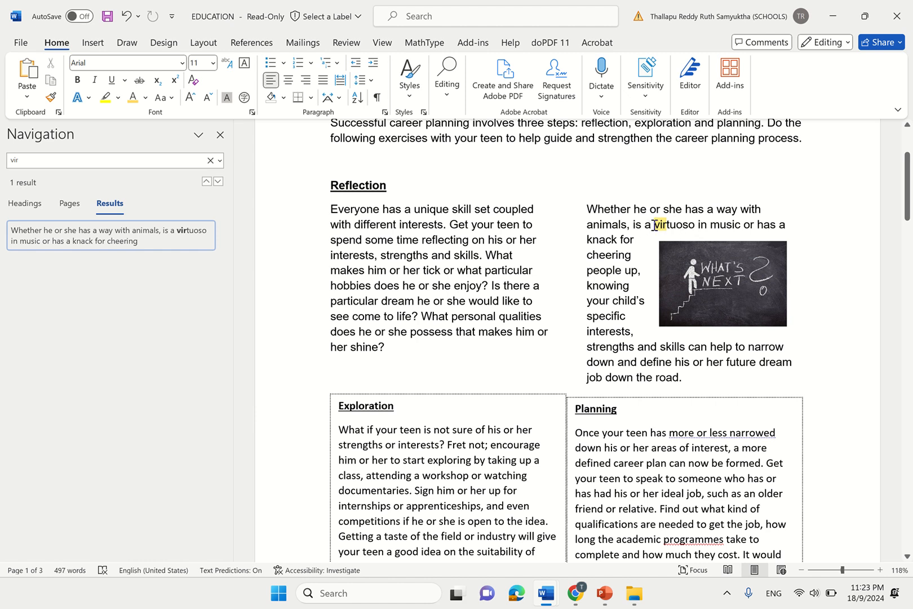
drag(674, 225, 695, 232)
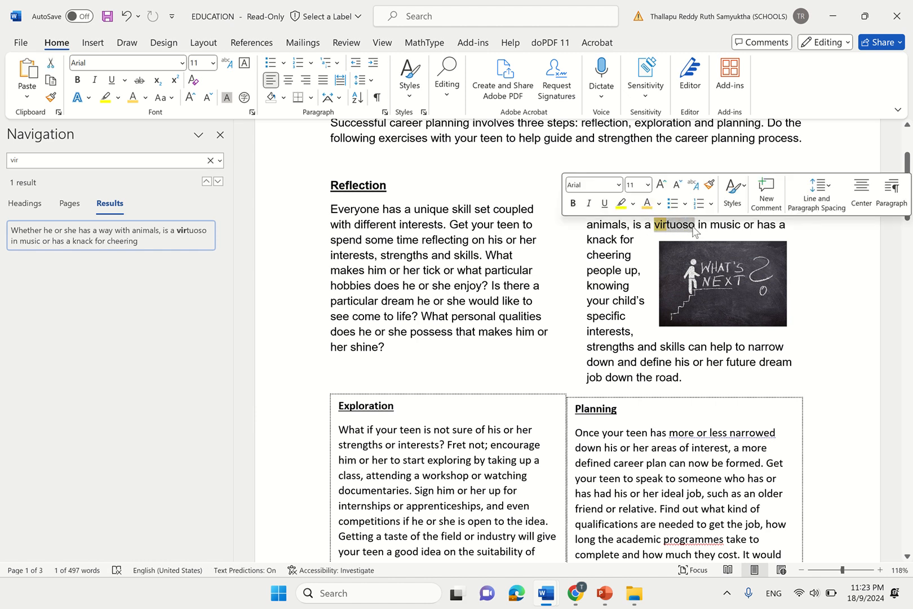
click(697, 229)
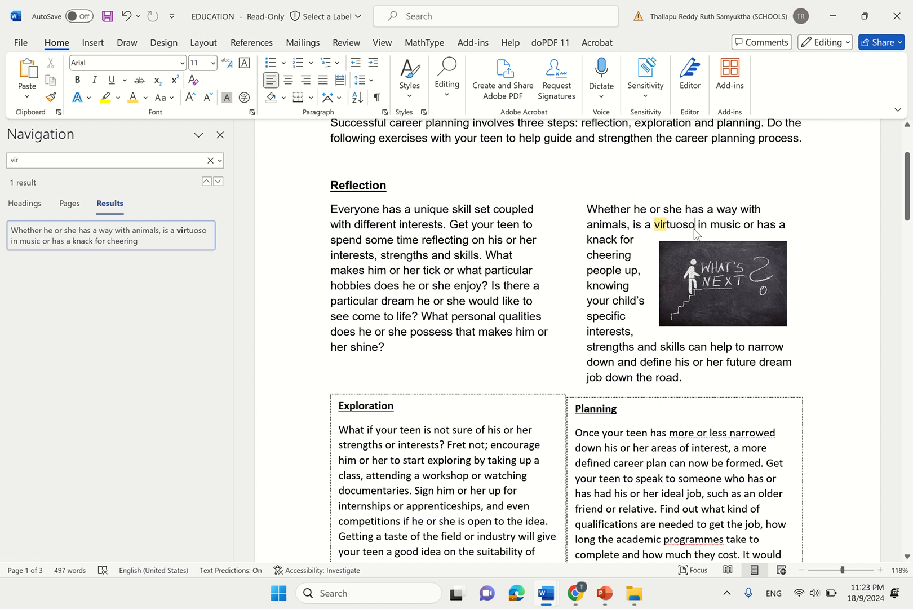
mouse_move(582, 596)
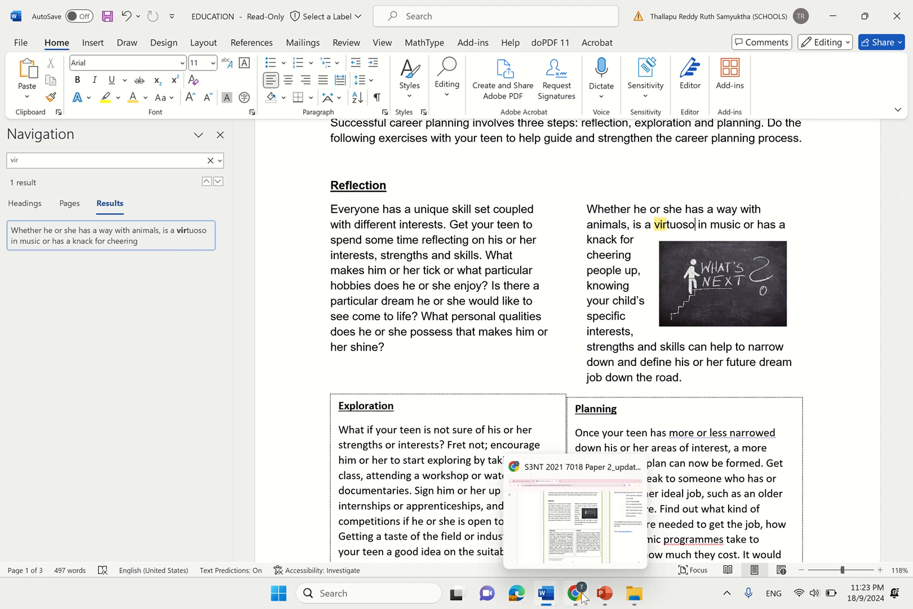
click(588, 553)
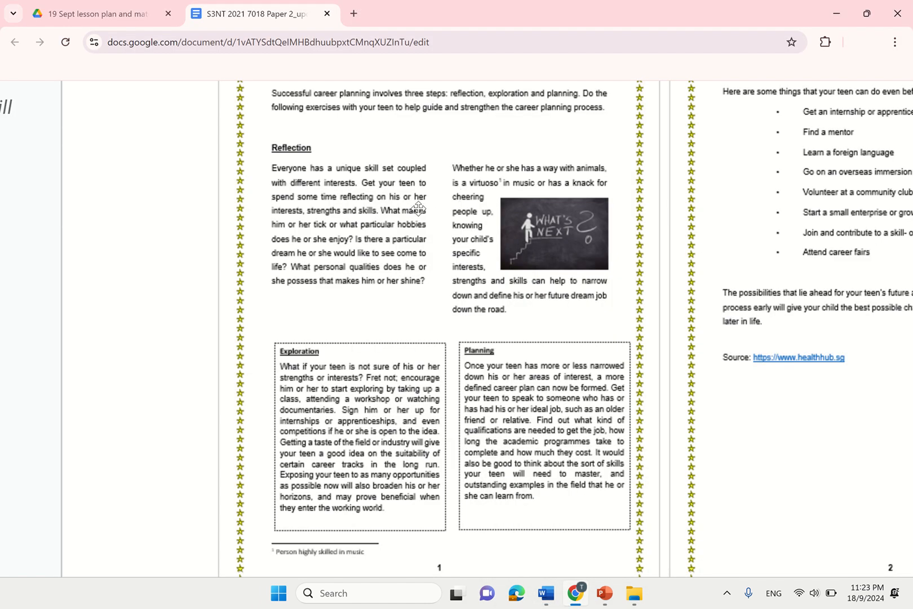
- Check the sample's 'Person highly skilled in music' footnote wording, then return to the EDUCATION newsletter
scroll(510, 192, up, 5)
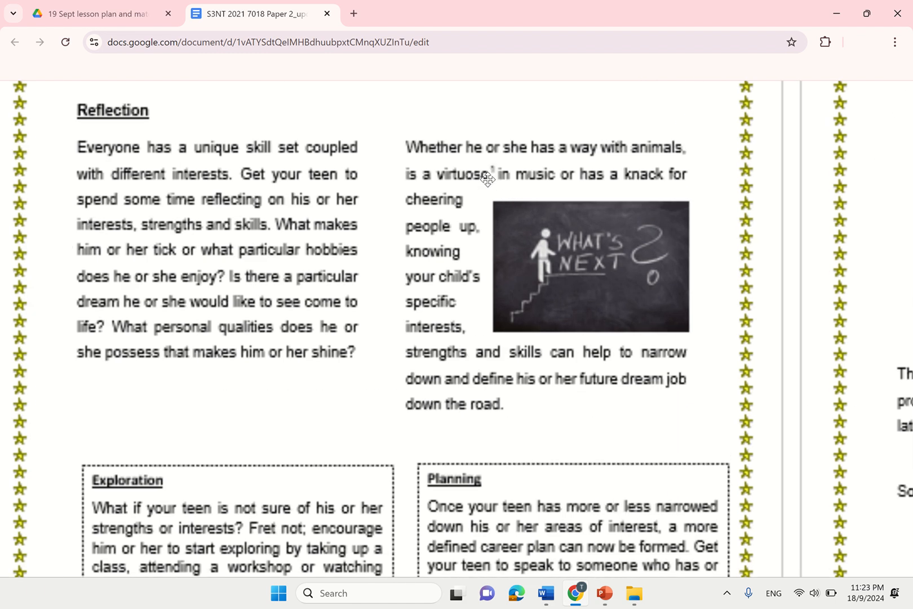
scroll(494, 168, down, 5)
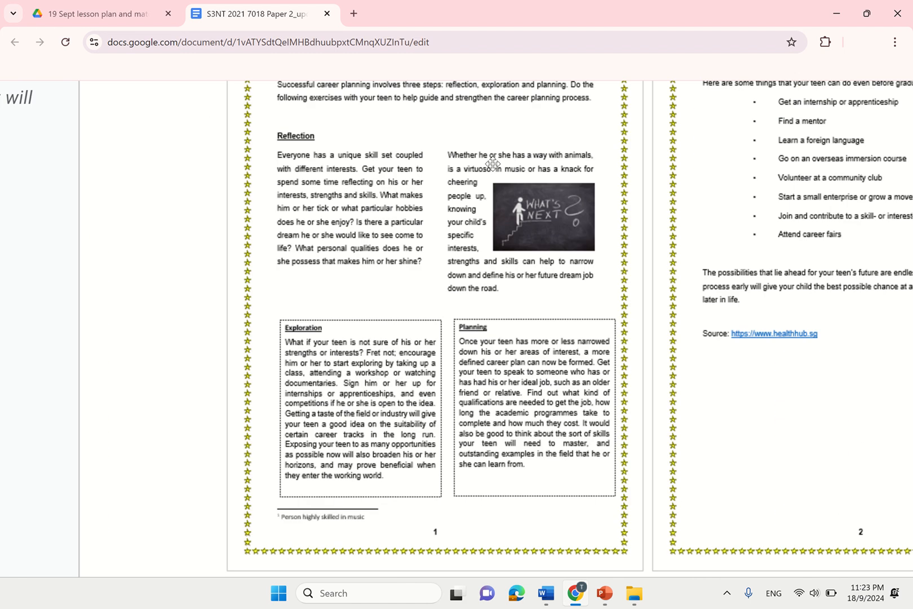
scroll(297, 449, up, 5)
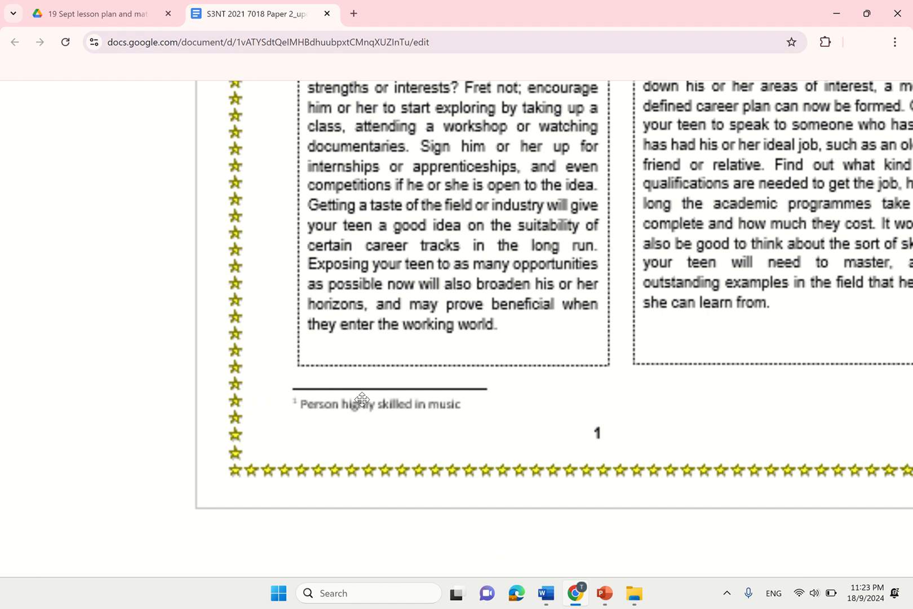
scroll(362, 399, down, 3)
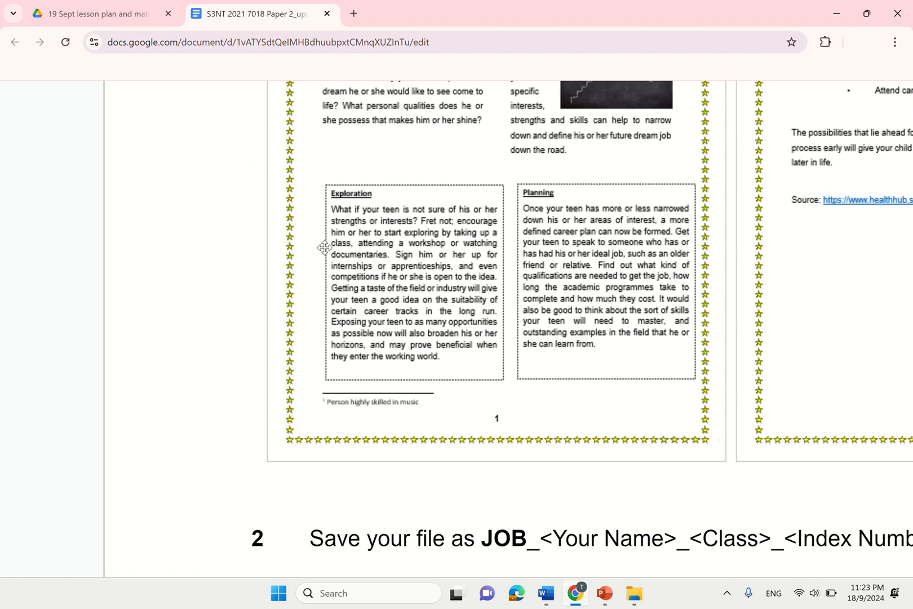
mouse_move(576, 596)
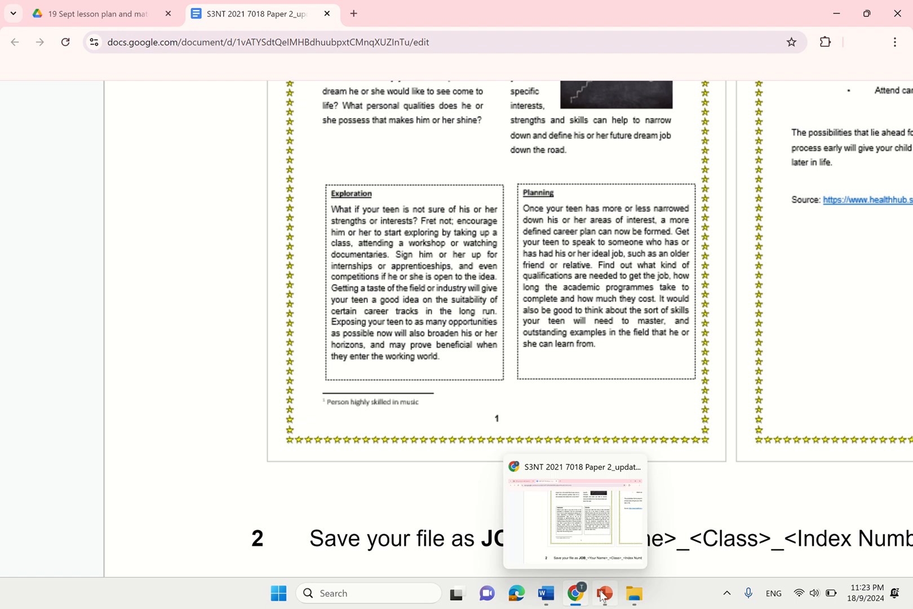
mouse_move(545, 592)
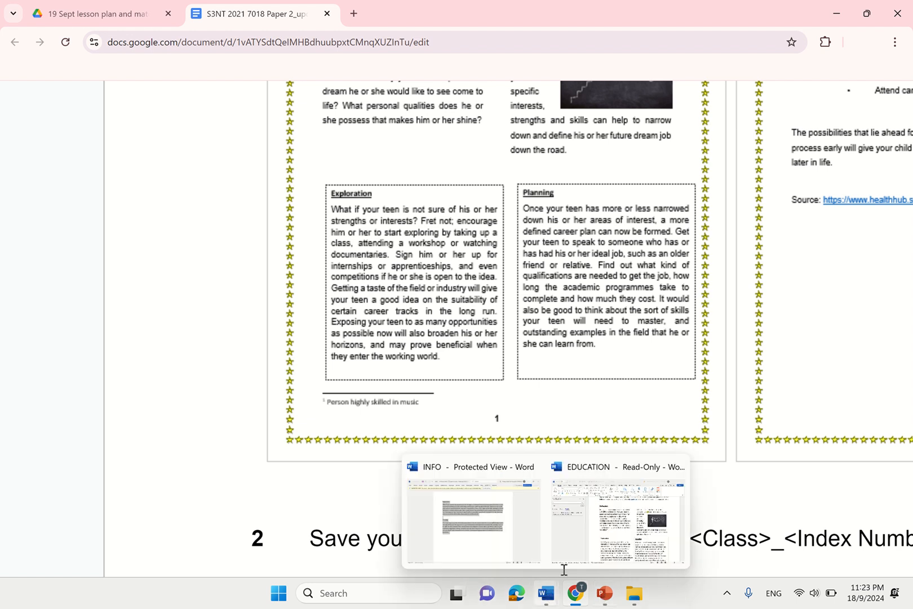
click(607, 540)
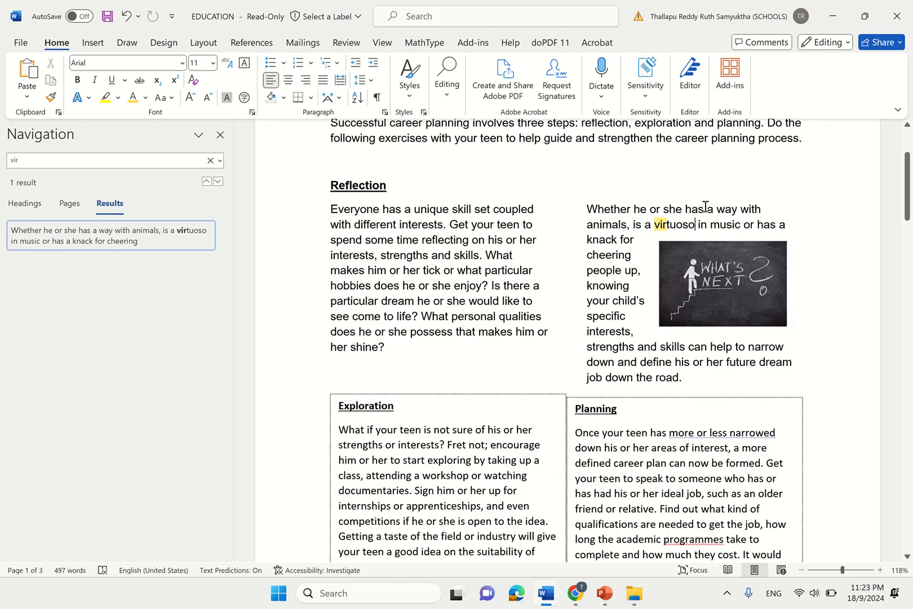
- Put the insertion point right after 'virtuoso' and bring up the References tab
click(696, 225)
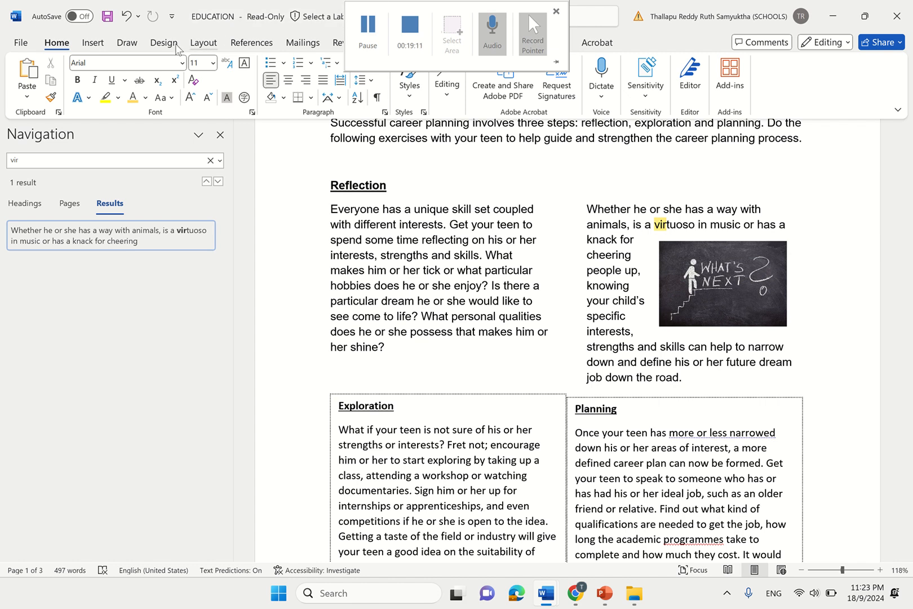
click(94, 44)
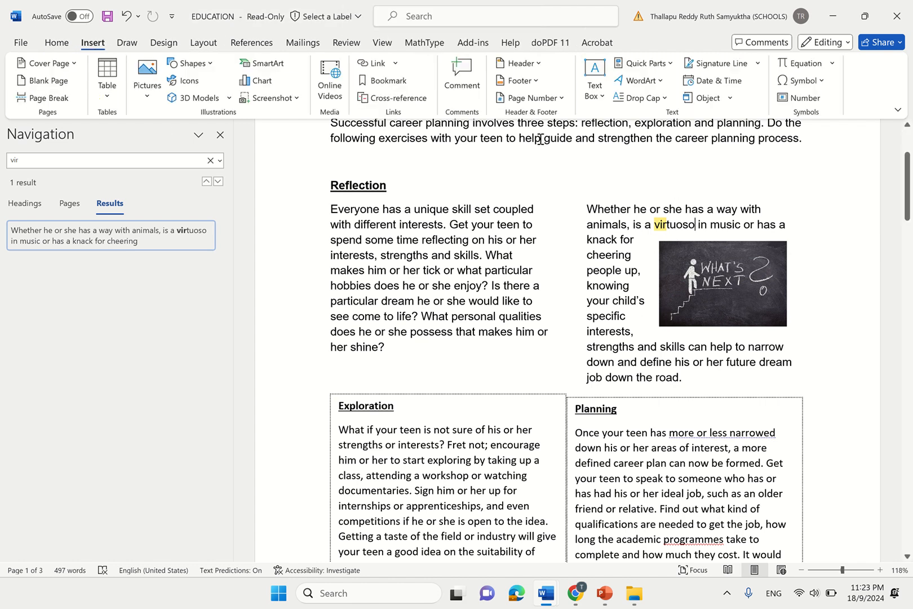
mouse_move(528, 14)
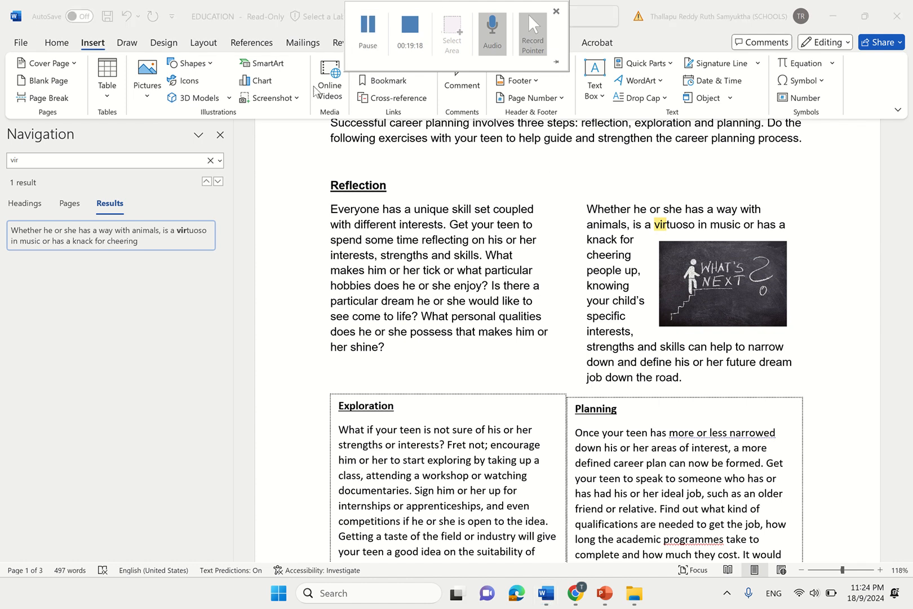
click(245, 42)
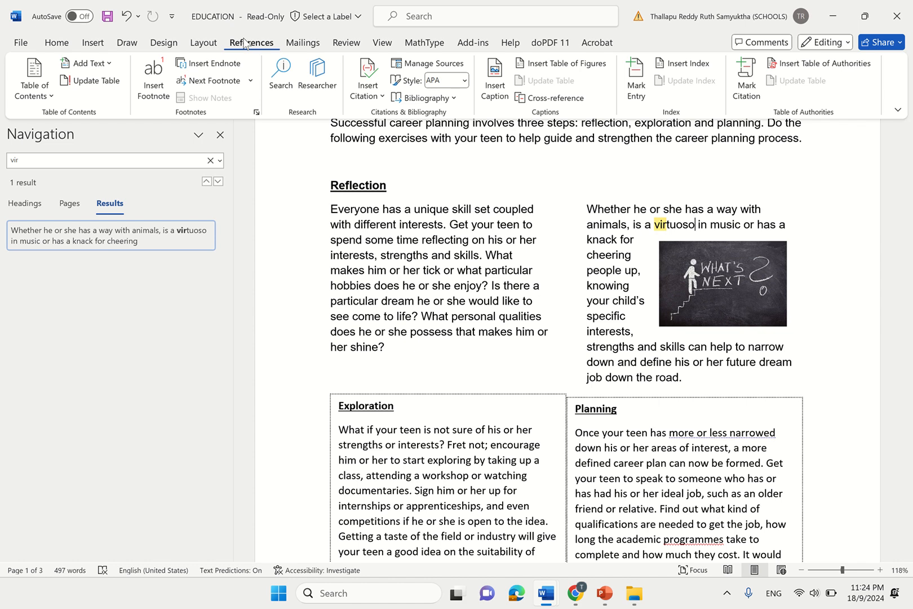
- Insert footnote 1 after 'virtuoso' and recheck the sample footnote in Google Docs
click(148, 85)
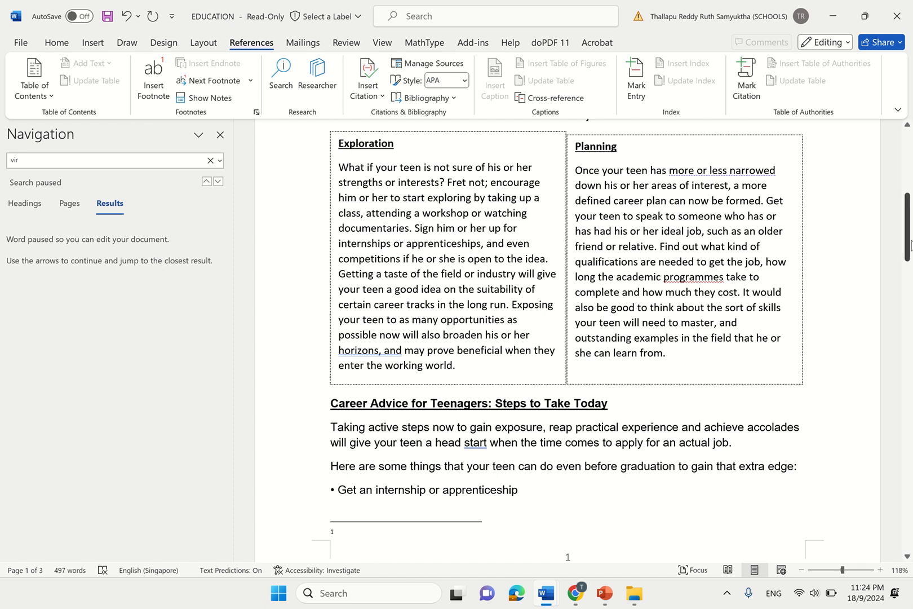
drag(907, 242, 898, 150)
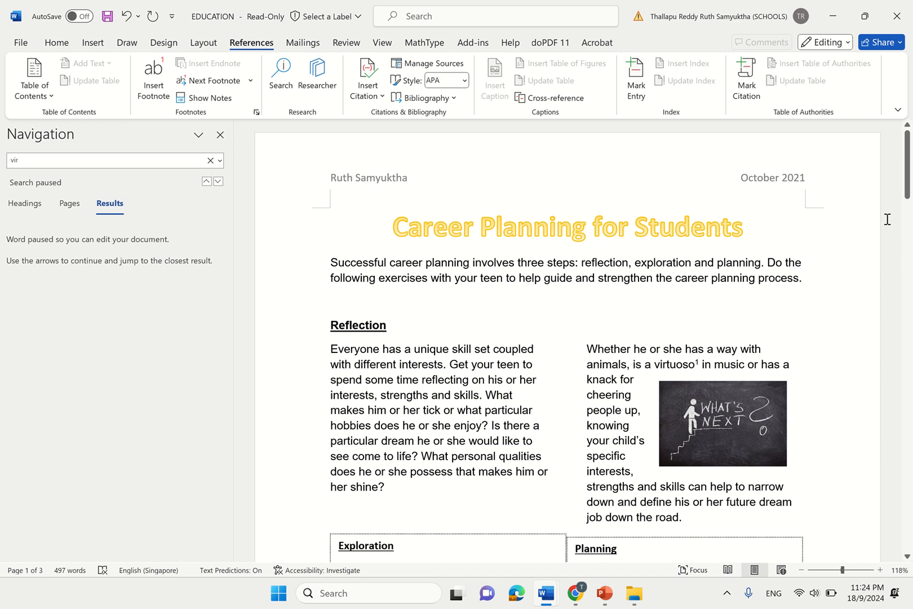
drag(907, 195, 907, 289)
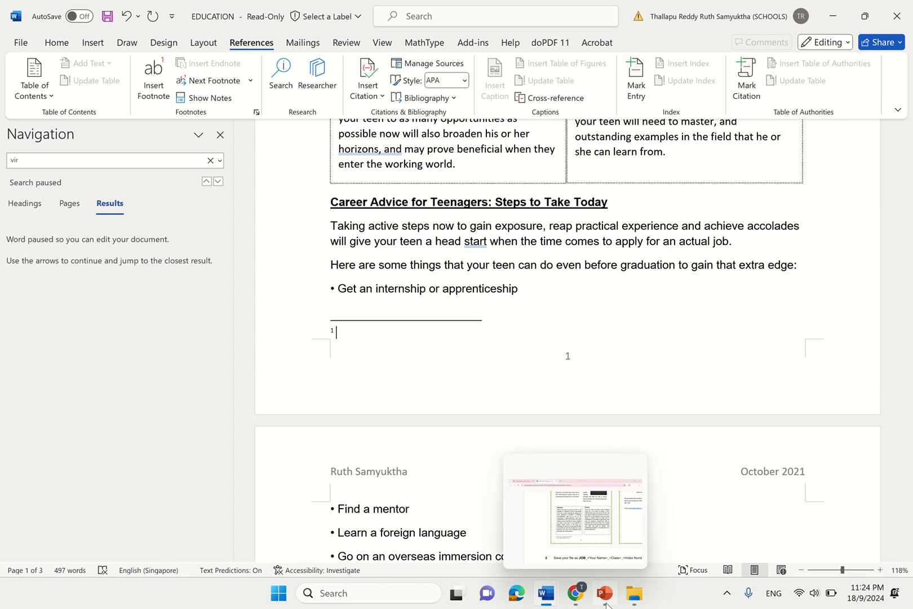
mouse_move(572, 605)
click(591, 534)
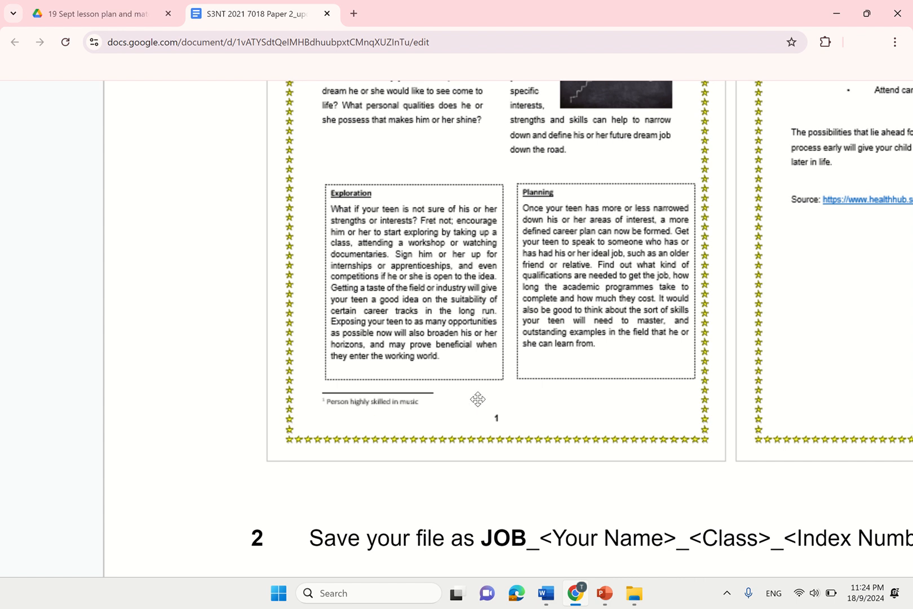
scroll(478, 400, down, 5)
mouse_move(605, 595)
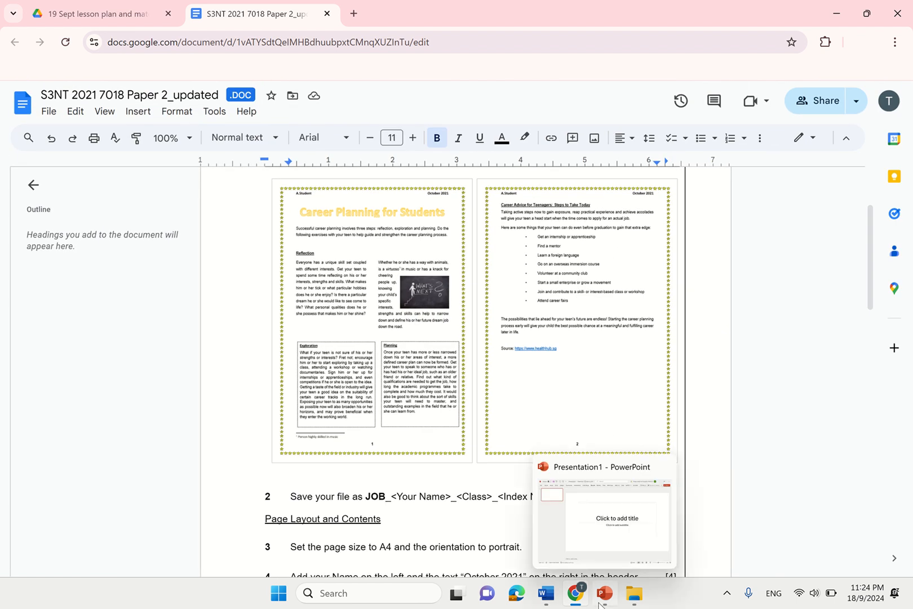
mouse_move(546, 593)
click(595, 507)
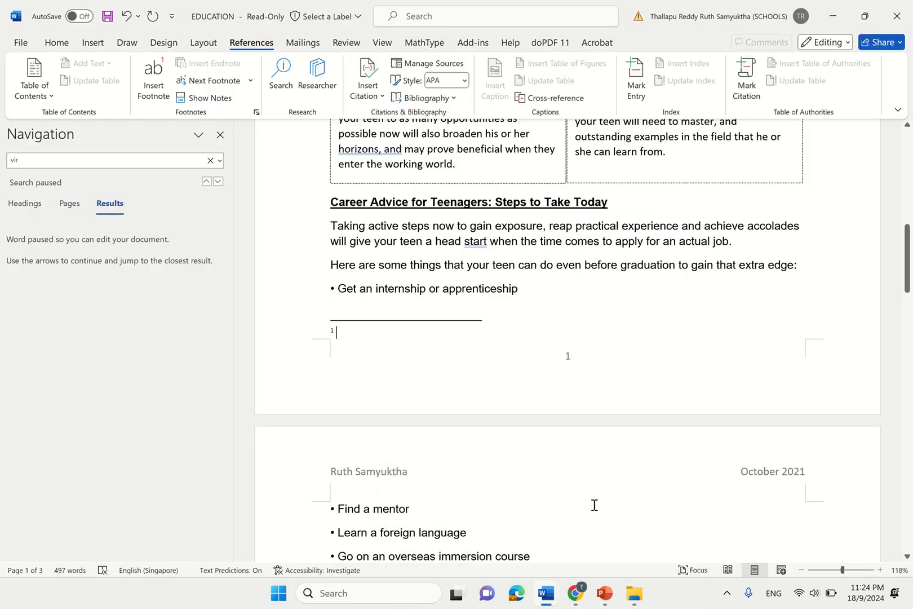
- Type the footnote 'Person highly skilled in music', close the Navigation pane, and select the footnote text
text(Person highly skilled in music)
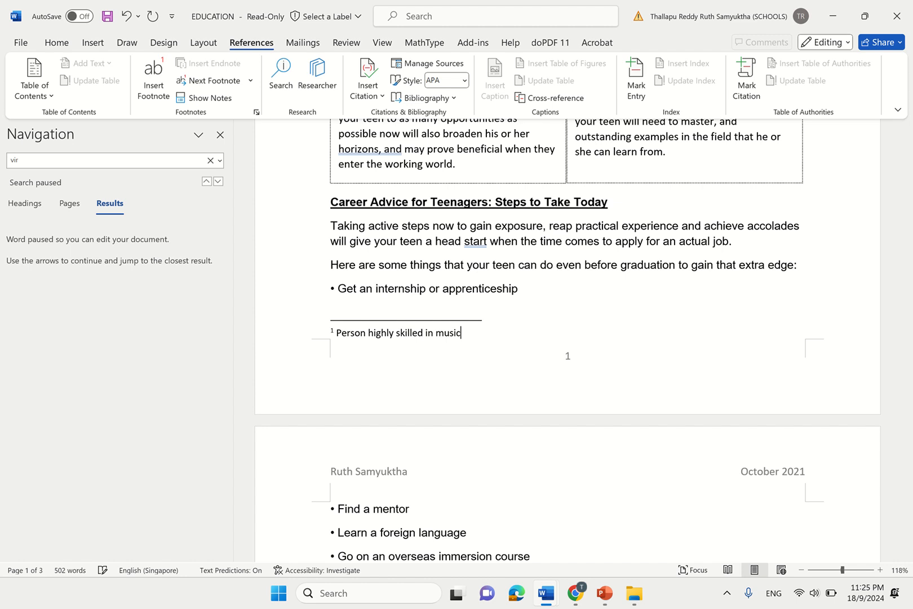
click(744, 303)
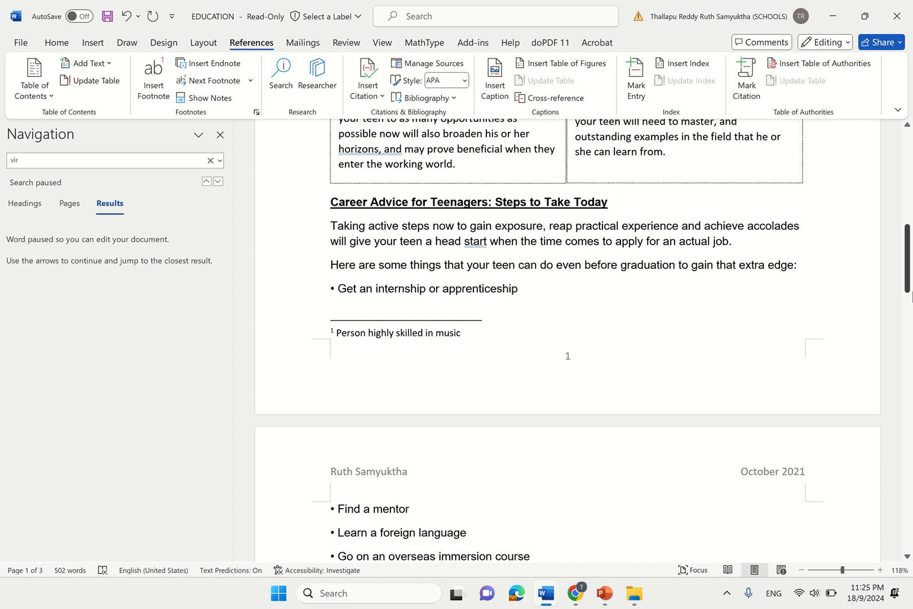
drag(908, 259, 908, 166)
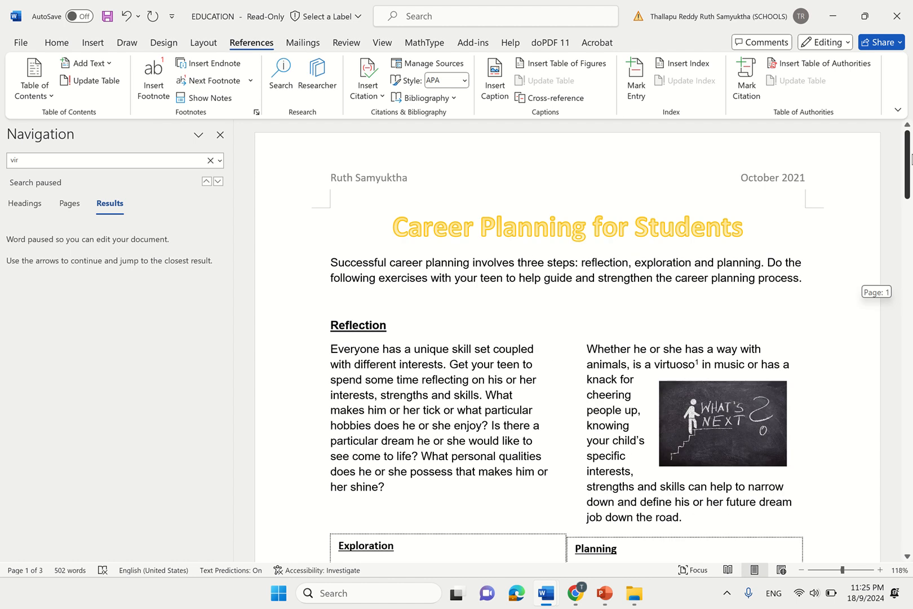
click(220, 135)
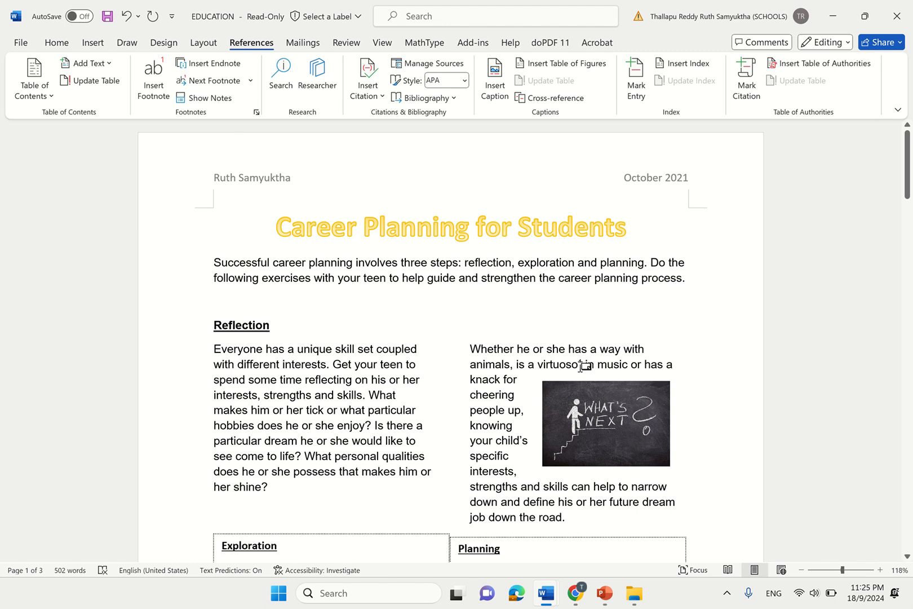
drag(907, 165, 908, 253)
drag(219, 367, 344, 369)
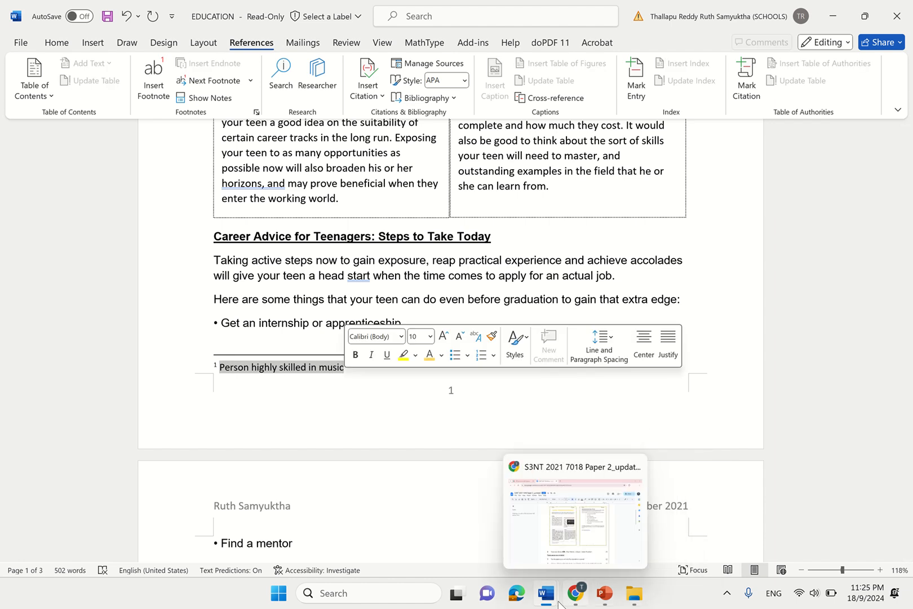
mouse_move(612, 598)
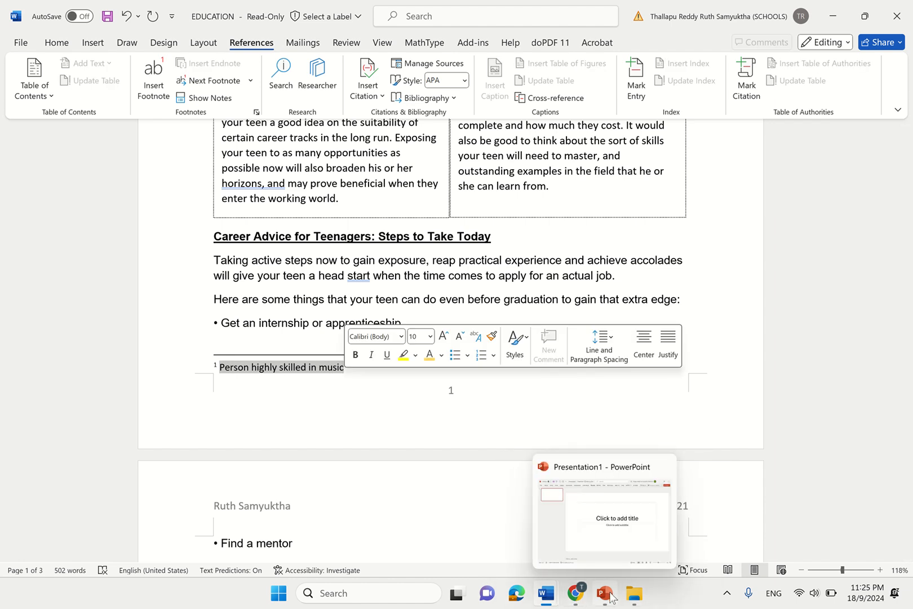
click(575, 593)
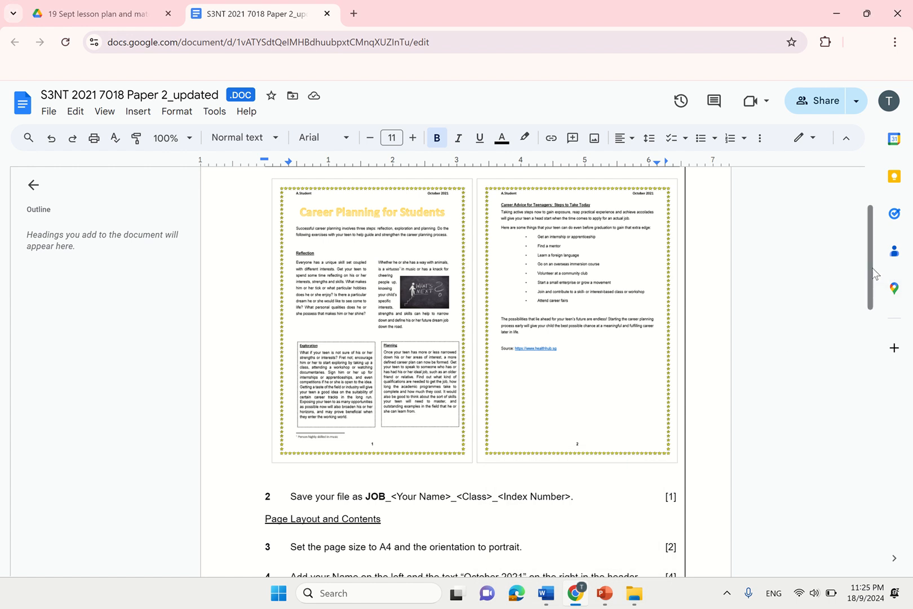
drag(871, 293, 883, 465)
scroll(369, 496, down, 1)
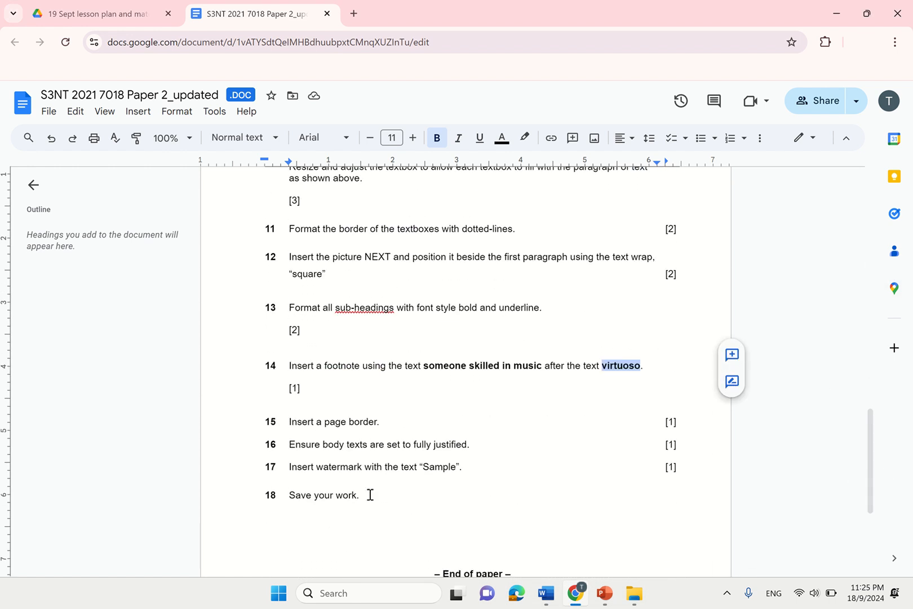
click(367, 495)
drag(291, 423, 384, 421)
drag(868, 438, 868, 197)
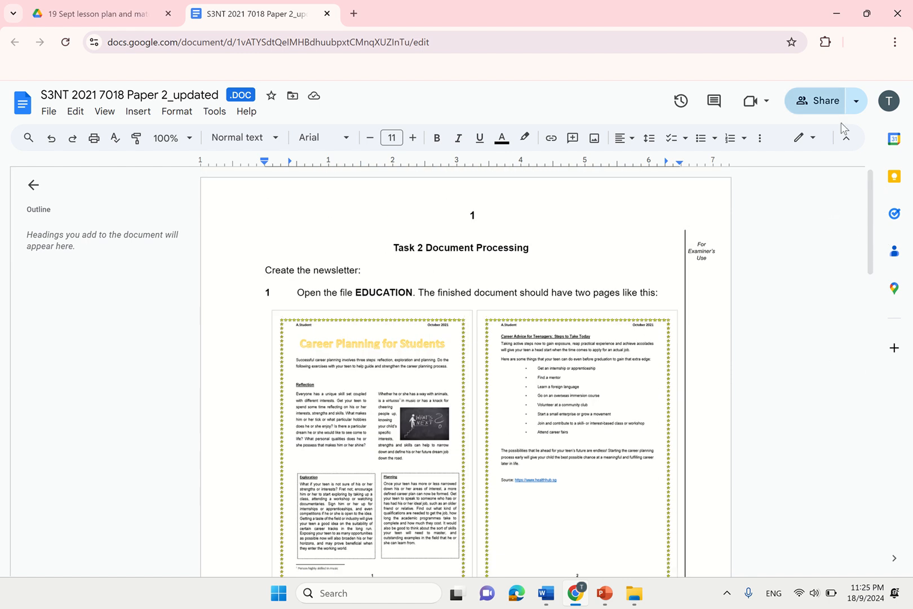
scroll(430, 231, down, 2)
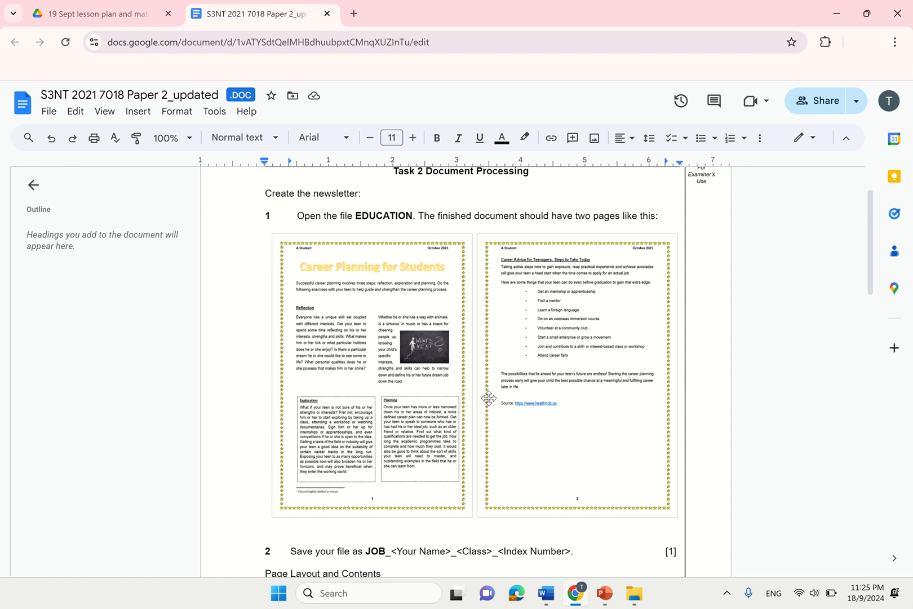
drag(871, 248, 848, 256)
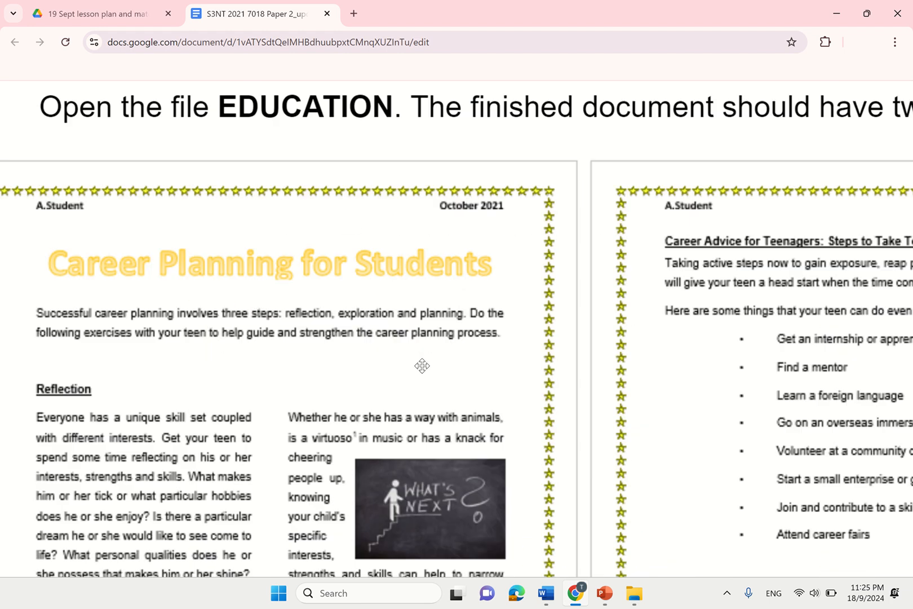
scroll(423, 366, up, 2)
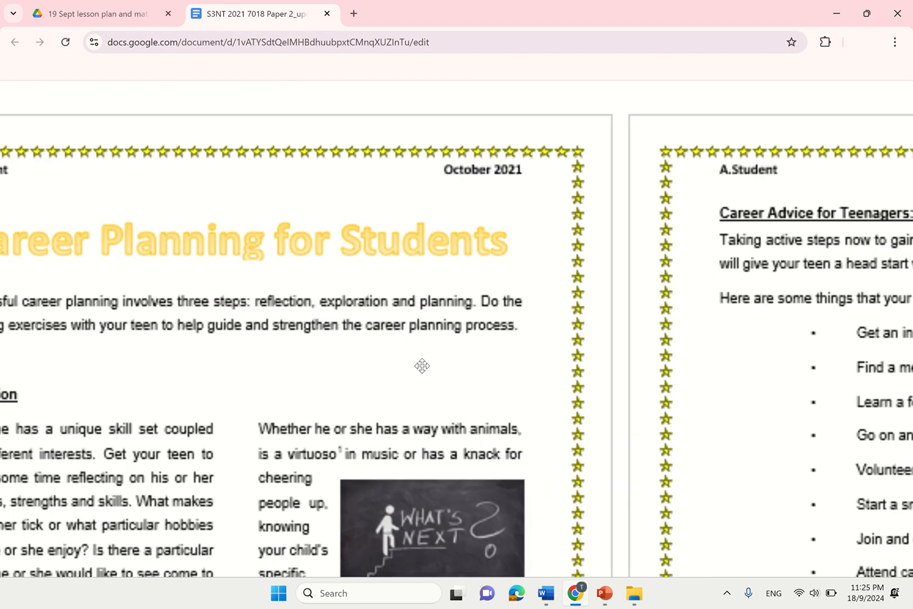
scroll(614, 207, down, 5)
scroll(614, 207, down, 3)
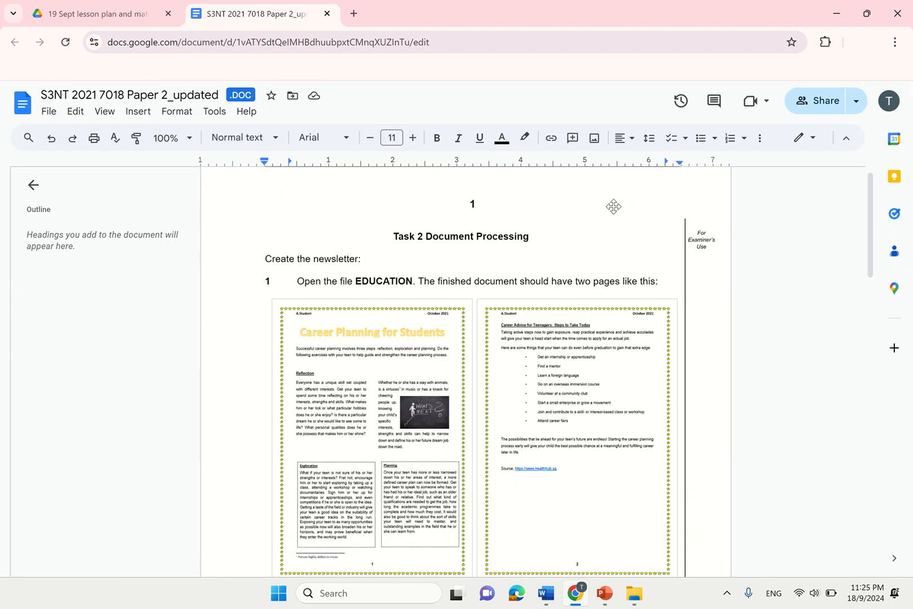
- Jump to the document start and open Page Borders from the Design tab
click(554, 602)
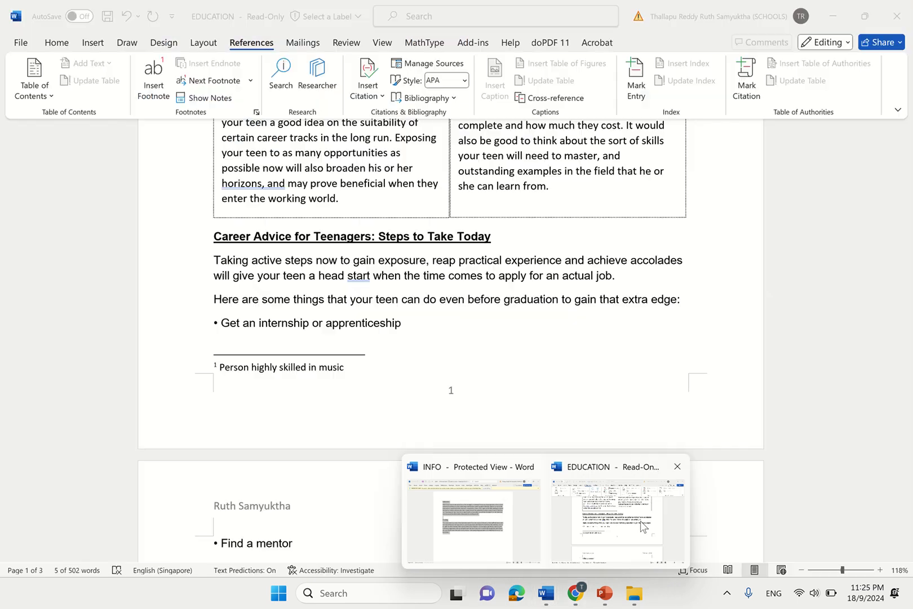
key(ctrl+Home)
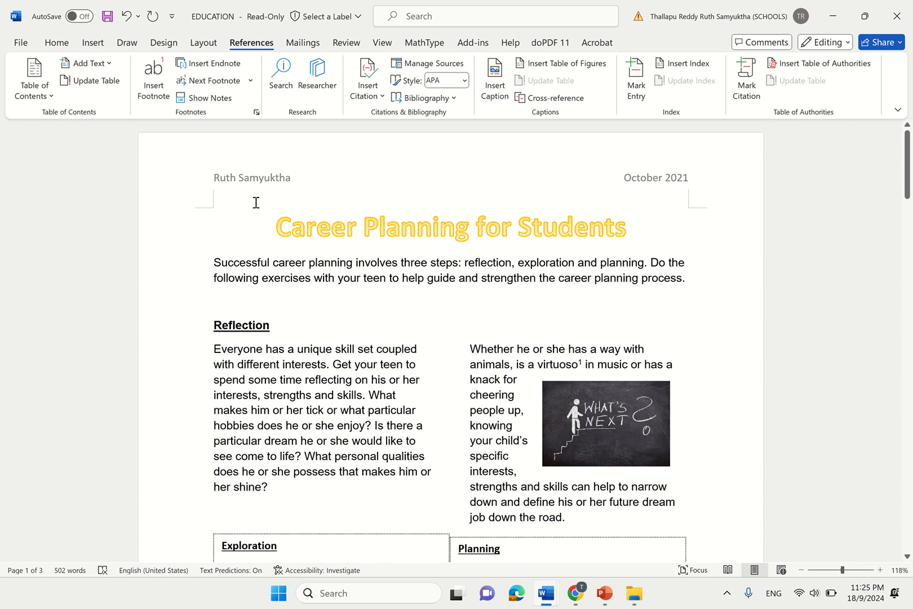
click(200, 45)
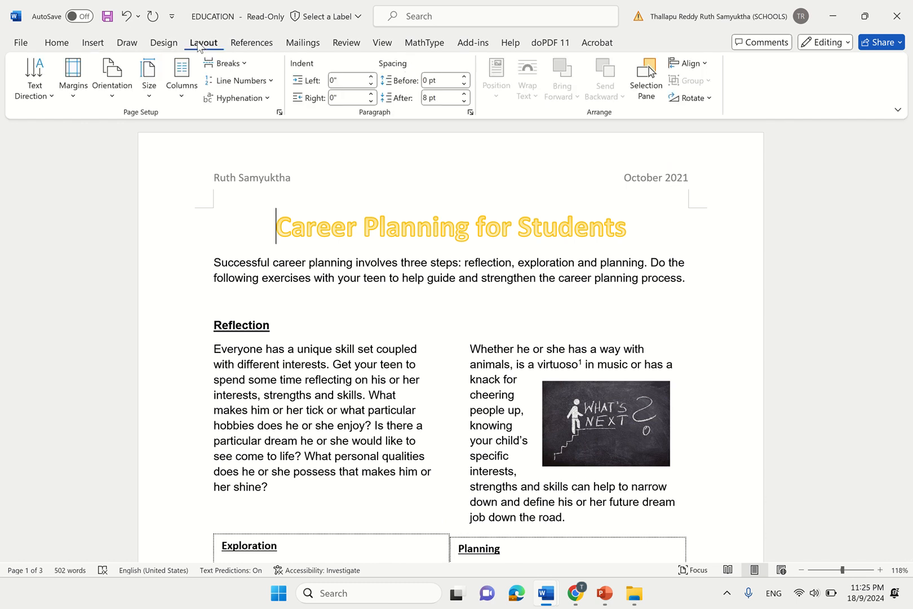
click(164, 48)
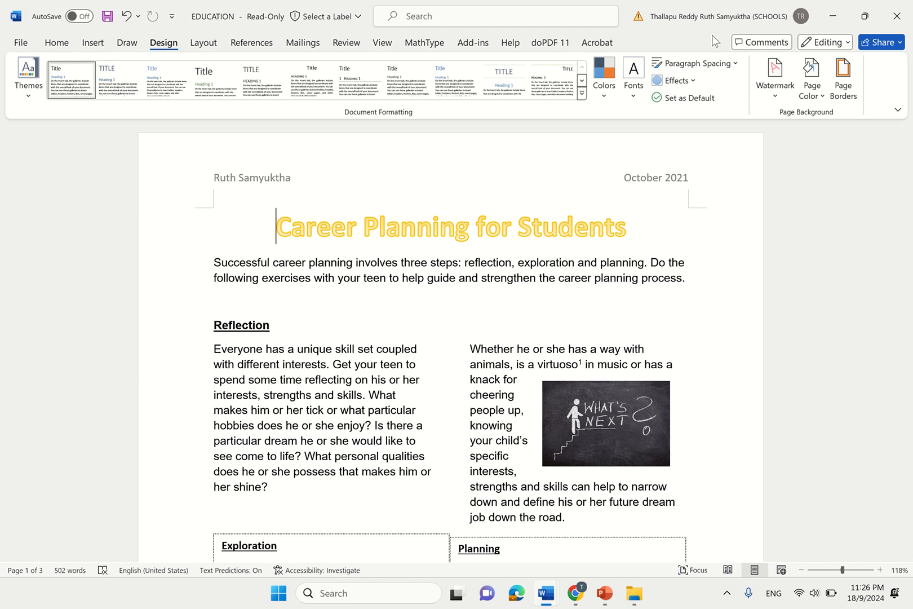
click(846, 88)
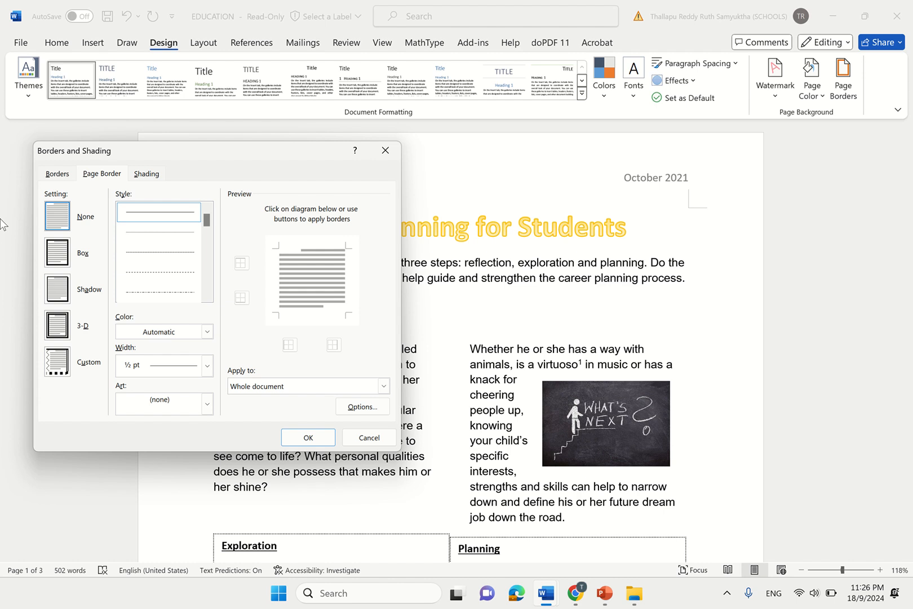
- Compare Box, Shadow and 3-D page border settings, settling back on a plain Box
click(64, 254)
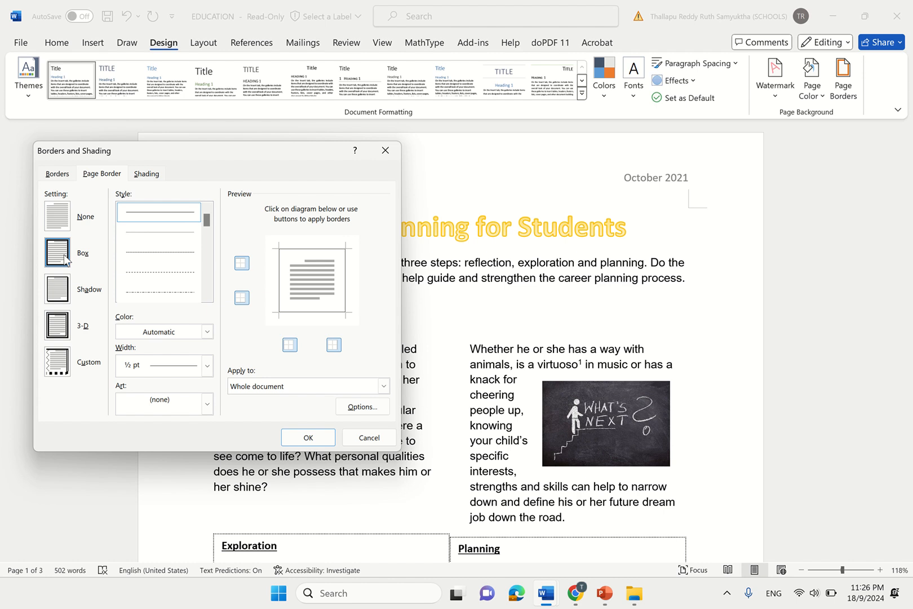
click(64, 289)
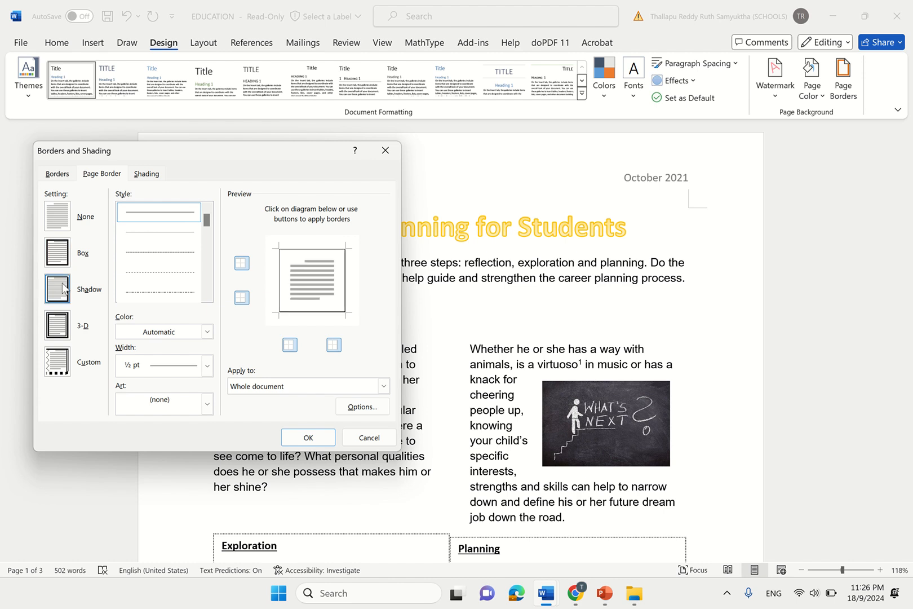
click(58, 337)
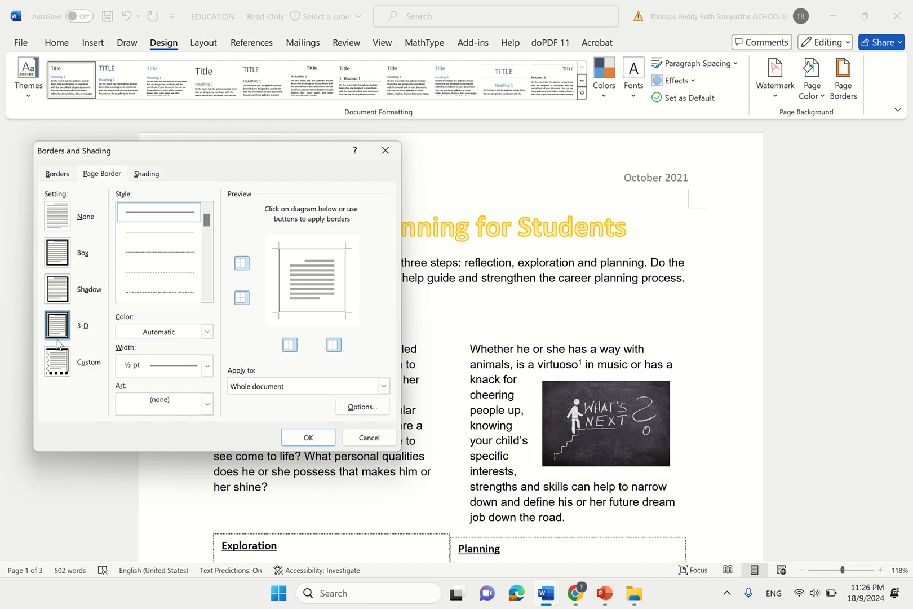
click(70, 258)
- Try double, dash-dot and wavy border line styles, ending on a thin solid line
mouse_move(208, 221)
mouse_down()
mouse_move(210, 250)
mouse_move(210, 237)
mouse_up()
click(191, 271)
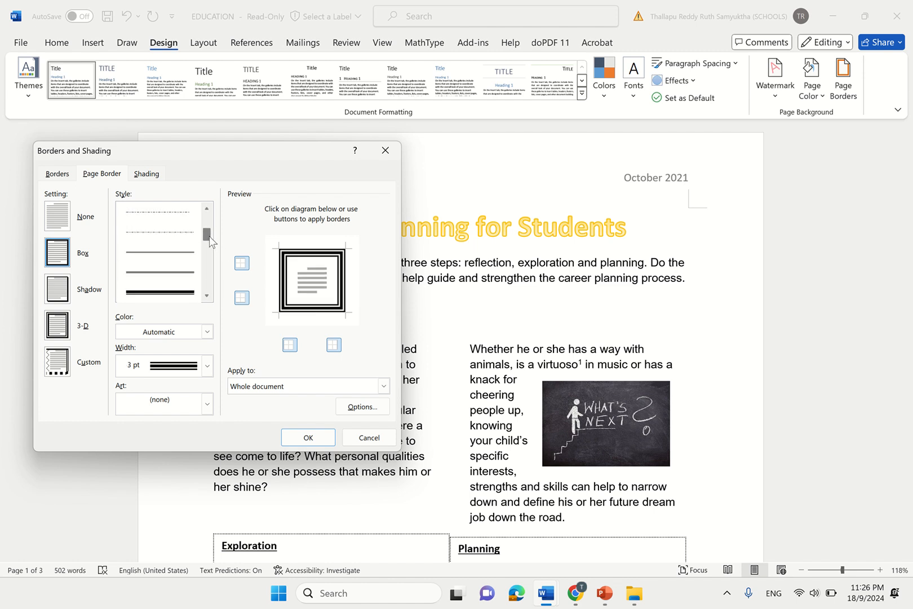
click(175, 272)
click(177, 236)
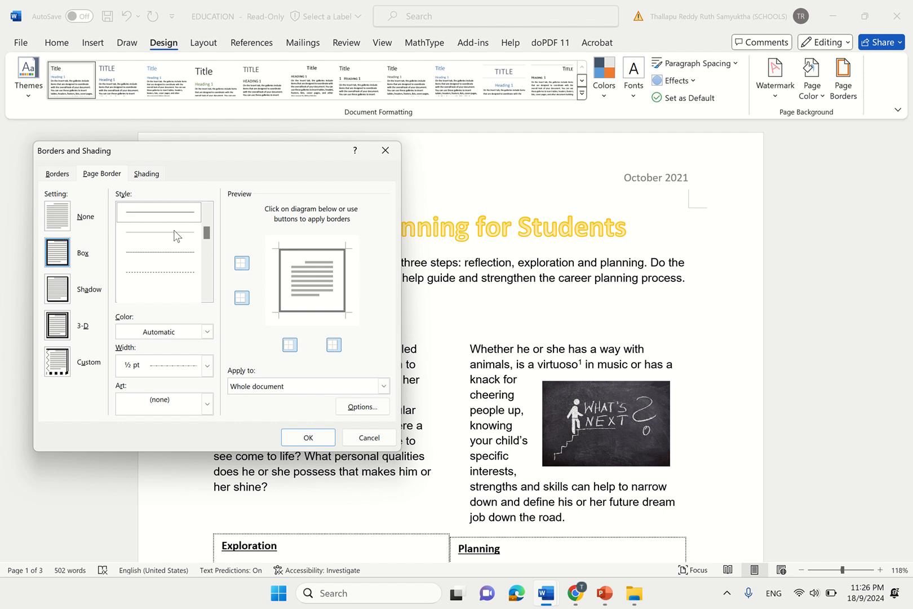
drag(210, 236, 207, 289)
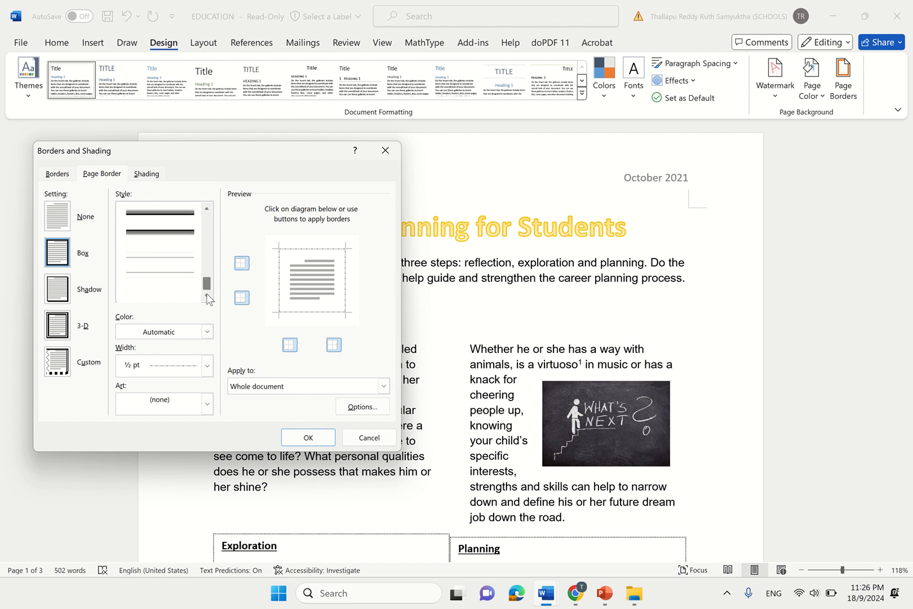
click(175, 239)
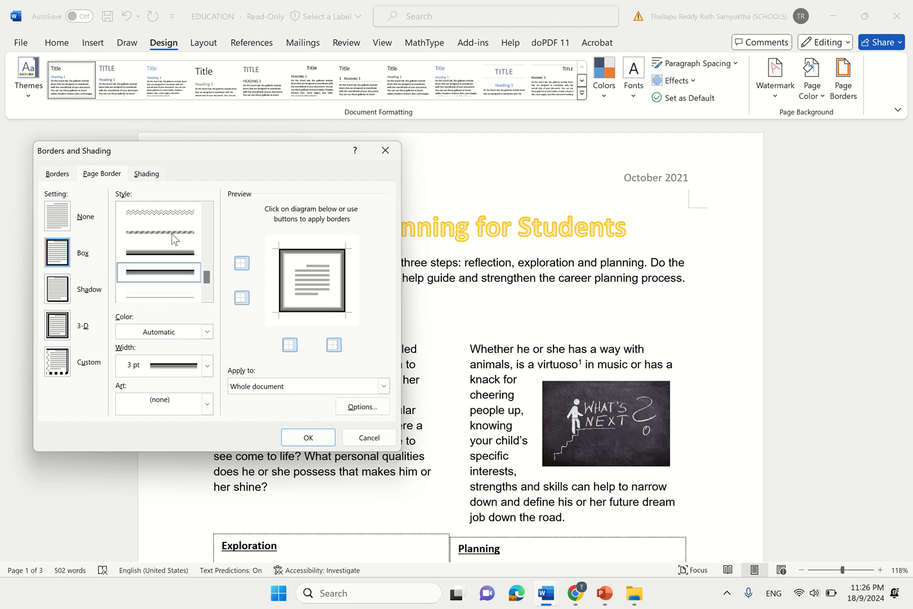
mouse_move(207, 277)
mouse_down()
mouse_move(206, 291)
mouse_move(206, 266)
mouse_up()
click(191, 274)
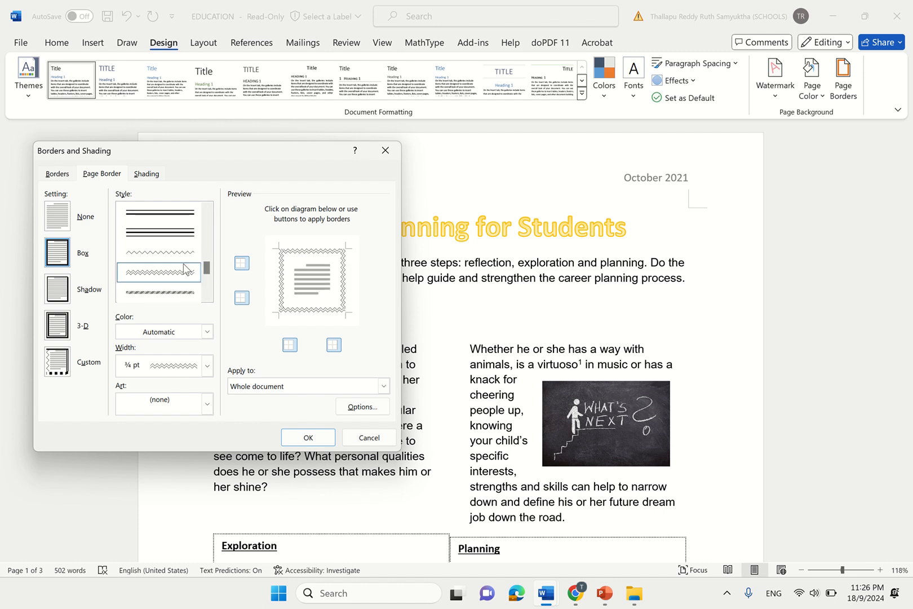
click(185, 255)
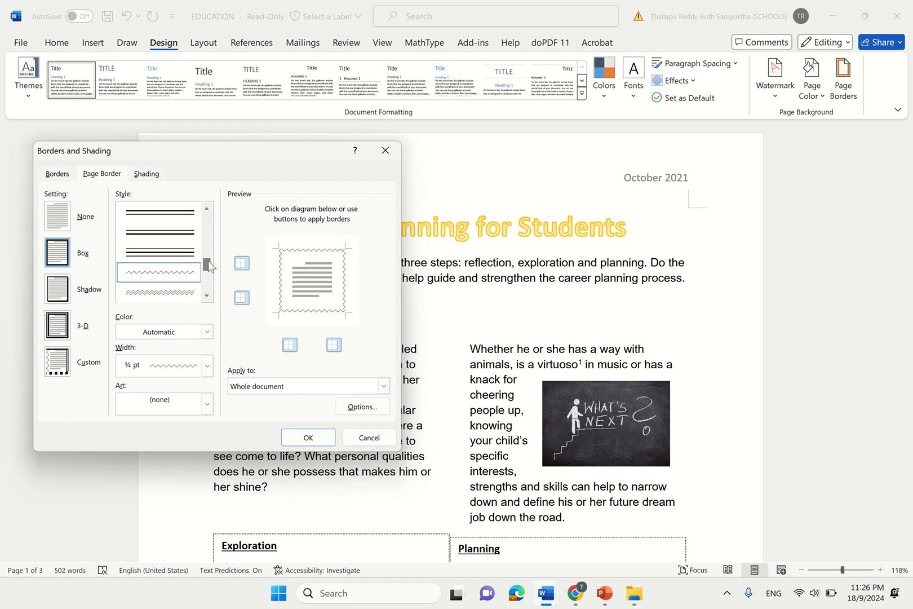
drag(208, 265, 209, 215)
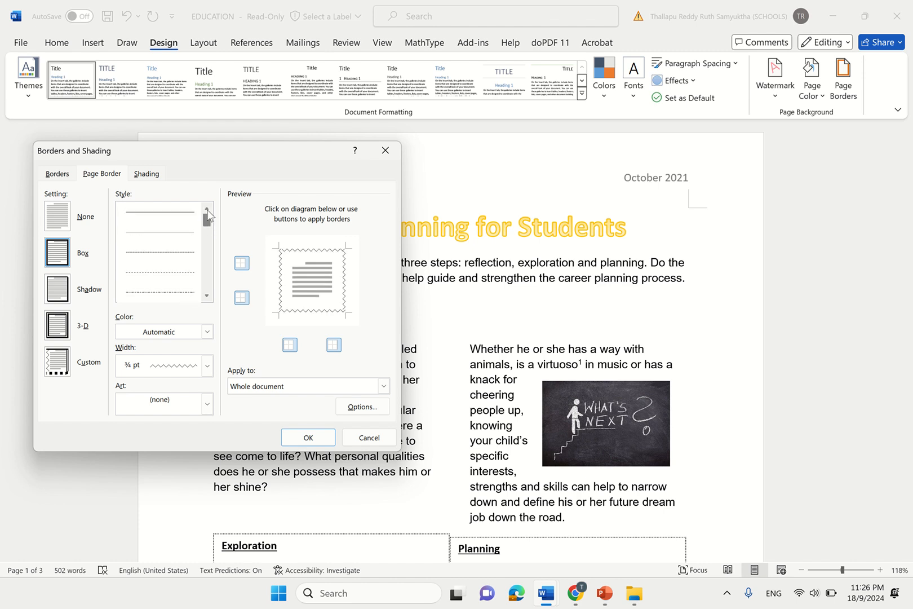
click(190, 218)
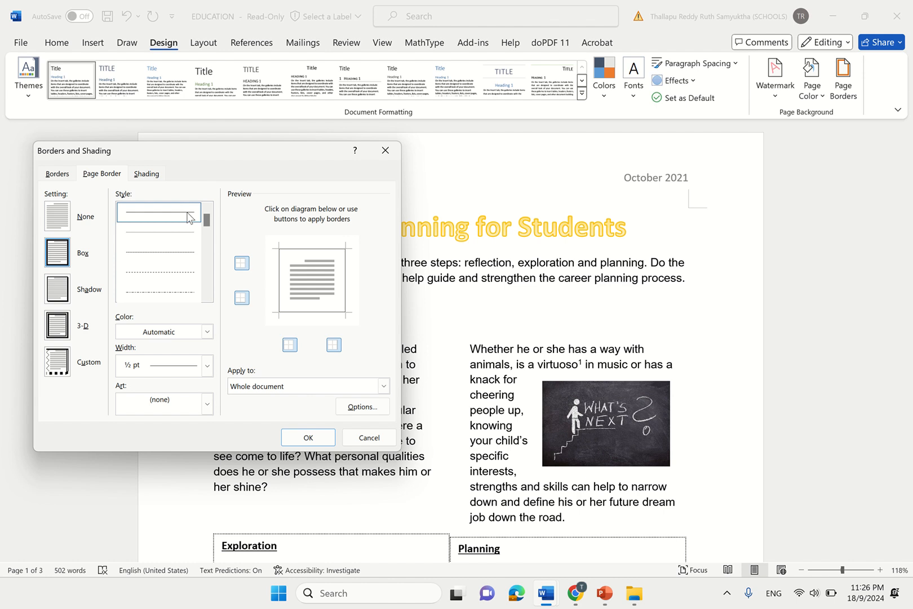
- Apply a 12 pt star art border to every page, then go to the Google Docs task sheet
click(207, 403)
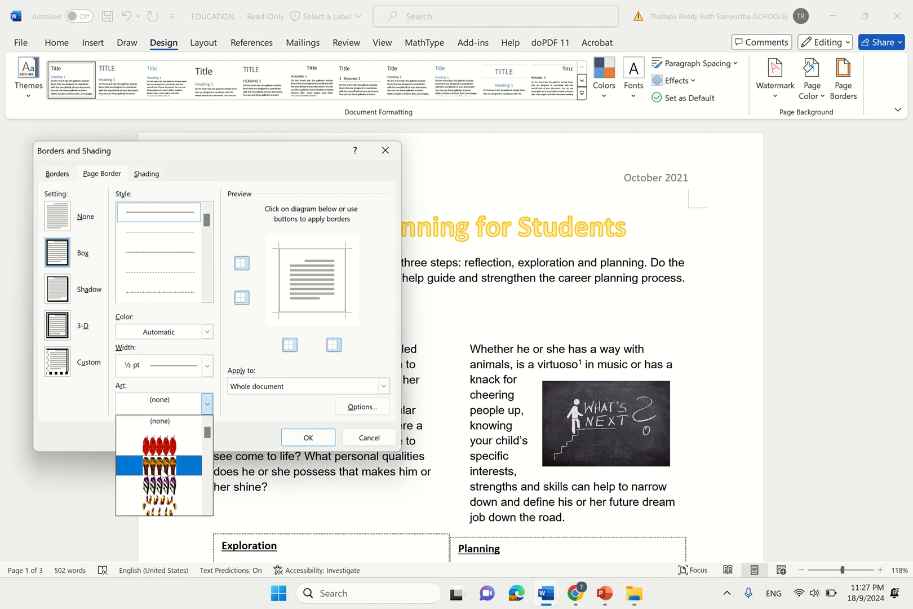
click(160, 467)
click(208, 404)
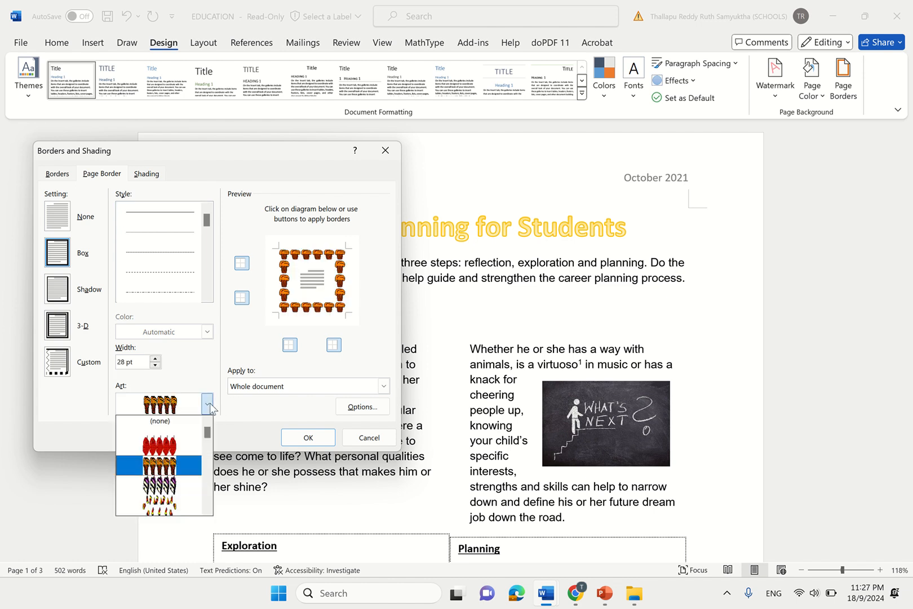
click(184, 504)
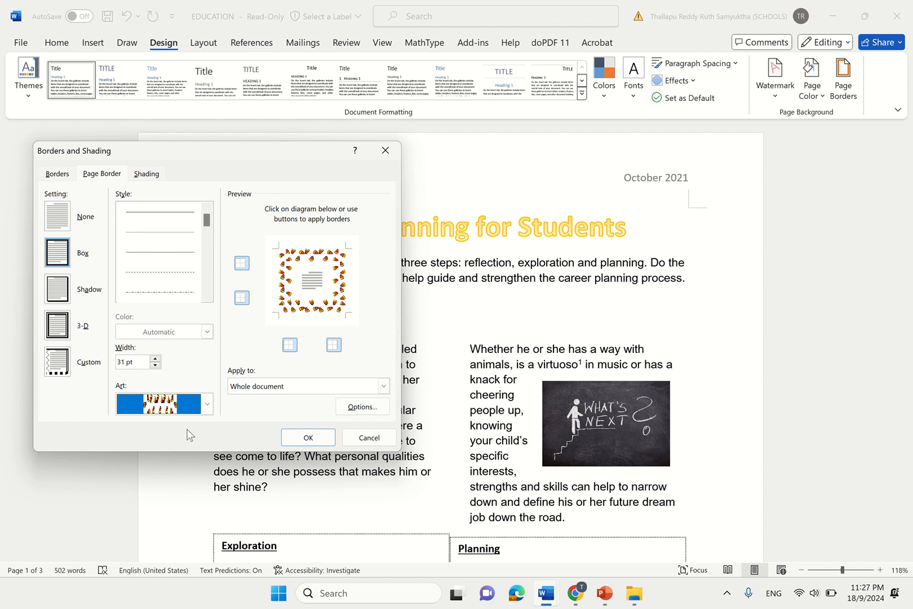
click(207, 403)
drag(207, 428, 207, 435)
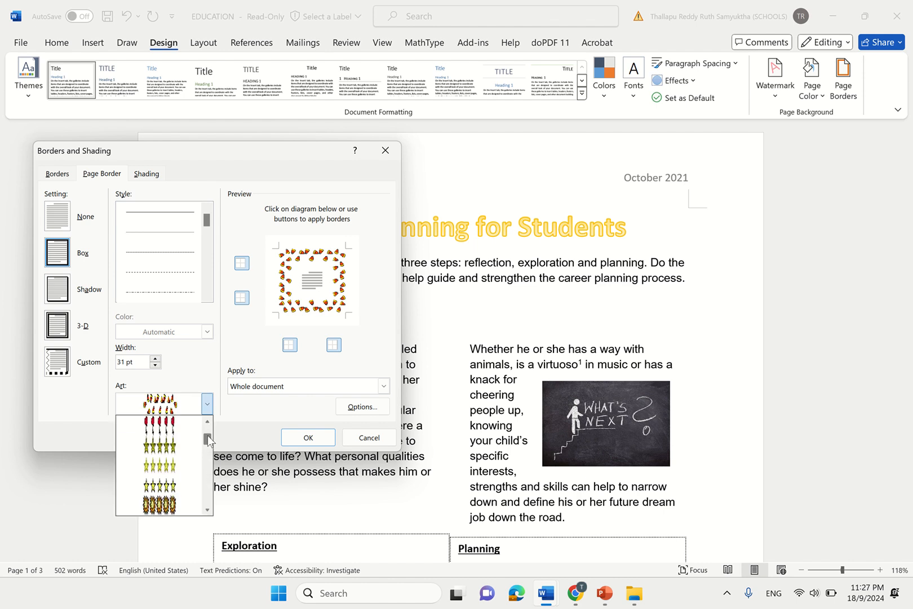
click(169, 486)
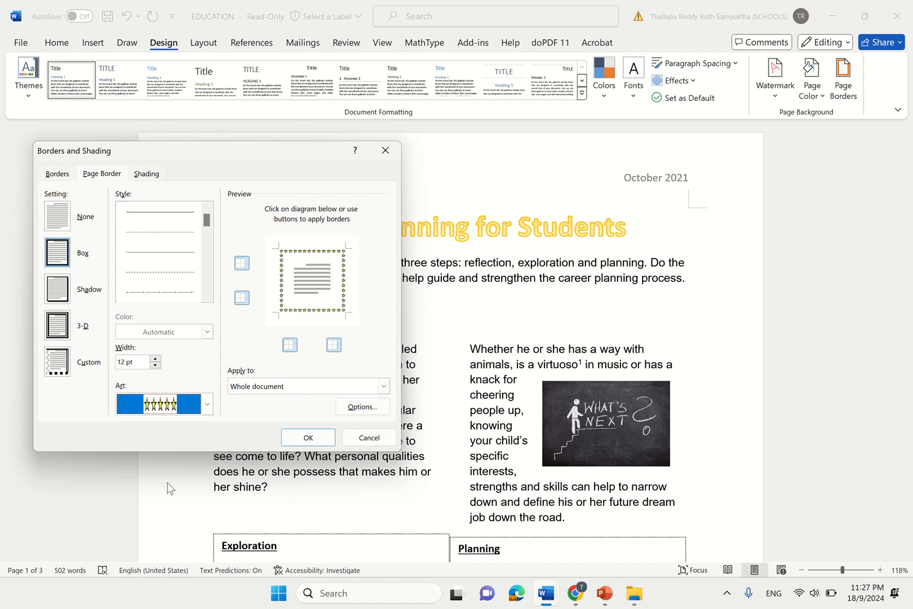
click(305, 438)
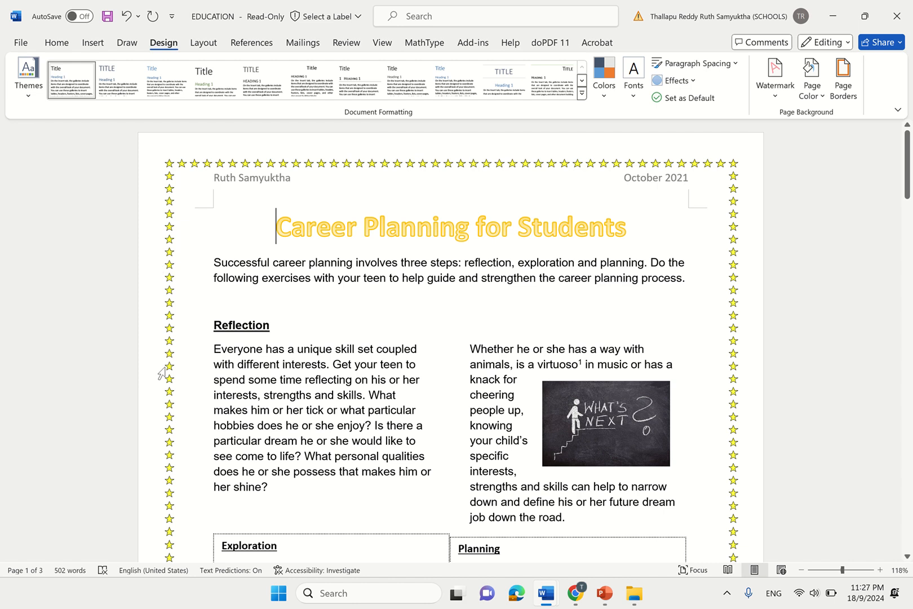
drag(909, 193, 894, 151)
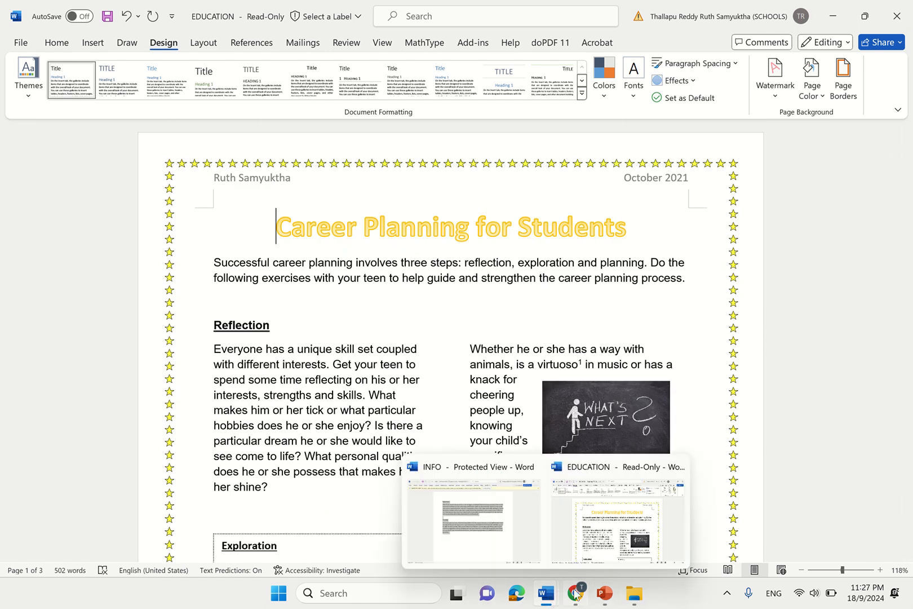
click(576, 549)
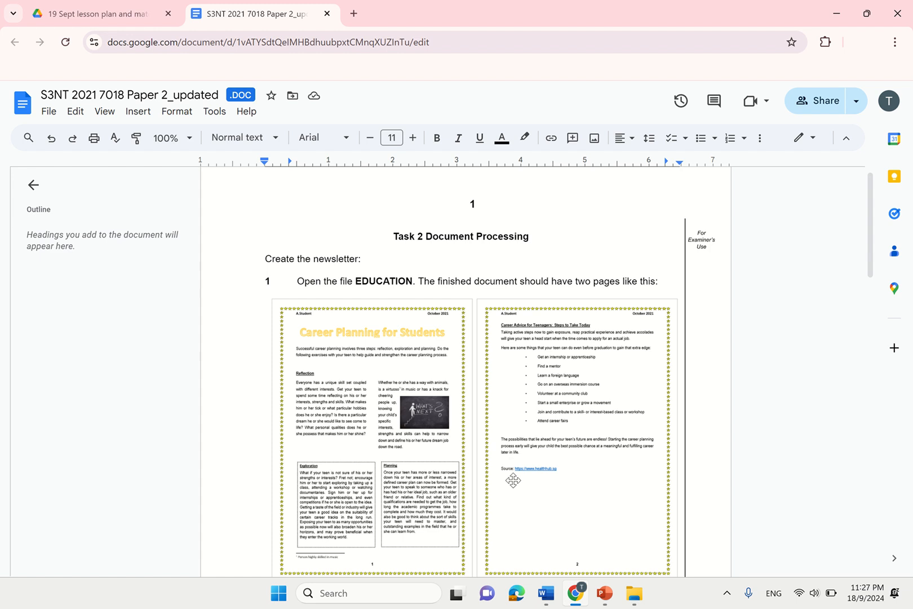
- Highlight task 16 on fully justified body text, then return to the EDUCATION newsletter
drag(870, 281, 903, 526)
click(388, 414)
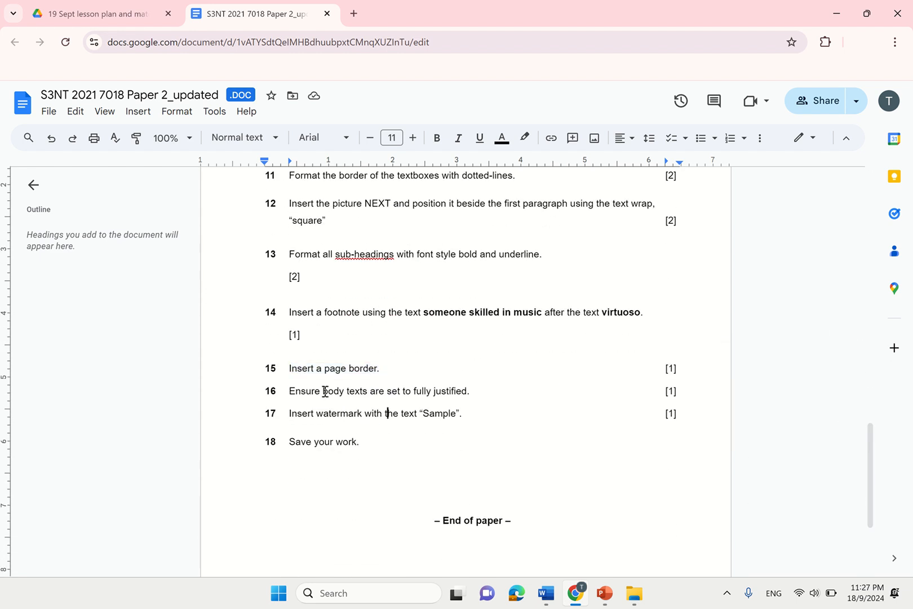
drag(290, 391, 473, 390)
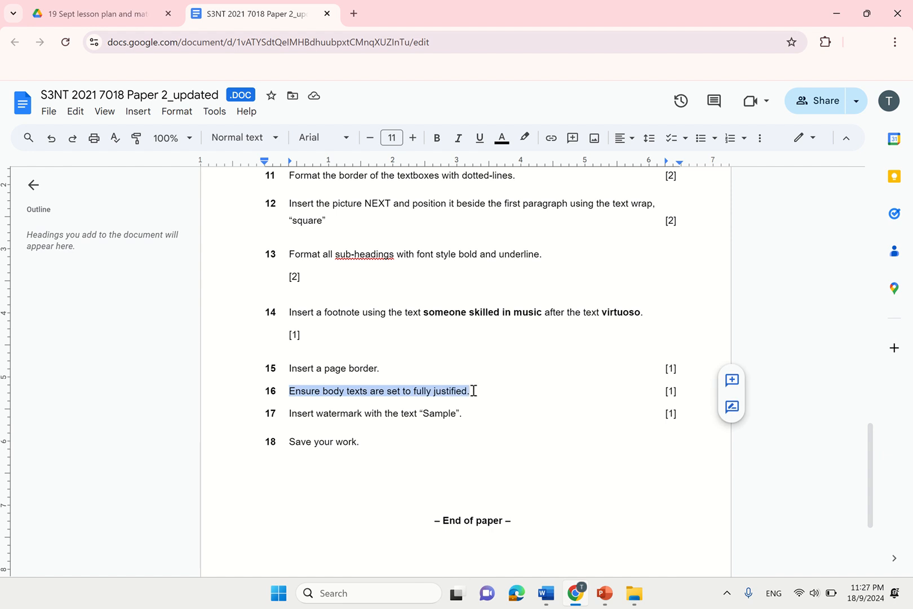
drag(868, 448, 859, 208)
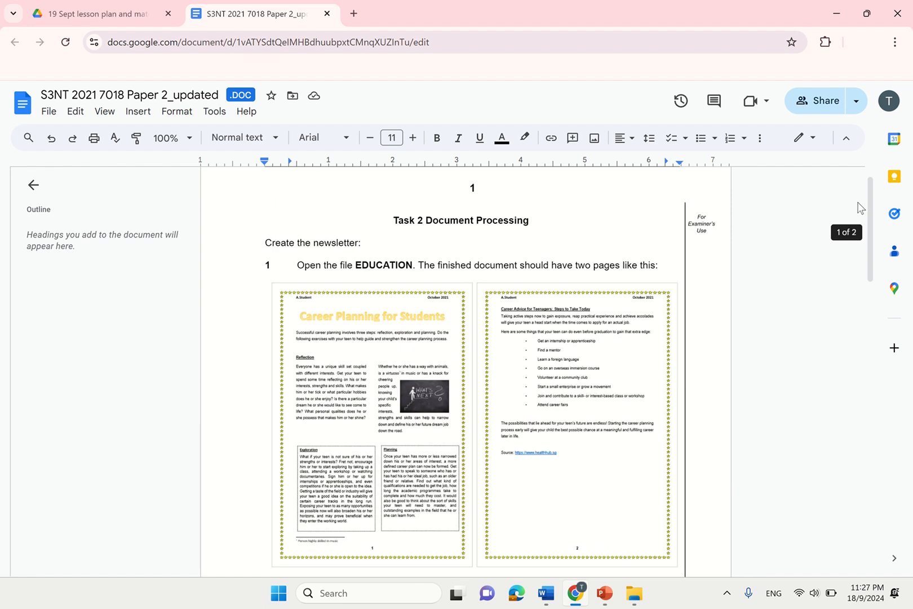
mouse_move(546, 592)
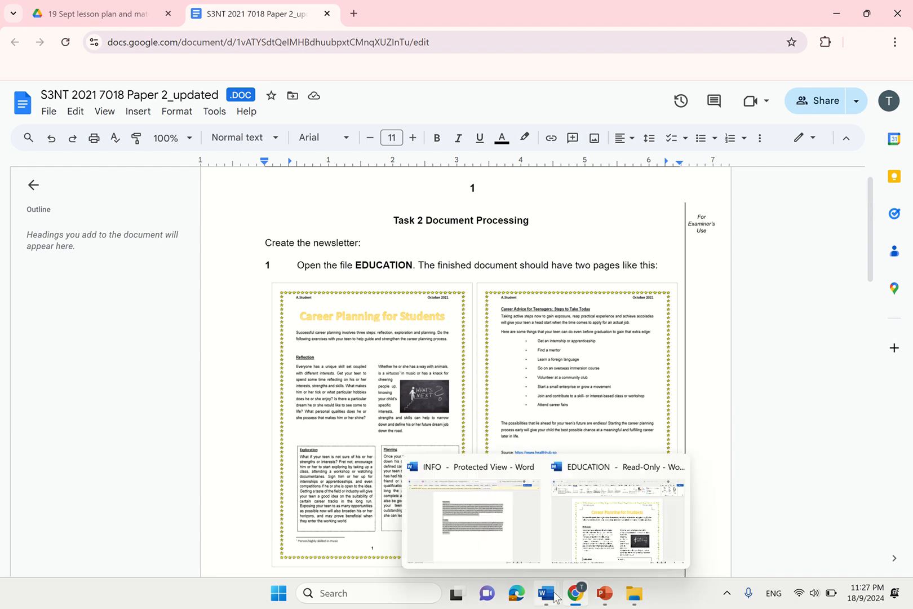
click(577, 560)
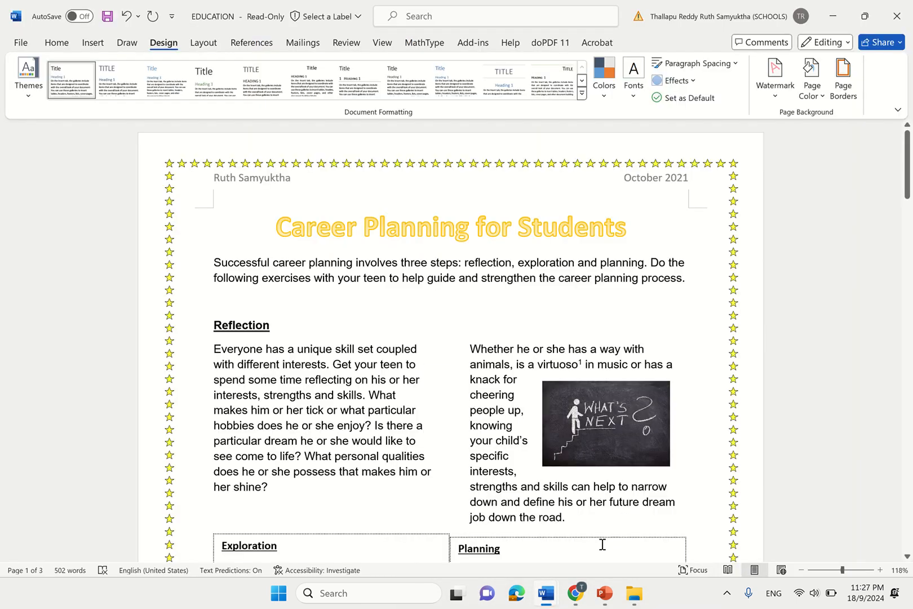
- Fully justify the introductory paragraph after trying other alignments
drag(214, 346, 277, 486)
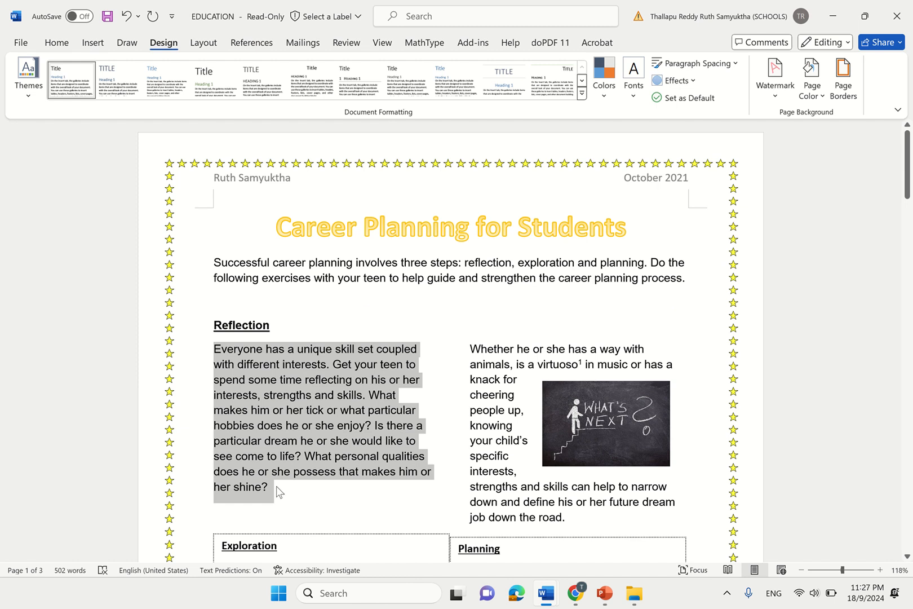
click(57, 43)
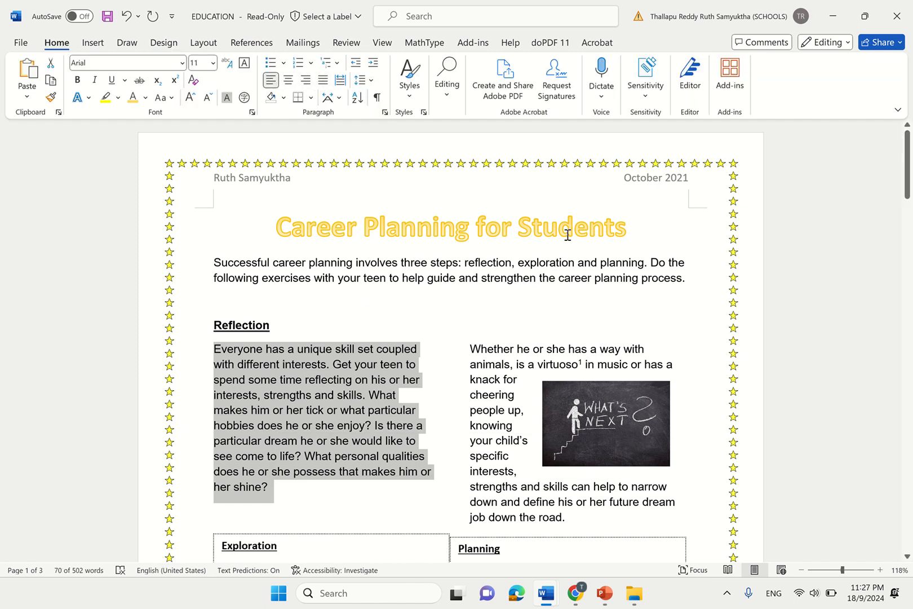
drag(689, 287, 214, 261)
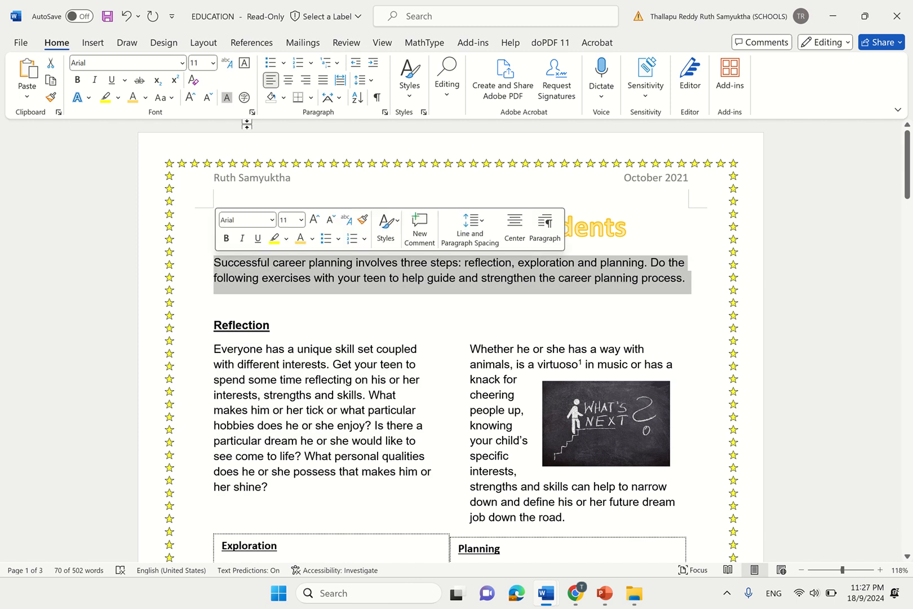
click(306, 81)
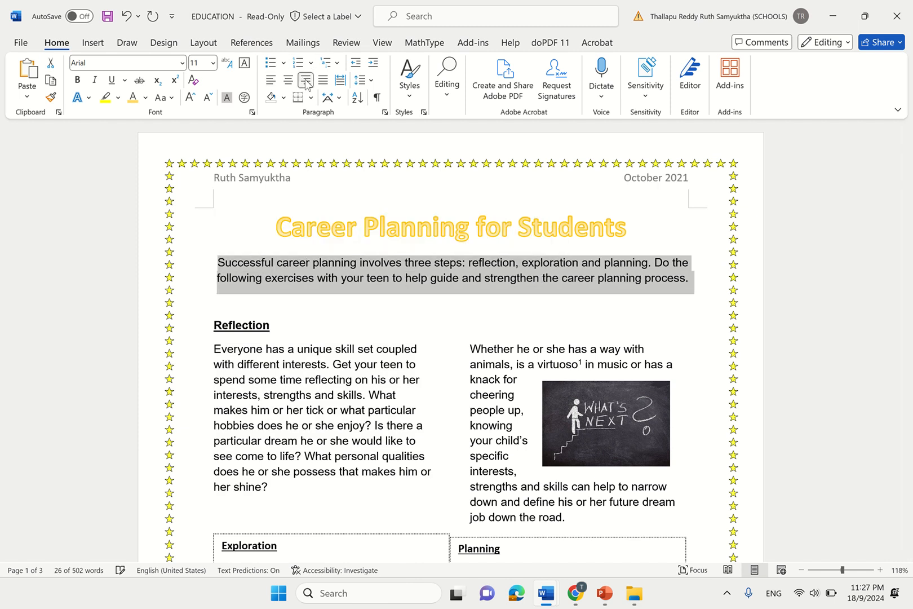
click(276, 80)
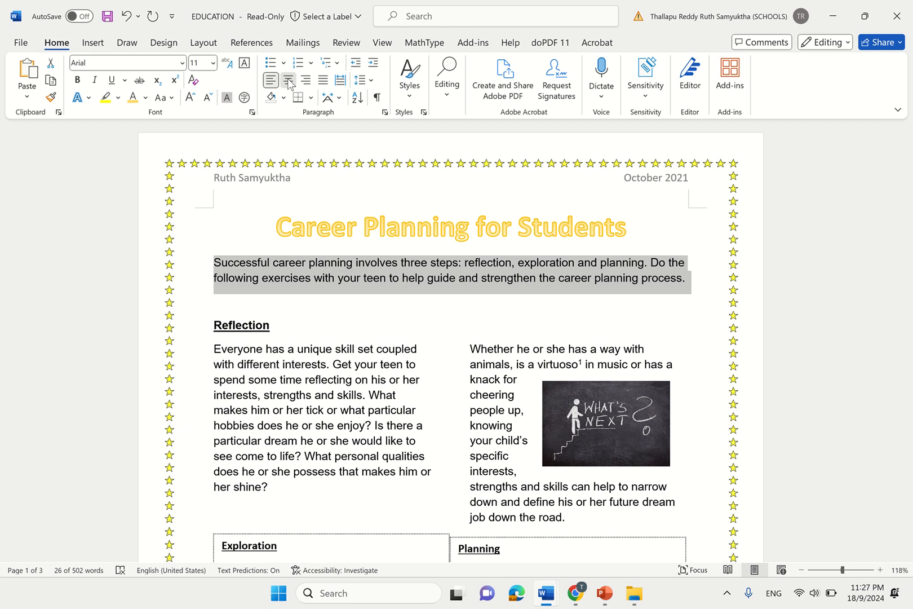
click(288, 80)
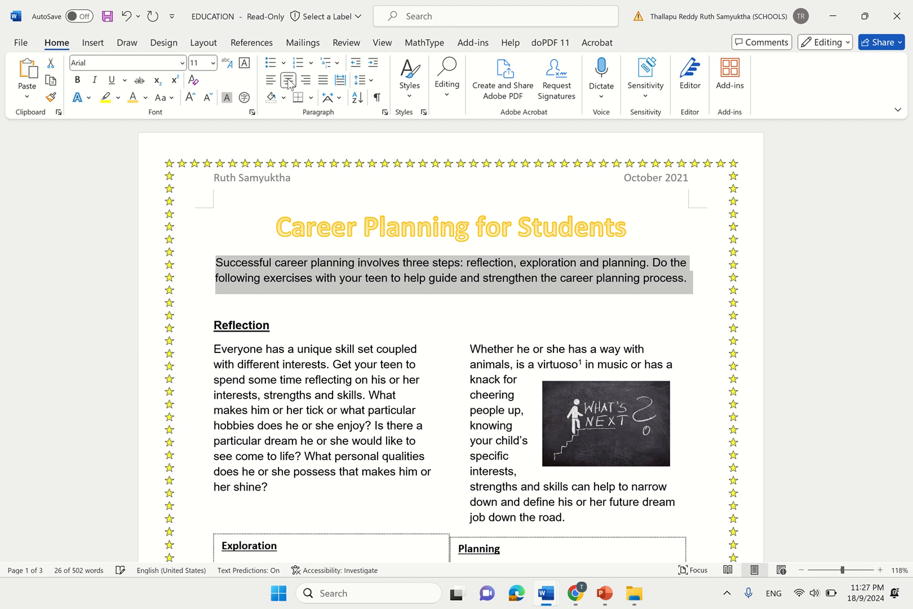
click(328, 85)
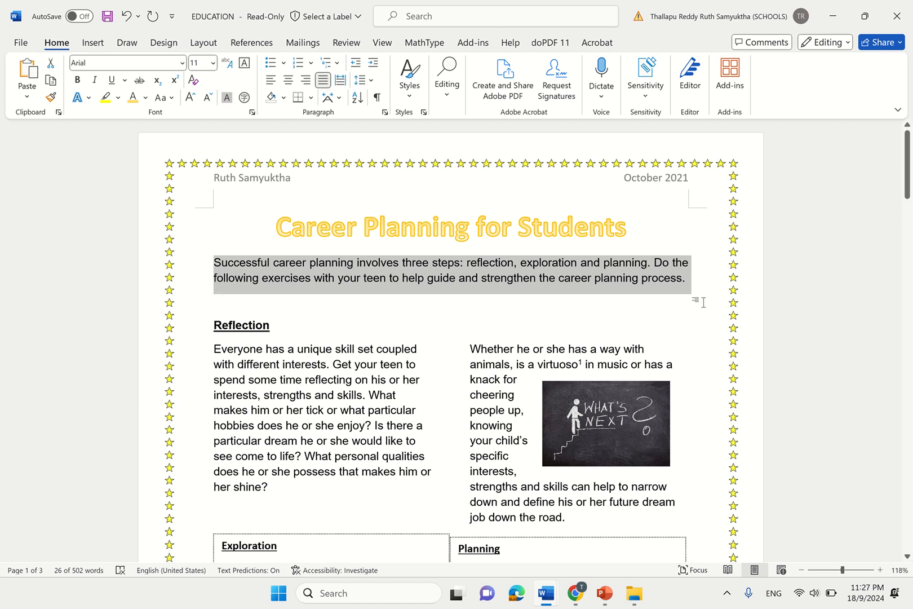
drag(909, 194, 909, 212)
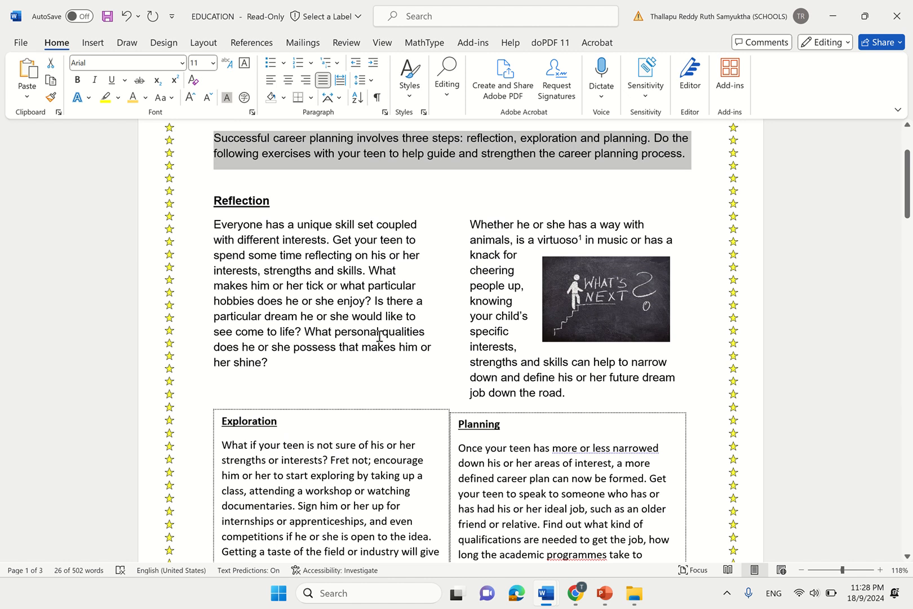
click(313, 359)
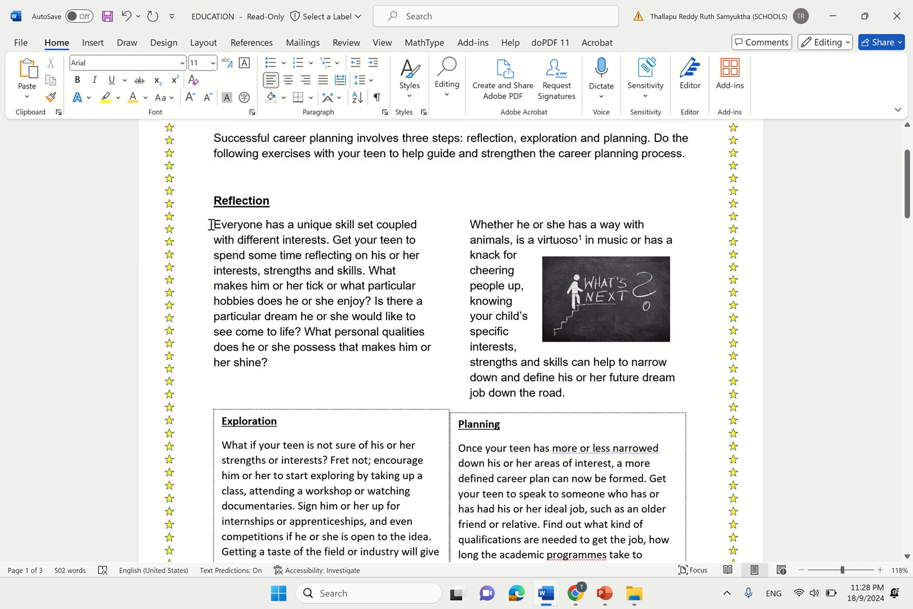
- Fully justify the Reflection paragraph and the right-column text beside the picture
drag(212, 224, 271, 362)
click(270, 362)
drag(291, 366, 208, 243)
drag(207, 233, 207, 224)
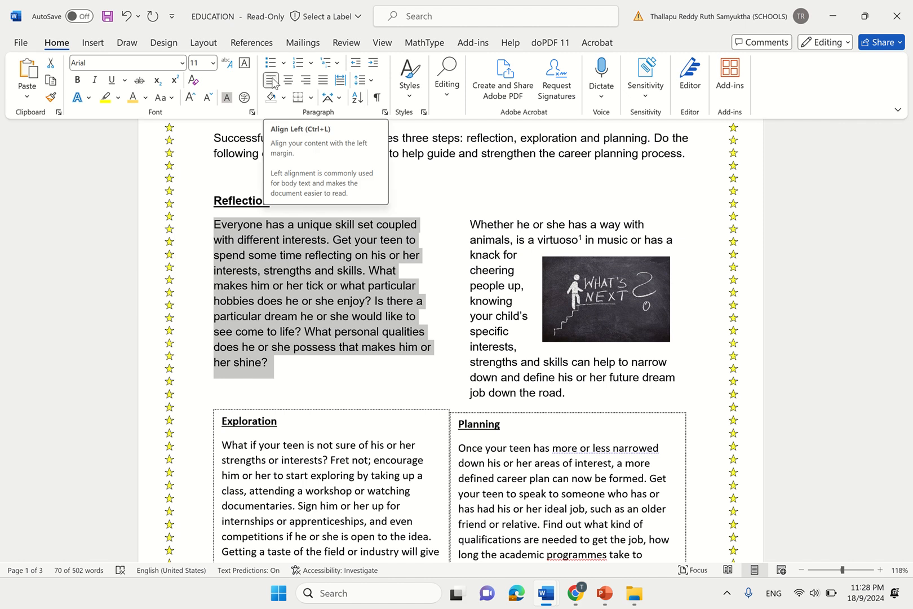
click(324, 83)
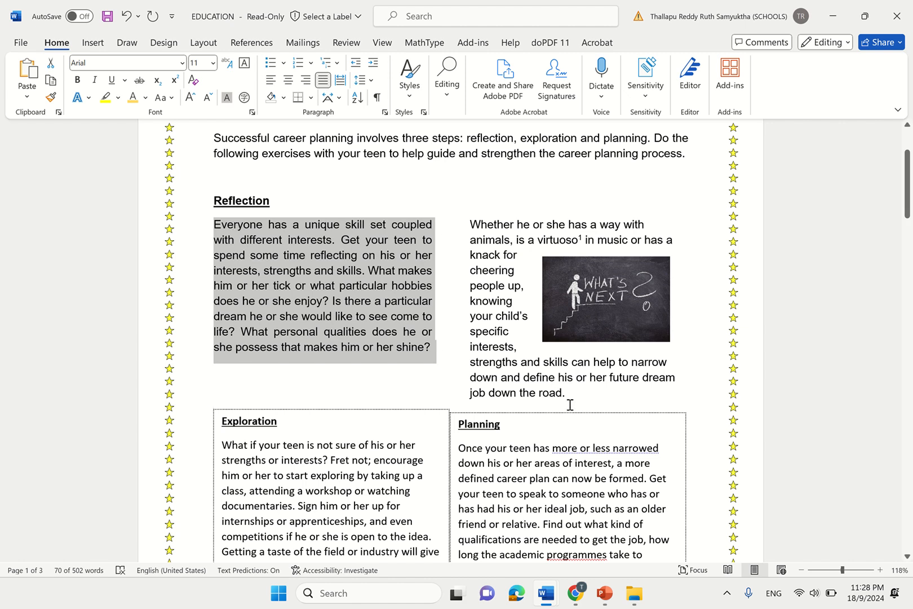
drag(573, 396, 466, 179)
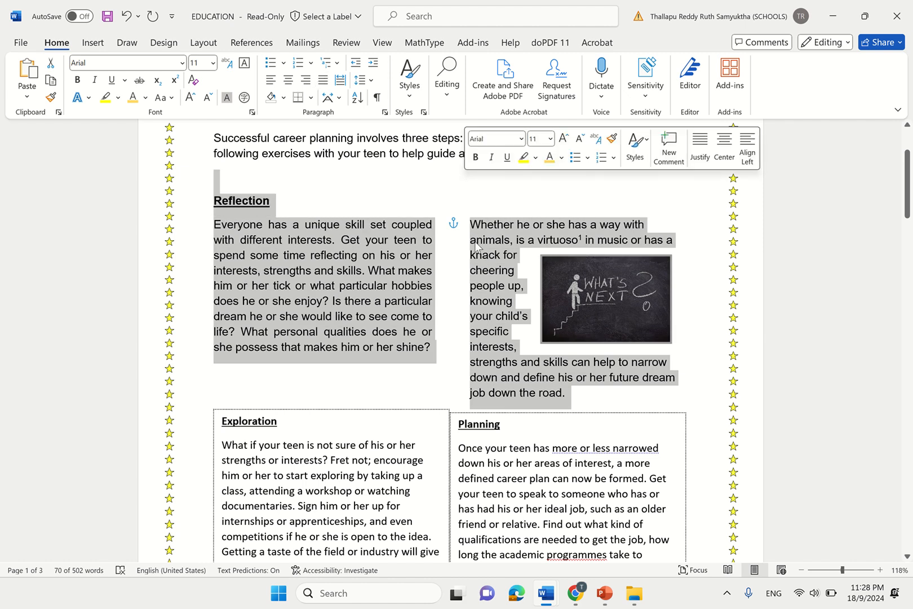
click(323, 79)
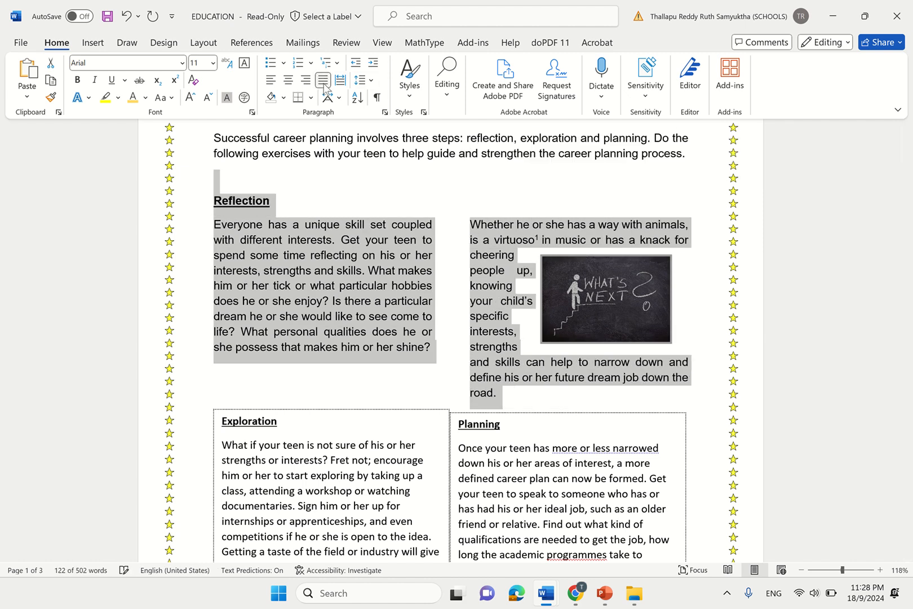
click(545, 300)
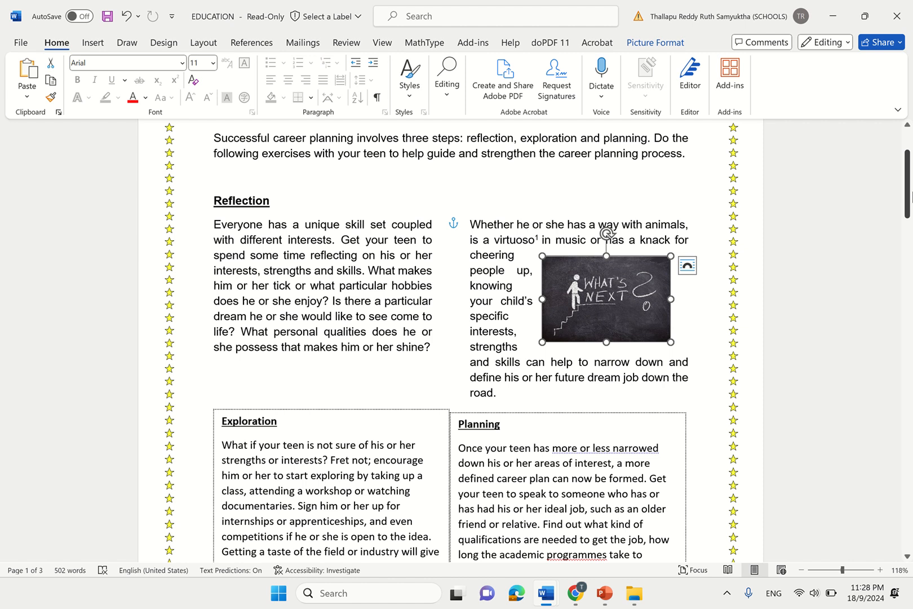
- Fully justify the Exploration and Planning box paragraphs and the page 2 body text
drag(907, 197, 910, 237)
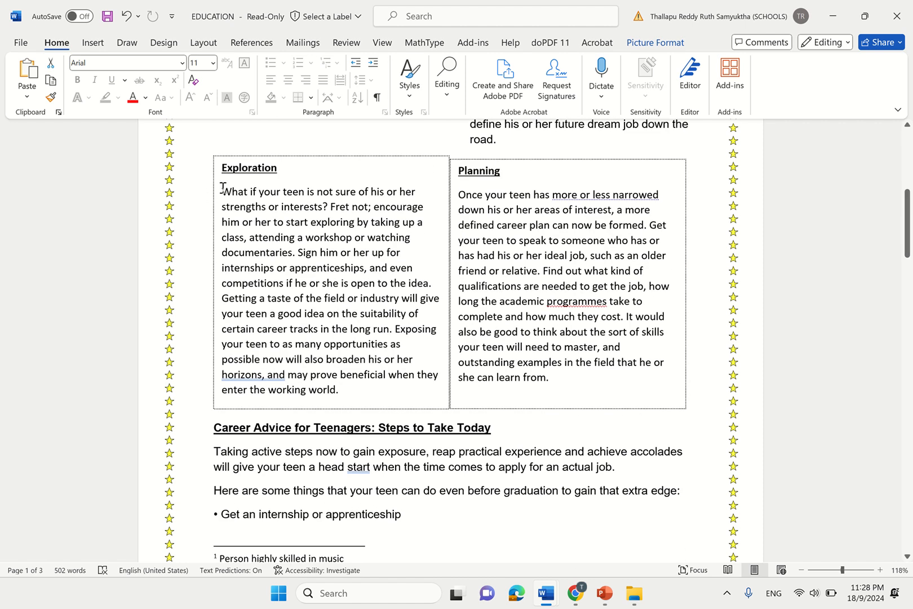
drag(222, 188, 540, 387)
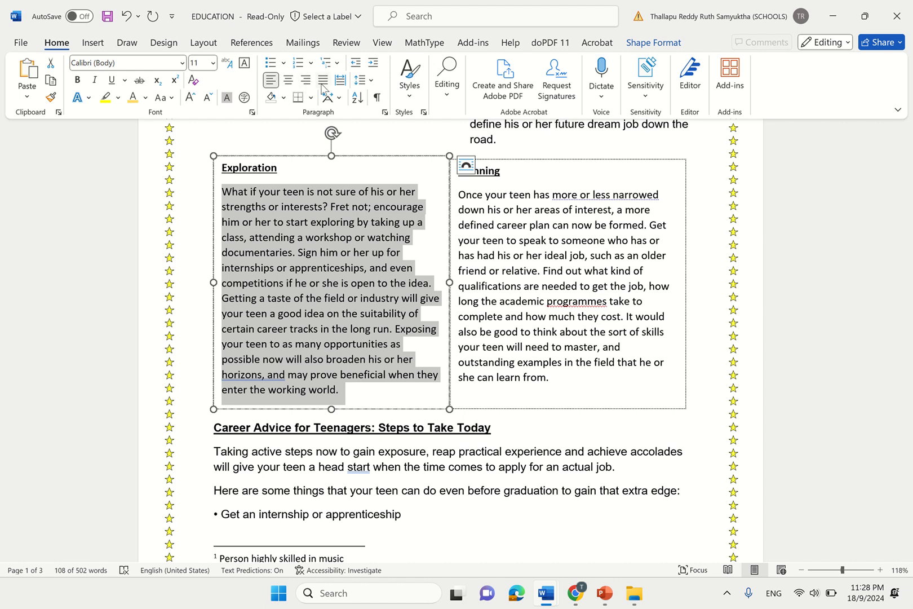
click(323, 80)
drag(570, 393, 458, 193)
click(323, 80)
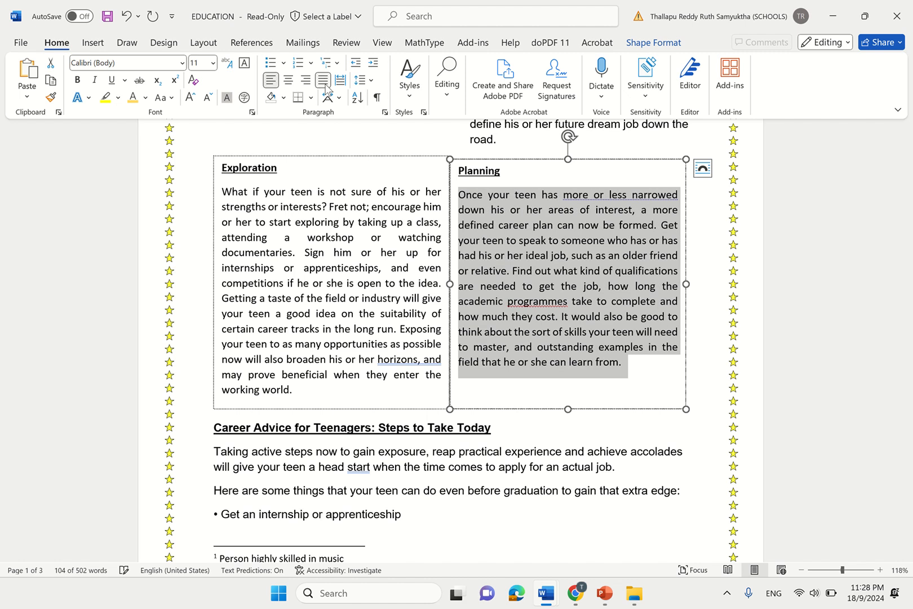
mouse_move(217, 448)
mouse_down()
mouse_move(395, 561)
mouse_move(406, 289)
mouse_move(387, 182)
mouse_up()
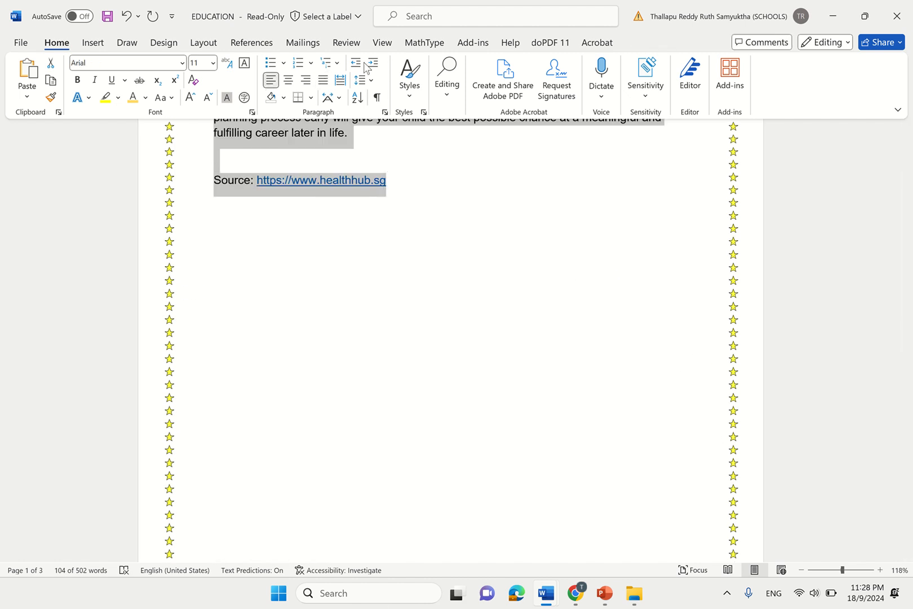
click(323, 80)
drag(910, 376, 910, 217)
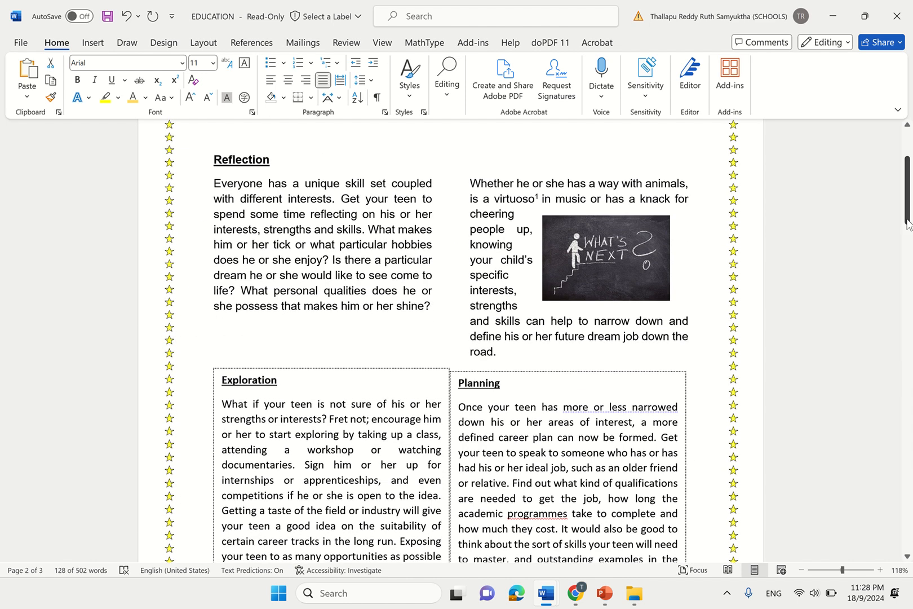
- Highlight item 17's instruction to add a 'Sample' watermark on the task paper
mouse_move(576, 592)
click(602, 536)
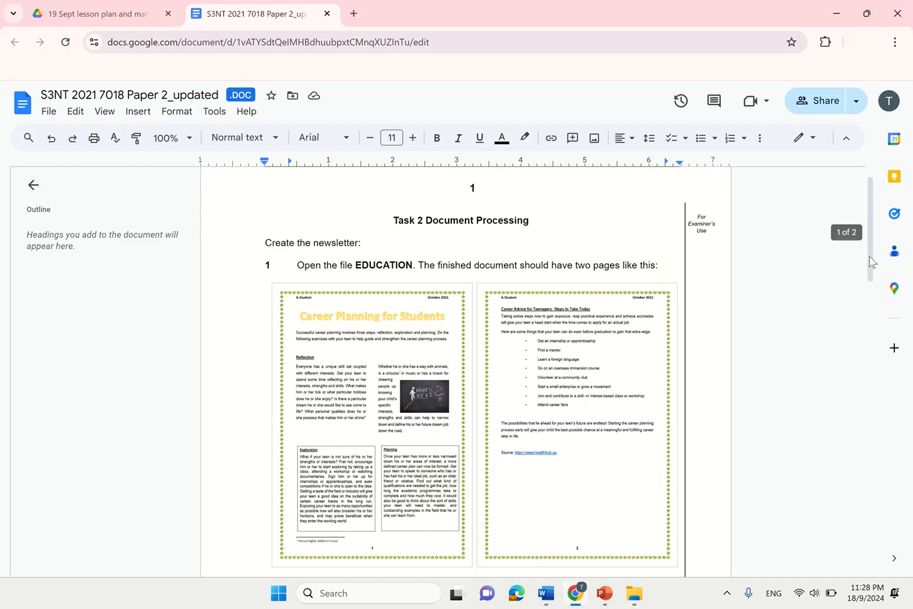
scroll(876, 267, down, 8)
scroll(892, 409, down, 8)
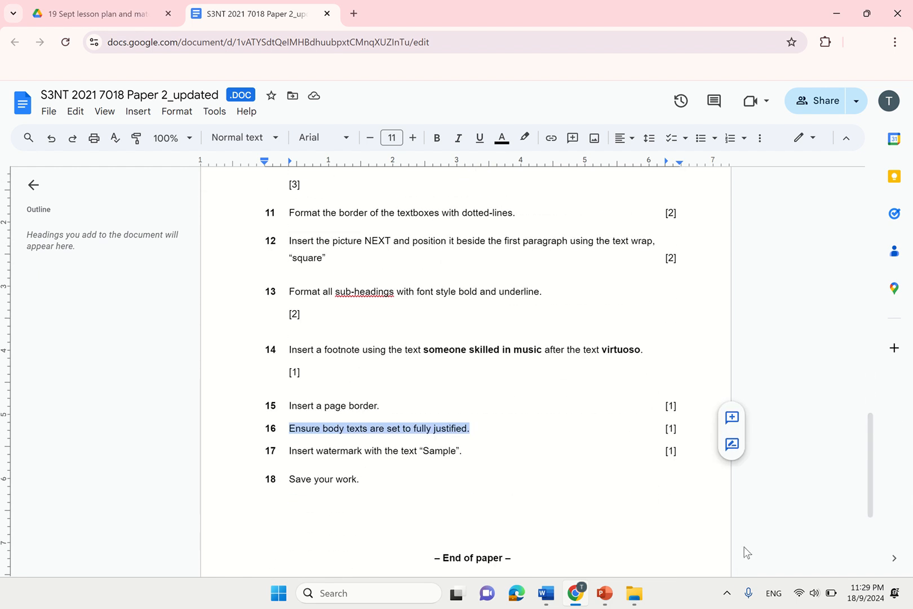
click(289, 450)
drag(304, 451, 461, 453)
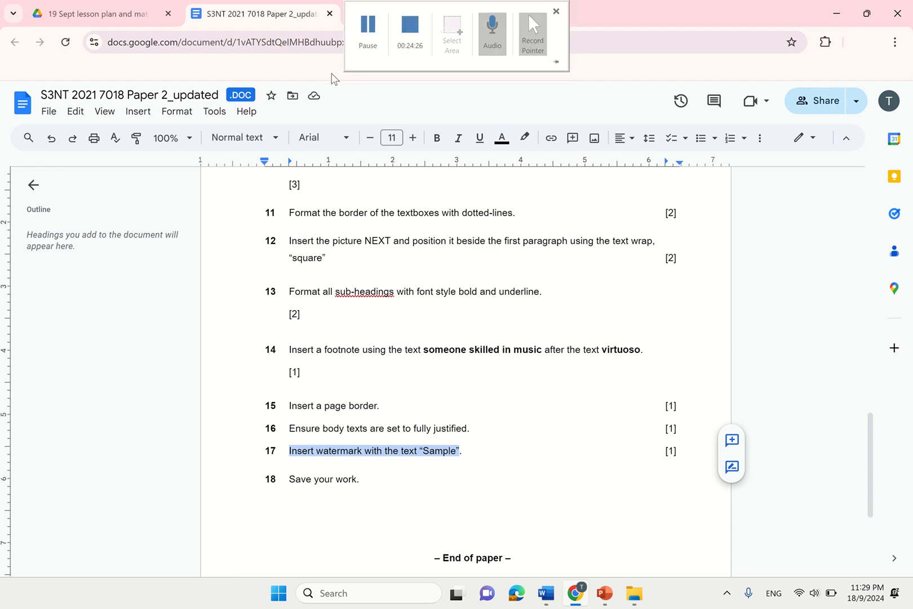
- Search Google Images for 'bank notes' and preview the Bank of England £10 note
click(357, 20)
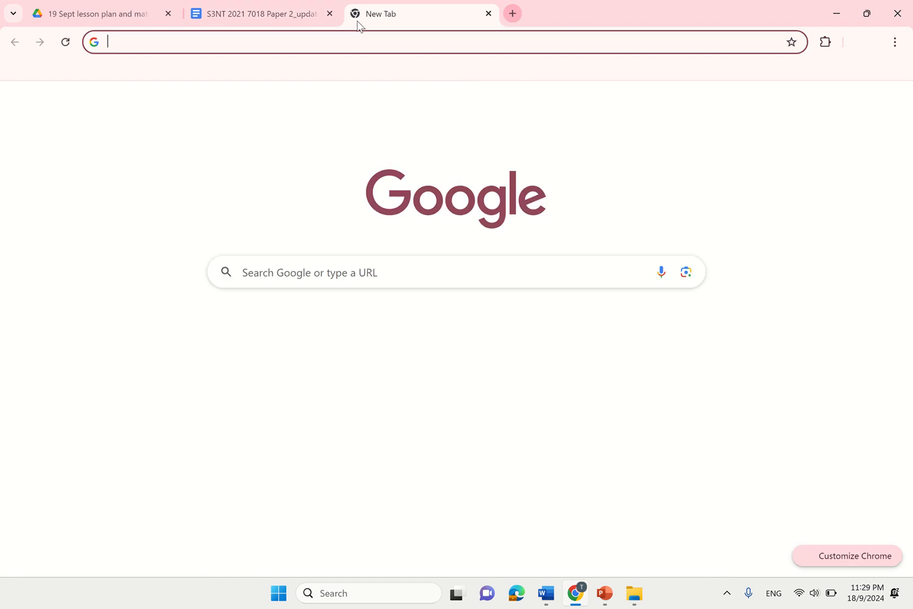
text(bank notes)
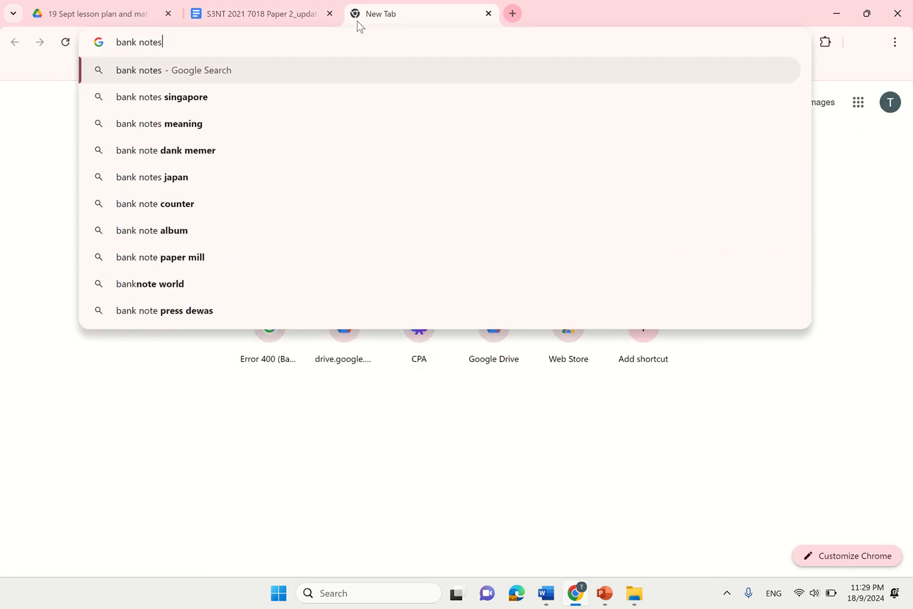
key(Return)
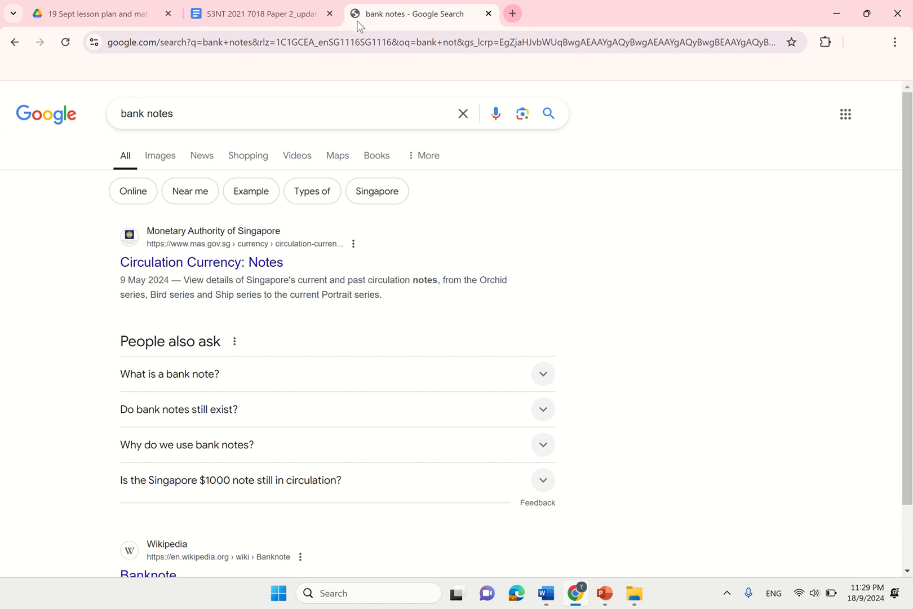
click(172, 161)
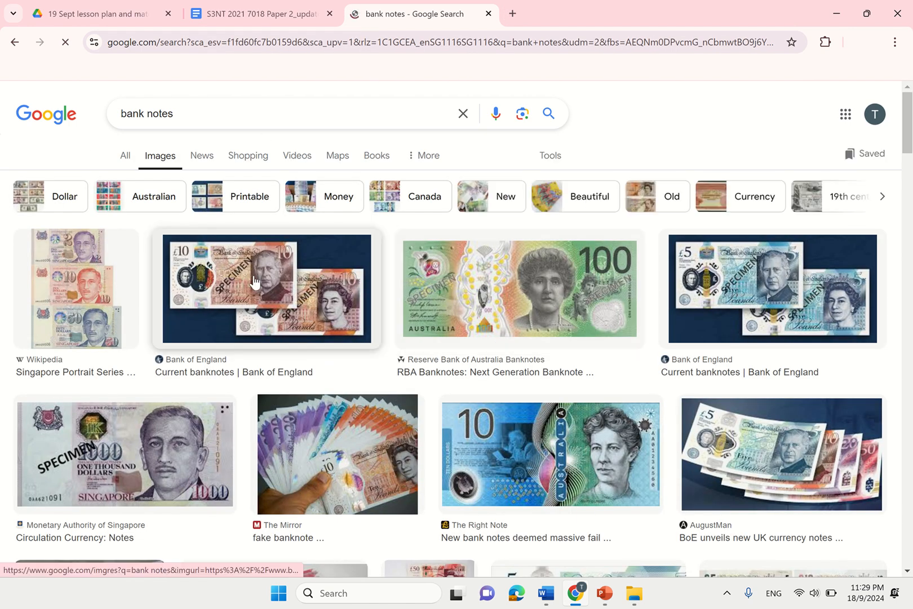
click(252, 281)
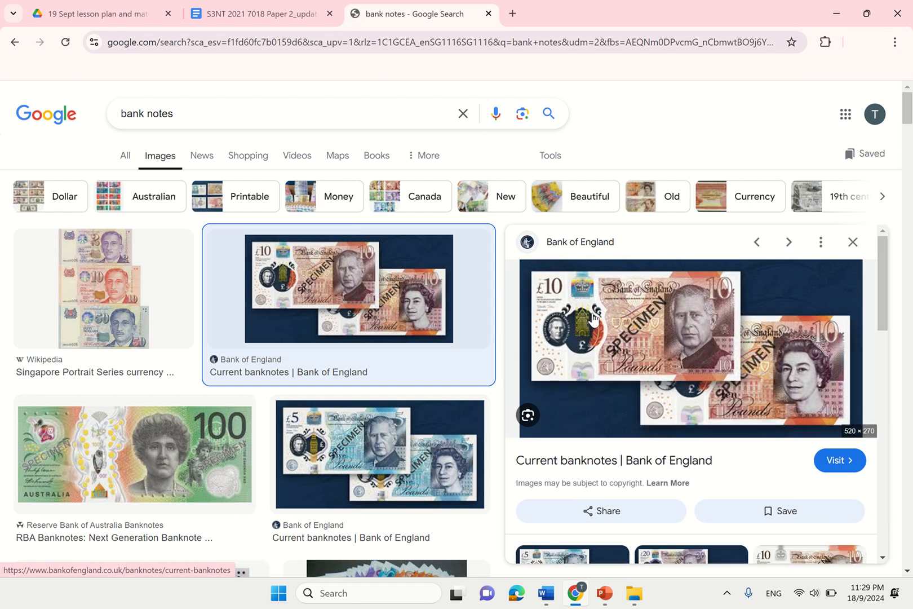
ctrl+scroll(586, 329, up, 3)
ctrl+scroll(561, 358, up, 5)
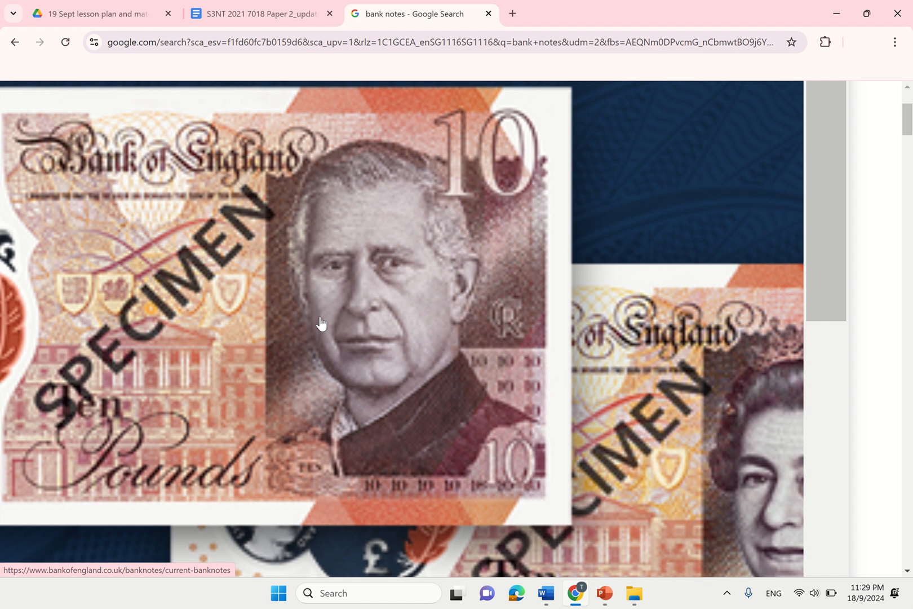
ctrl+scroll(321, 323, down, 8)
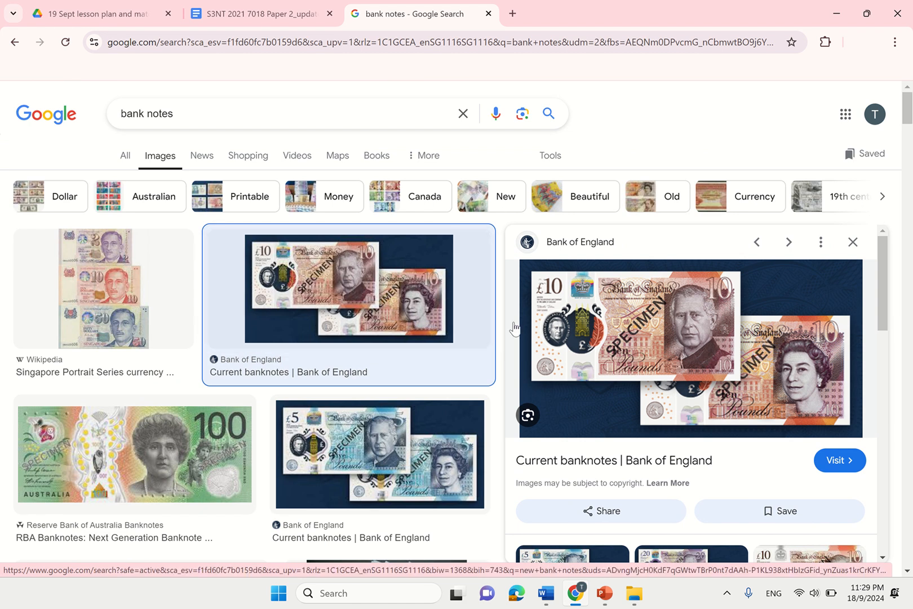
click(853, 243)
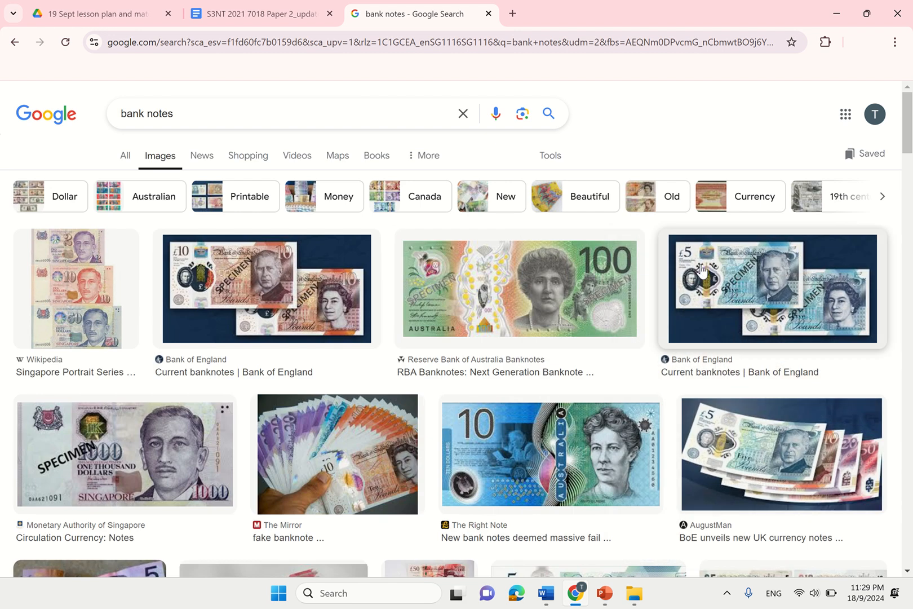
- Preview the Australian 100 banknote image, then return to the exam paper tab
click(437, 302)
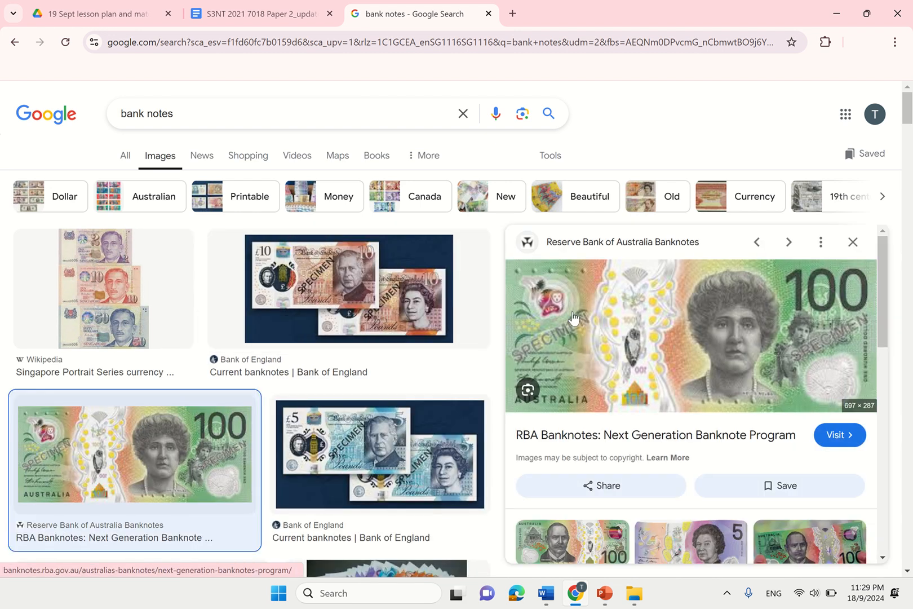
scroll(547, 360, up, 5)
scroll(546, 359, down, 5)
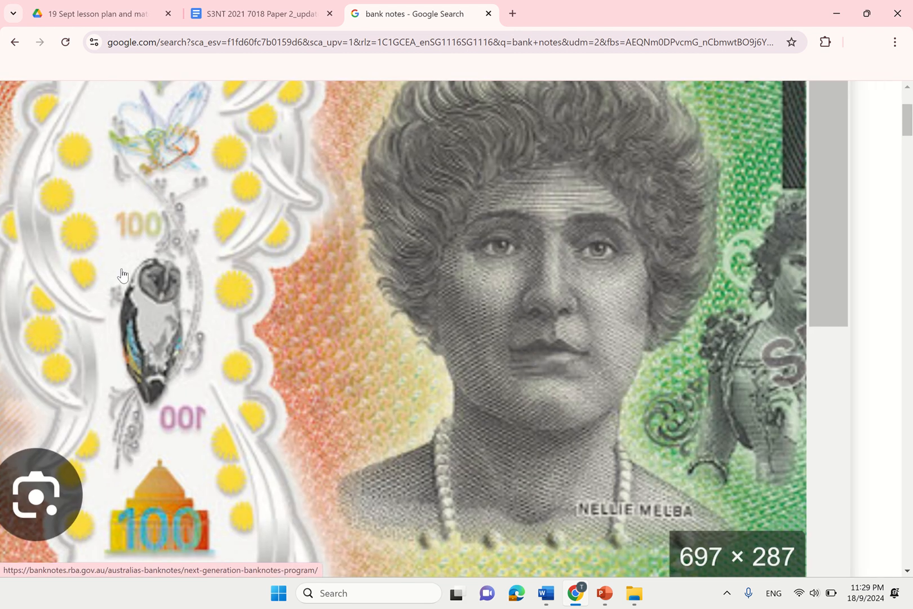
scroll(540, 356, up, 2)
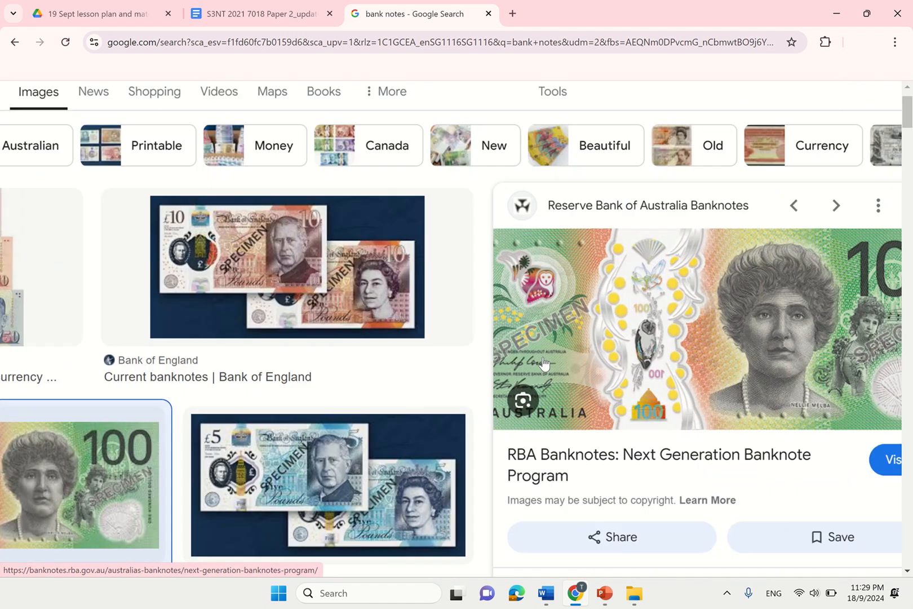
scroll(525, 290, down, 2)
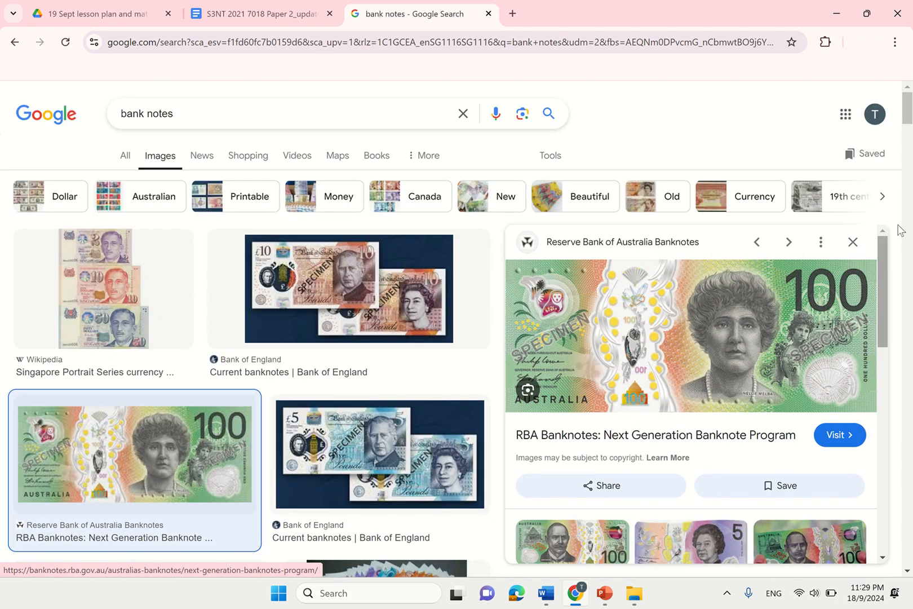
mouse_move(884, 254)
mouse_down()
mouse_move(896, 352)
mouse_move(885, 246)
mouse_up()
click(269, 8)
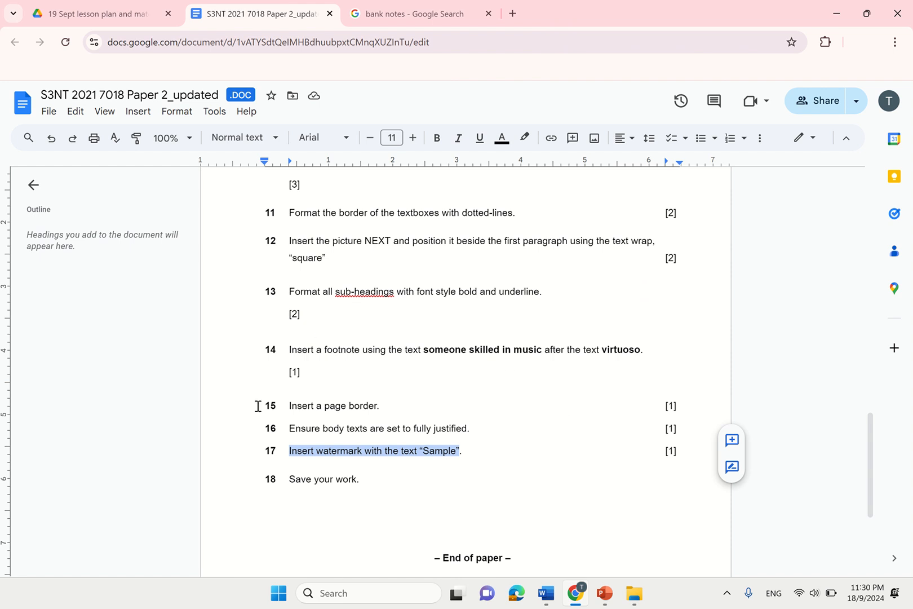
- Bring the 'EDUCATION - Read-Only' Word window to the front
mouse_move(546, 593)
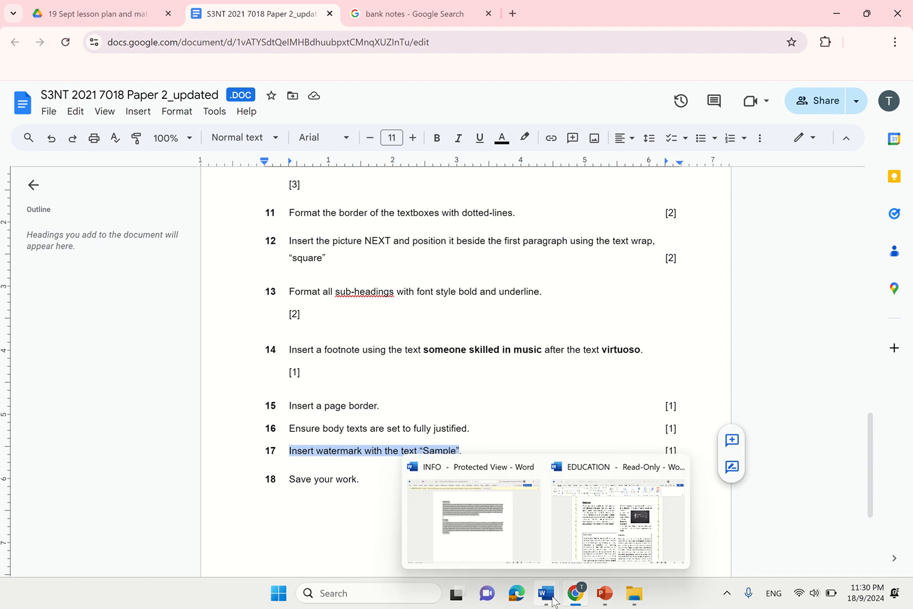
click(632, 525)
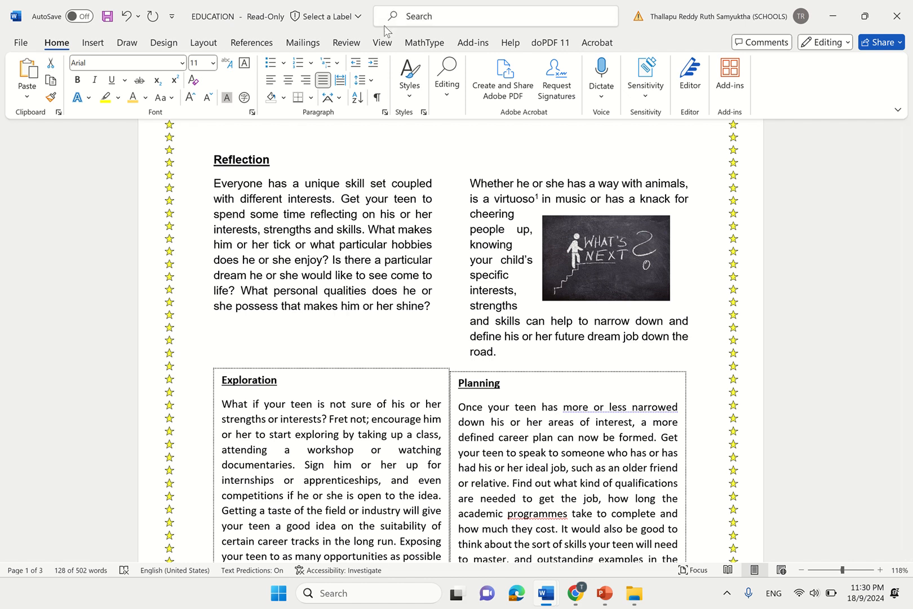
- Show Word's Watermark gallery on the Design tab, after checking the Insert tab
click(92, 43)
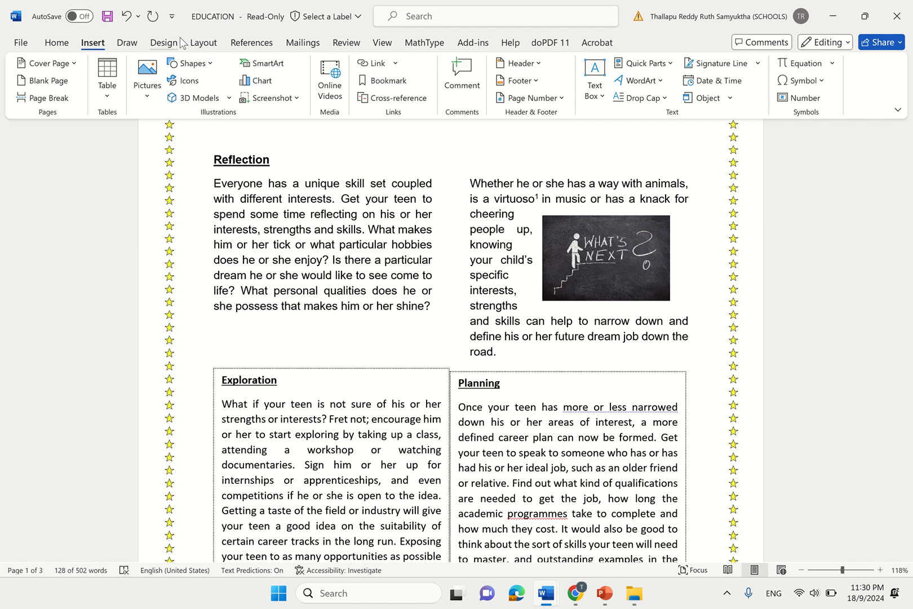
click(165, 45)
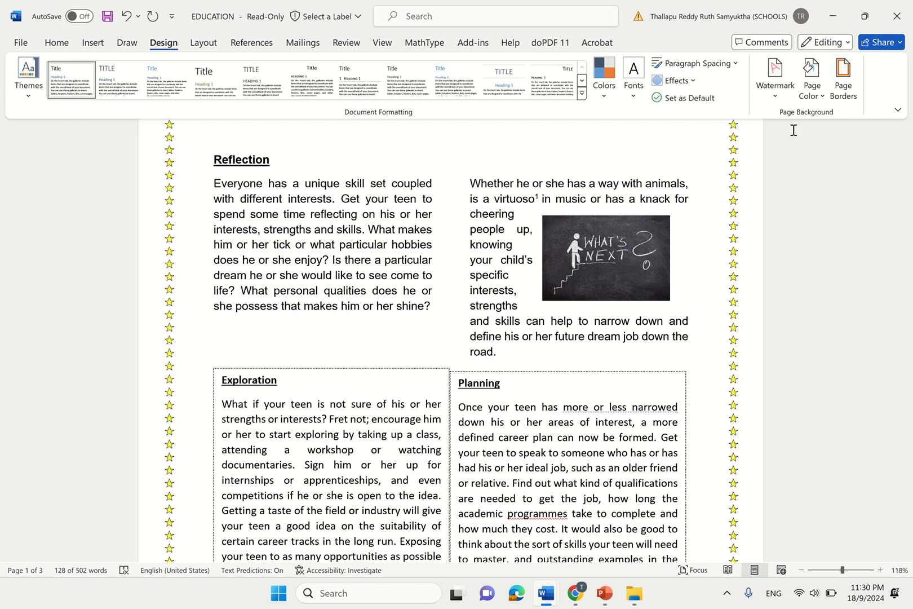
click(776, 90)
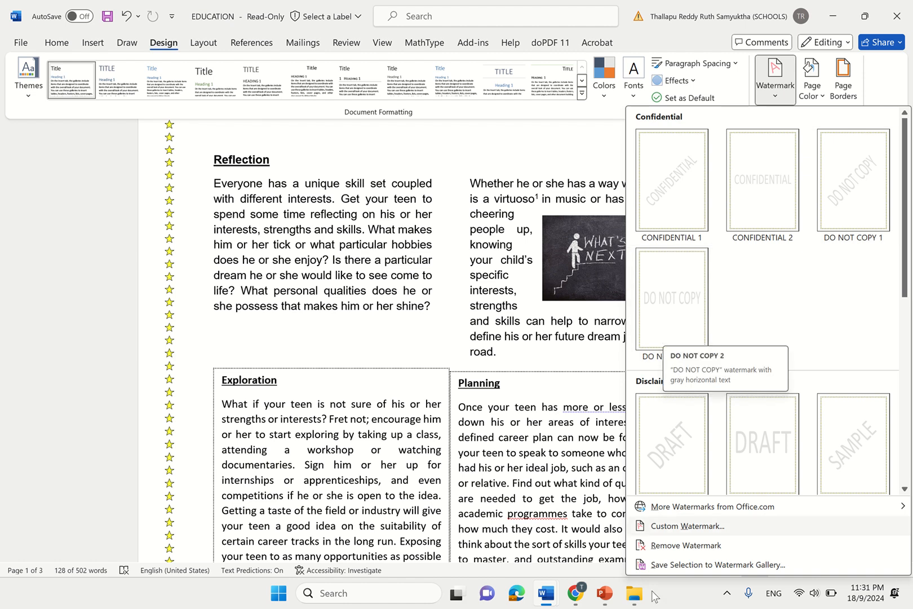
- Check the watermark wording by selecting 'Sample' in the Google Docs instruction
mouse_move(575, 593)
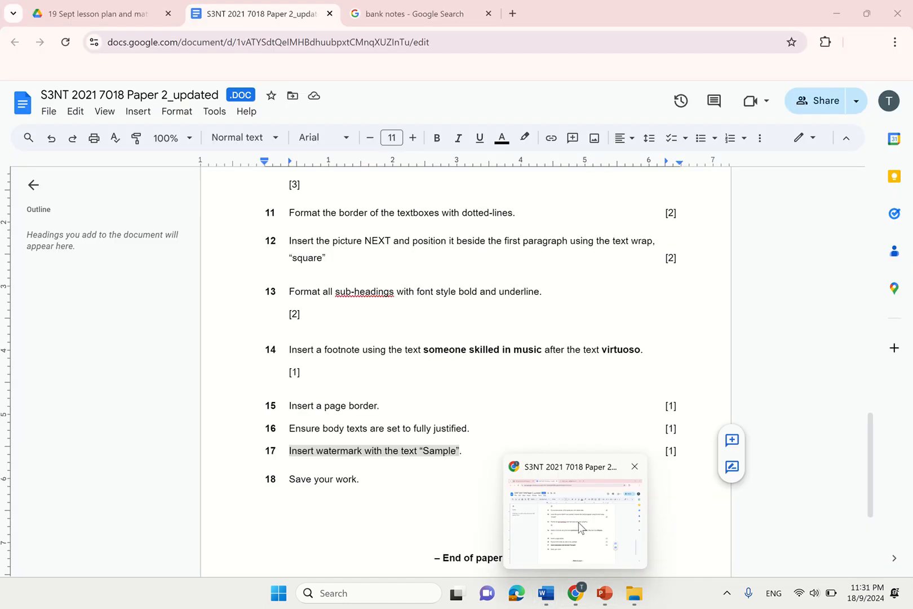
click(579, 522)
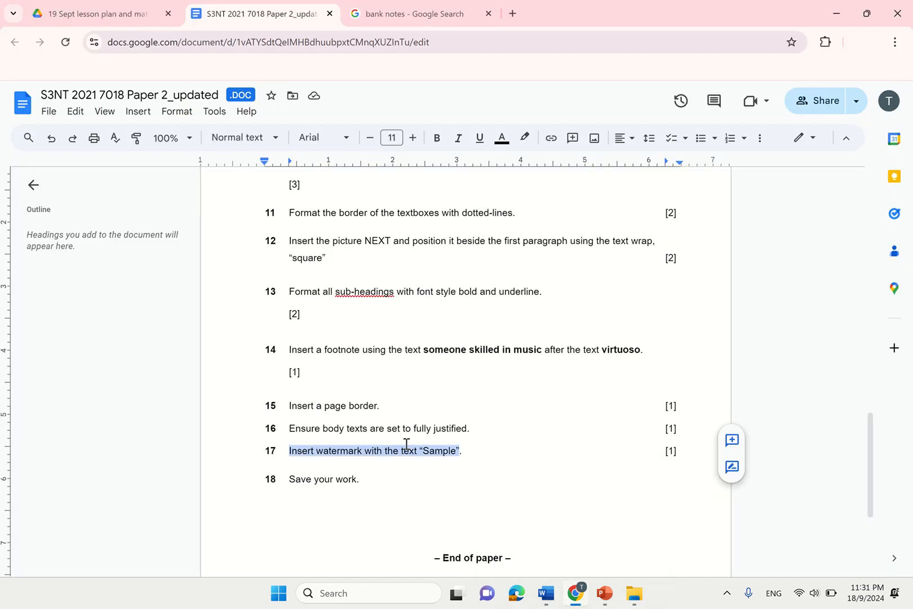
click(406, 444)
drag(423, 450, 460, 455)
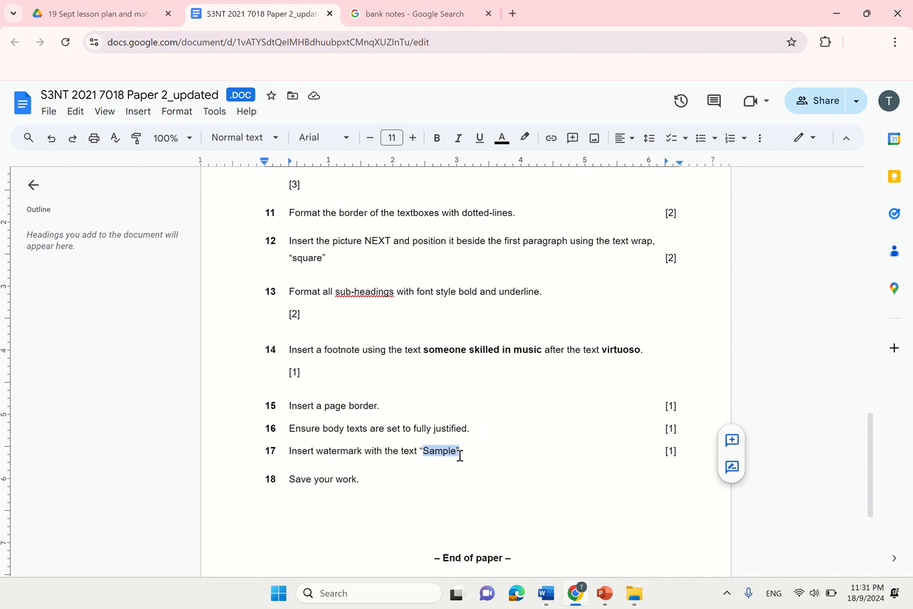
- Back in Word, choose Custom Watermark from the Watermark gallery
mouse_move(592, 601)
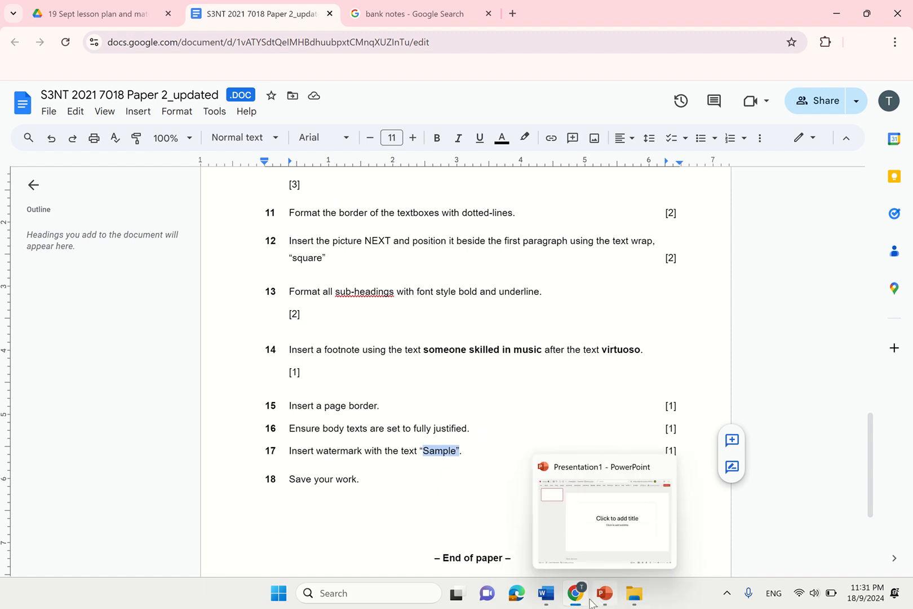
mouse_move(546, 593)
click(617, 533)
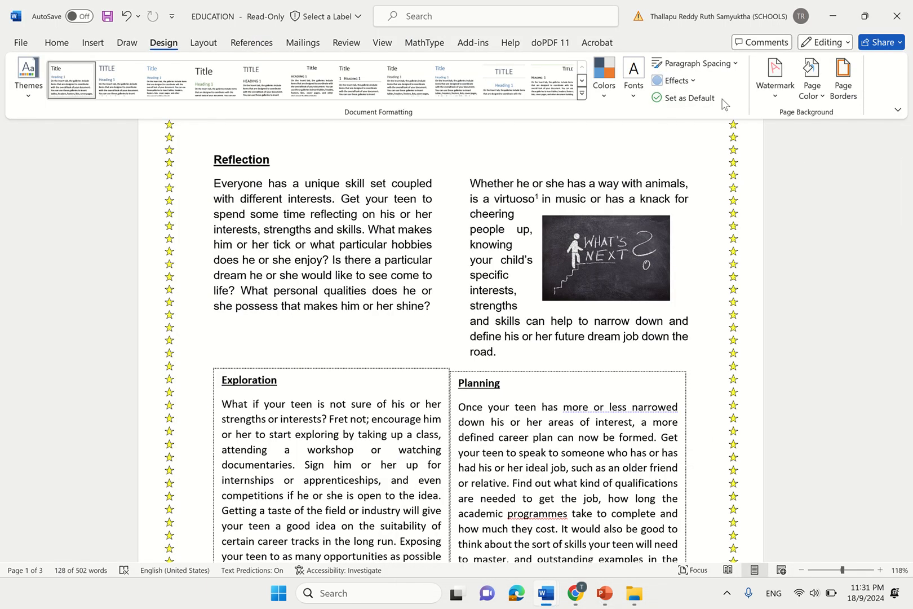
click(773, 85)
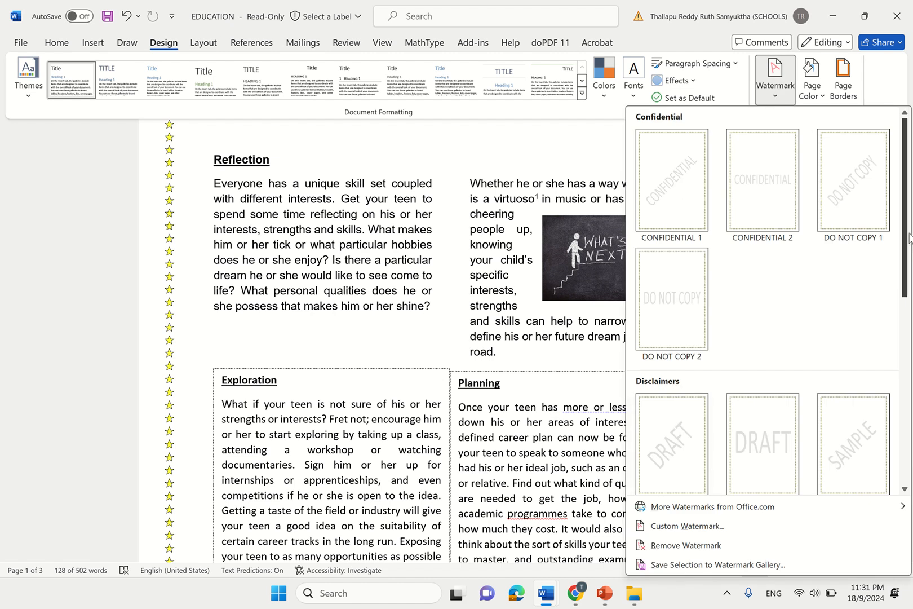
scroll(909, 237, down, 7)
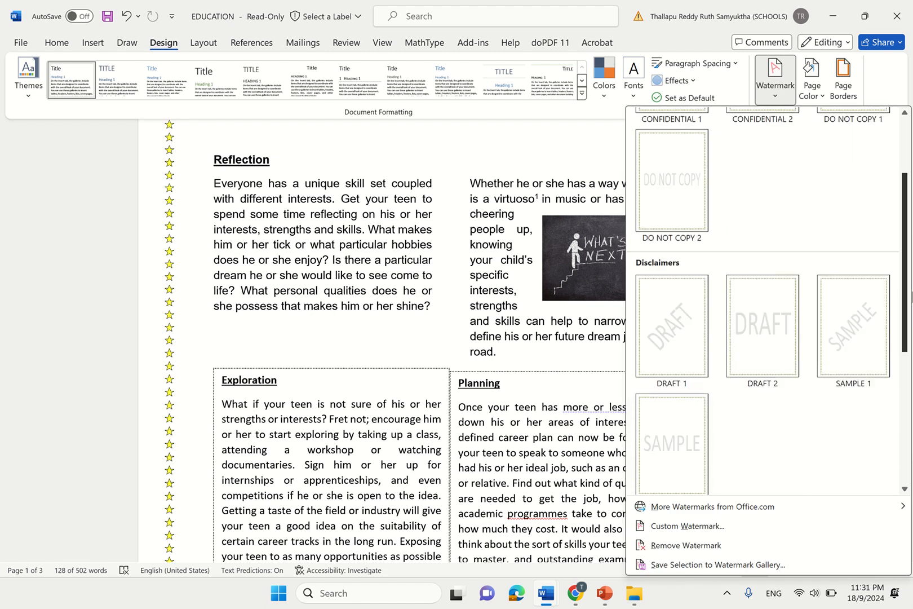
click(688, 526)
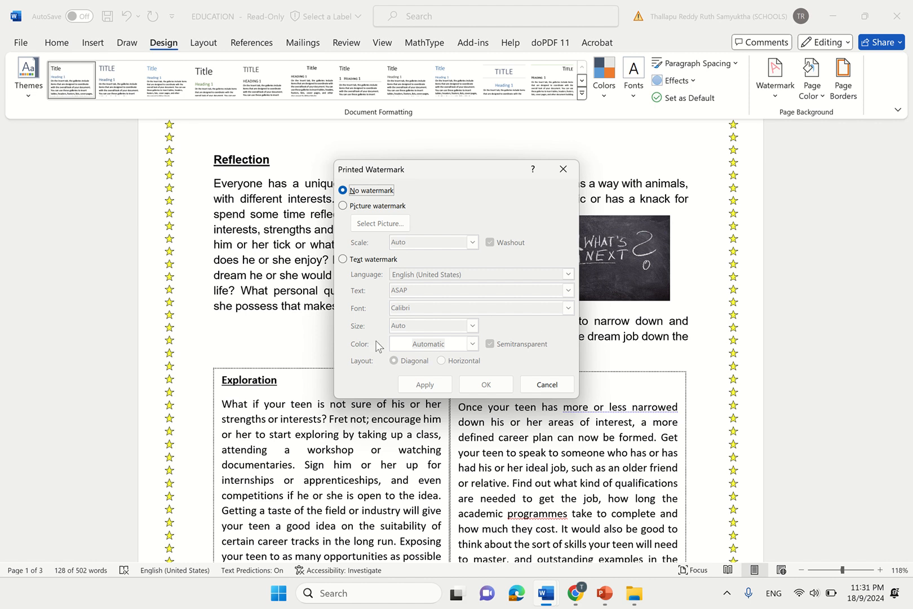
- Replace the default ASAP text watermark with SAMPLE, apply it, and close the dialog
click(343, 259)
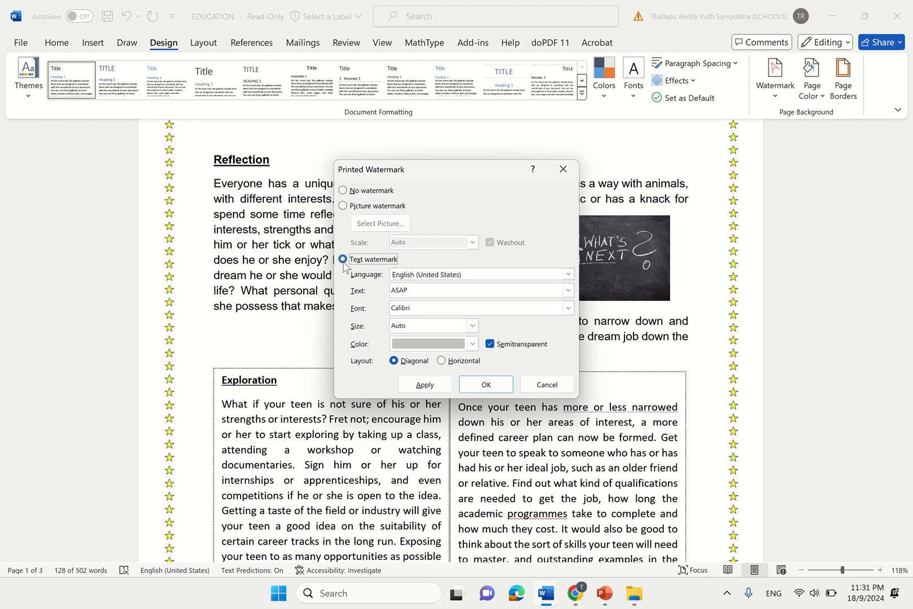
click(443, 291)
key(BackSpace)
key(BackSpace)
key(BackSpace)
key(BackSpace)
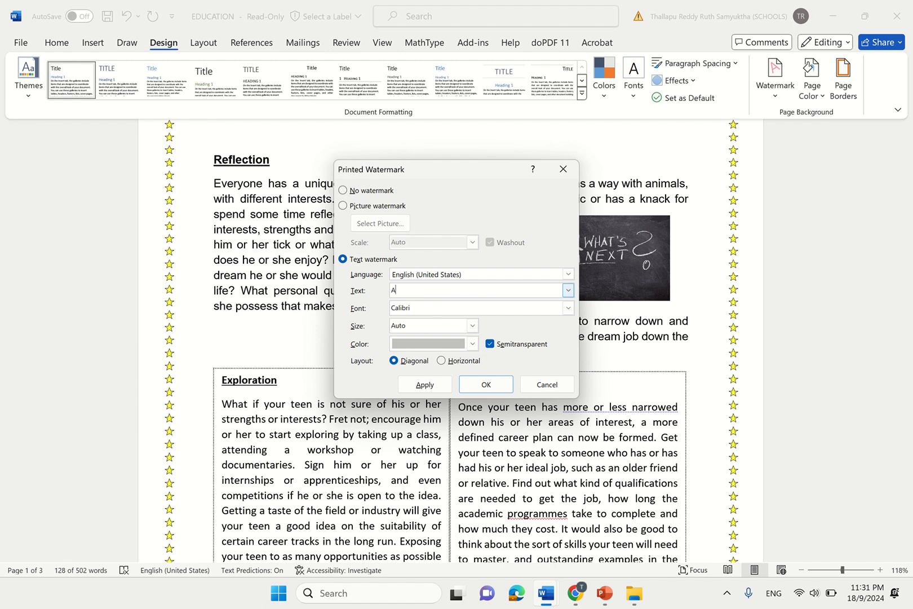
text(SAMPLE)
click(425, 386)
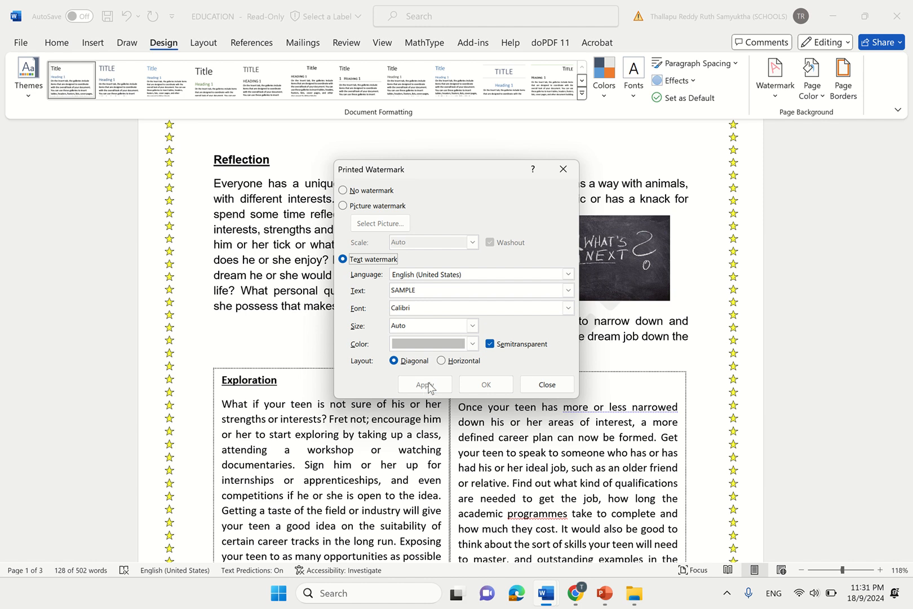
mouse_move(461, 5)
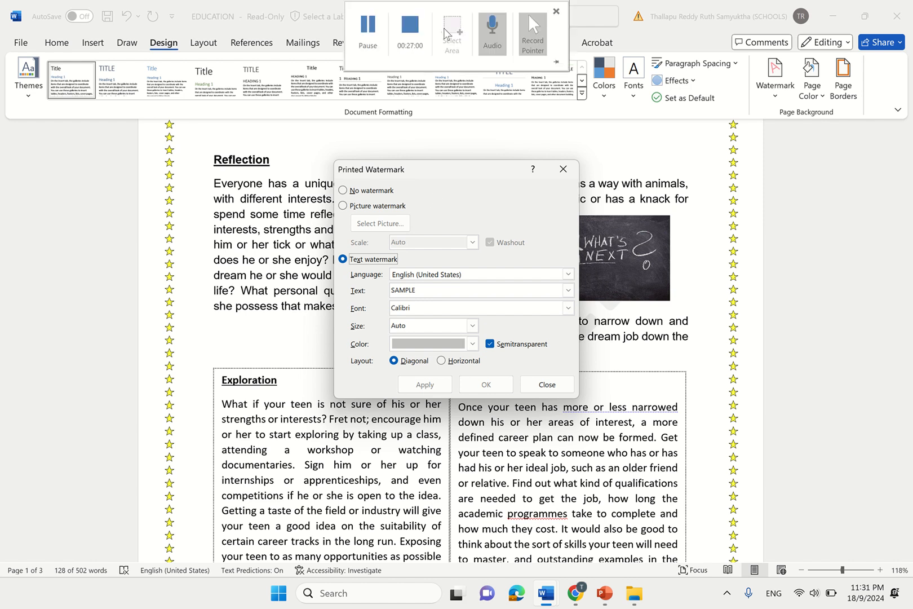
click(367, 39)
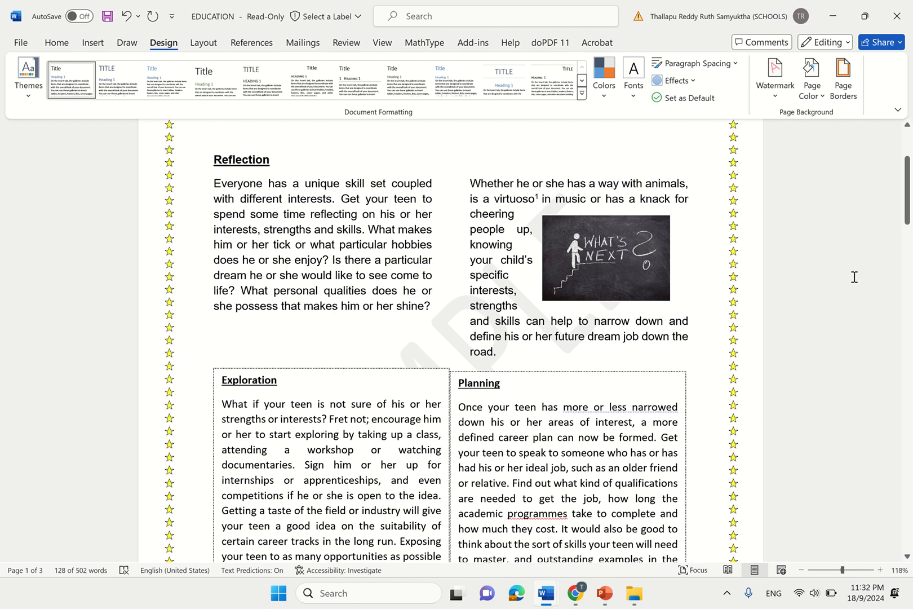
- Set the Exploration text box's shape fill to No Fill
drag(907, 212, 908, 367)
click(594, 296)
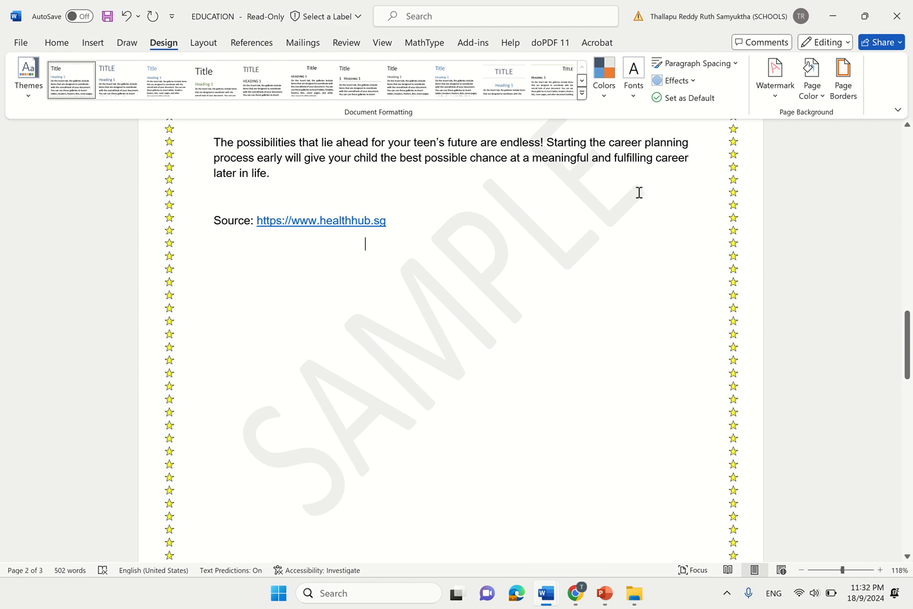
drag(909, 309, 909, 177)
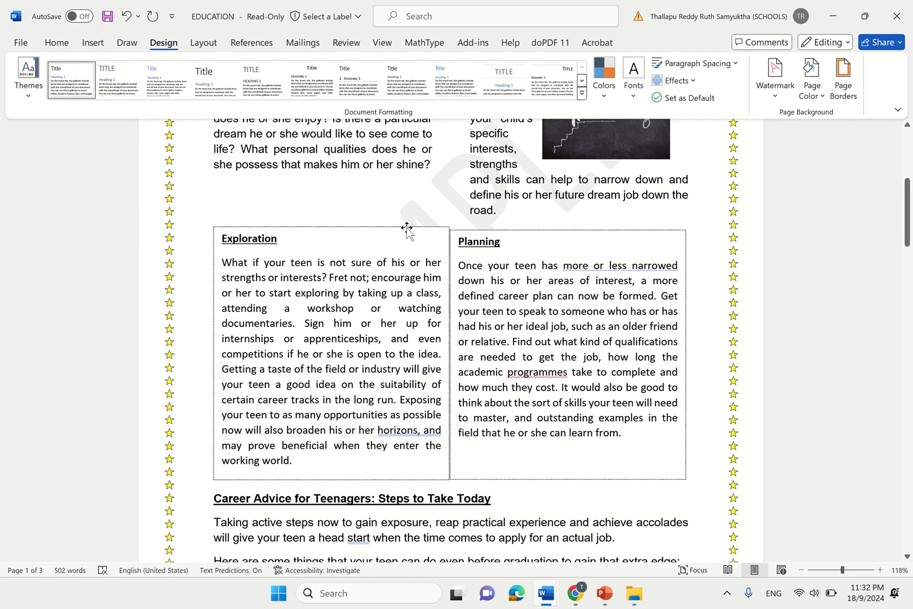
click(407, 228)
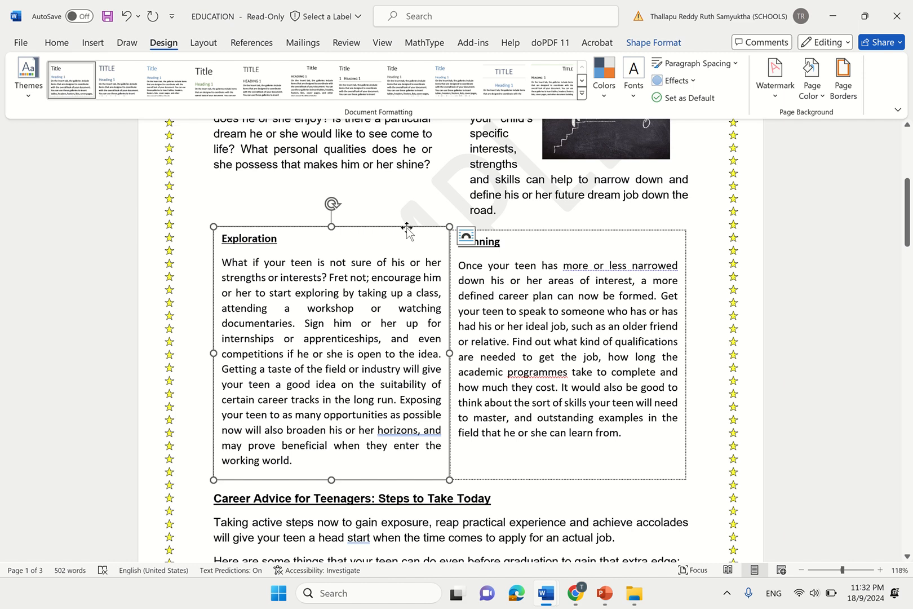
click(59, 46)
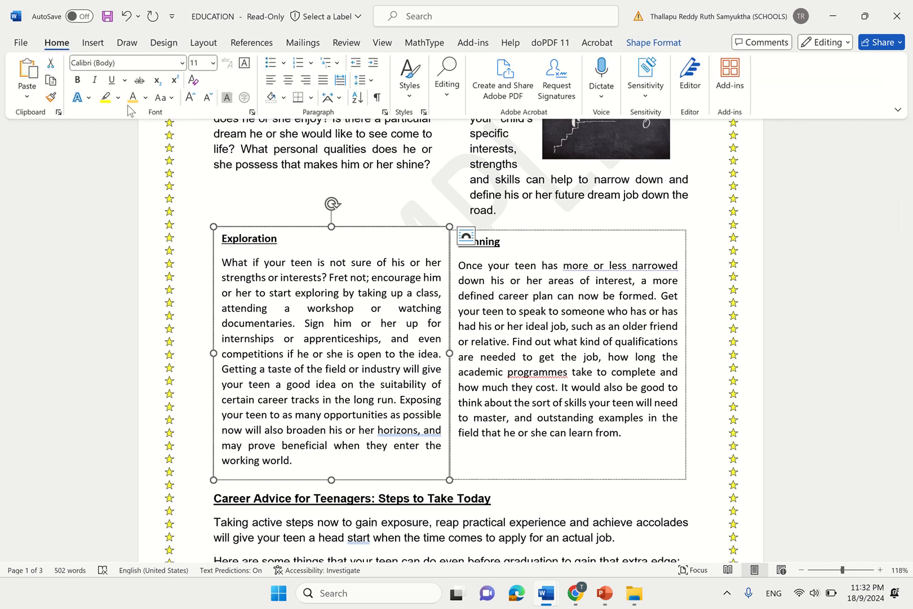
click(646, 40)
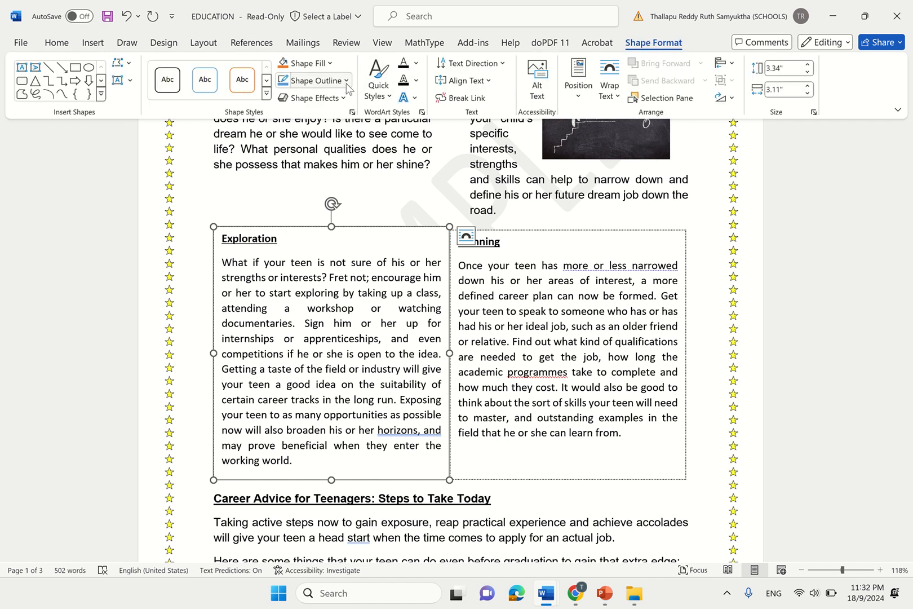
click(330, 64)
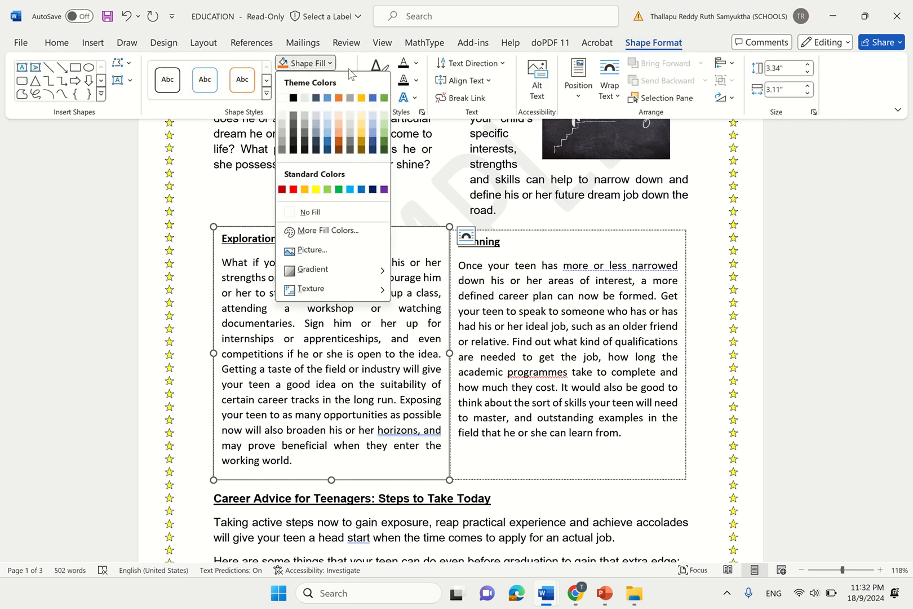
click(317, 217)
- Set the Planning text box's shape fill to No Fill and deselect it
click(546, 230)
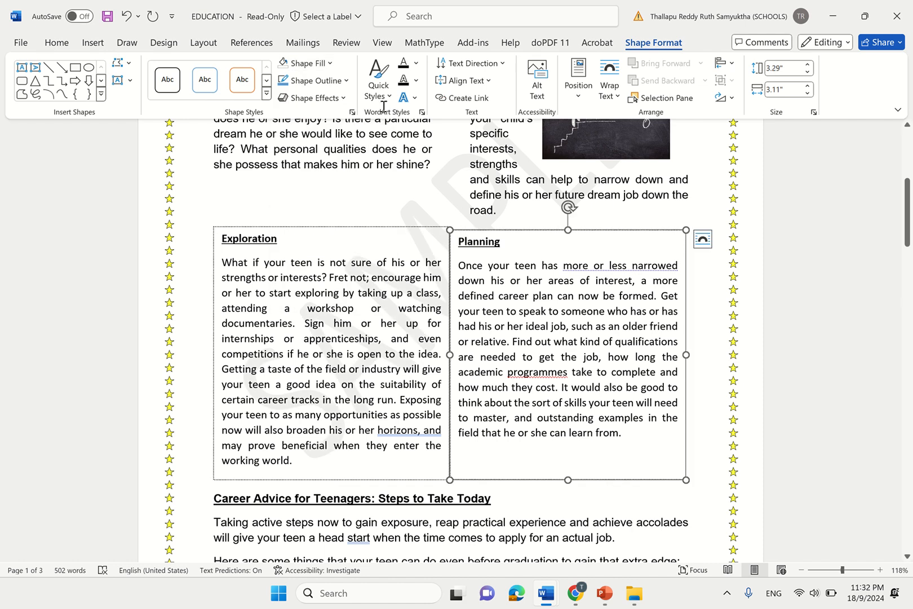
click(319, 64)
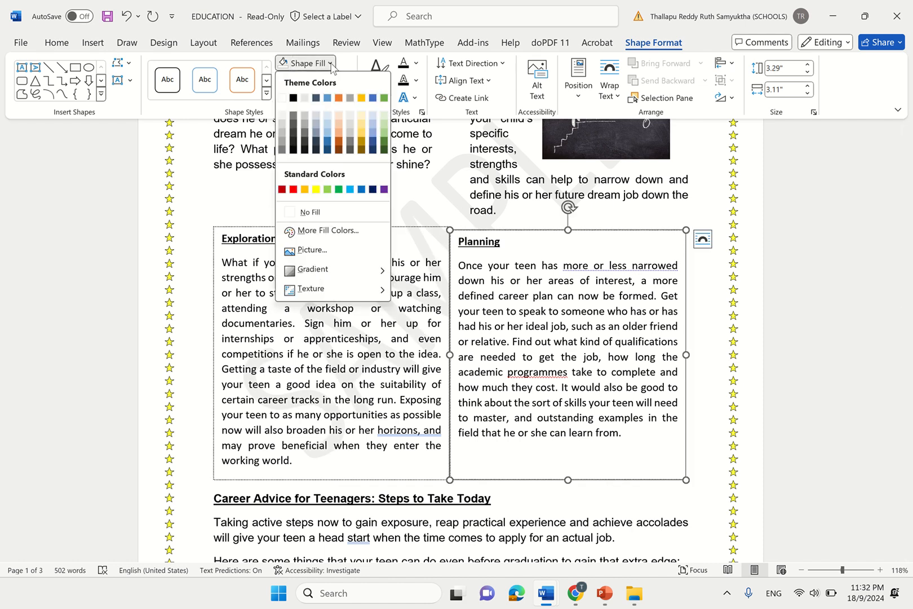
click(315, 217)
click(673, 222)
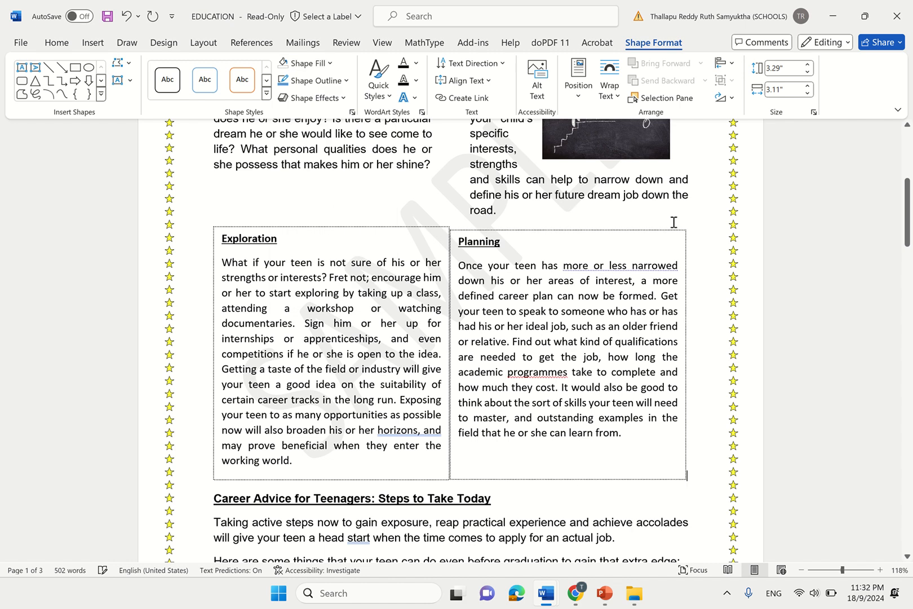
ctrl+scroll(614, 314, down, 6)
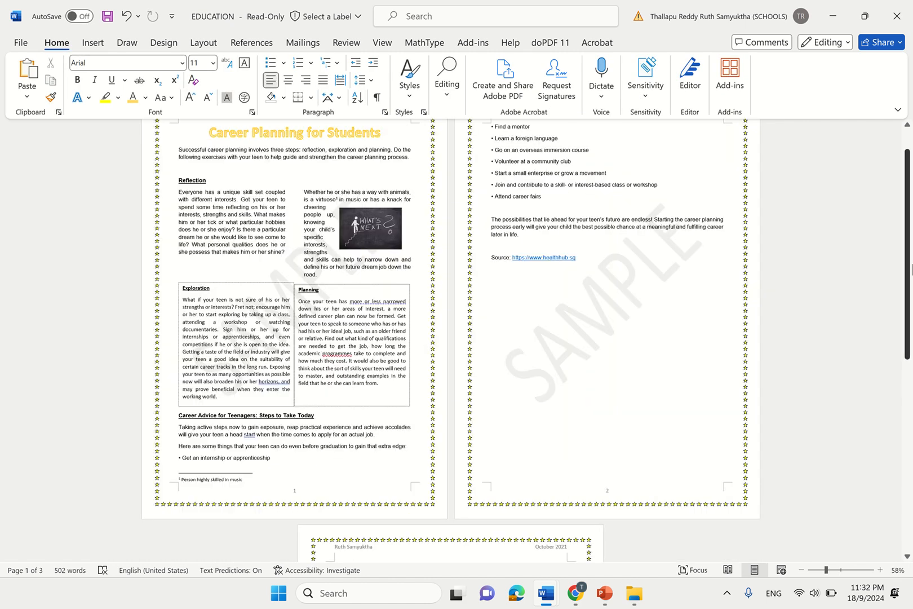
scroll(643, 261, down, 1)
scroll(908, 270, up, 3)
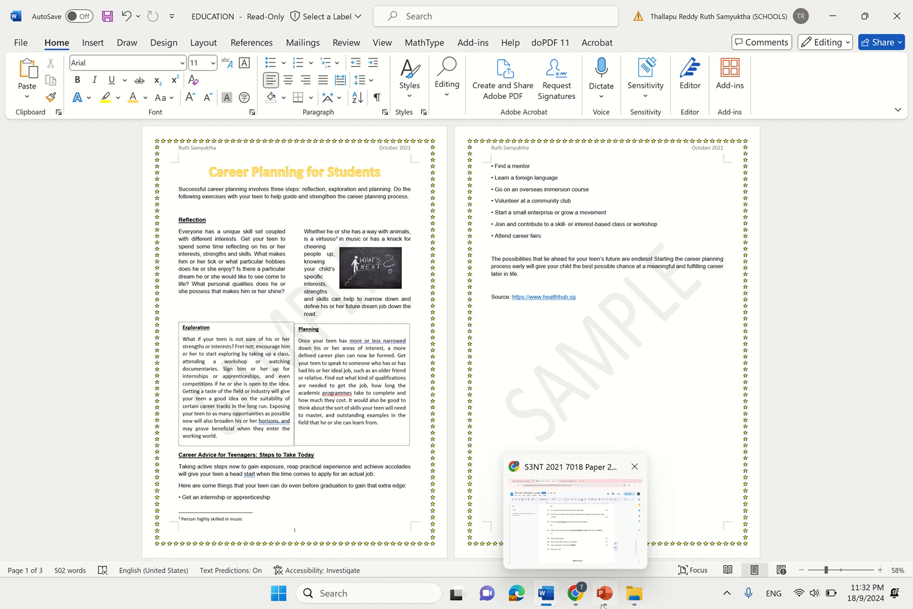
mouse_move(554, 601)
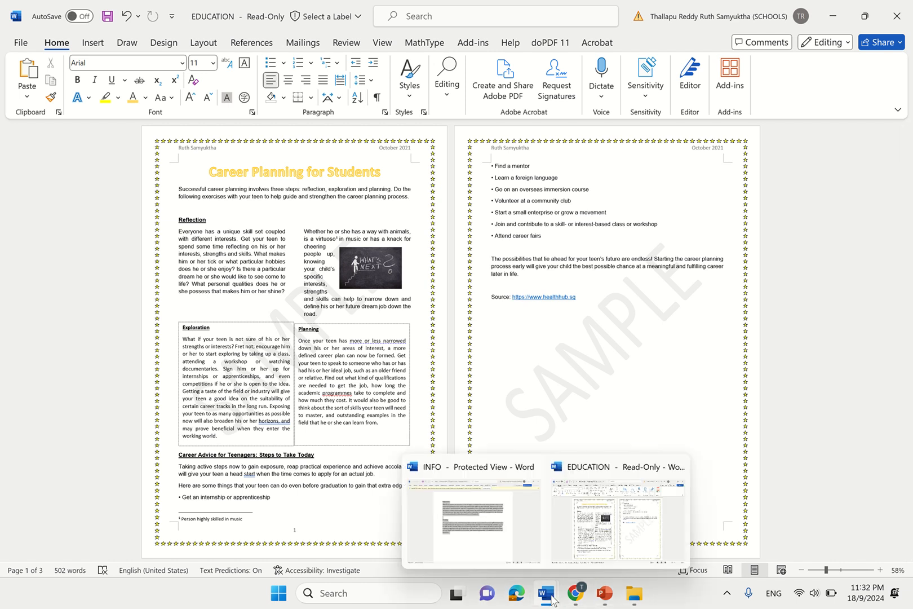
- Bring up the Google Docs instruction sheet and scroll back to question 1
click(587, 552)
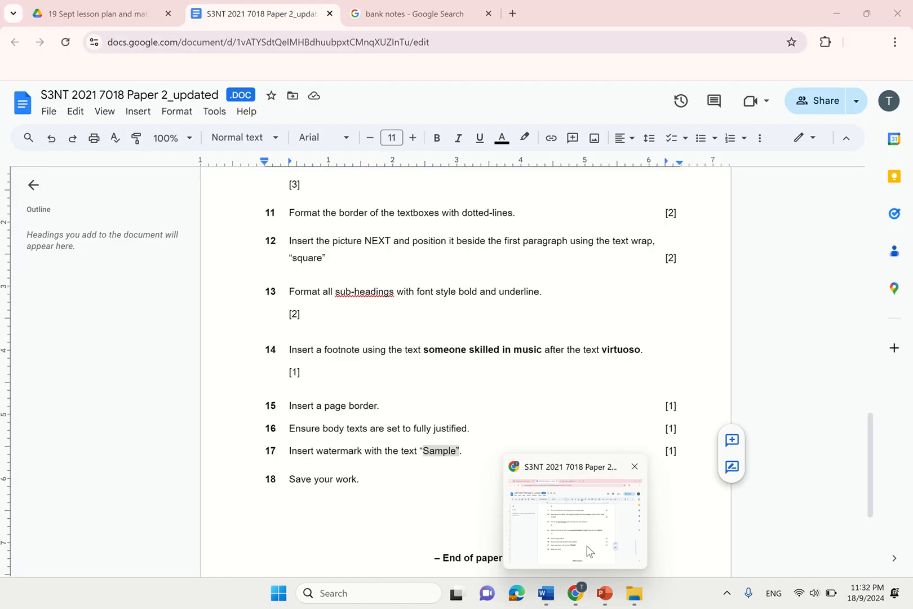
drag(289, 486, 360, 485)
click(371, 480)
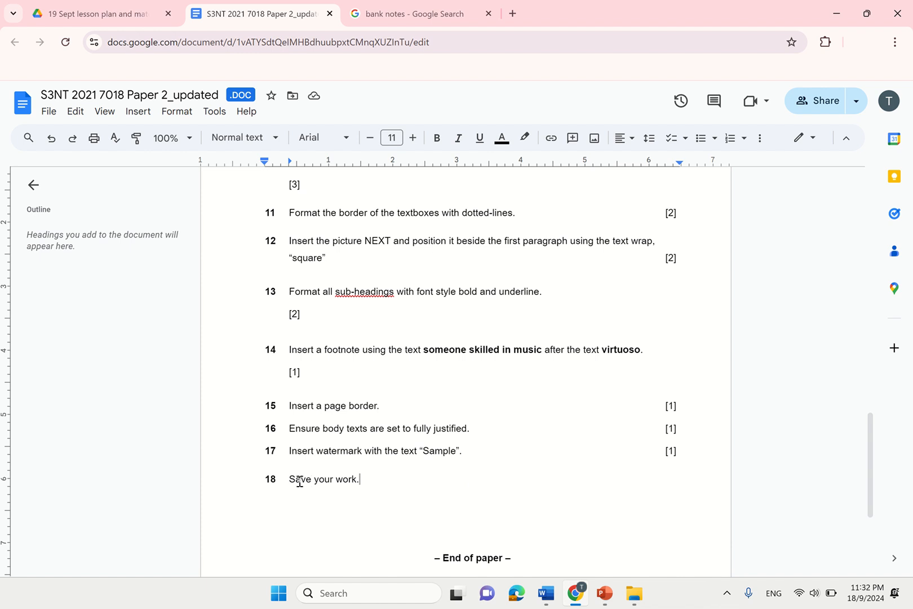
drag(877, 494, 878, 241)
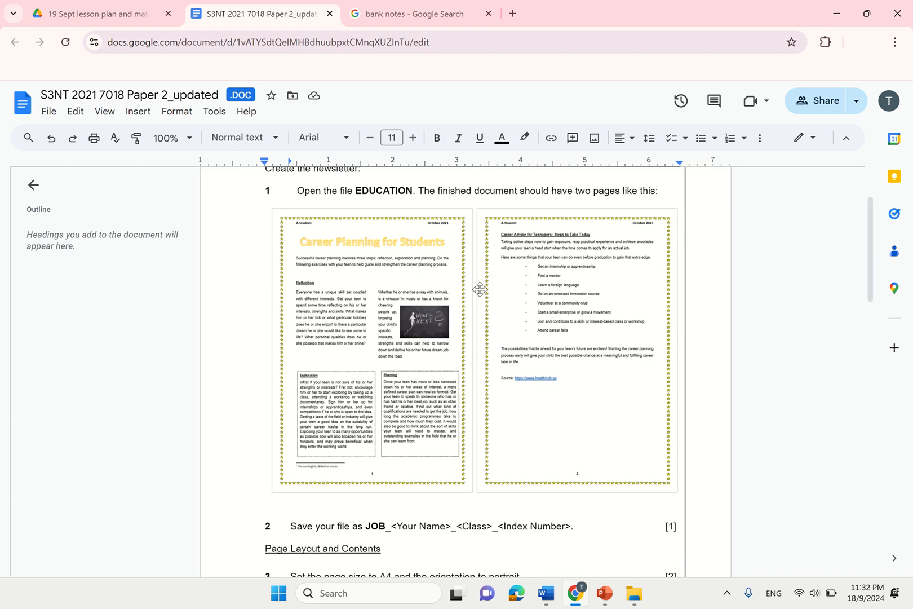
scroll(480, 290, up, 5)
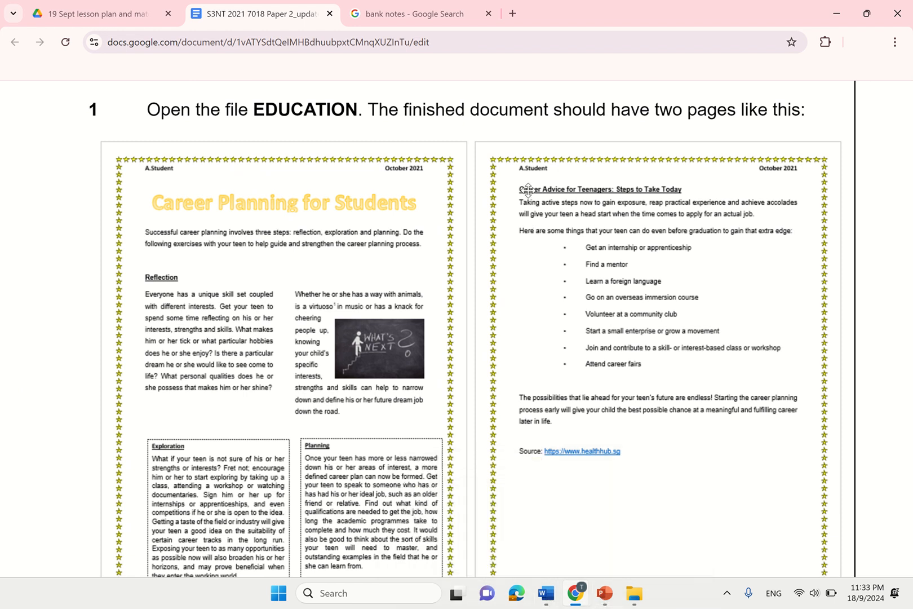
- Glance at the Word newsletter, then select the sheet's example image of the finished newsletter
mouse_move(545, 592)
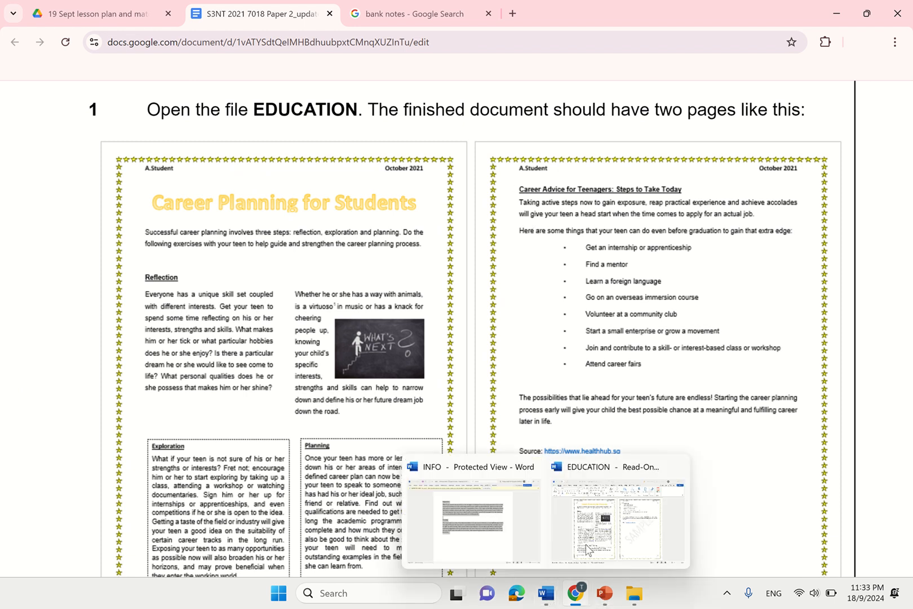
click(583, 571)
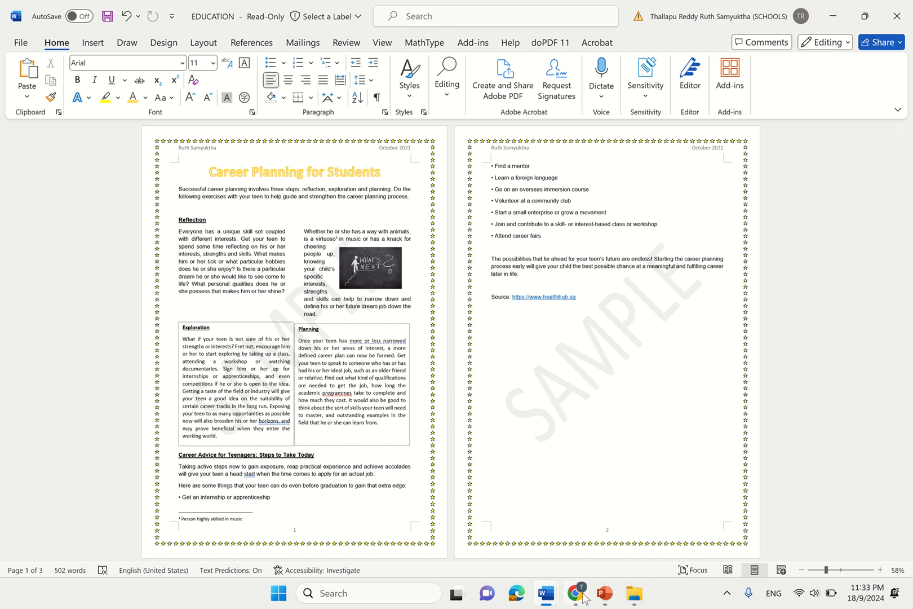
mouse_move(584, 595)
click(618, 527)
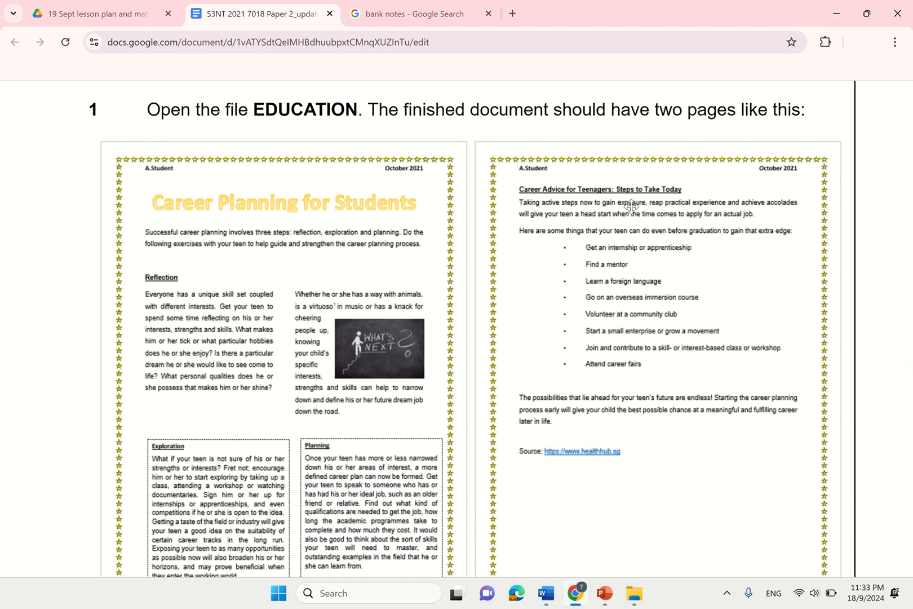
click(519, 190)
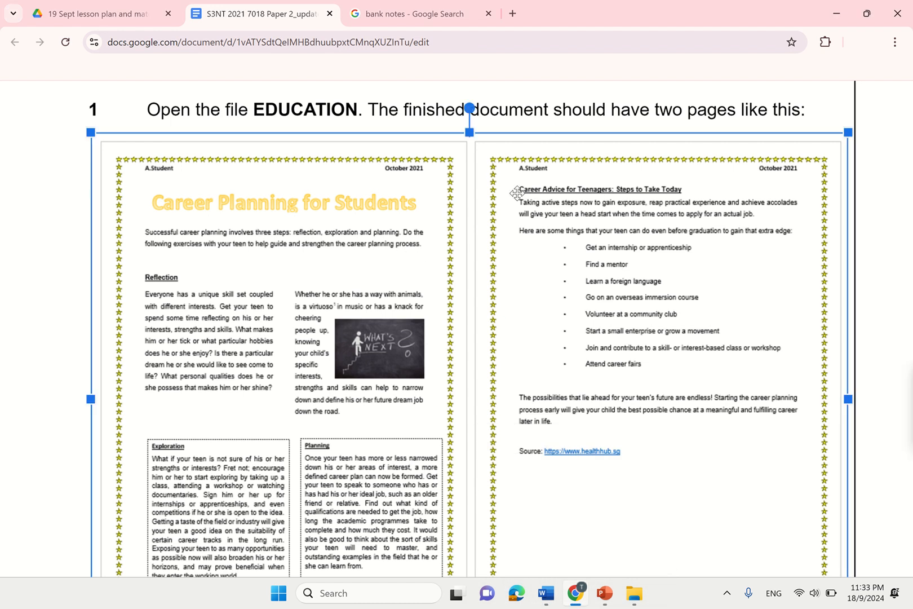
- Add two blank lines after 'road.' and insert a page break before the Career Advice for Teenagers heading
mouse_move(552, 598)
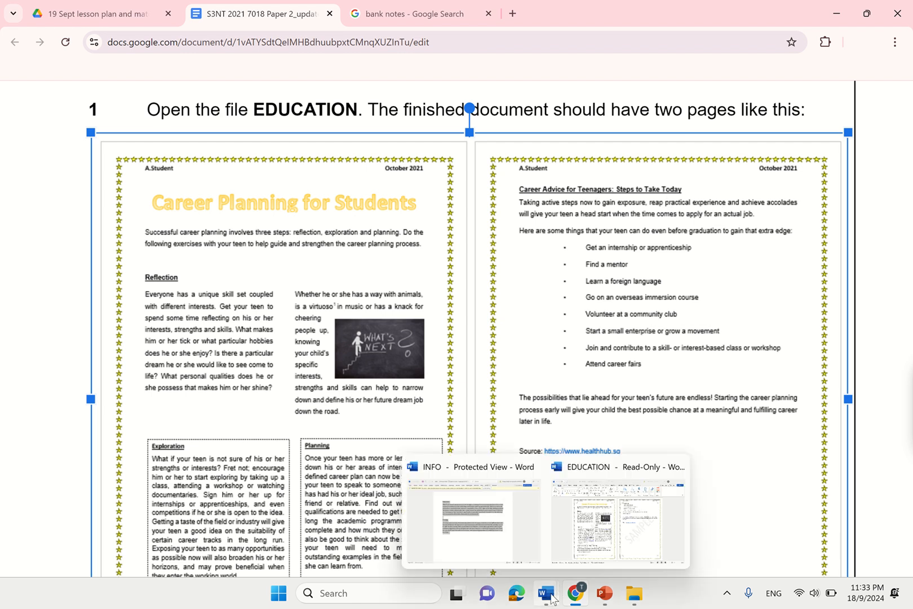
click(626, 539)
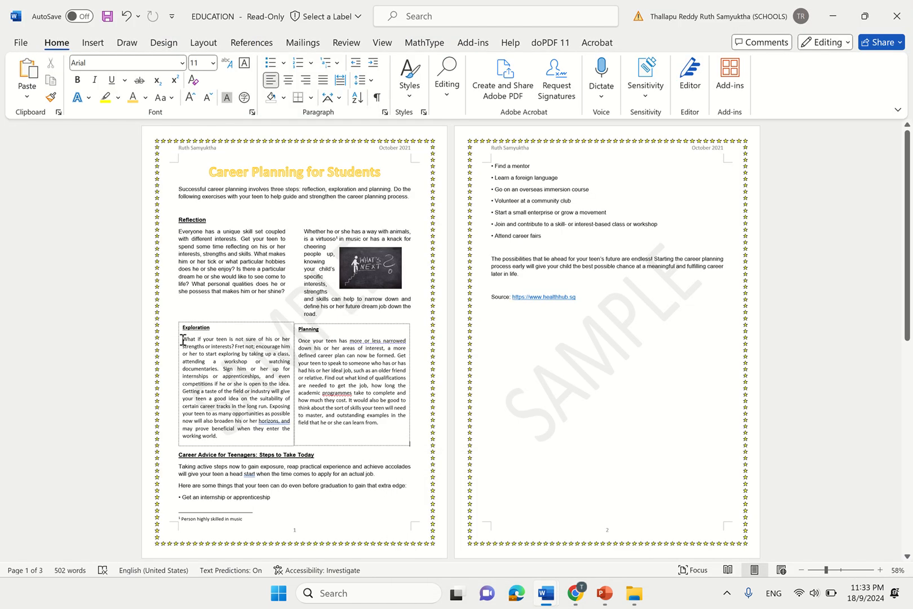
key(Return)
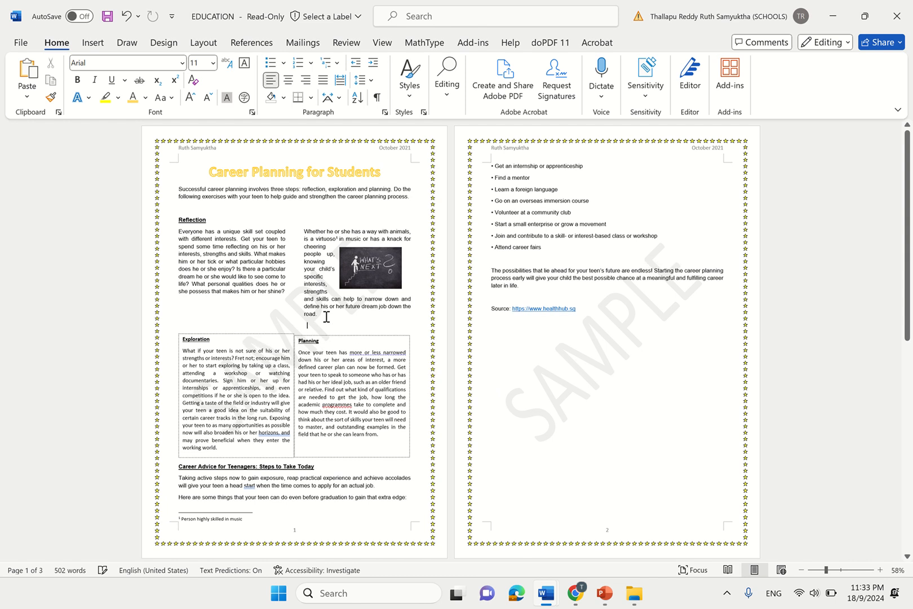
key(Return)
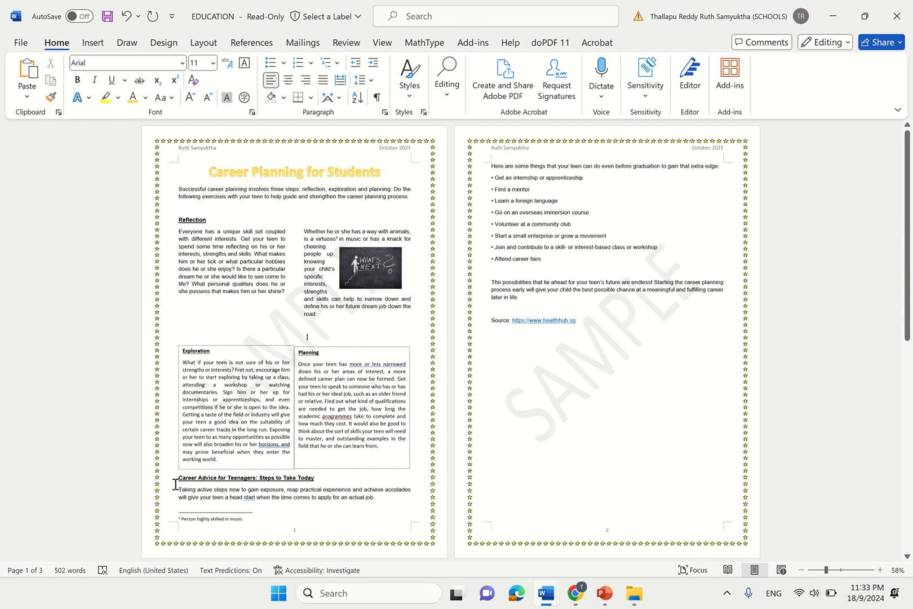
click(176, 478)
key(ctrl+Return)
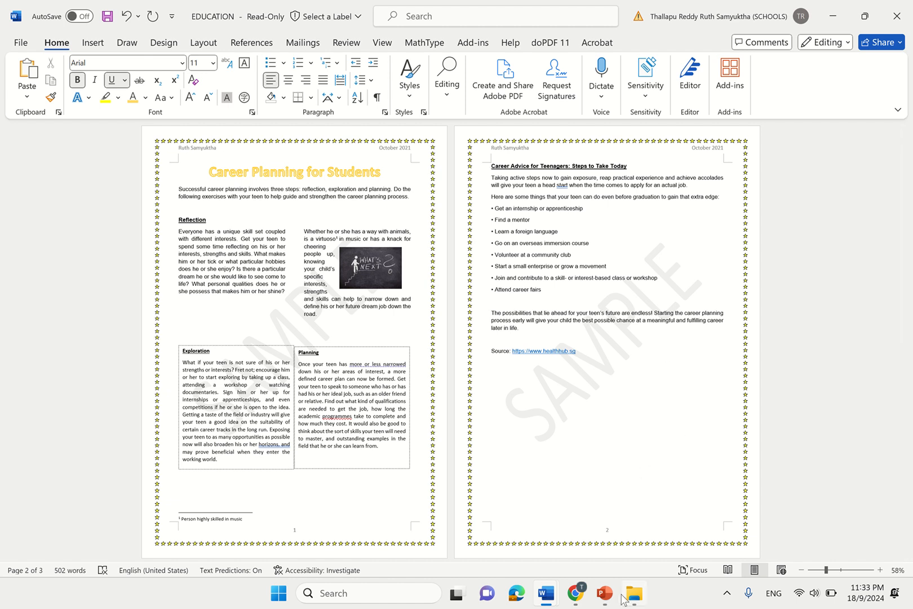
- Go back to the Google Docs sheet and deselect the example newsletter image
mouse_move(576, 595)
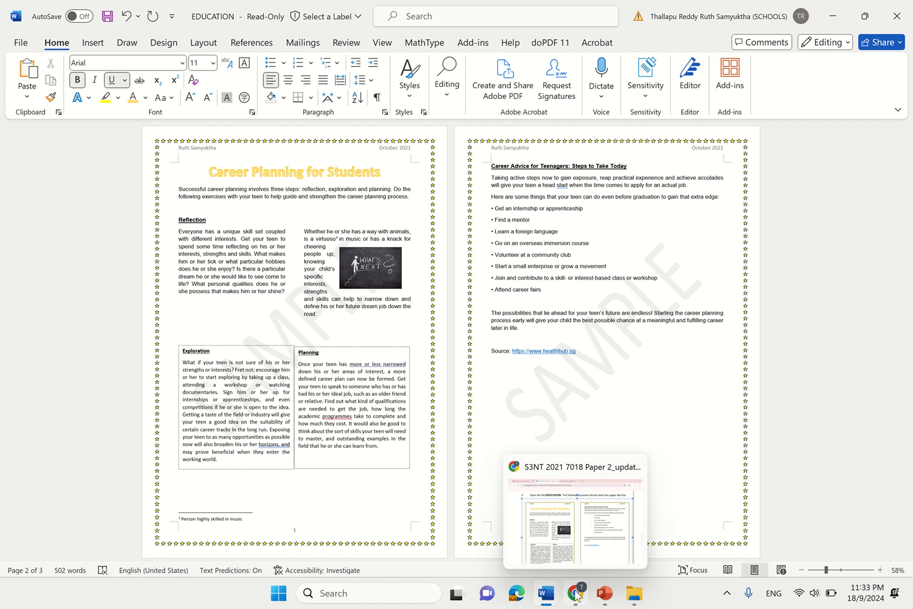
click(589, 544)
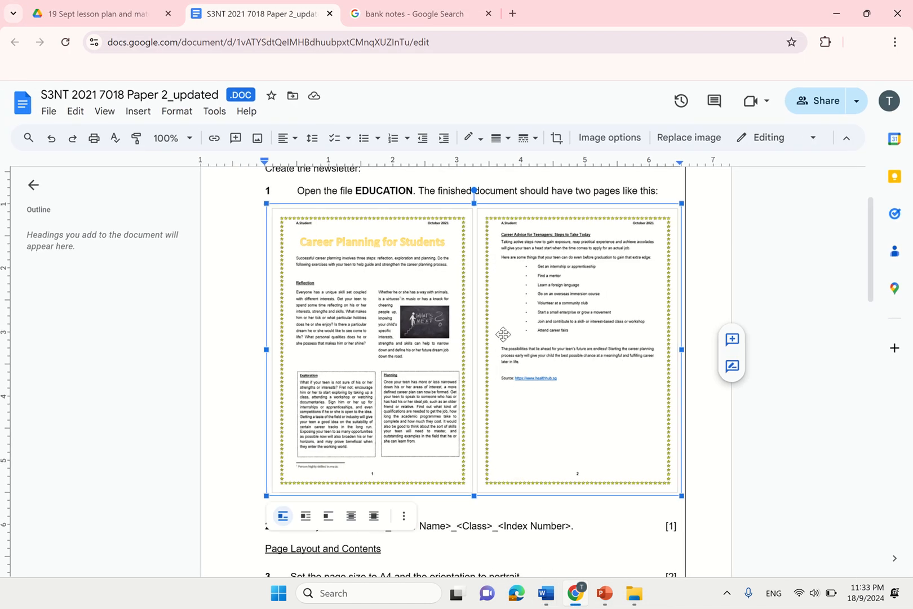
click(836, 379)
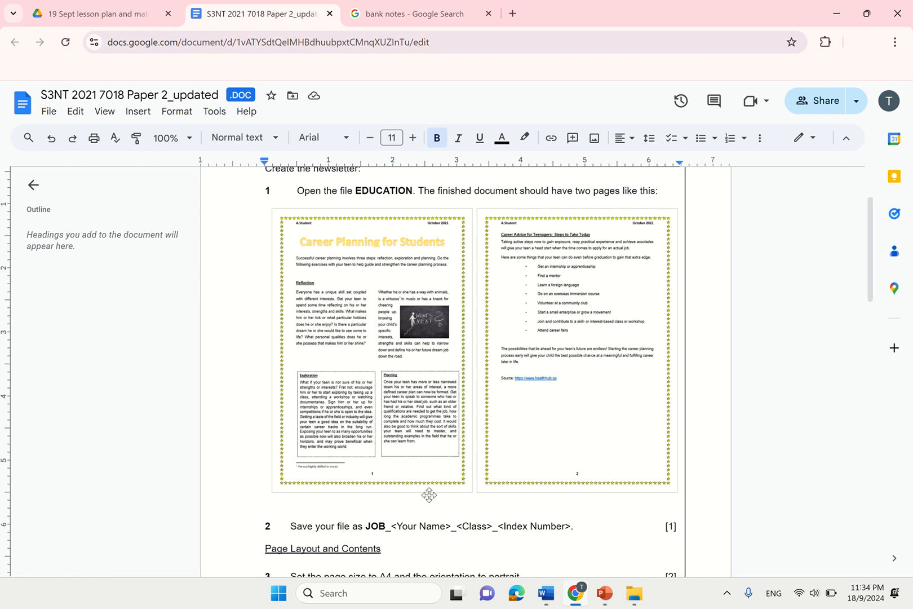
- Try saving the newsletter as EDUCATION in resource files, then close Save As after the read-only warning
mouse_move(543, 589)
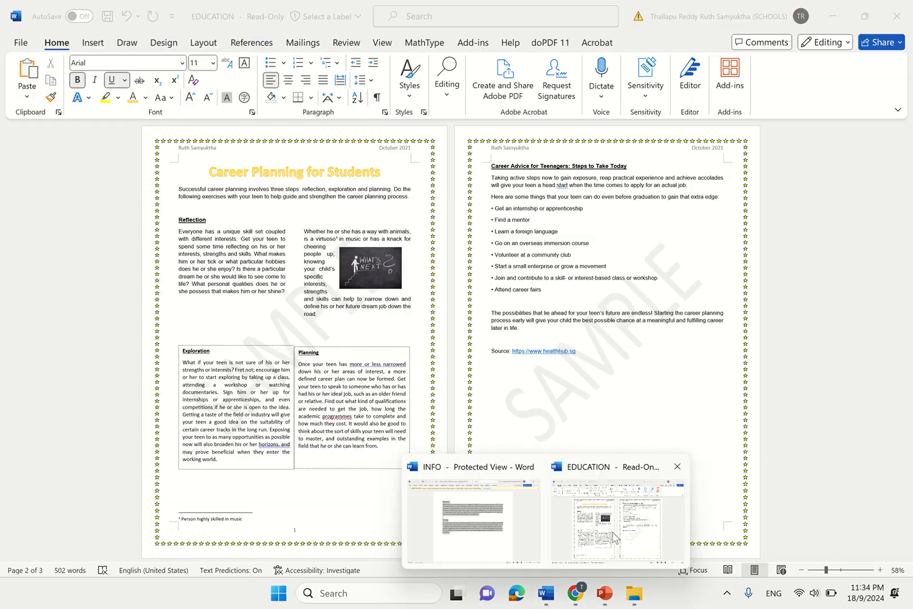
click(618, 519)
click(20, 44)
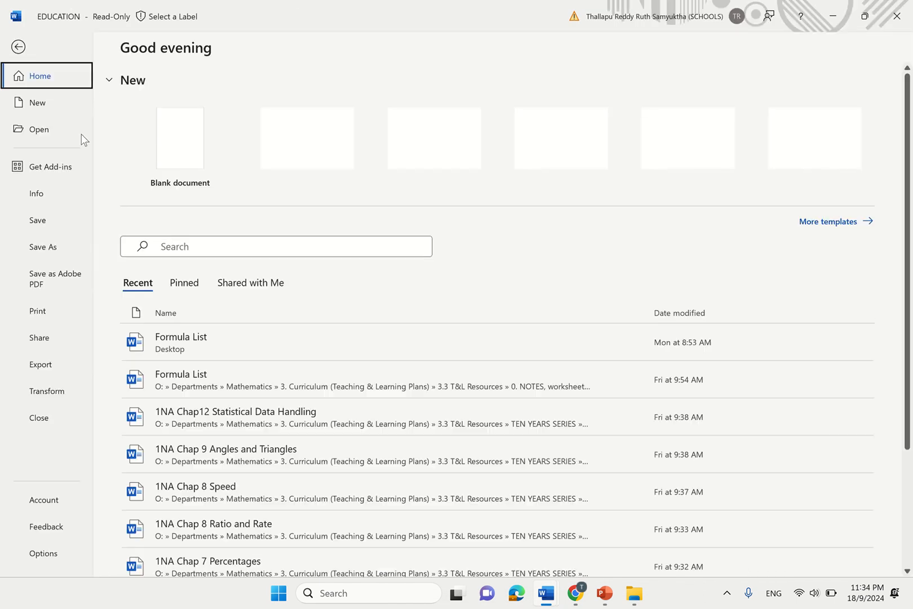
click(39, 225)
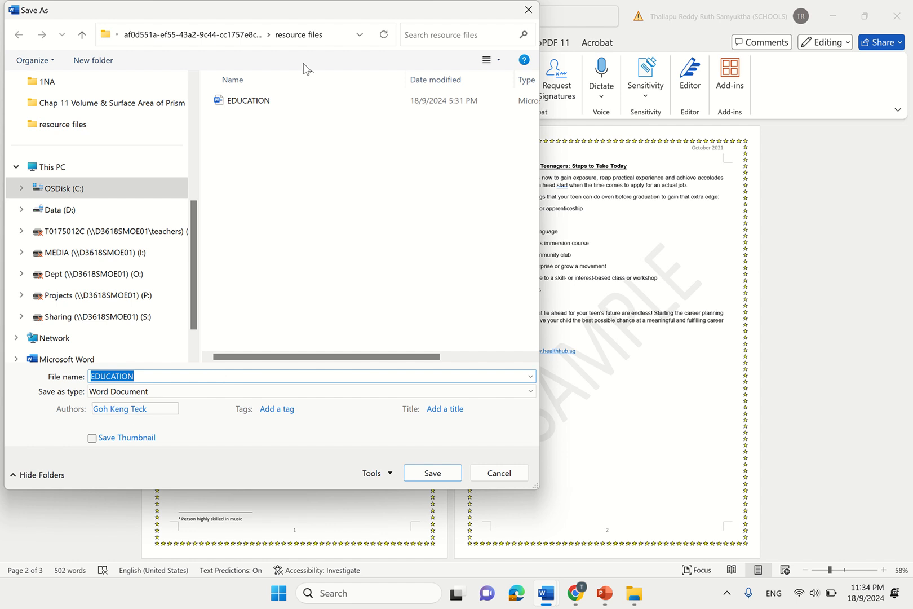
click(440, 478)
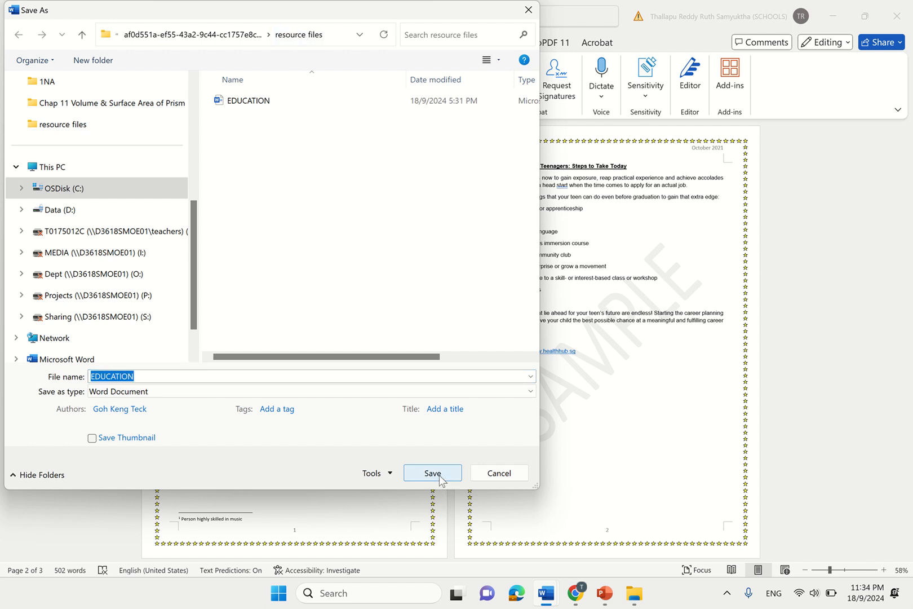
click(461, 336)
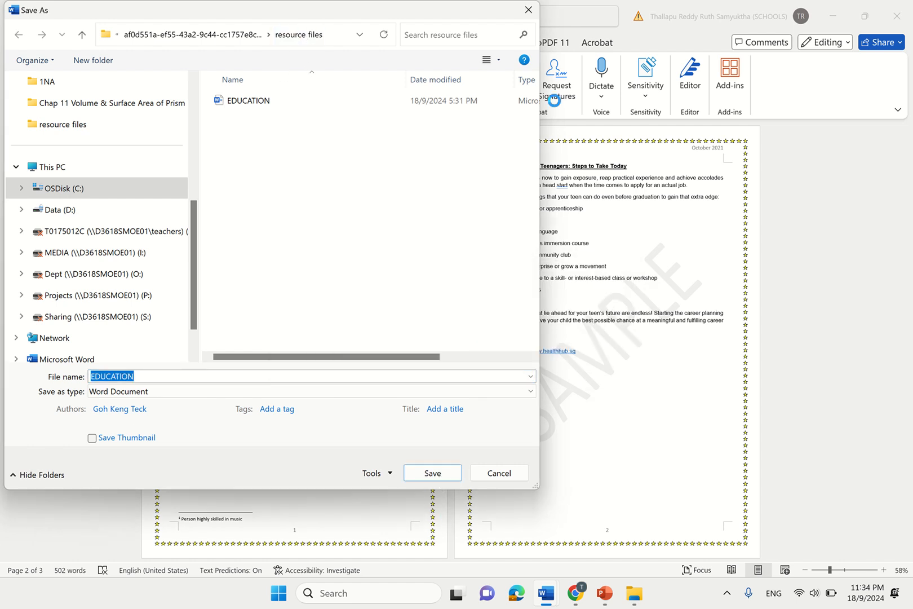
click(528, 10)
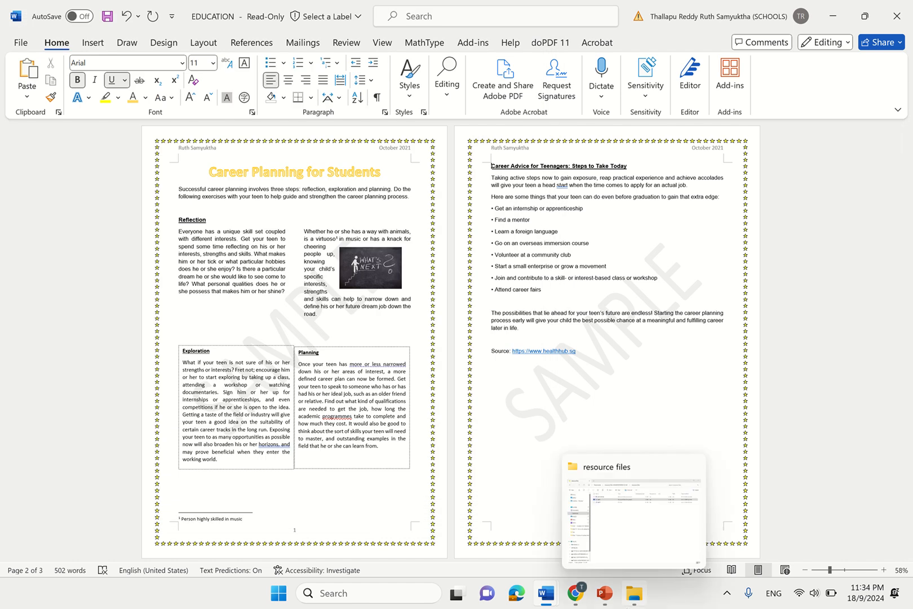
mouse_move(604, 593)
mouse_move(388, 13)
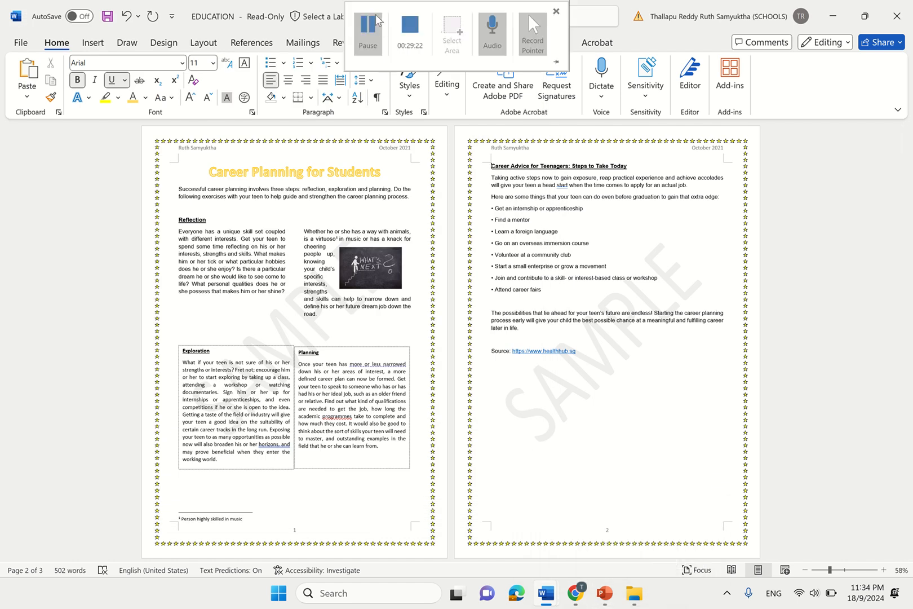